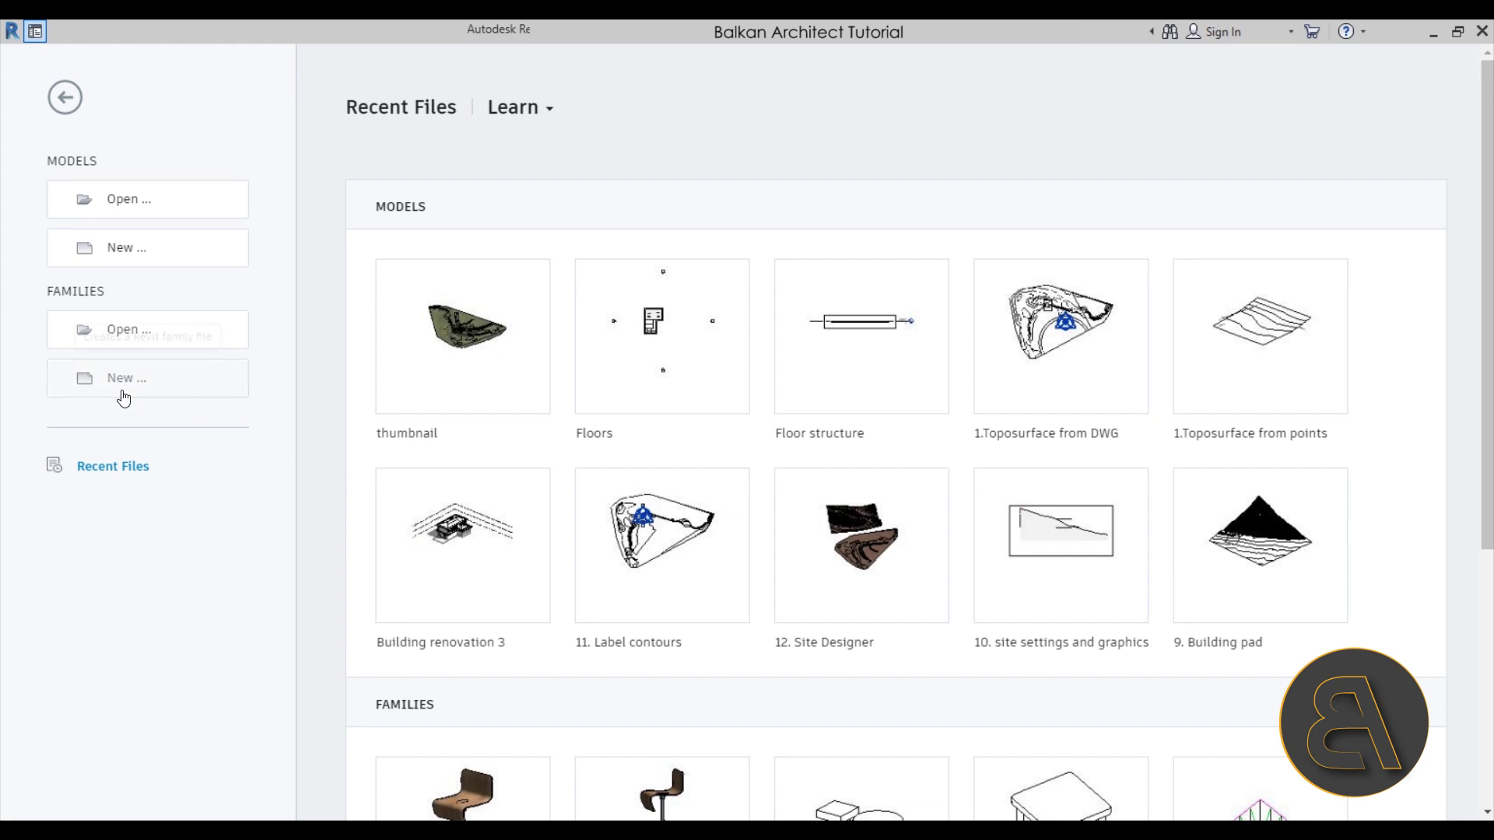
- Create a new family from the Metric Mass template in the Conceptual Mass folder
left_click(147, 385)
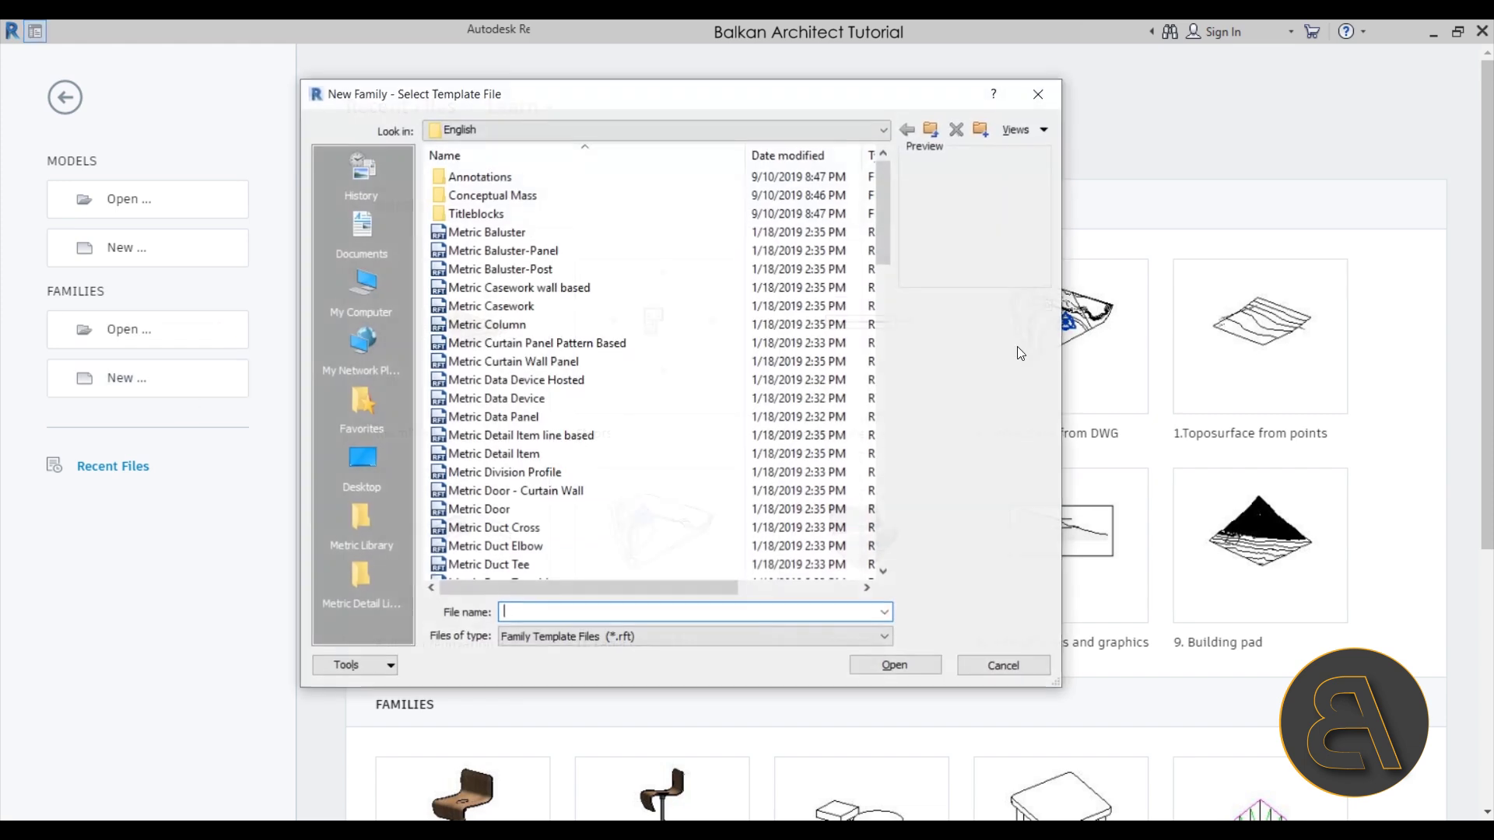
mouse_move(883, 212)
left_mouse_down()
mouse_move(888, 378)
mouse_move(883, 212)
left_mouse_up()
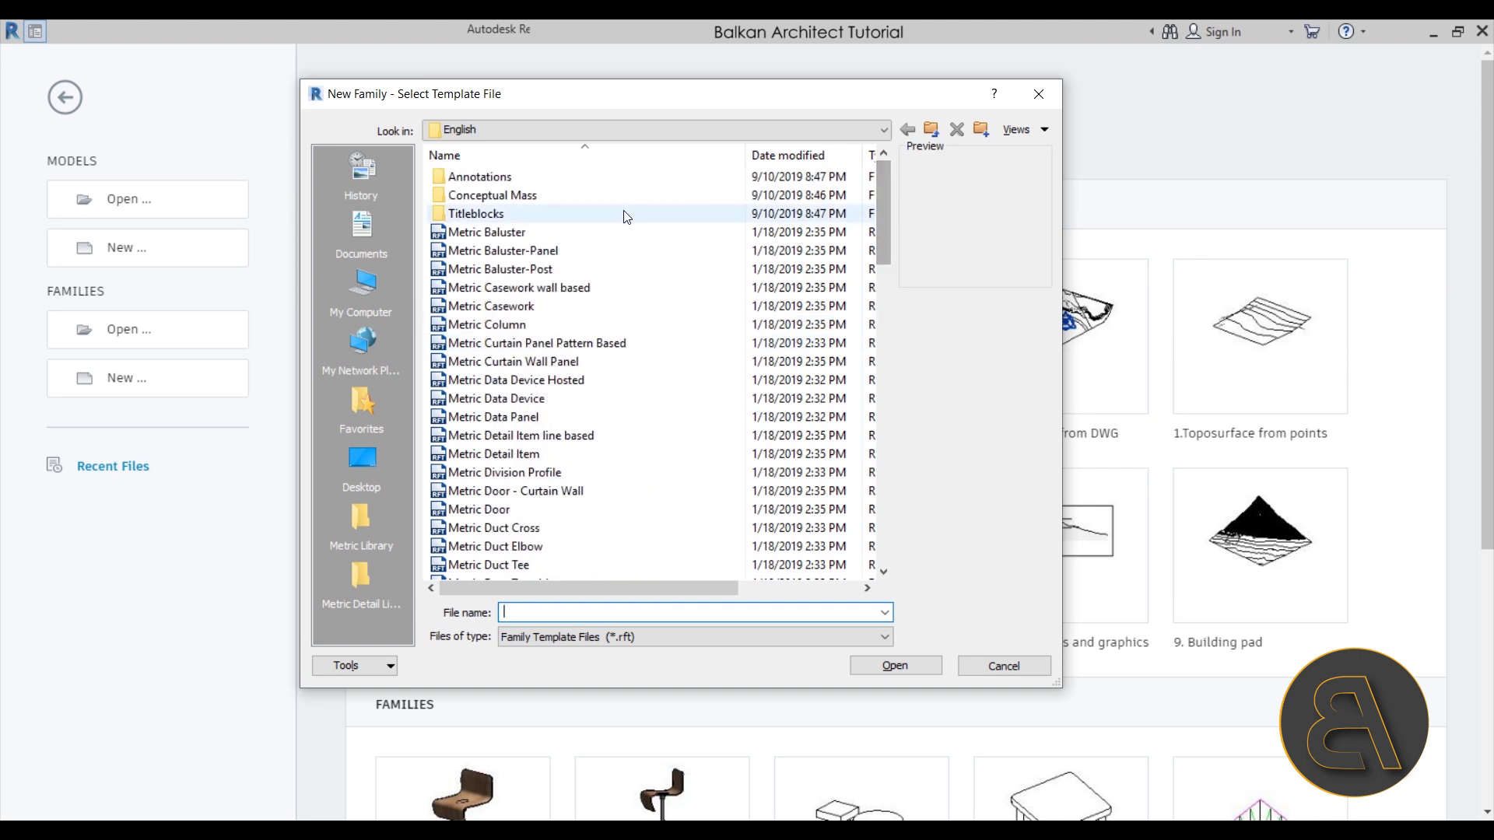
double_click(500, 196)
left_click(492, 179)
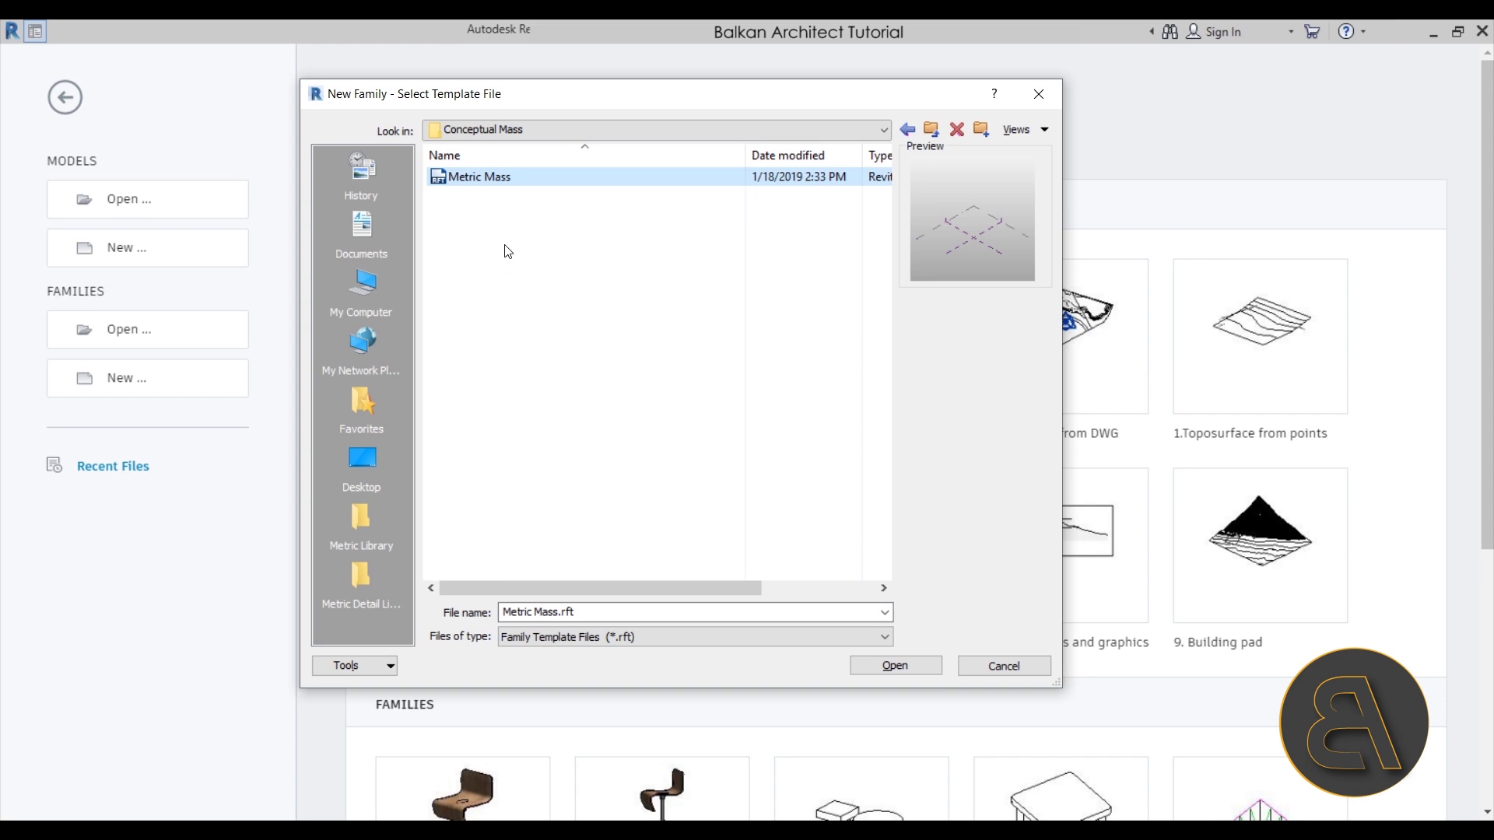
double_click(481, 178)
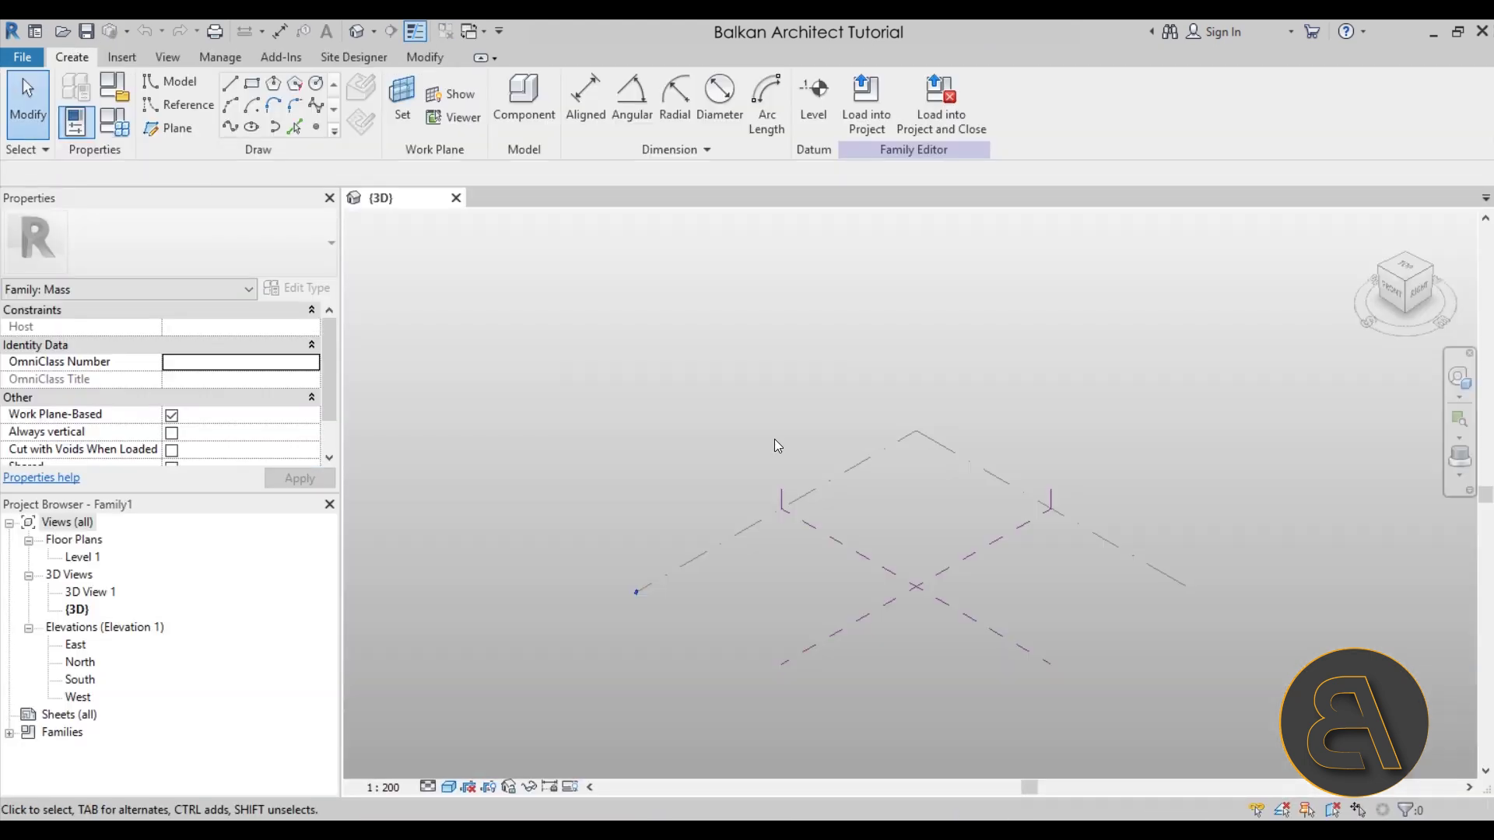
- Open the Level 1 floor plan with the two centre reference planes in view
scroll(759, 482, "up", 5)
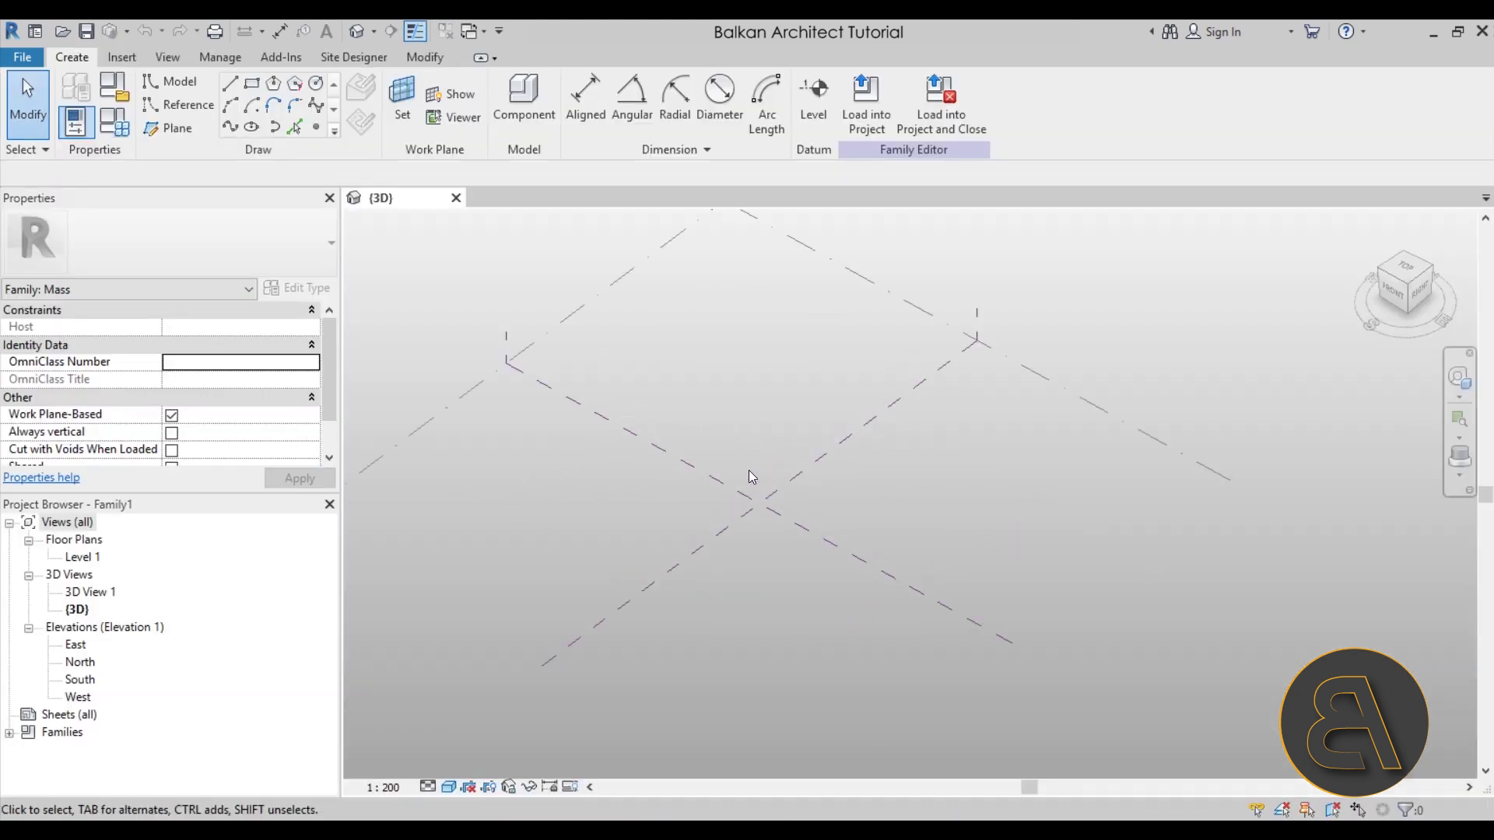
middle_click_drag(768, 489, 762, 551)
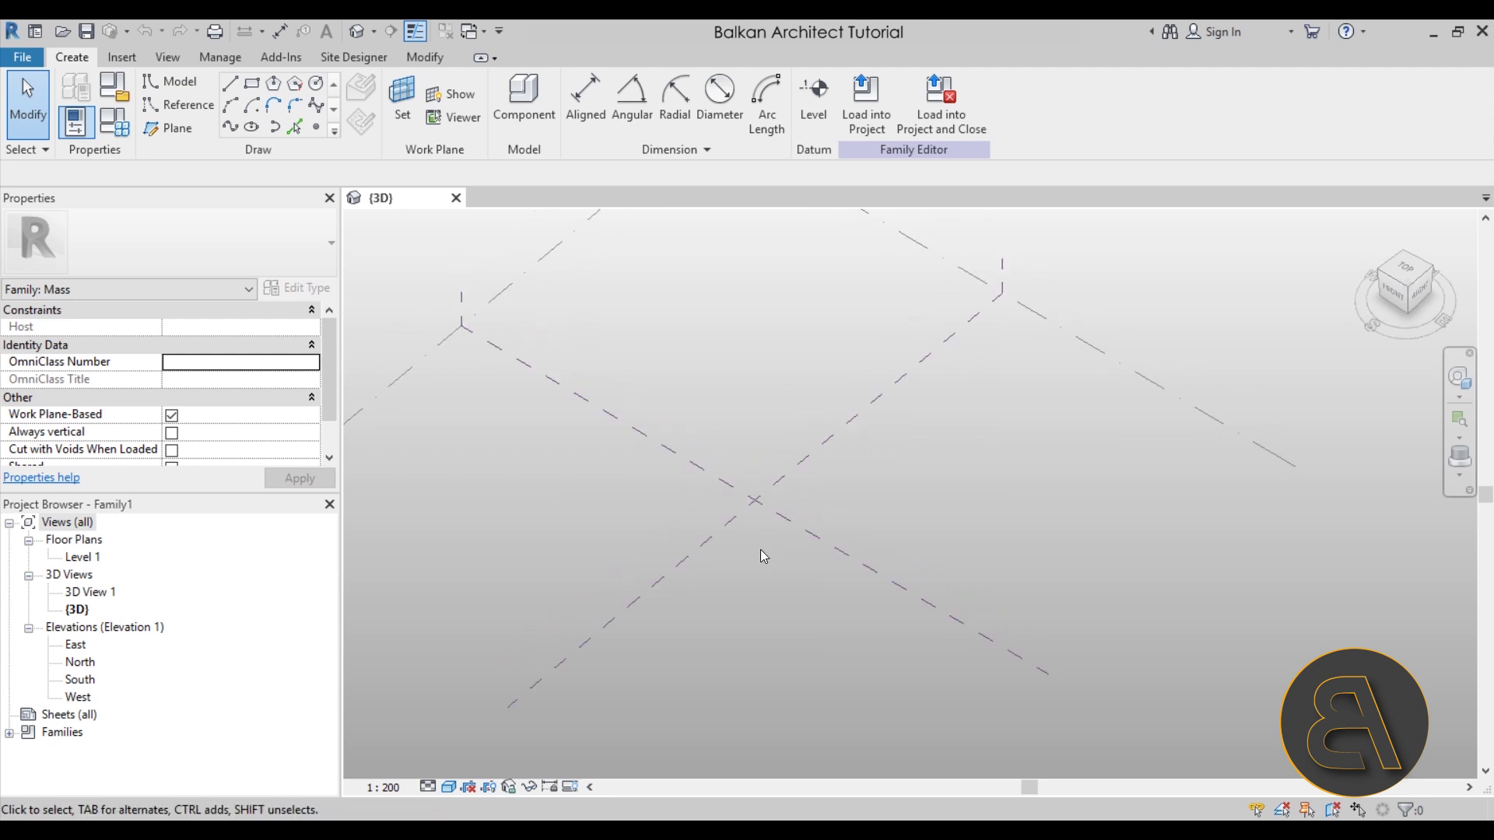
double_click(79, 561)
middle_click_drag(966, 545, 831, 517)
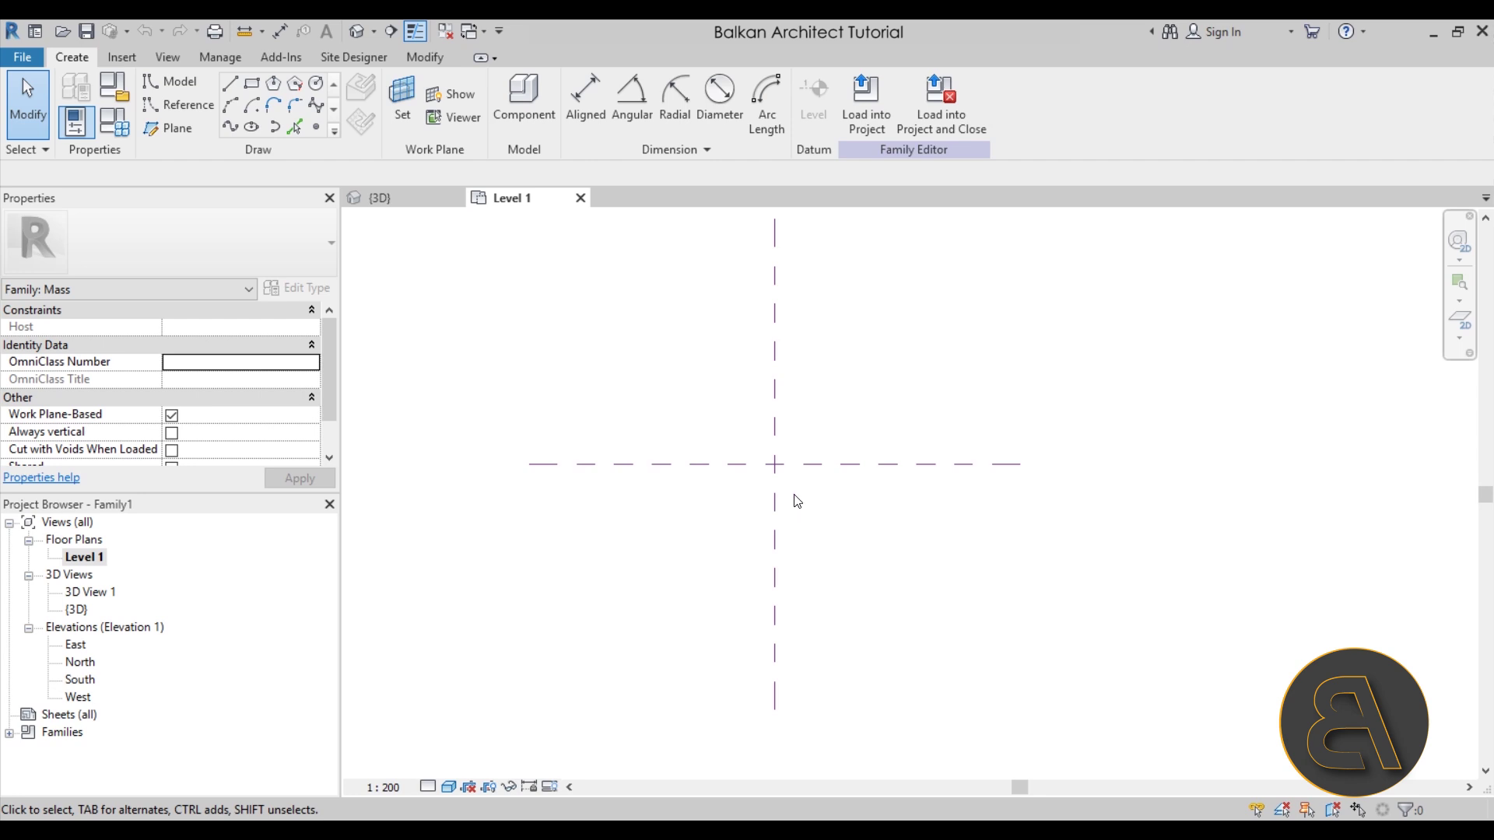
scroll(797, 501, "up", 2)
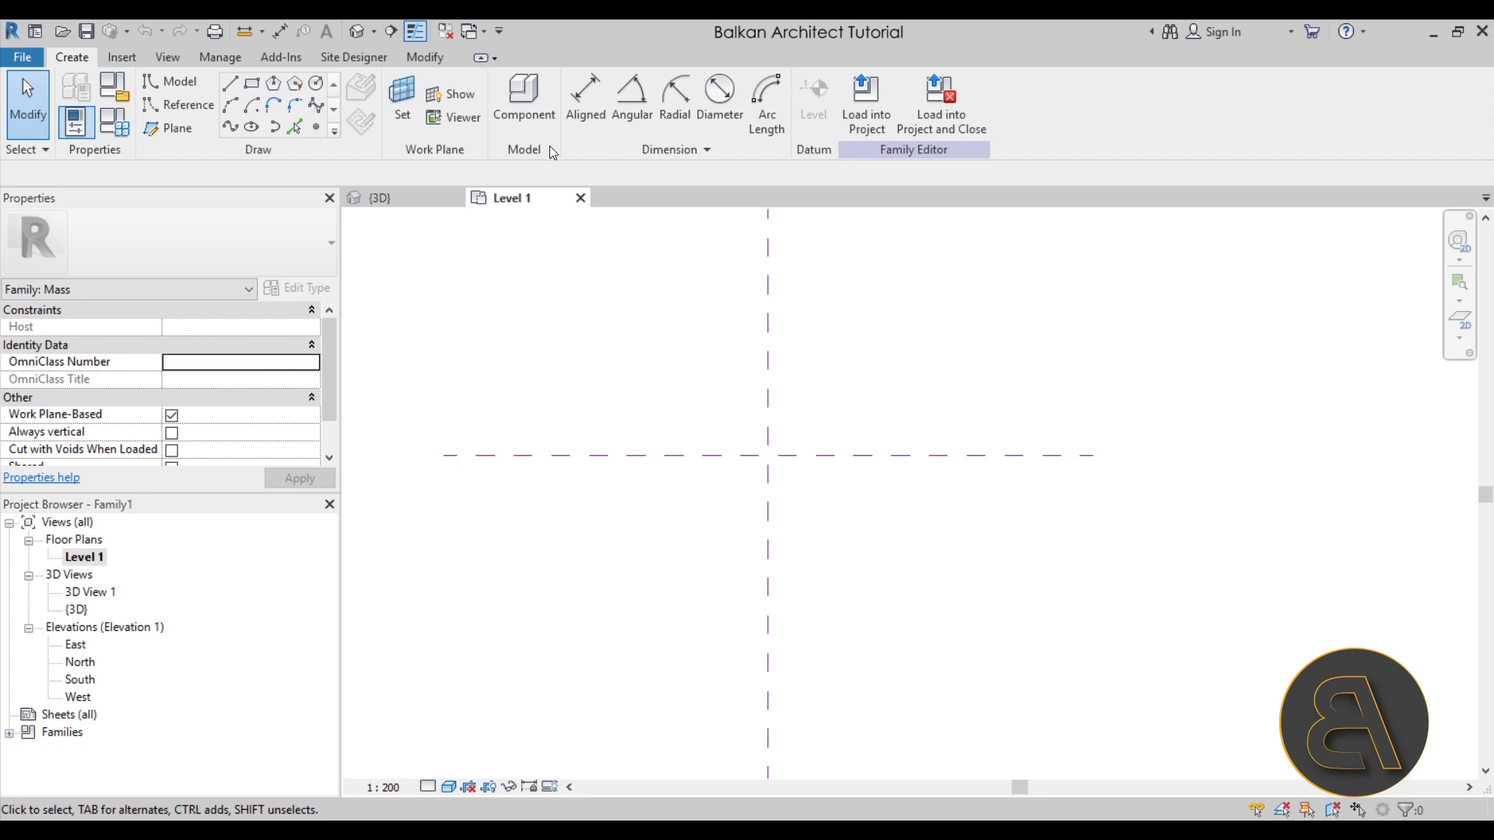
- Load the M_Table-Round component family from the Tables subfolder of the Furniture library
left_click(526, 96)
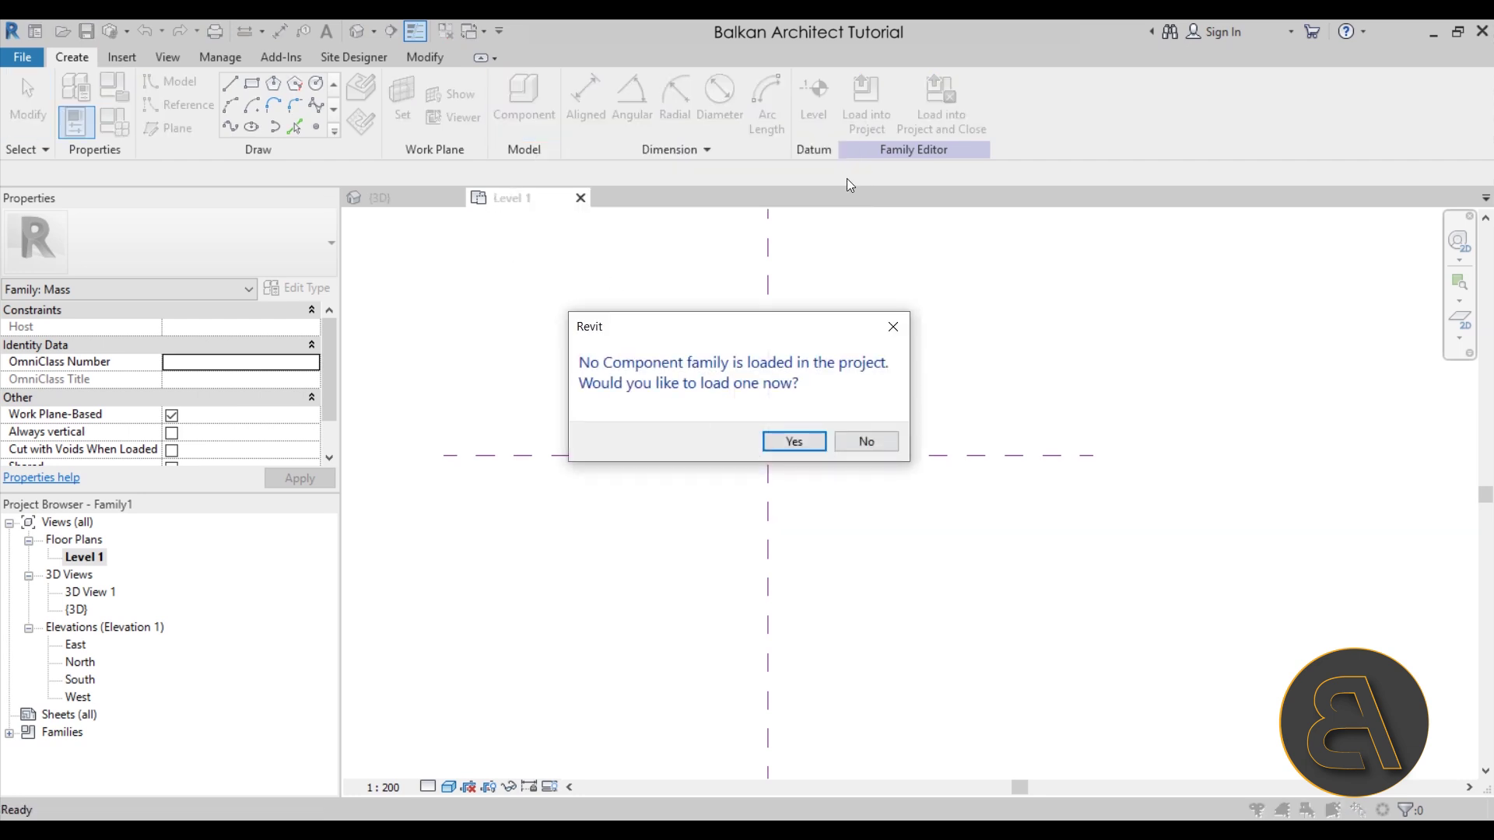
left_click(794, 441)
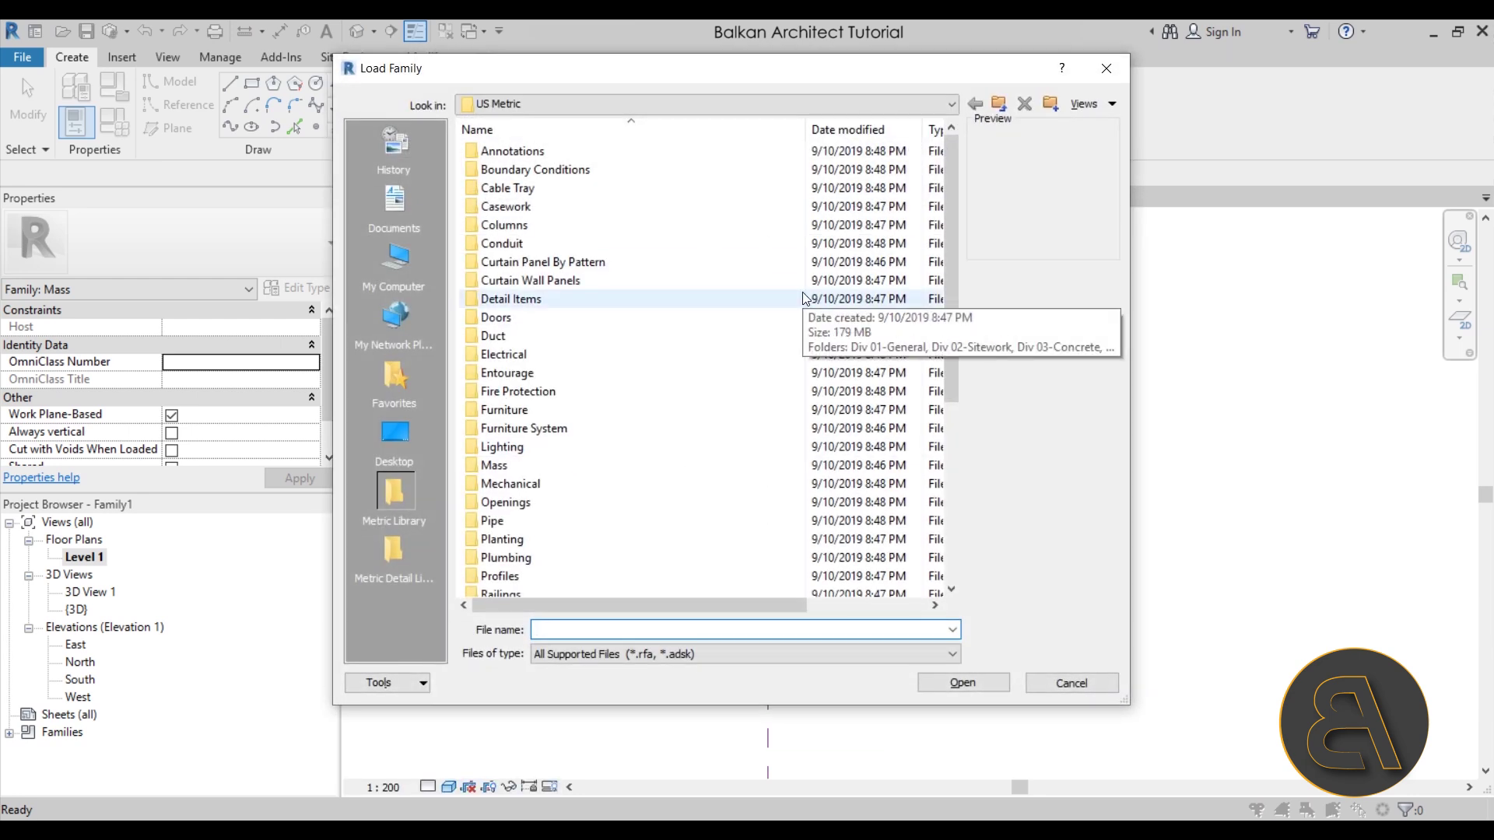
double_click(496, 413)
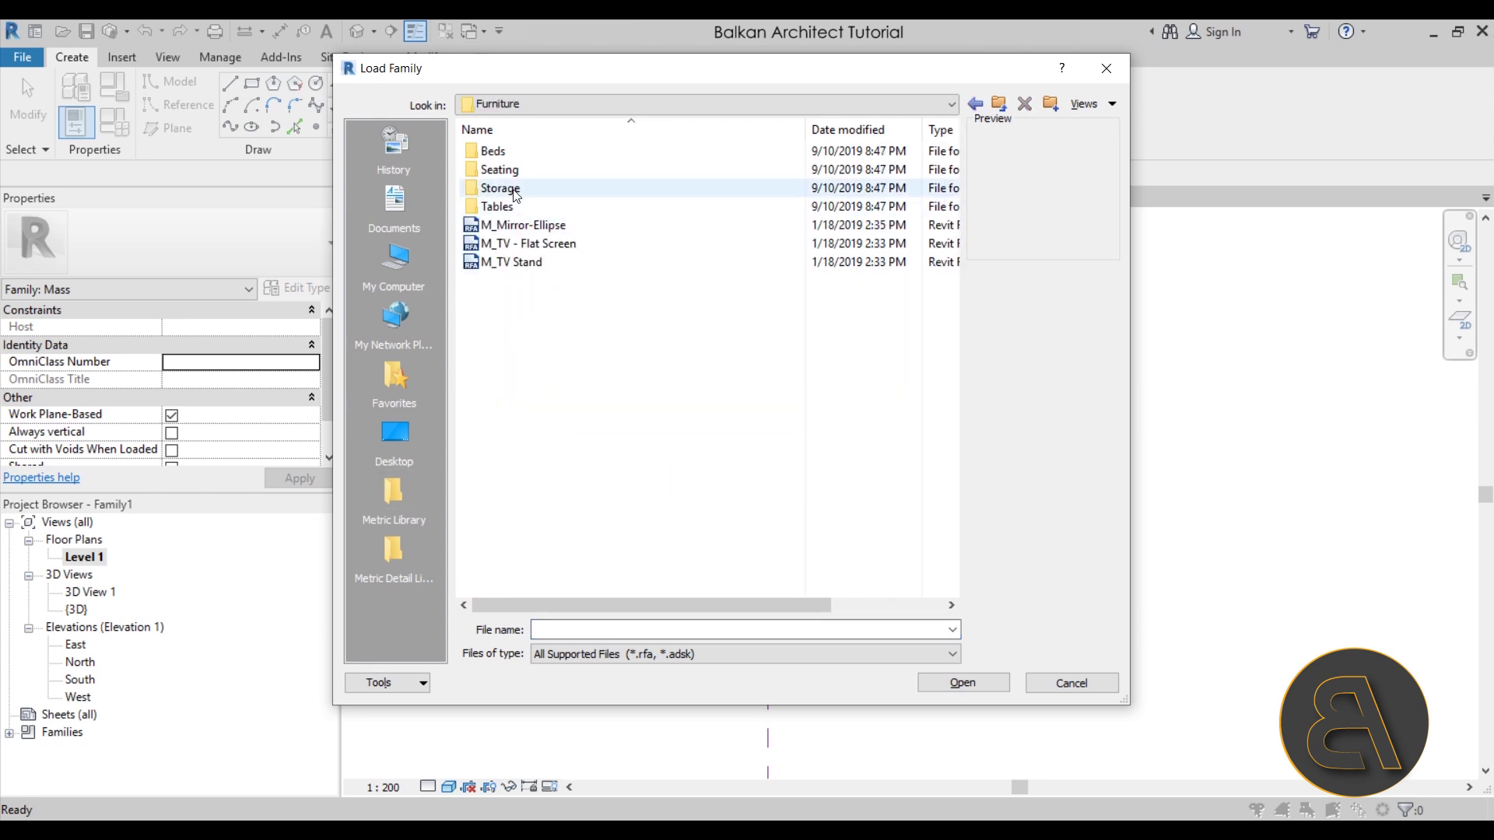
double_click(506, 207)
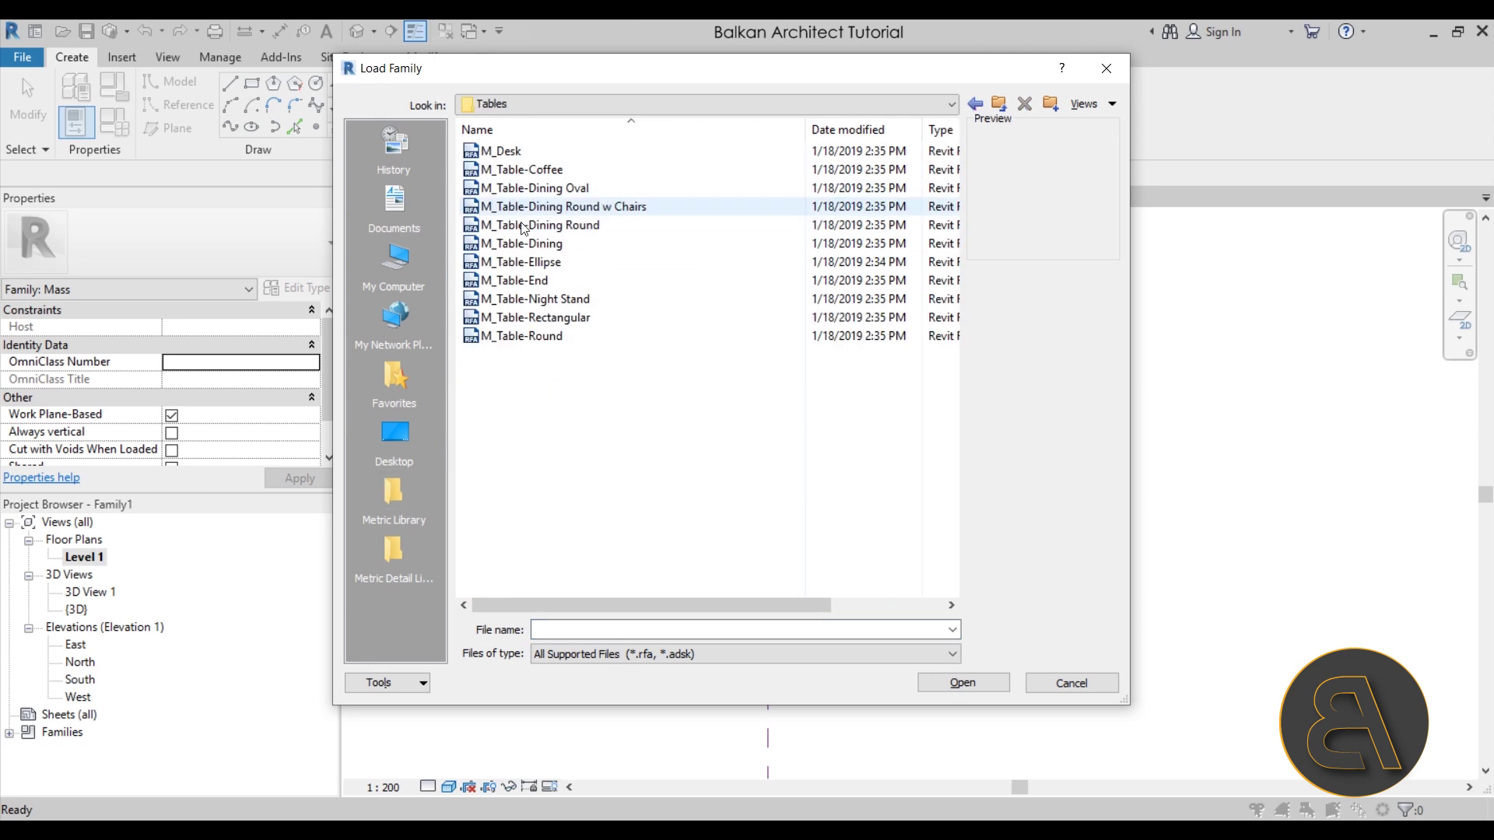
left_click(506, 153)
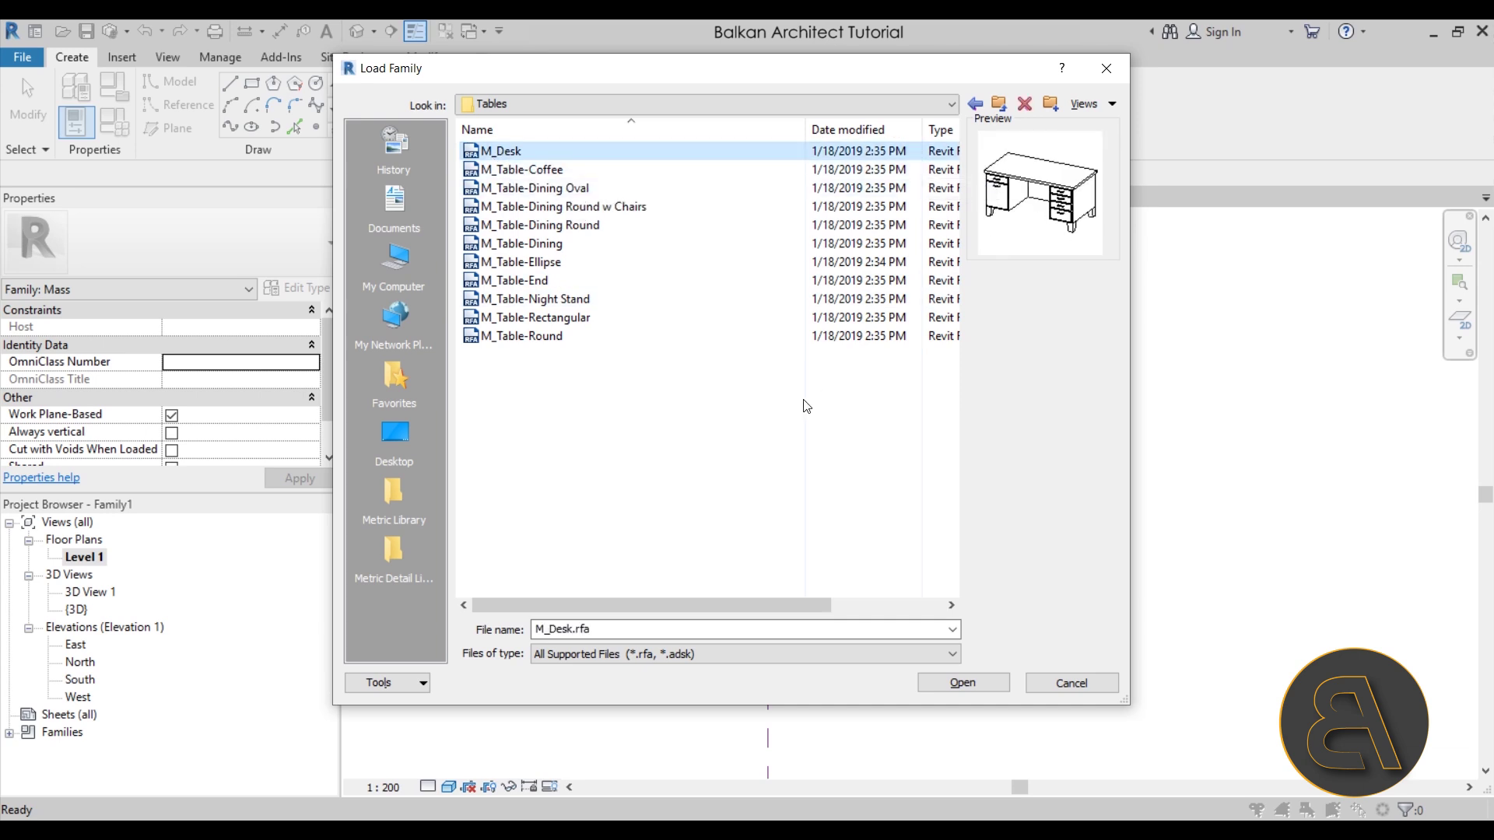
key("Down")
key("Down")
key("Down")
key("Down")
key("Down")
key("Down")
key("Down")
key("Down")
key("Down")
key("Down")
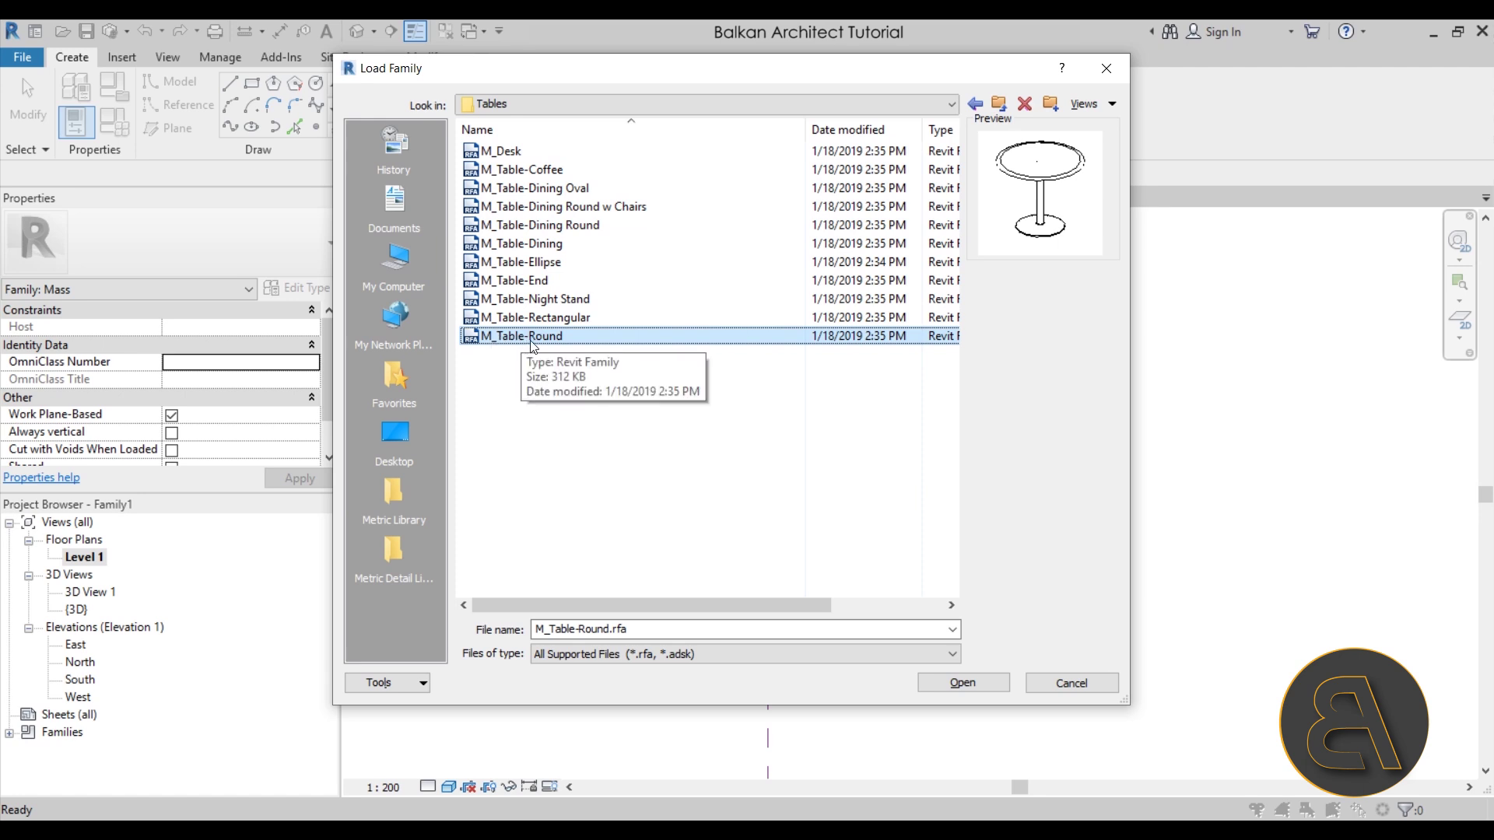
double_click(567, 338)
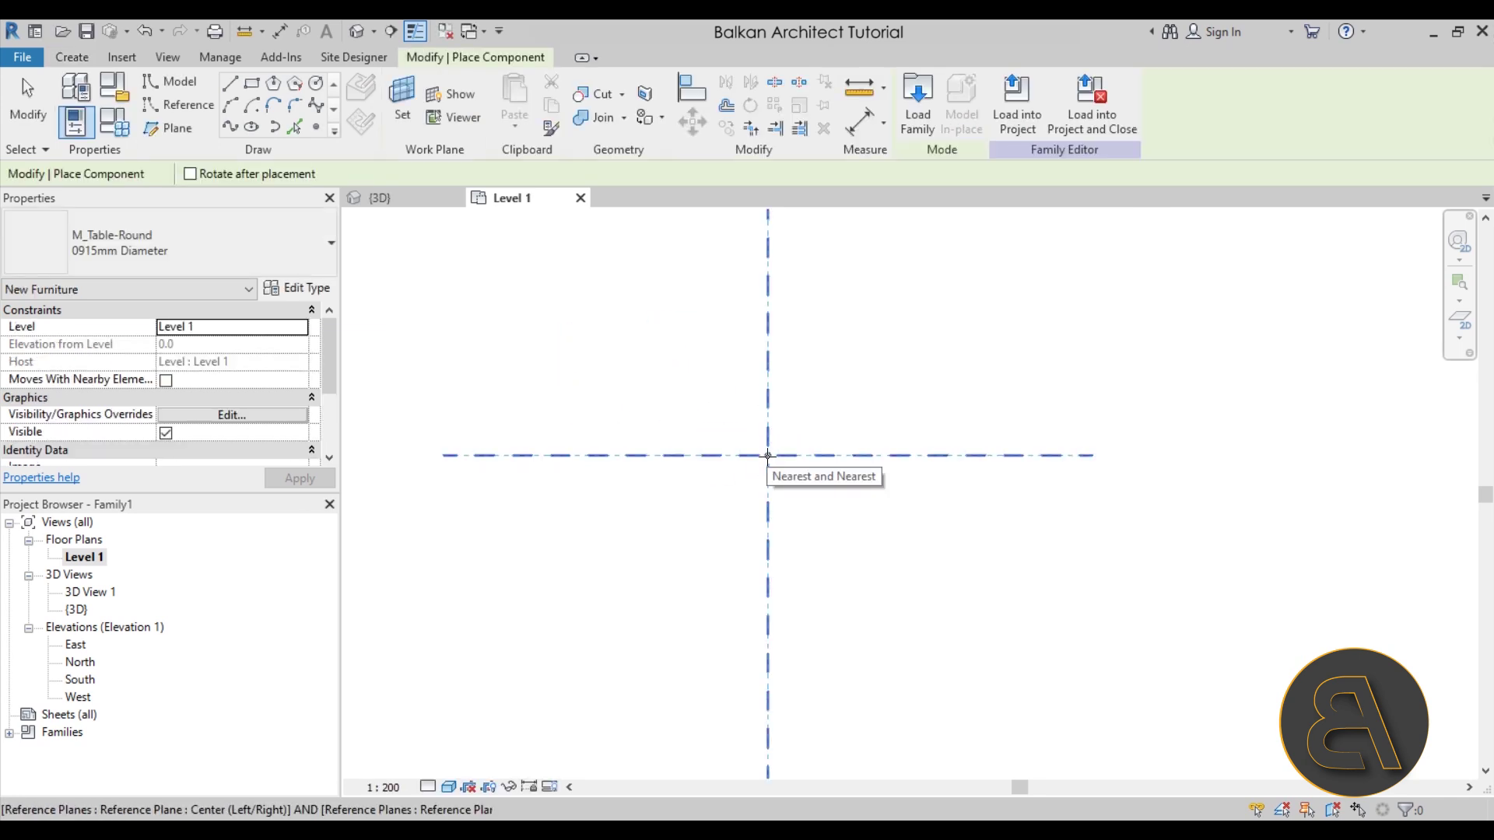
- Place one 0915mm Diameter round table at the intersection of the two centre reference planes and end placement
left_click(767, 456)
scroll(801, 460, "up", 5)
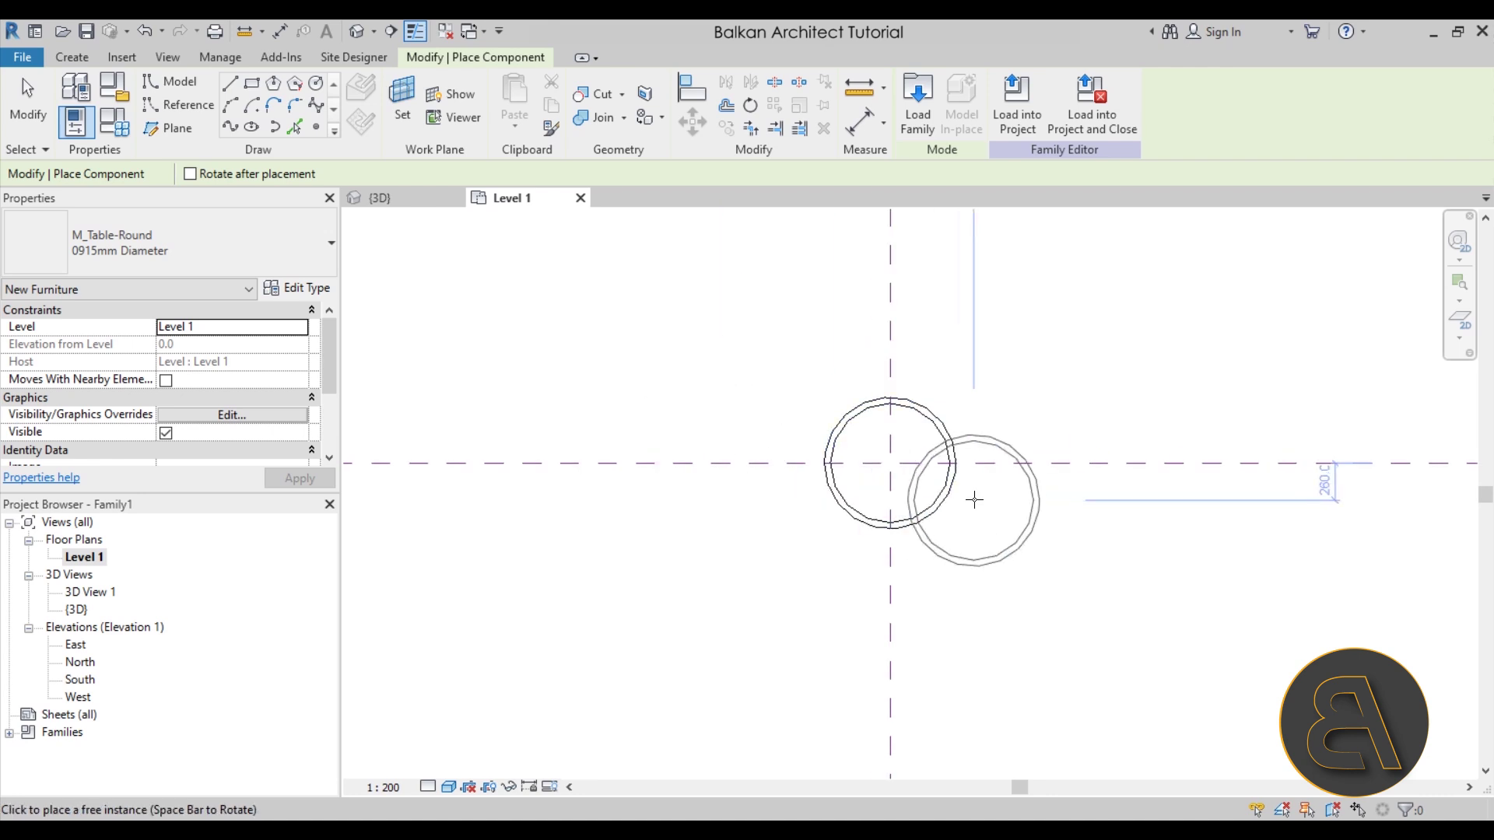
key("Escape")
- Examine the placed round table in the 3D view
scroll(959, 463, "up", 4)
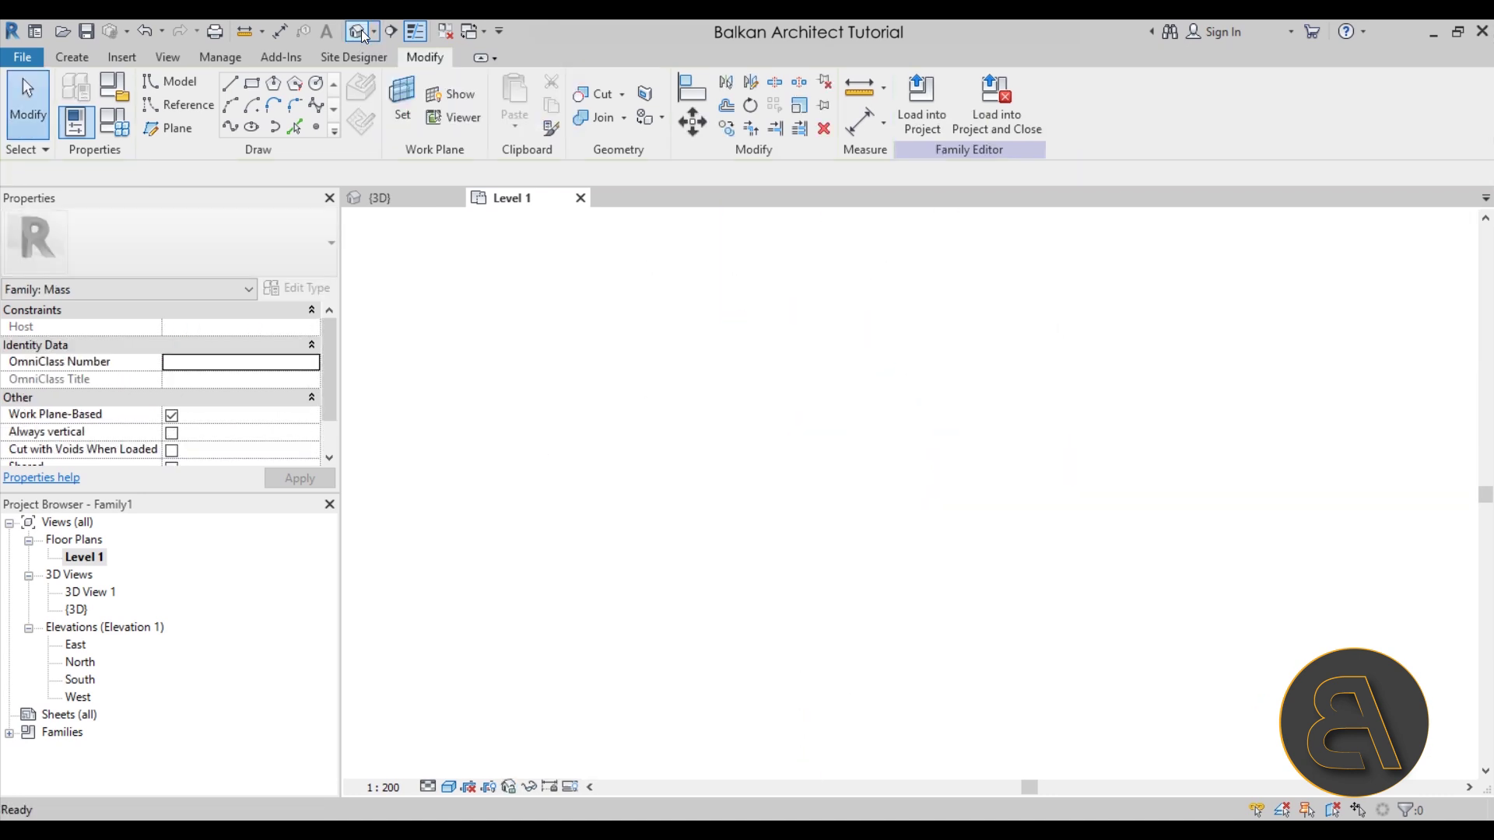
left_click(361, 29)
left_click(756, 498)
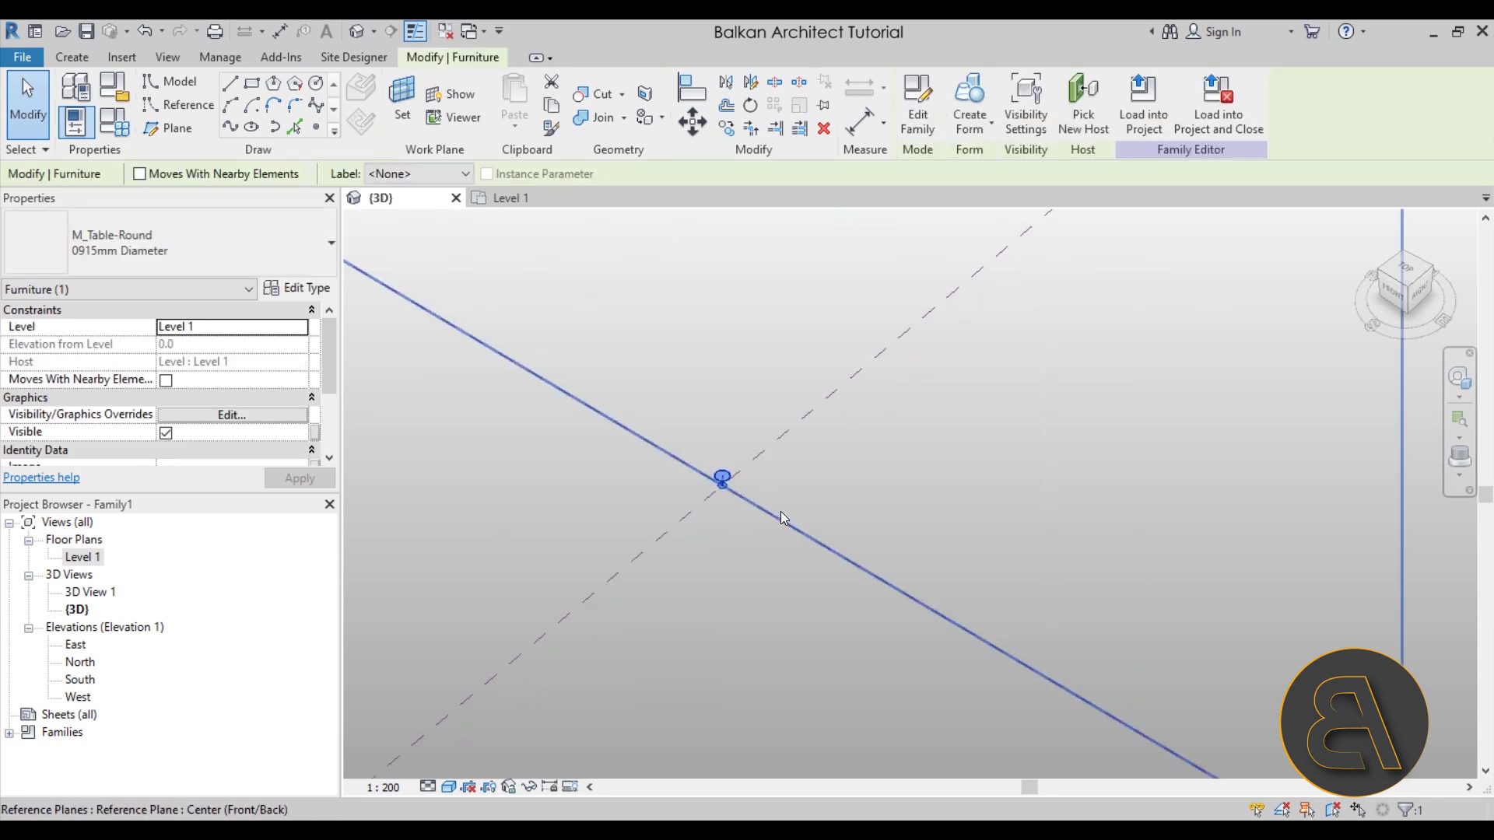
scroll(784, 519, "down", 5)
middle_click_drag(754, 500, 707, 603, "shift")
scroll(755, 479, "up", 3)
left_click(796, 511)
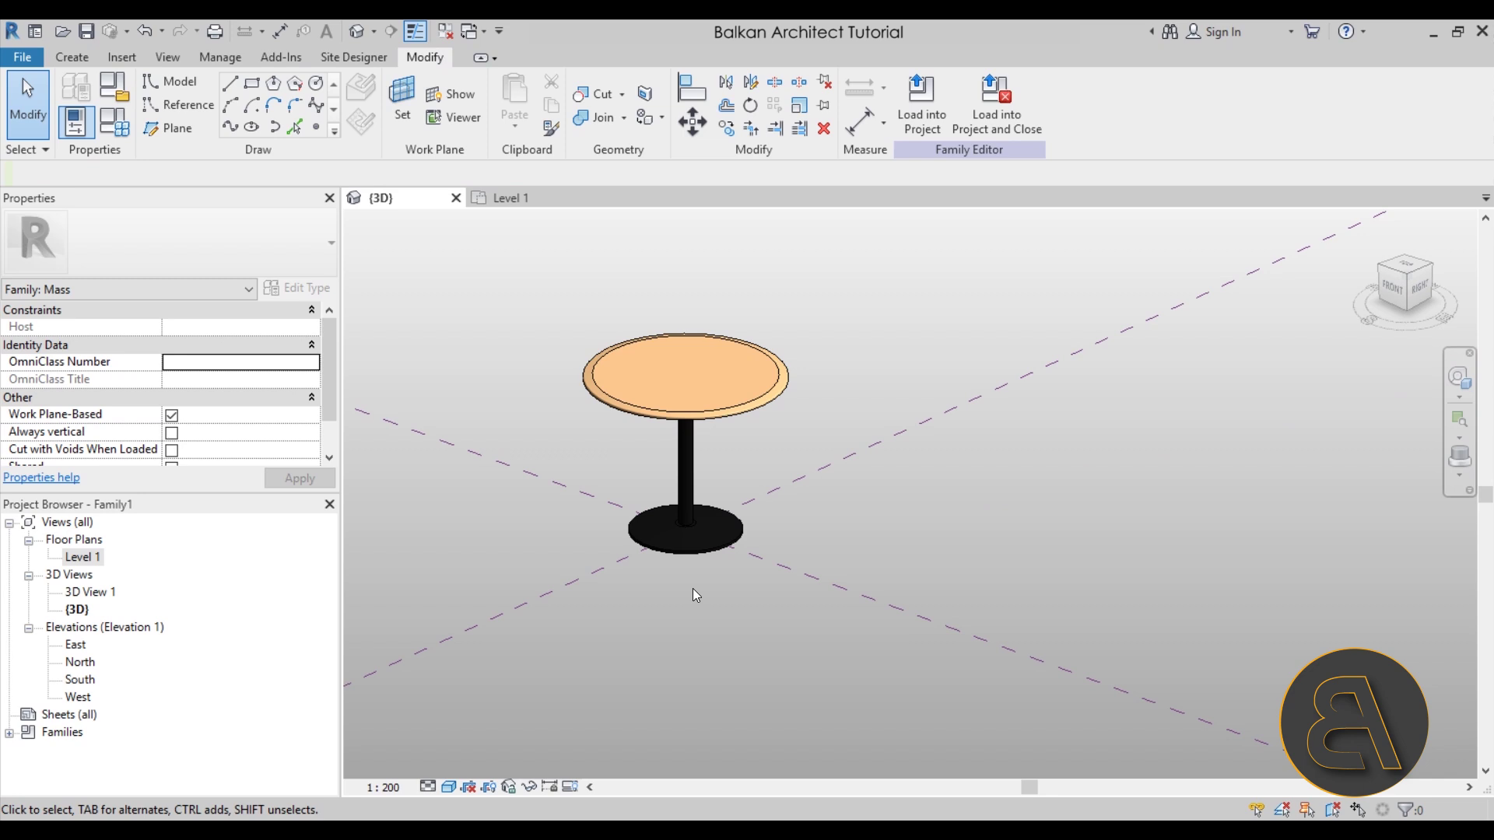
- Open the South elevation and frame the round table
double_click(84, 682)
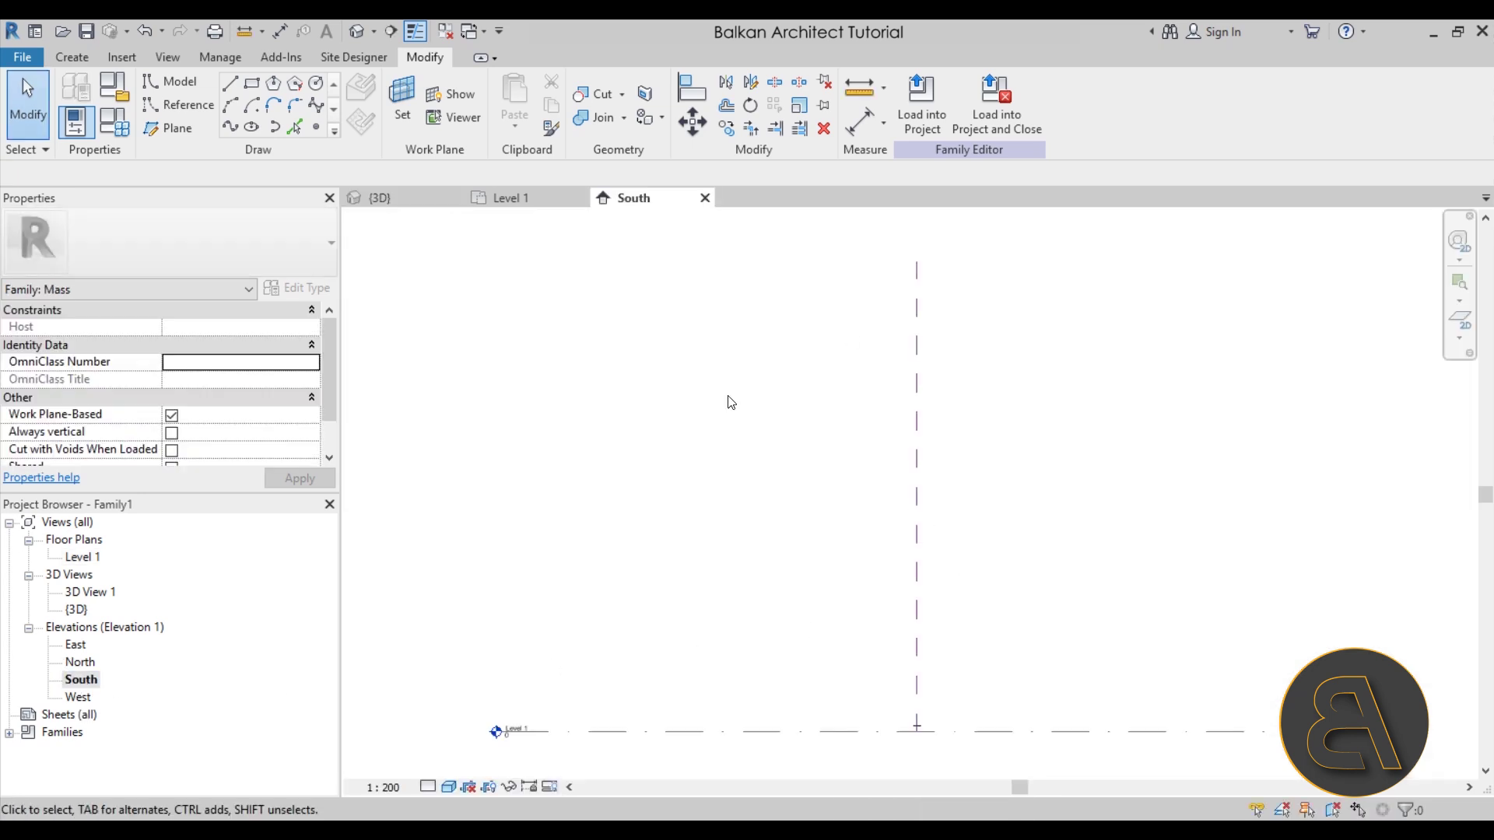
middle_click_drag(924, 598, 849, 489)
scroll(837, 643, "up", 2)
scroll(893, 588, "up", 3)
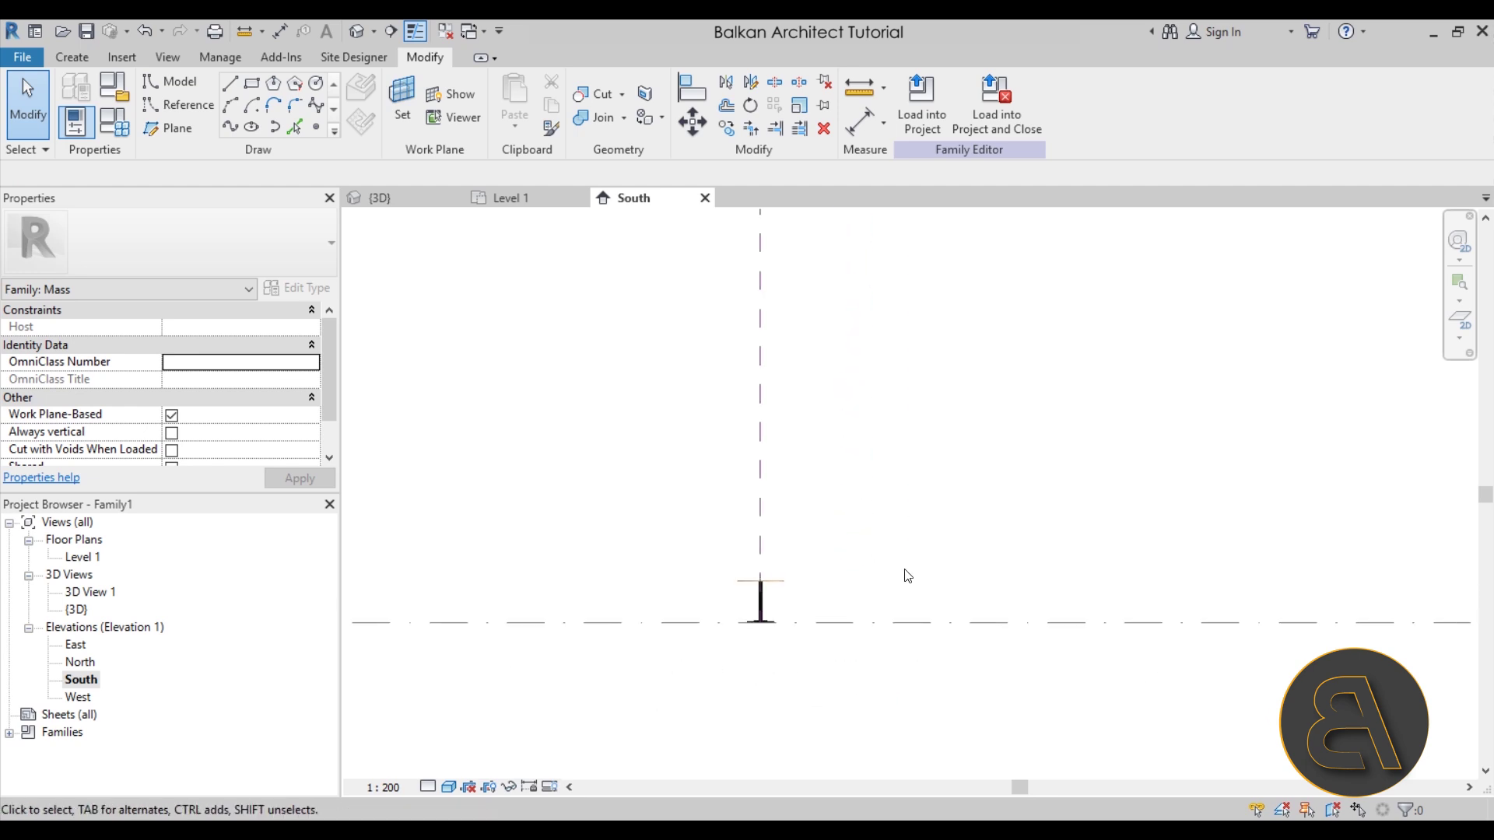
scroll(750, 584, "up", 3)
scroll(755, 623, "up", 2)
middle_click_drag(750, 640, 755, 414)
scroll(667, 283, "up", 5)
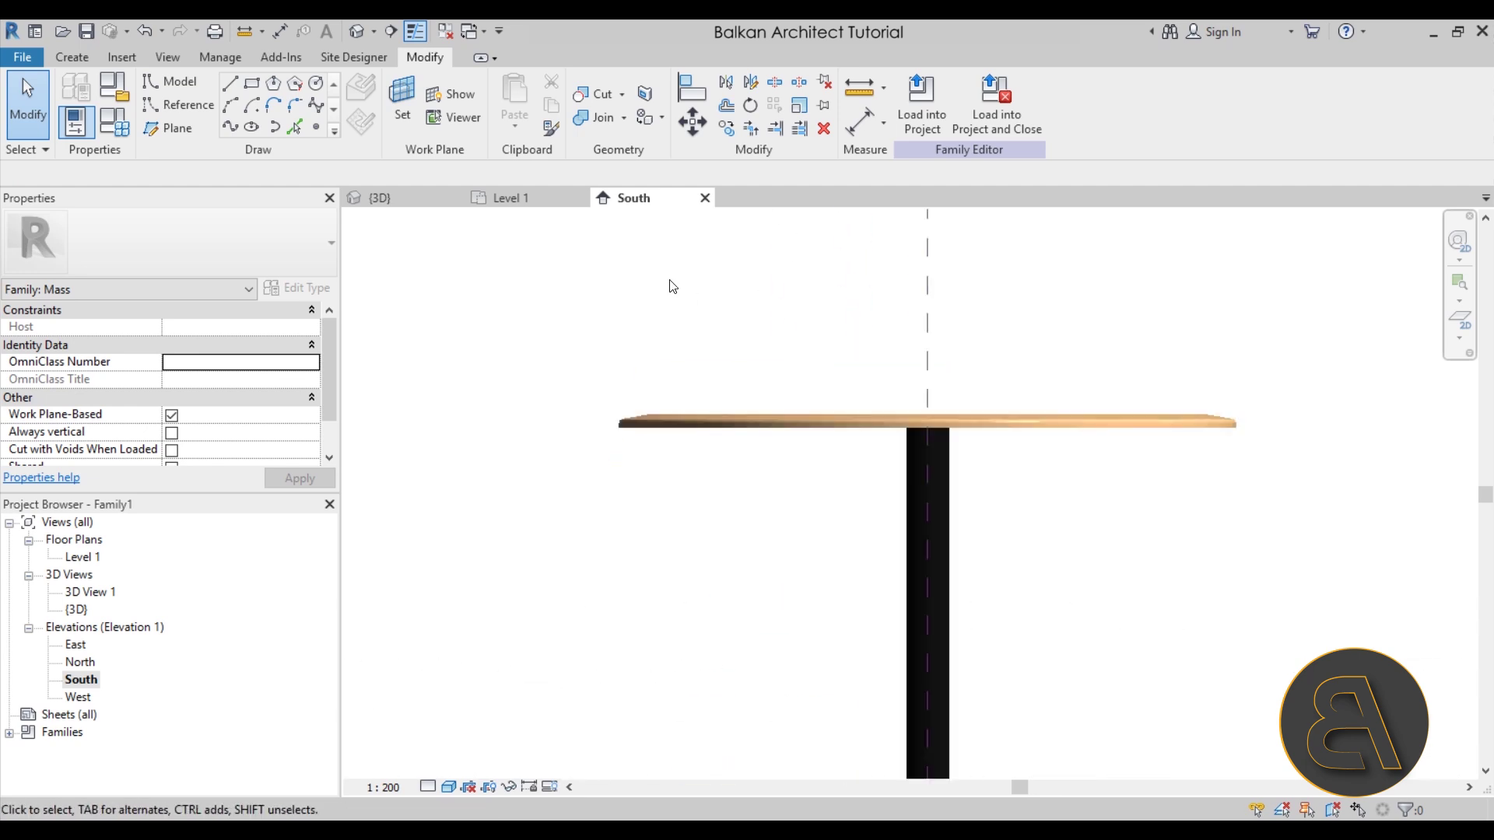
scroll(669, 311, "down", 5)
scroll(652, 366, "up", 3)
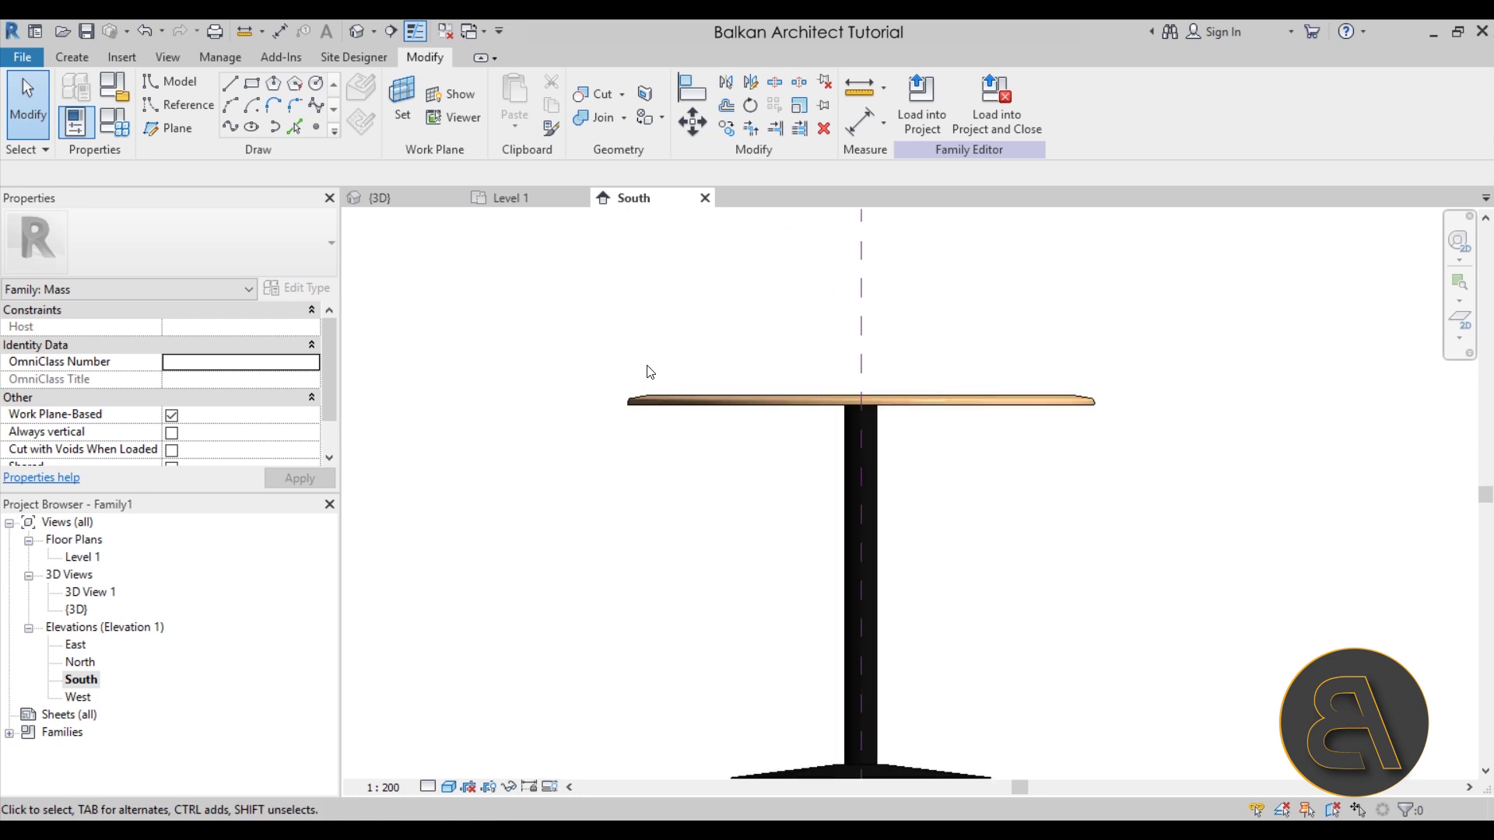
- Draw a horizontal reference plane from the tabletop's upper edge to well past the table, about 762 mm above Level 1
left_click(179, 129)
scroll(989, 394, "down", 4)
scroll(876, 393, "up", 5)
scroll(727, 387, "up", 4)
scroll(884, 393, "down", 3)
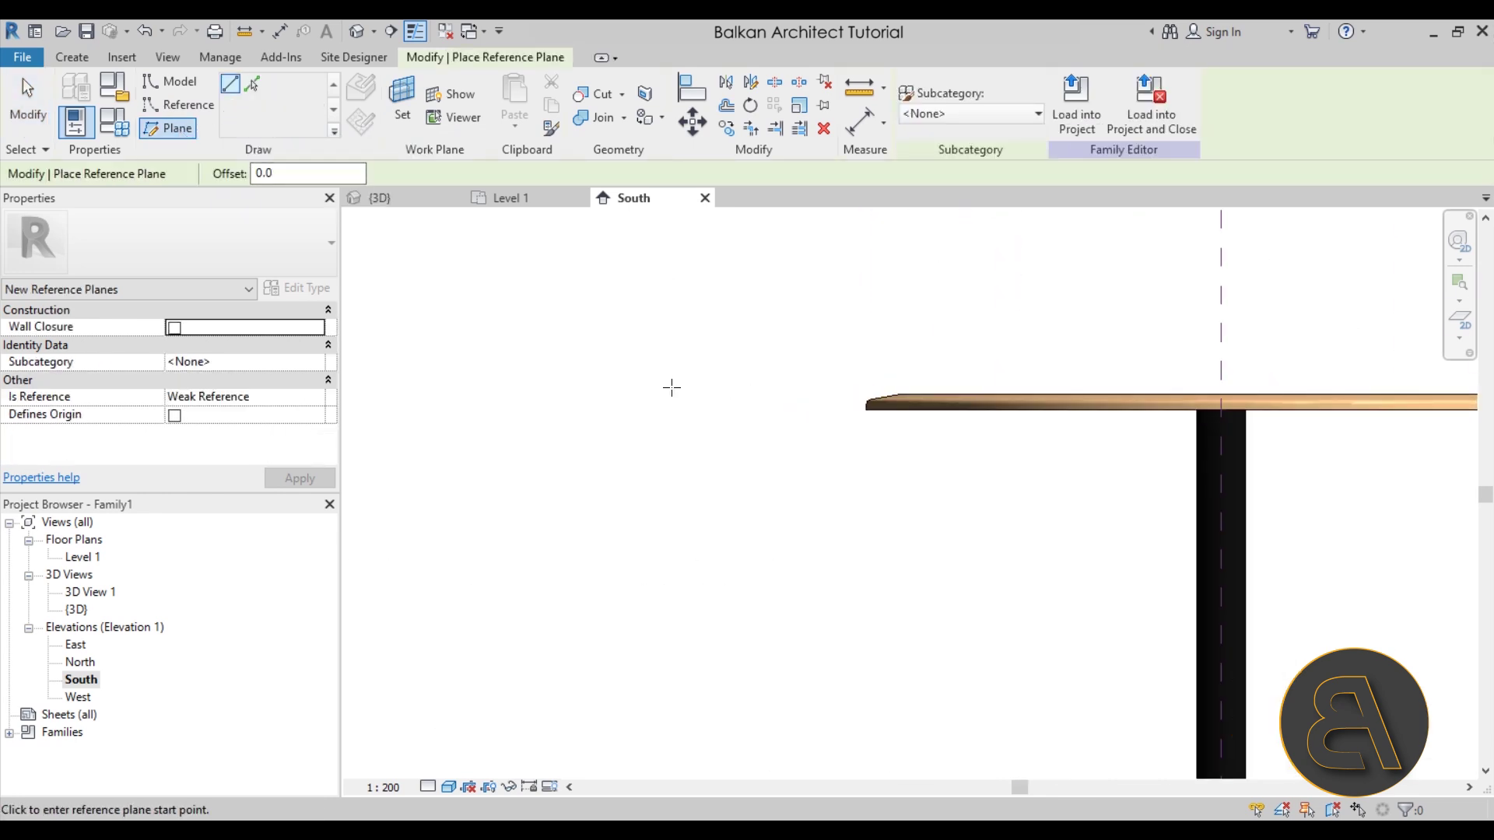
scroll(906, 393, "down", 3)
middle_click_drag(906, 393, 653, 387)
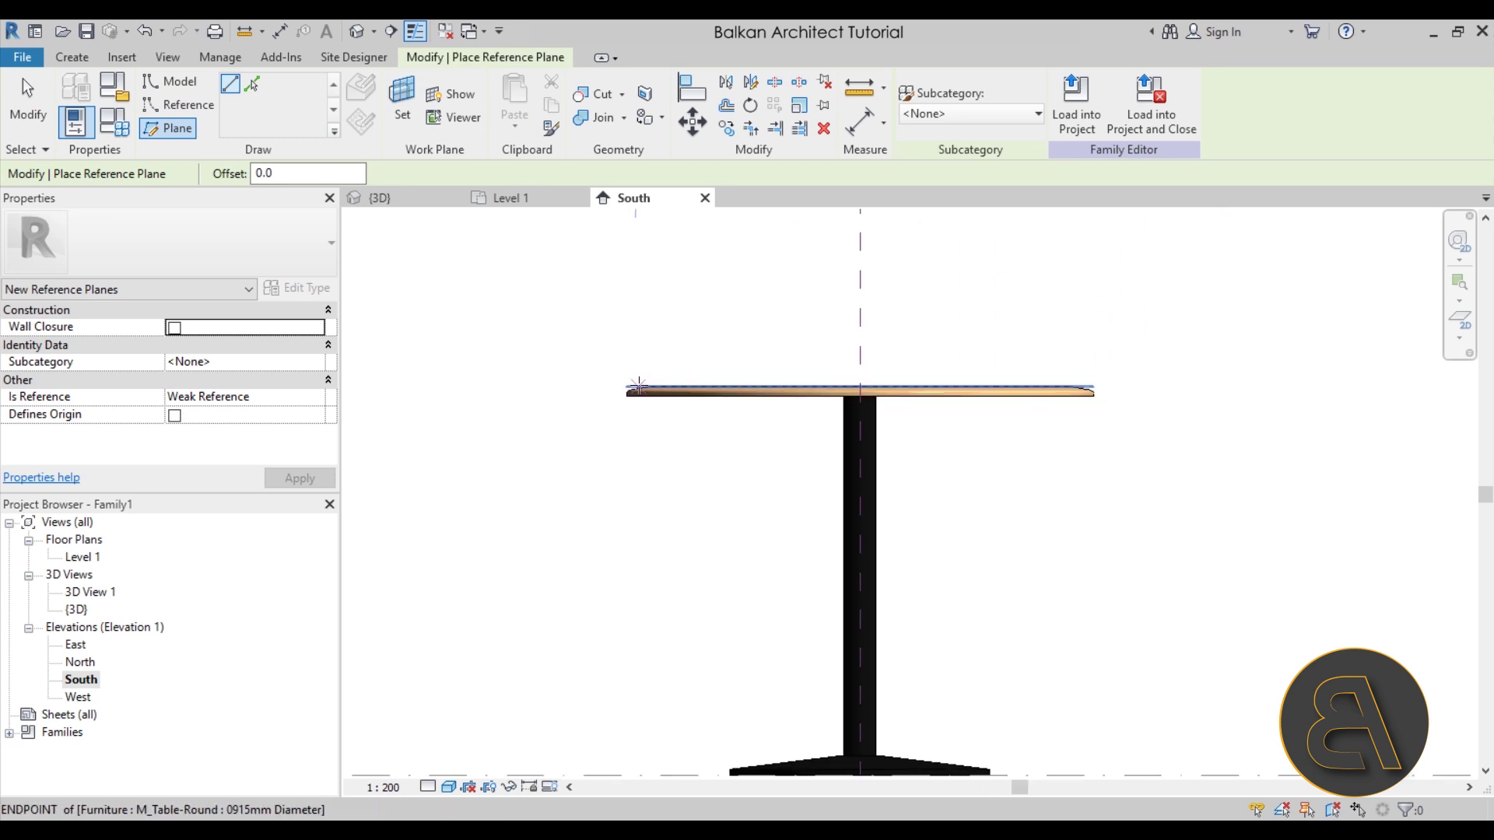
left_click(636, 386)
scroll(639, 386, "down", 3)
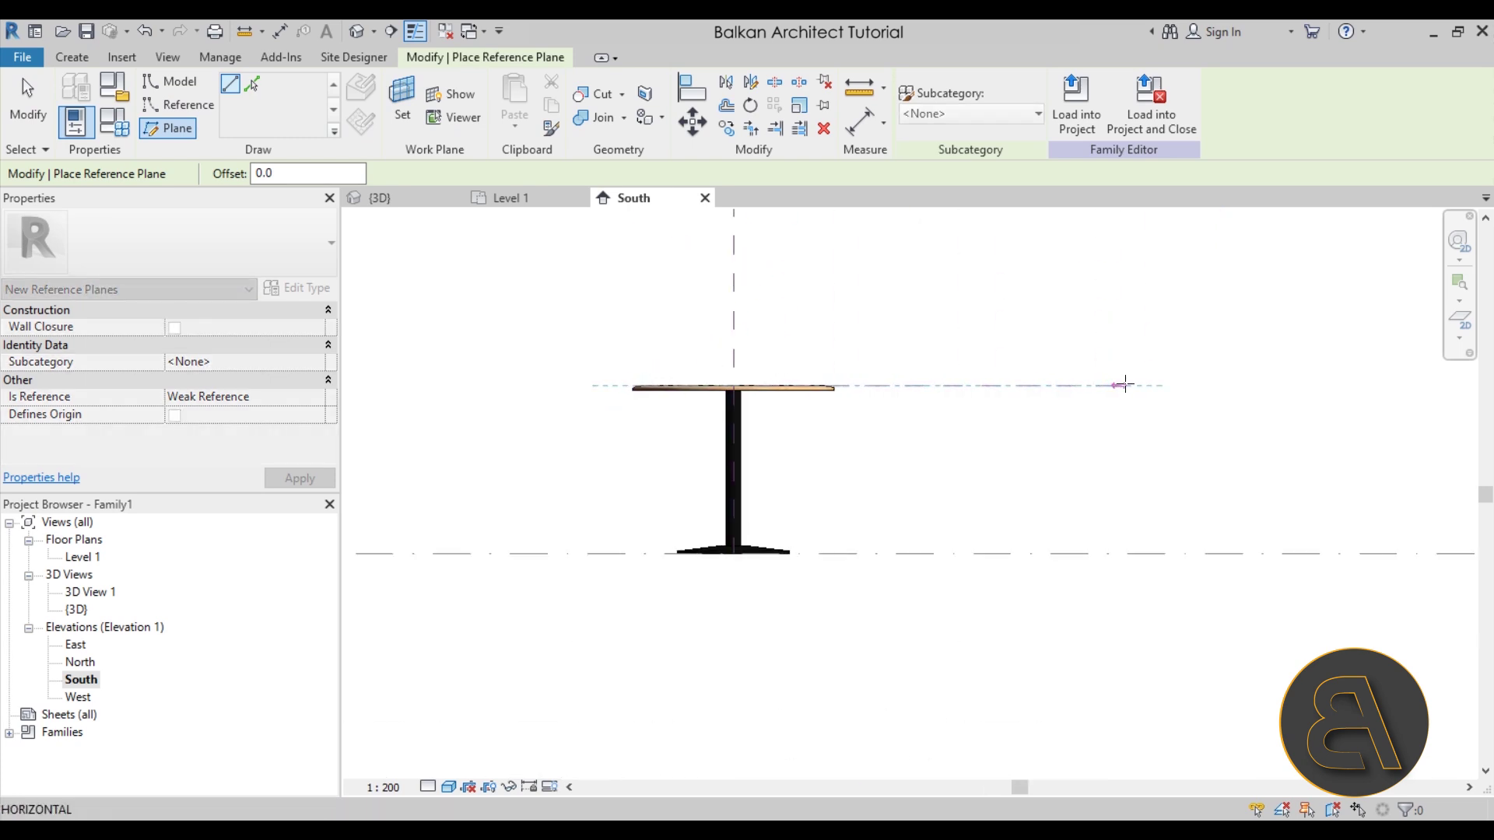
left_click(1127, 385)
key("Escape")
key("Escape")
- Name the horizontal reference plane at the tabletop 1 and deselect it
left_click(640, 387)
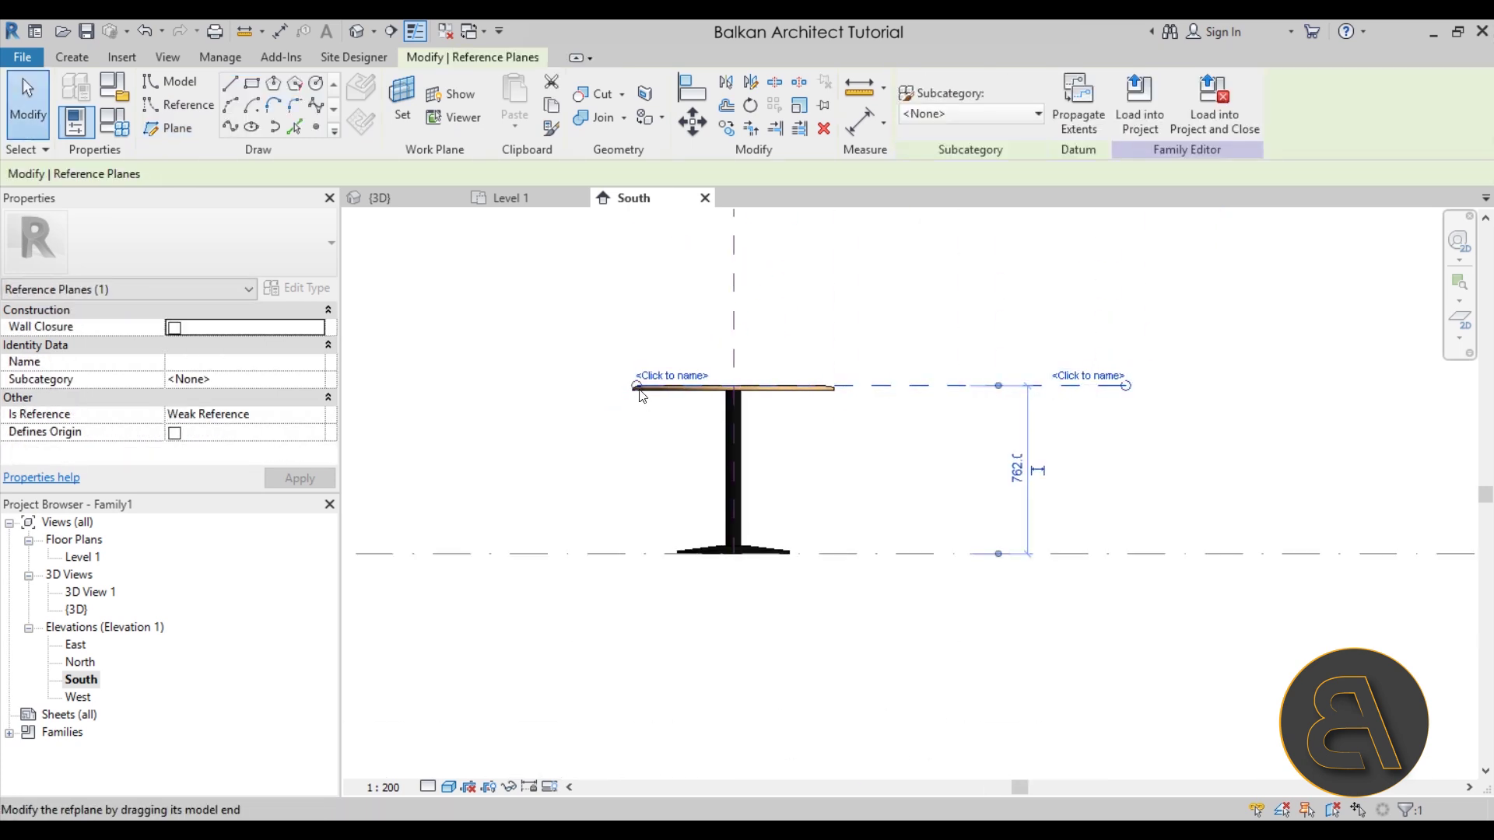
left_click_drag(566, 385, 394, 386)
scroll(712, 399, "down", 3)
scroll(956, 395, "up", 5)
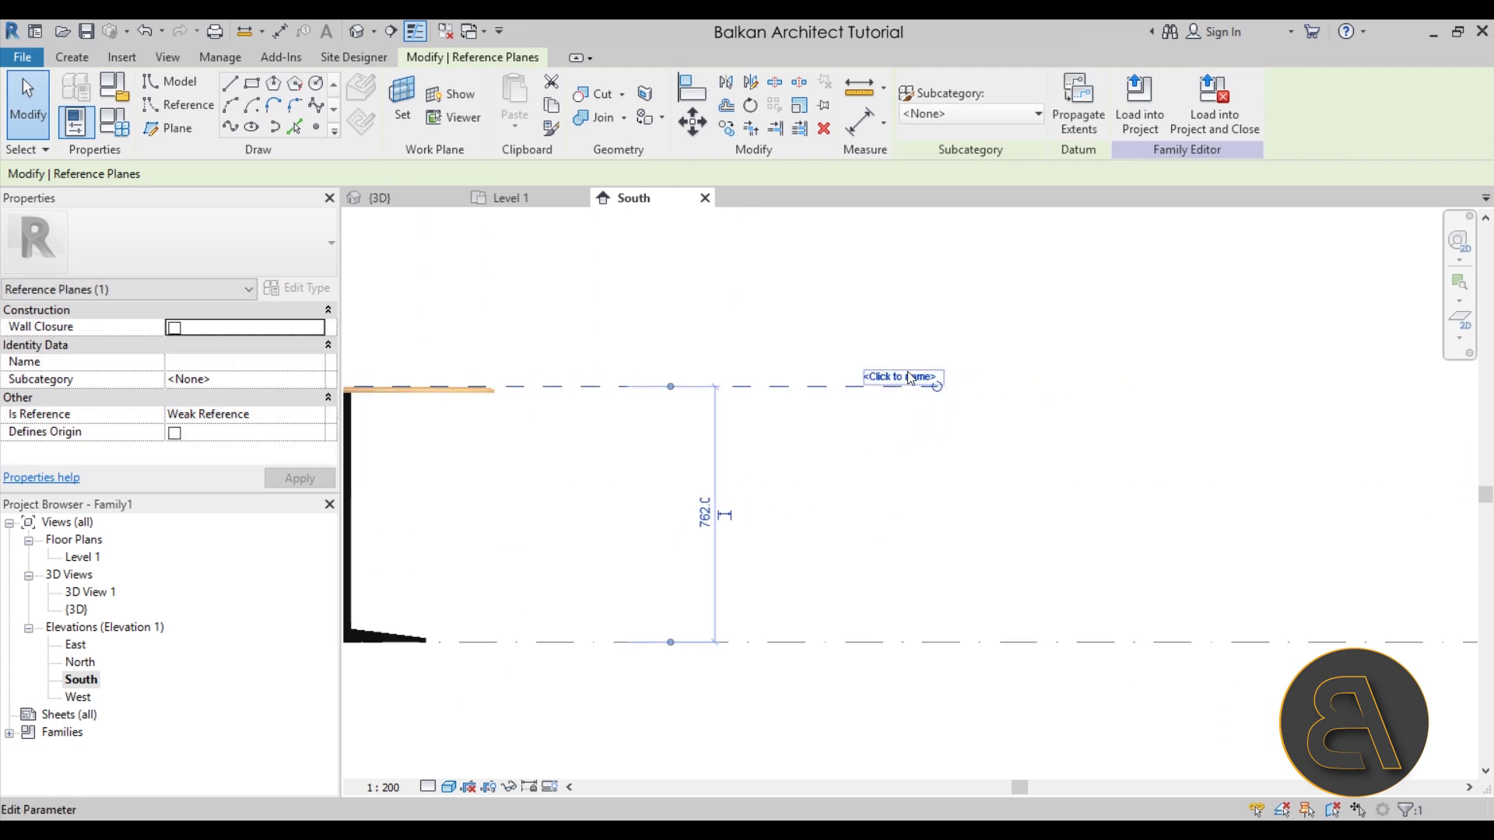
left_click(907, 372)
type("1")
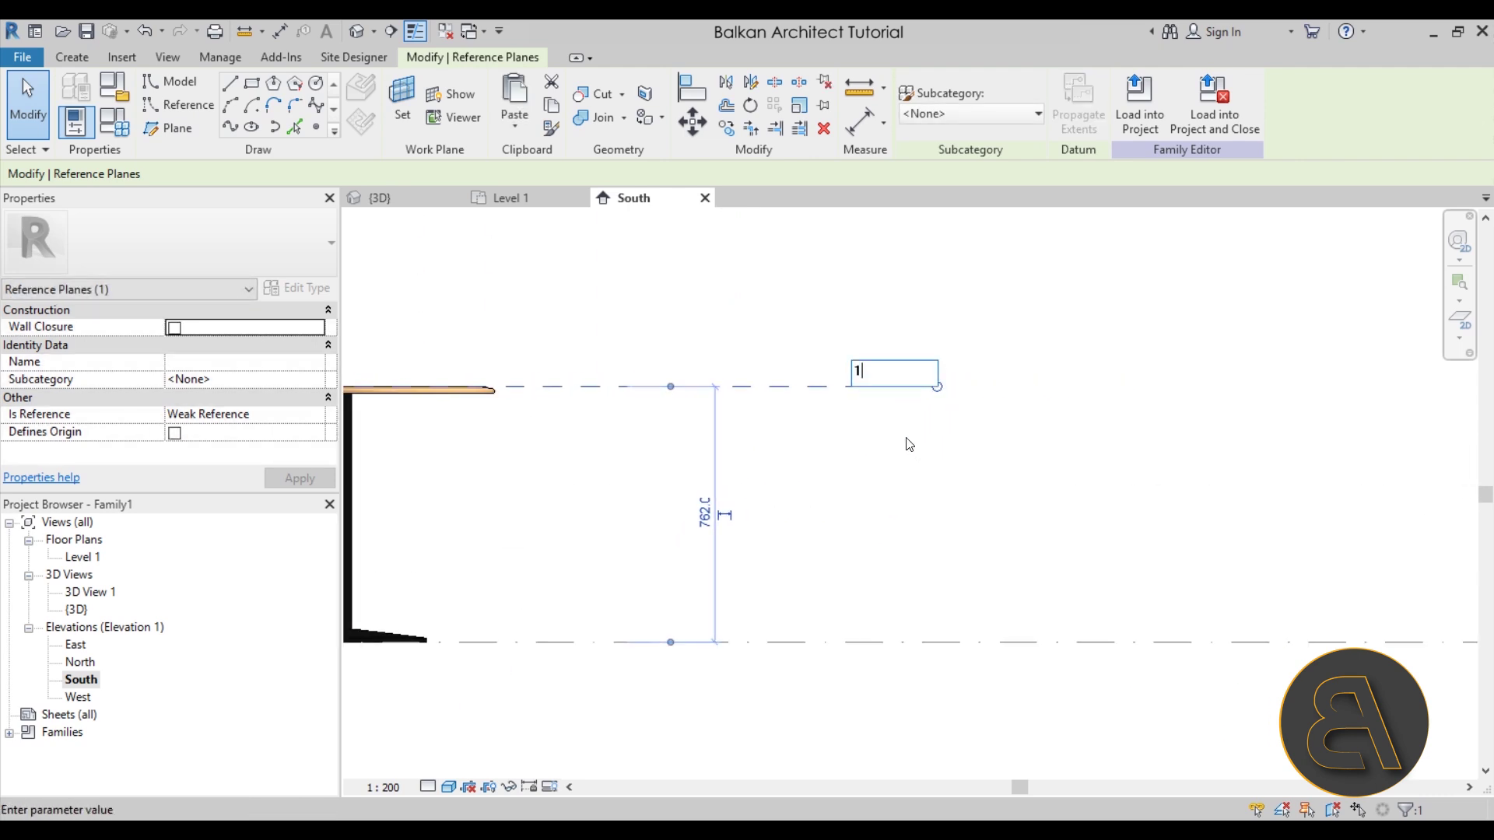
key("Return")
middle_click_drag(537, 444, 948, 447)
scroll(931, 408, "up", 5)
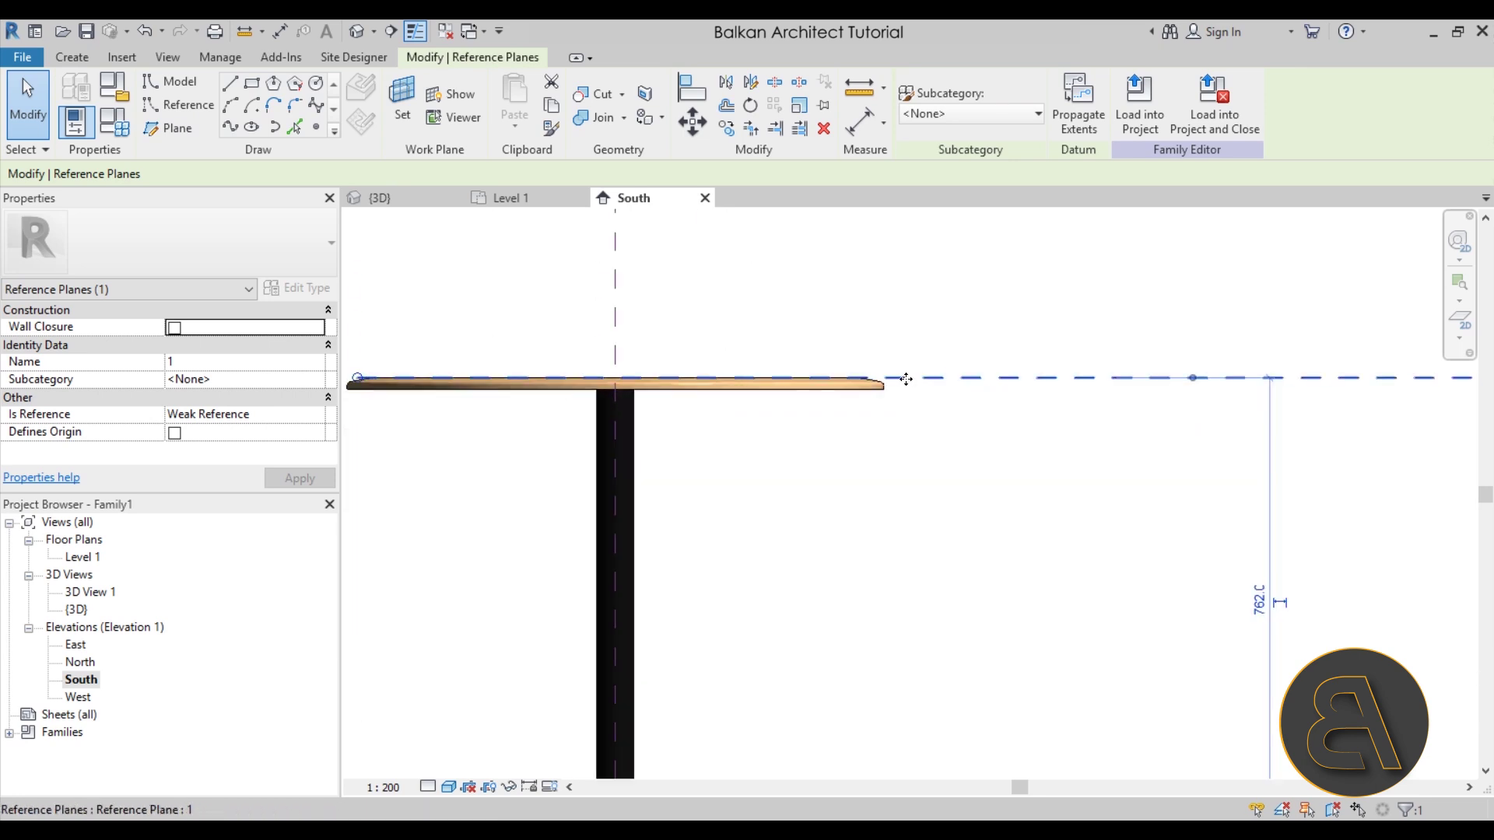
scroll(922, 489, "down", 2)
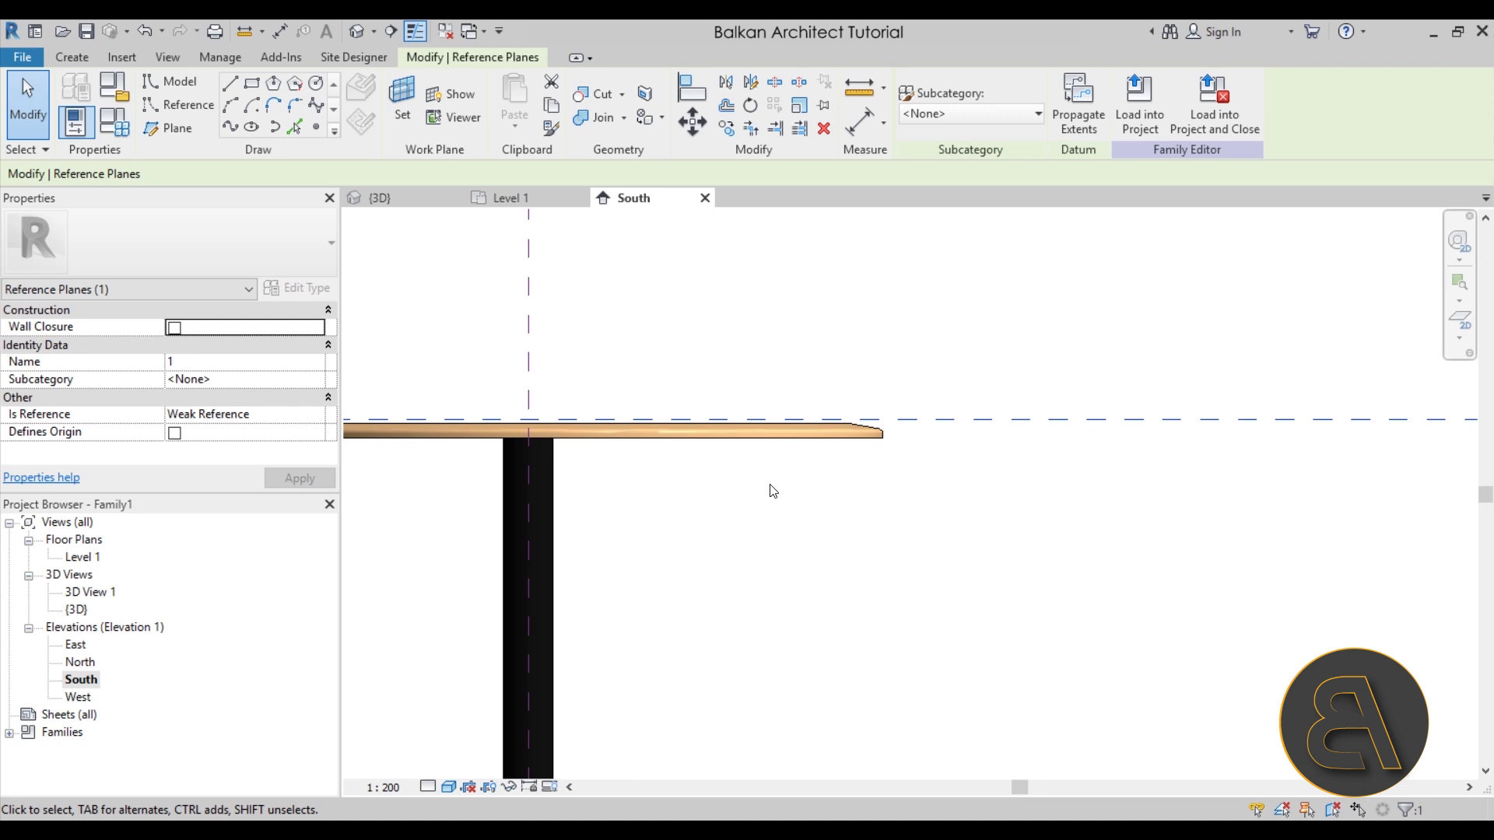
scroll(664, 455, "down", 1)
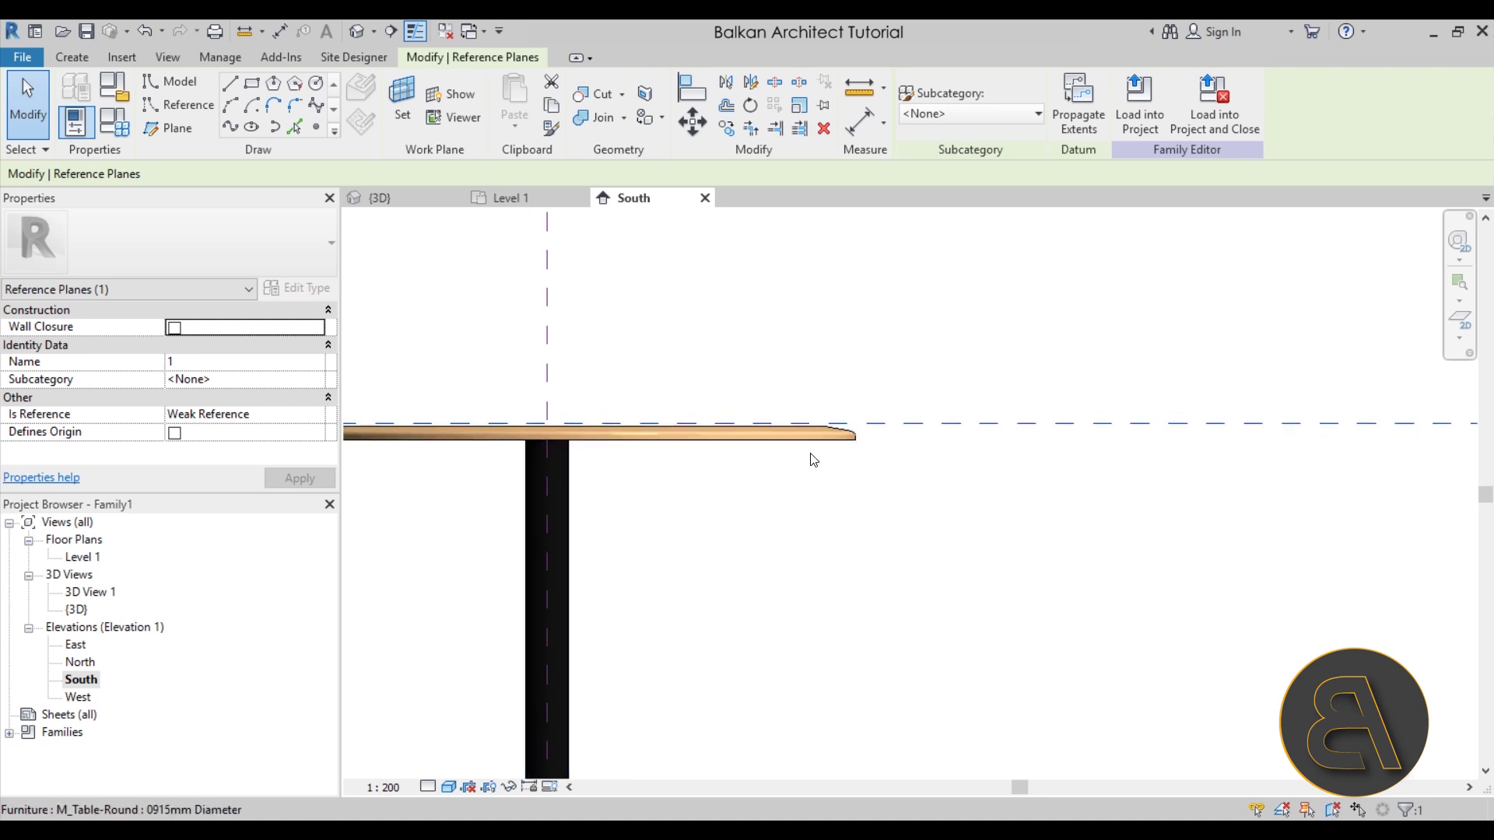
scroll(901, 460, "down", 3)
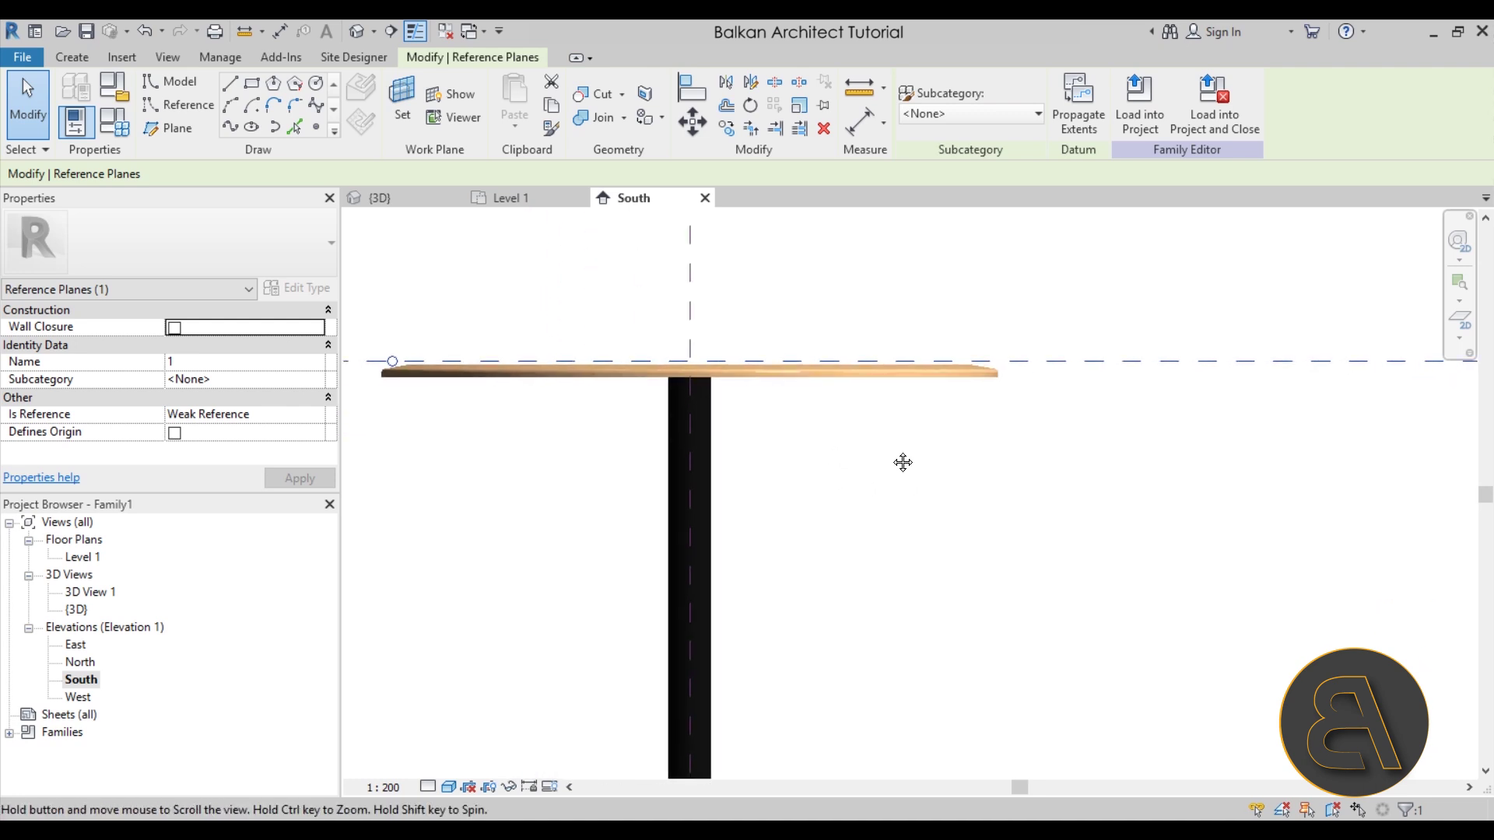
left_click(1027, 493)
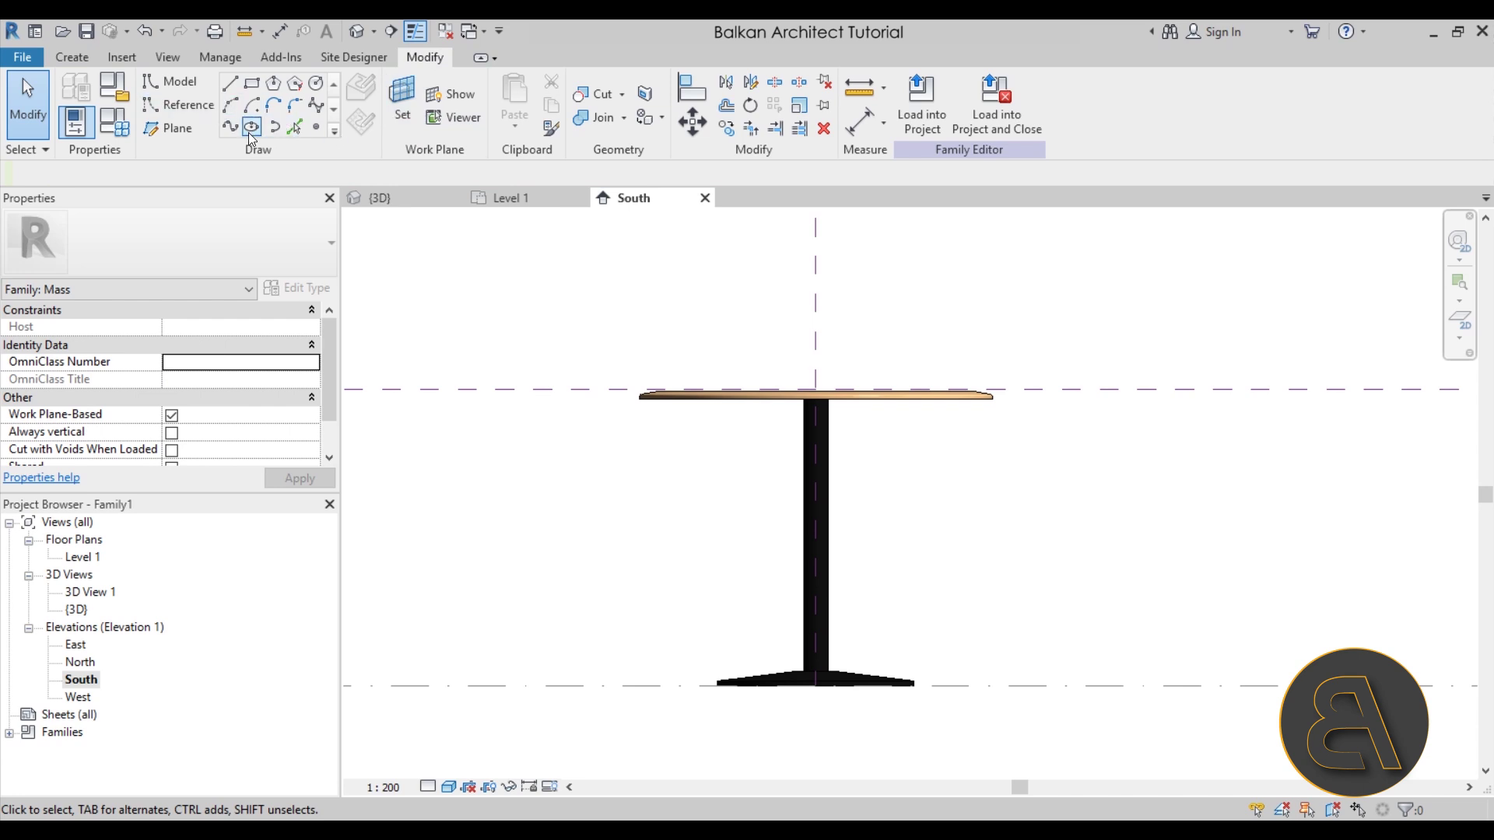
- Draw a second horizontal reference plane from the top of the tabletop's rounded edge to well past the table, about 756 mm above Level 1
left_click(188, 130)
scroll(667, 437, "up", 10)
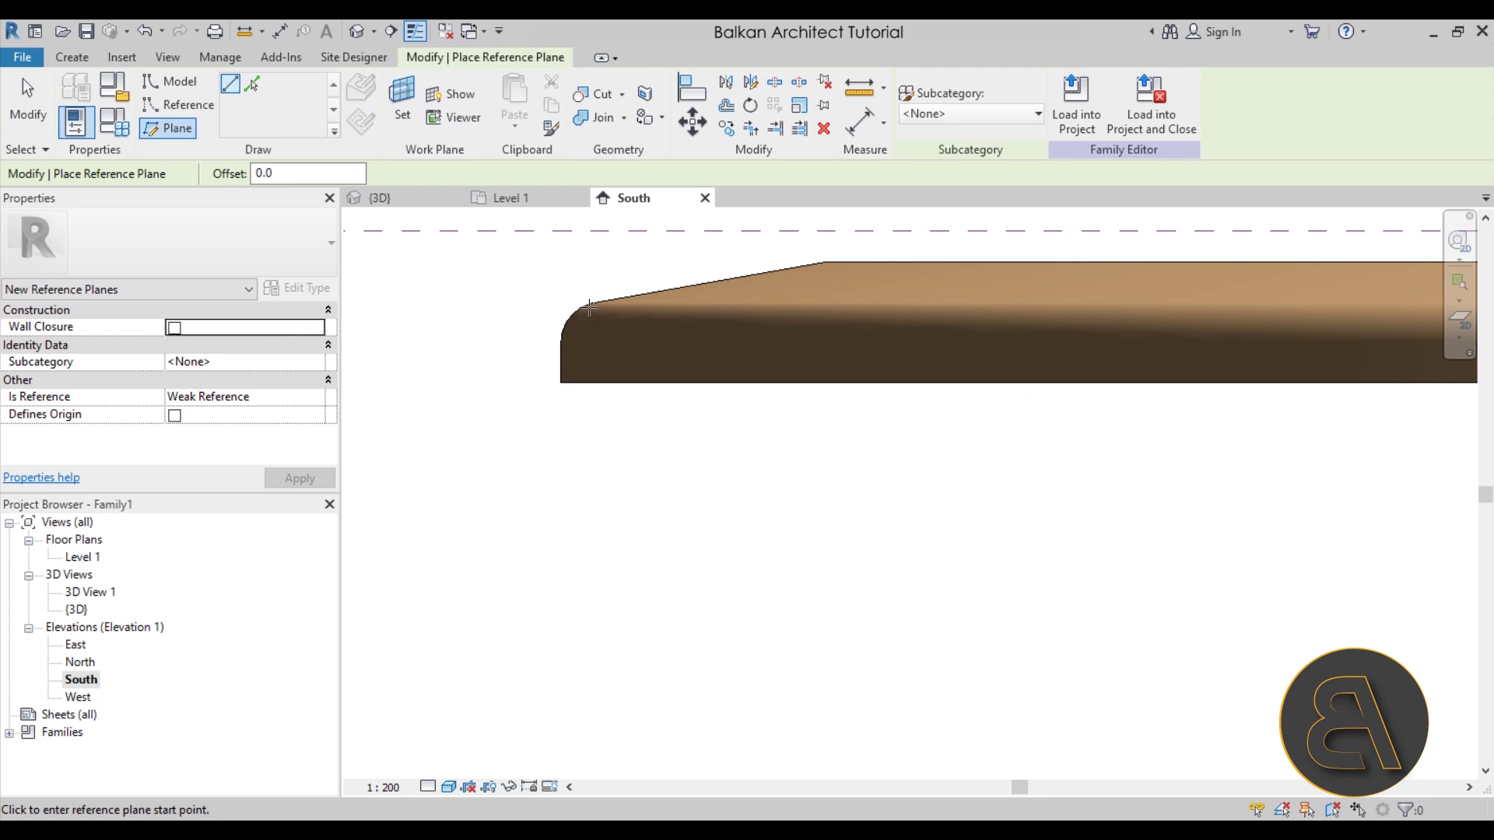
scroll(562, 322, "up", 3)
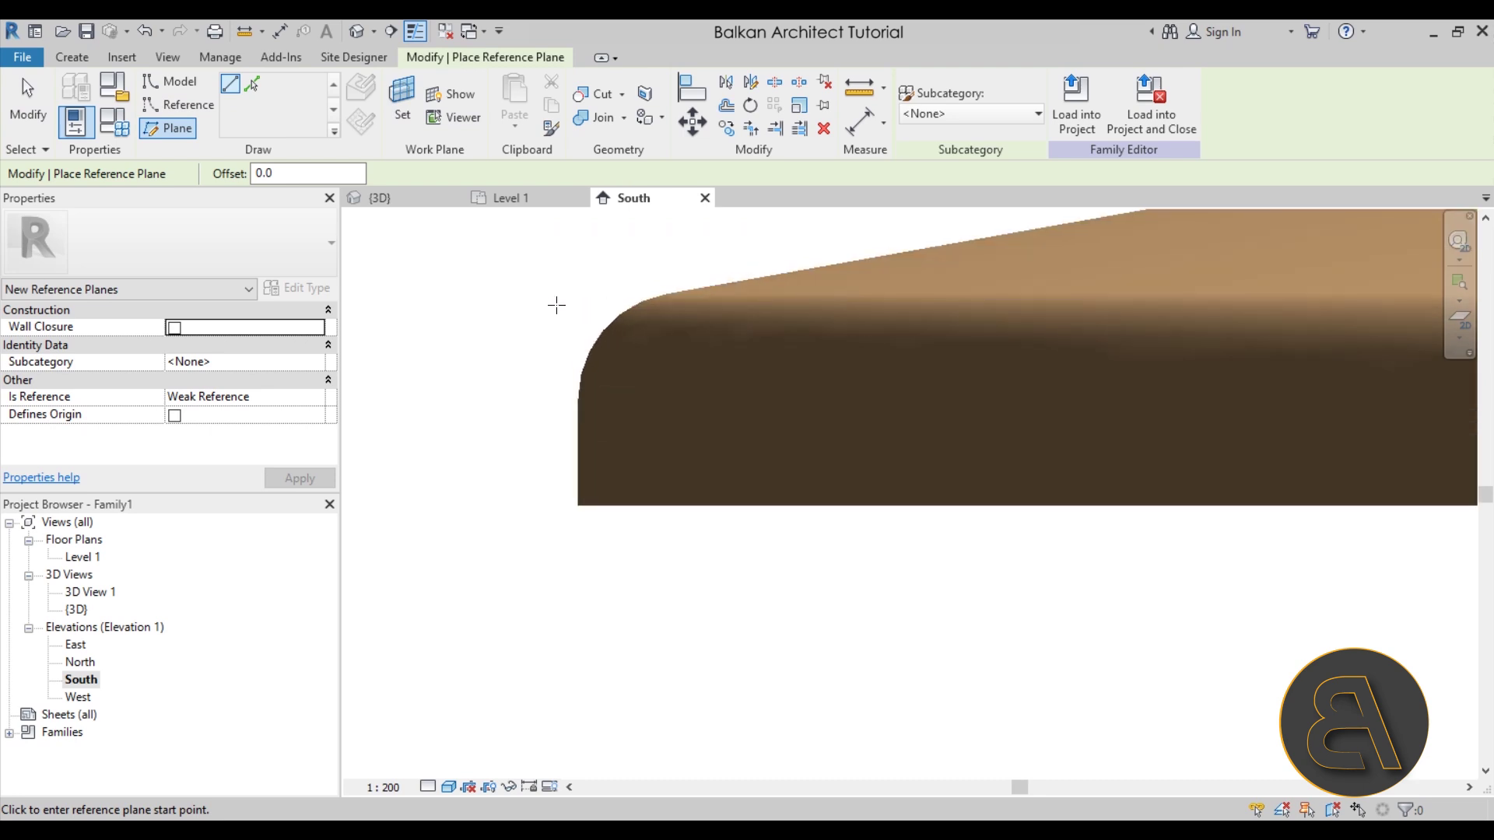
left_click(450, 293)
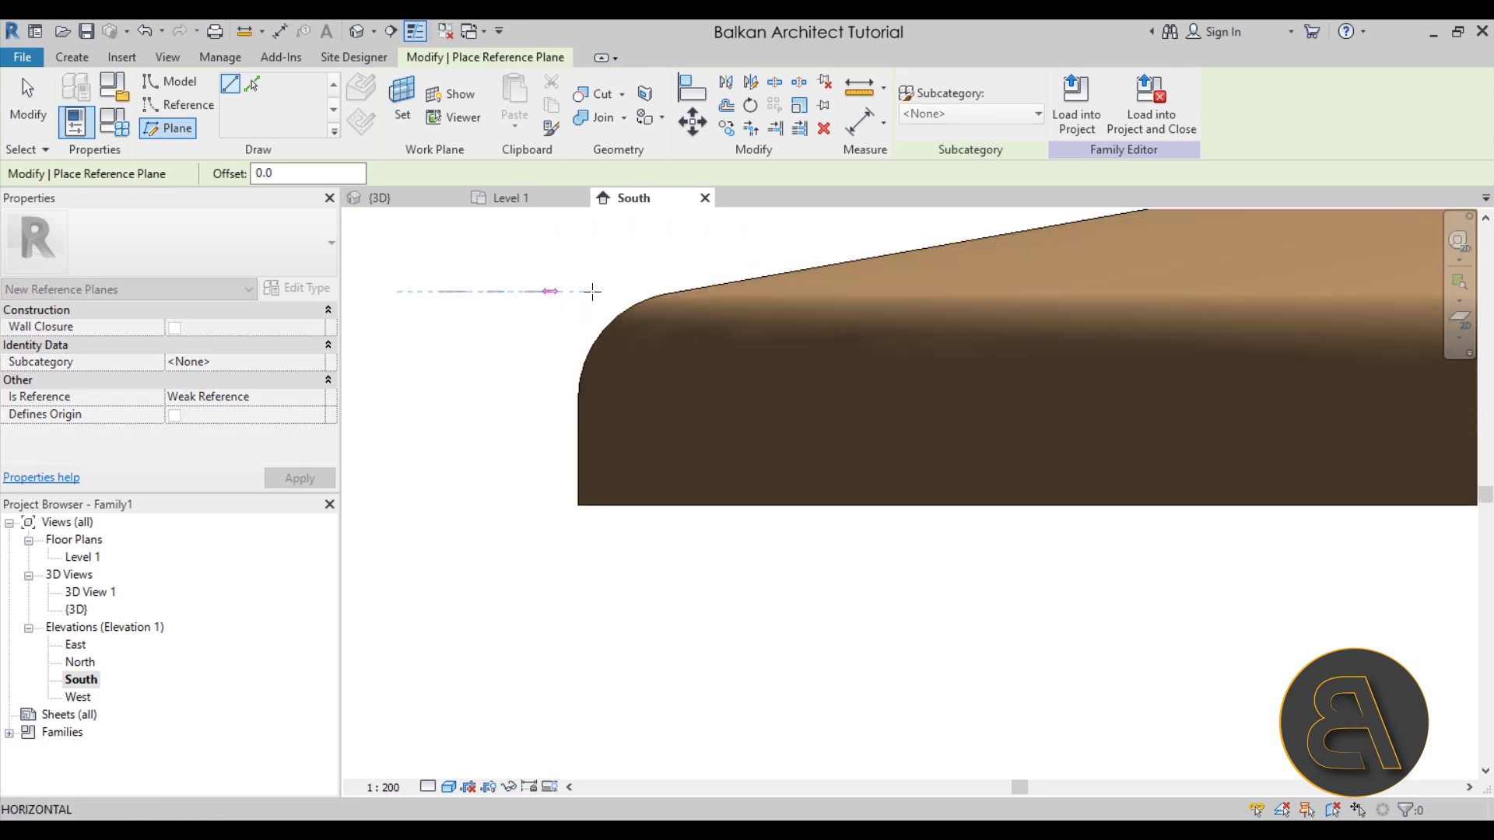
scroll(550, 290, "down", 5)
scroll(555, 290, "down", 5)
middle_click_drag(1085, 290, 450, 286)
scroll(450, 286, "down", 6)
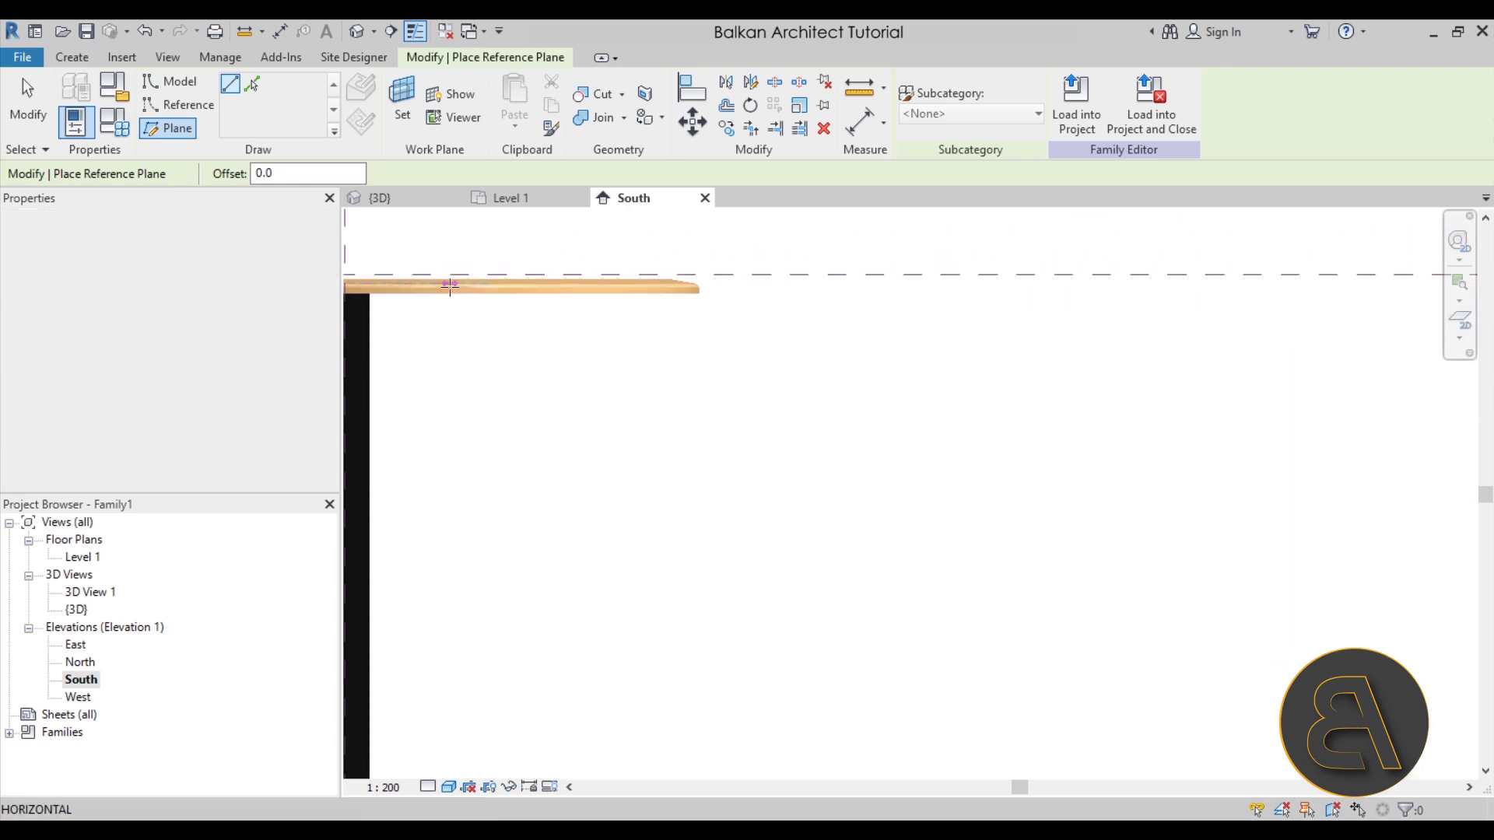
left_click(1074, 282)
scroll(1055, 346, "down", 3)
key("Escape")
key("Escape")
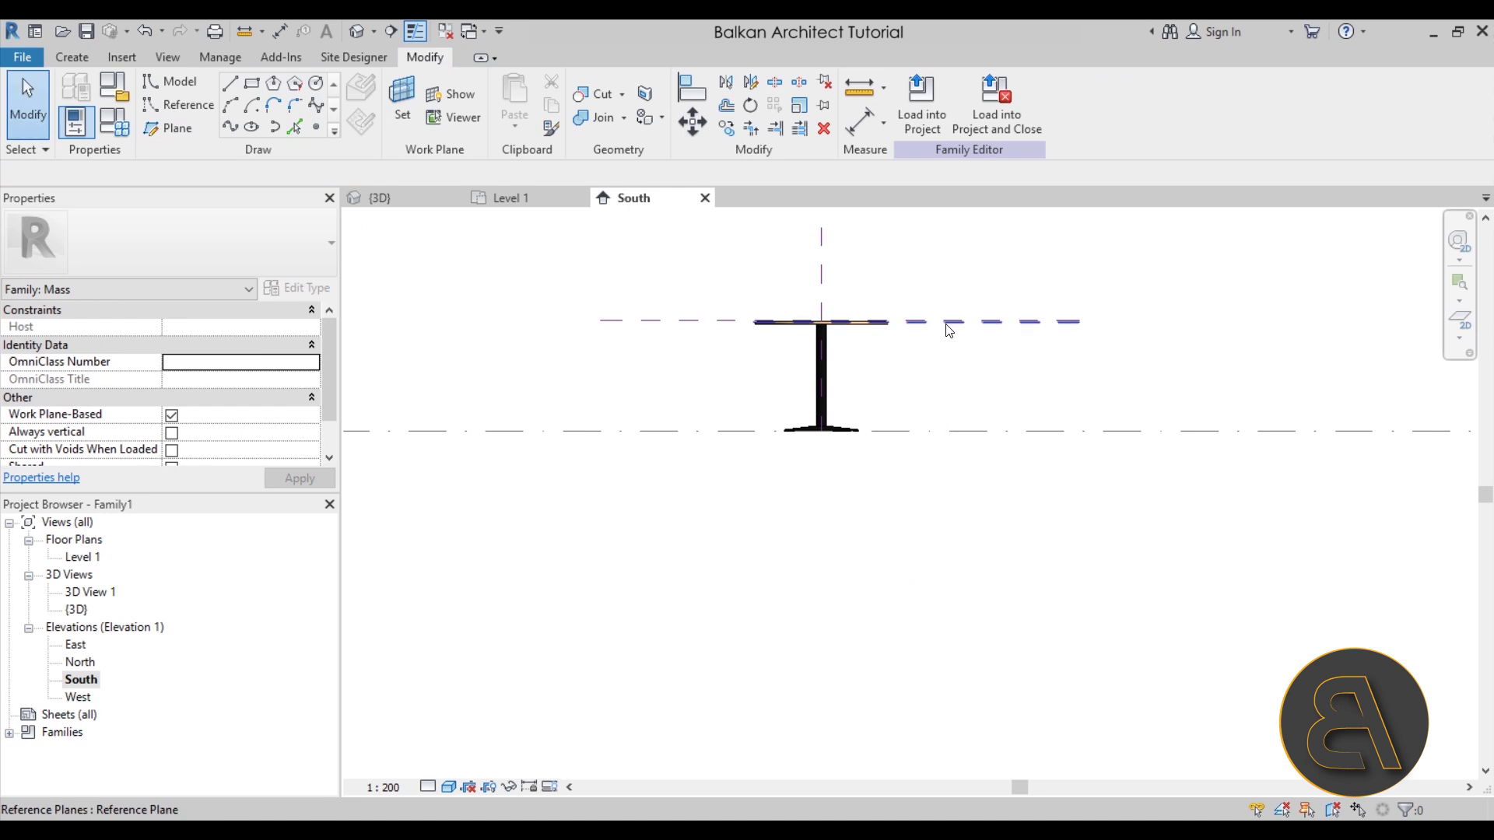
- Extend the second reference plane past the table's far side so it lines up with the end of plane 1
left_click(950, 321)
scroll(774, 339, "up", 3)
scroll(685, 315, "down", 2)
left_click_drag(684, 308, 453, 308)
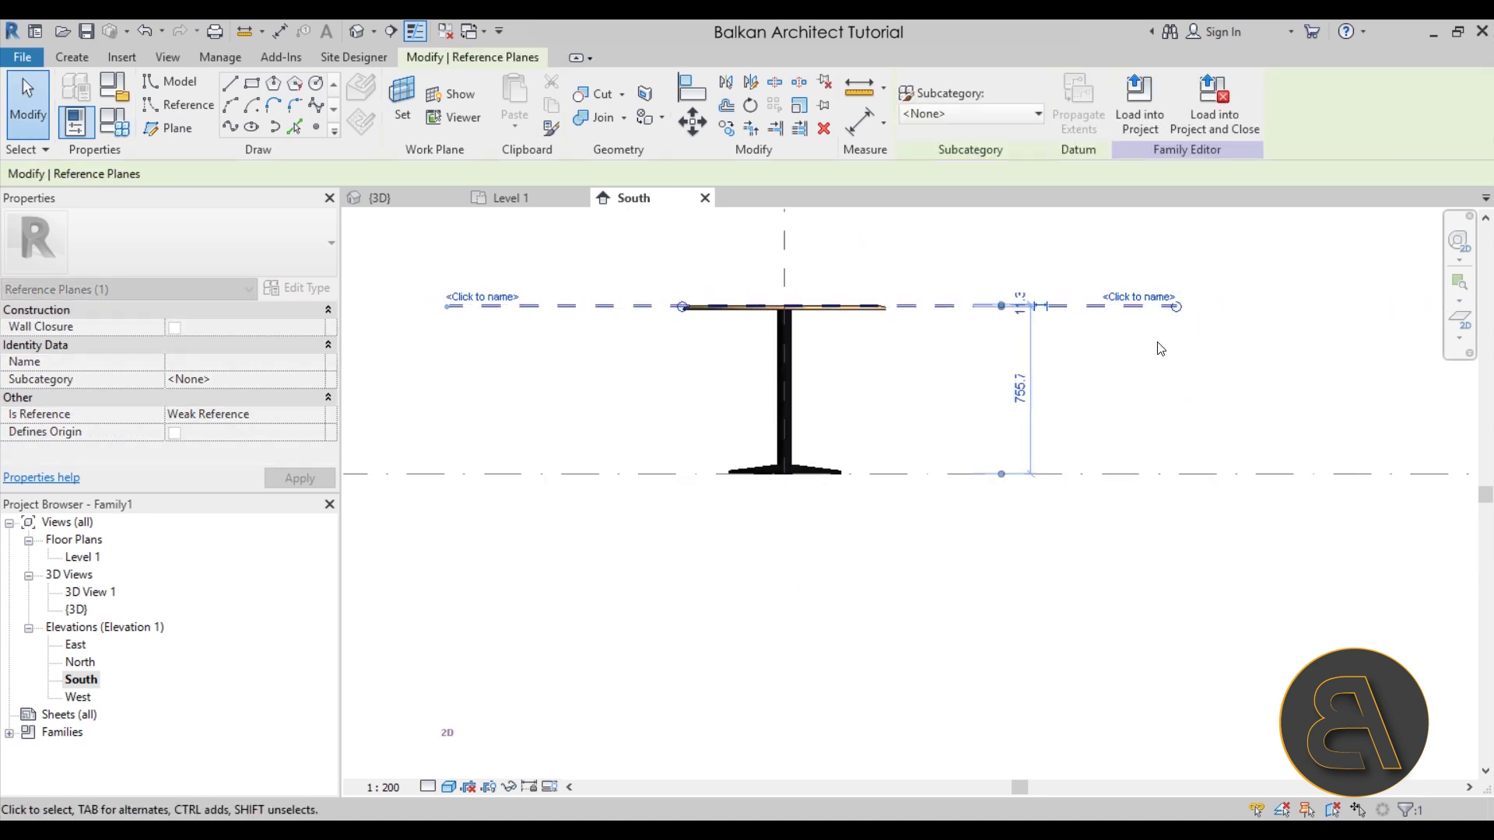
- Name the extended reference plane at the tabletop's rounded edge 2 and deselect it
scroll(1191, 295, "up", 3)
left_click(1102, 313)
type("2")
key("Return")
scroll(1079, 446, "down", 5)
middle_click_drag(1109, 445, 1229, 425)
scroll(1134, 423, "up", 4)
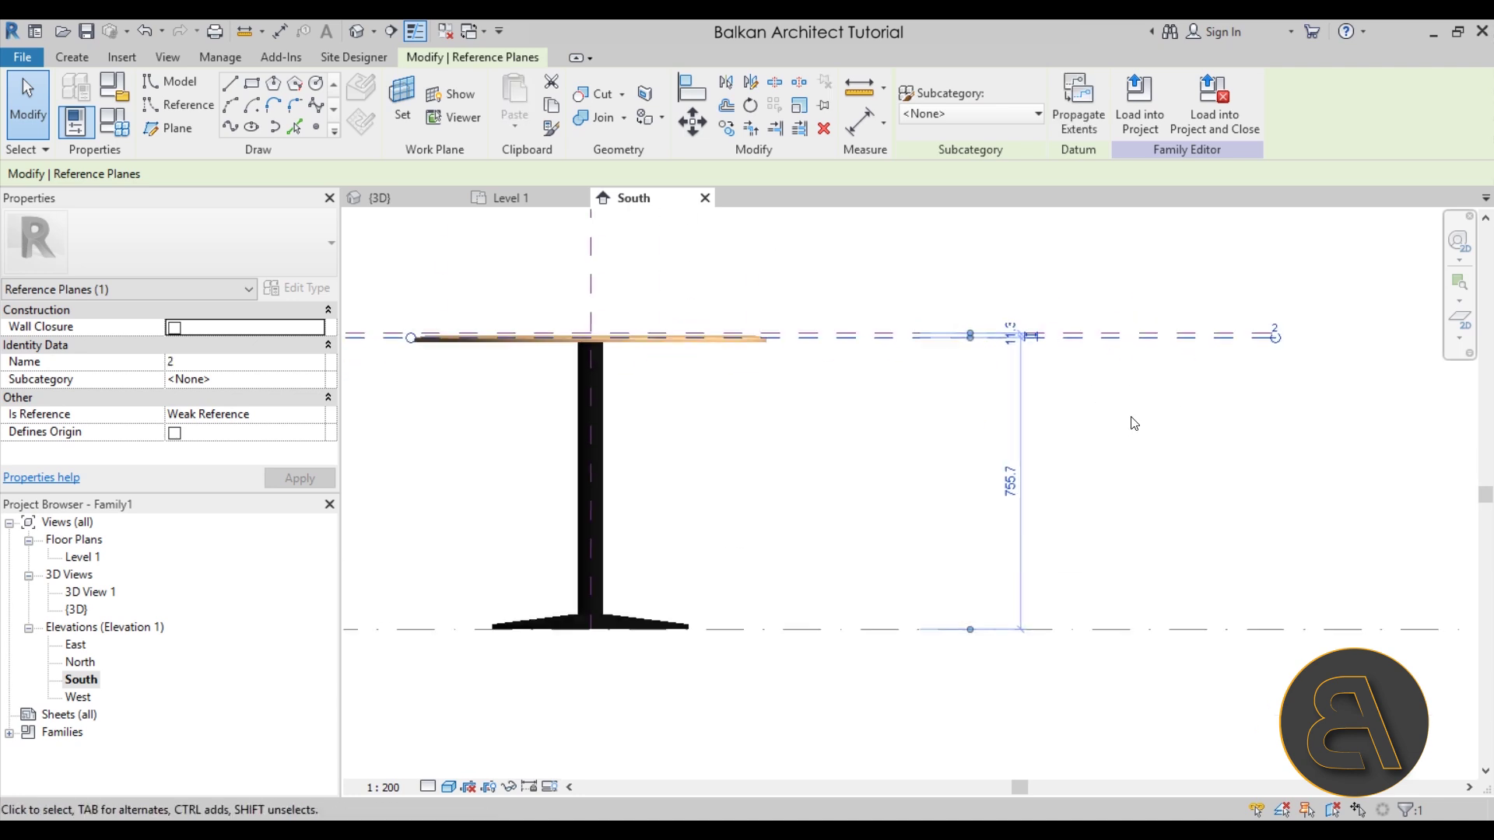
key("Escape")
- Draw a third horizontal reference plane about 100 mm below plane 2, as long as the planes above it
key("r")
key("p")
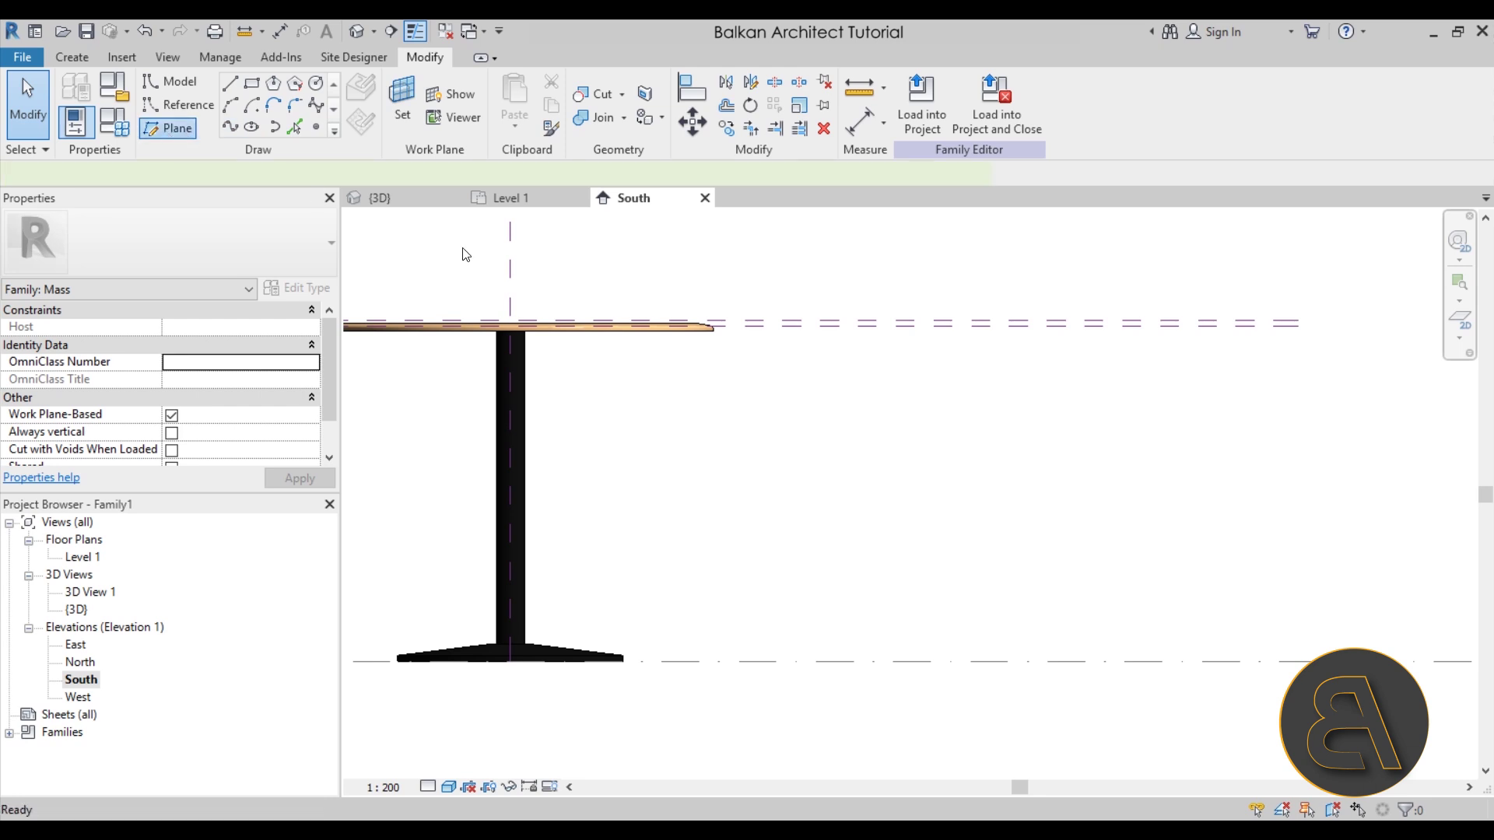
scroll(849, 377, "down", 2)
left_click(1177, 378)
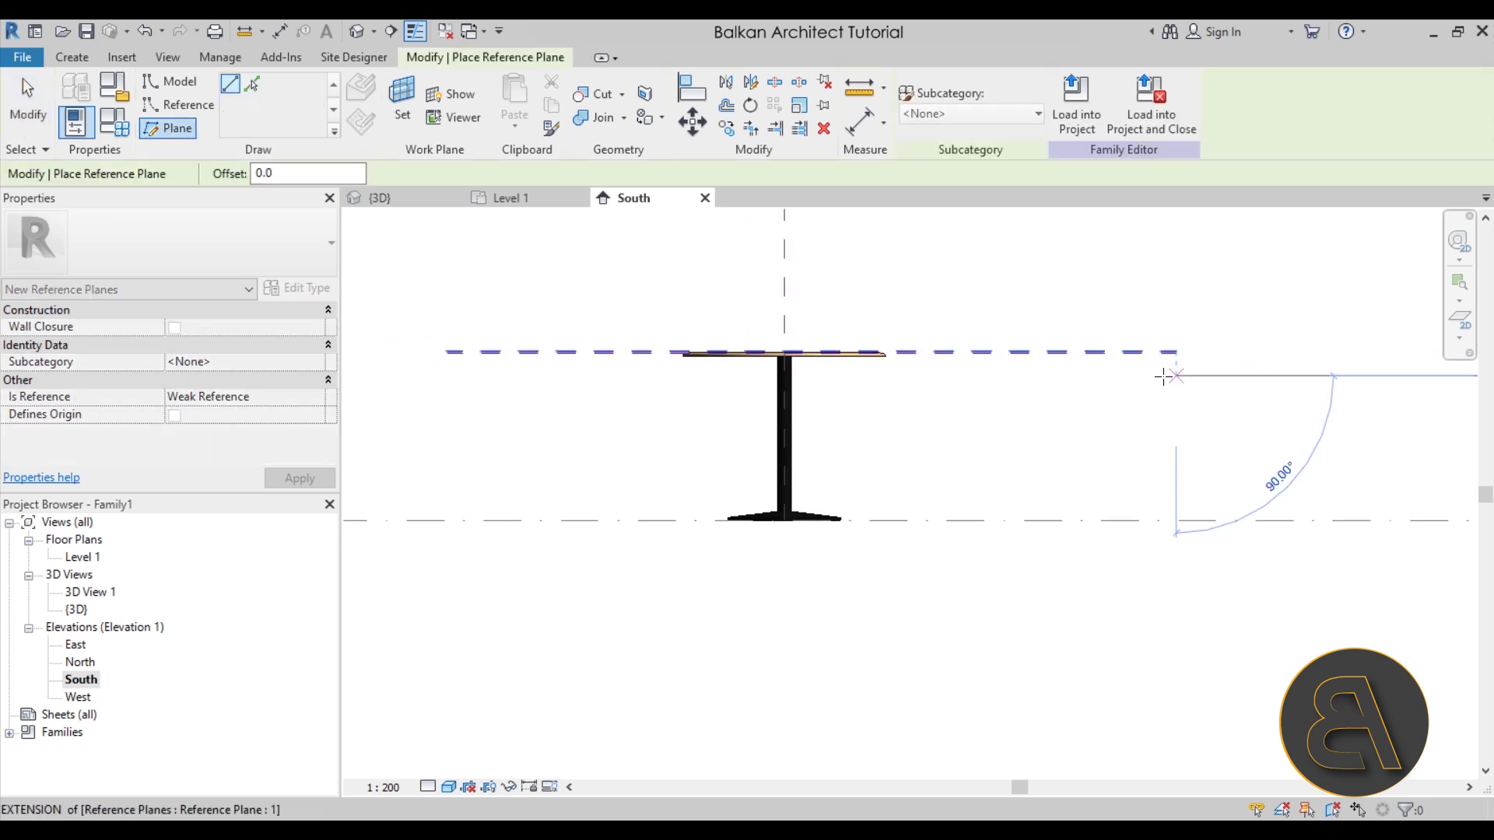
left_click(446, 375)
key("Escape")
key("Escape")
- Name the reference plane just below the tabletop 3
scroll(658, 368, "up", 1)
left_click(622, 376)
scroll(628, 377, "up", 3)
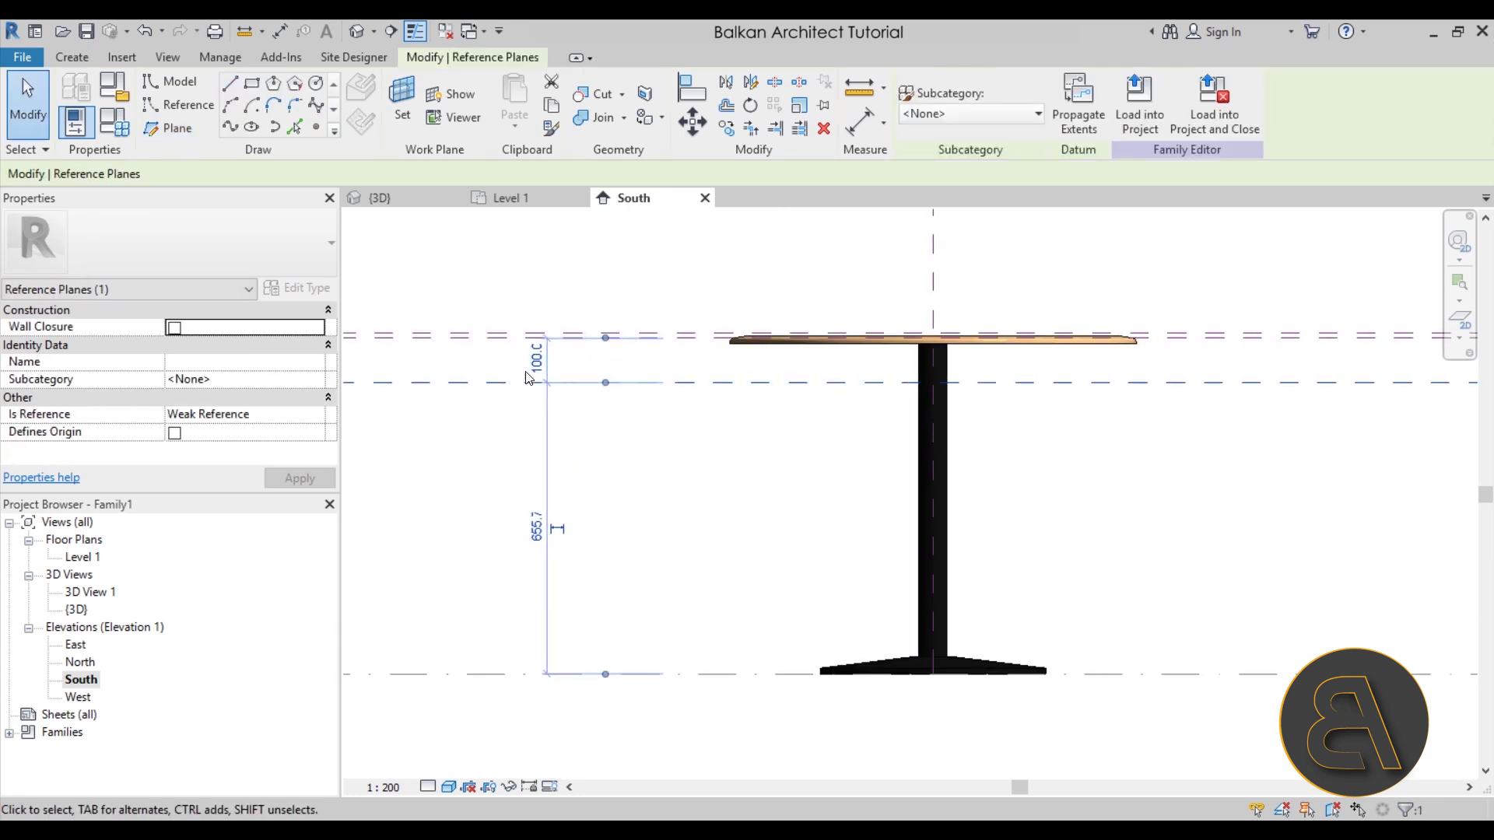
scroll(595, 419, "down", 4)
middle_click_drag(781, 460, 587, 446)
scroll(992, 410, "up", 2)
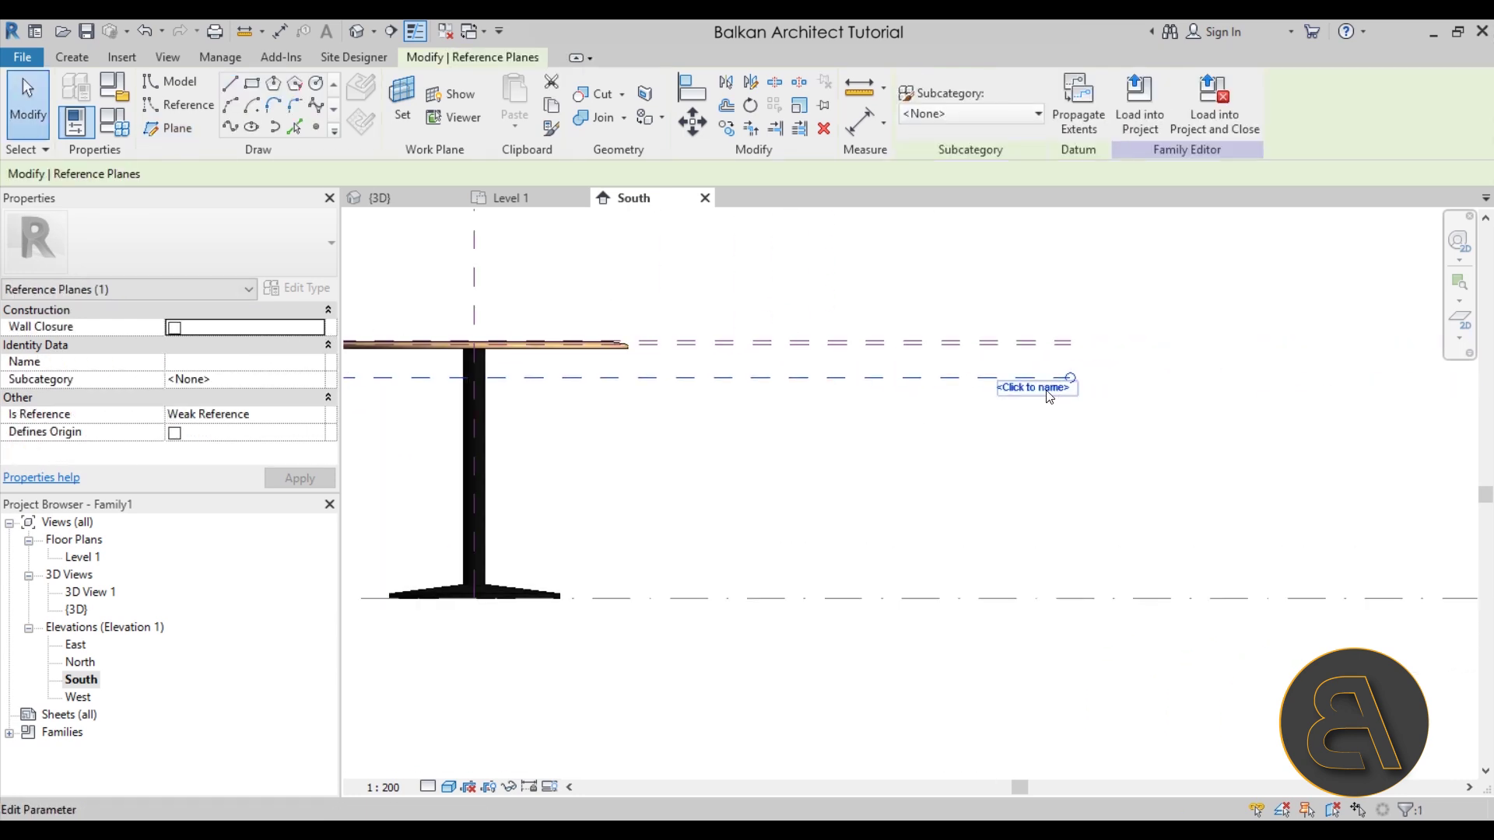
left_click(1034, 387)
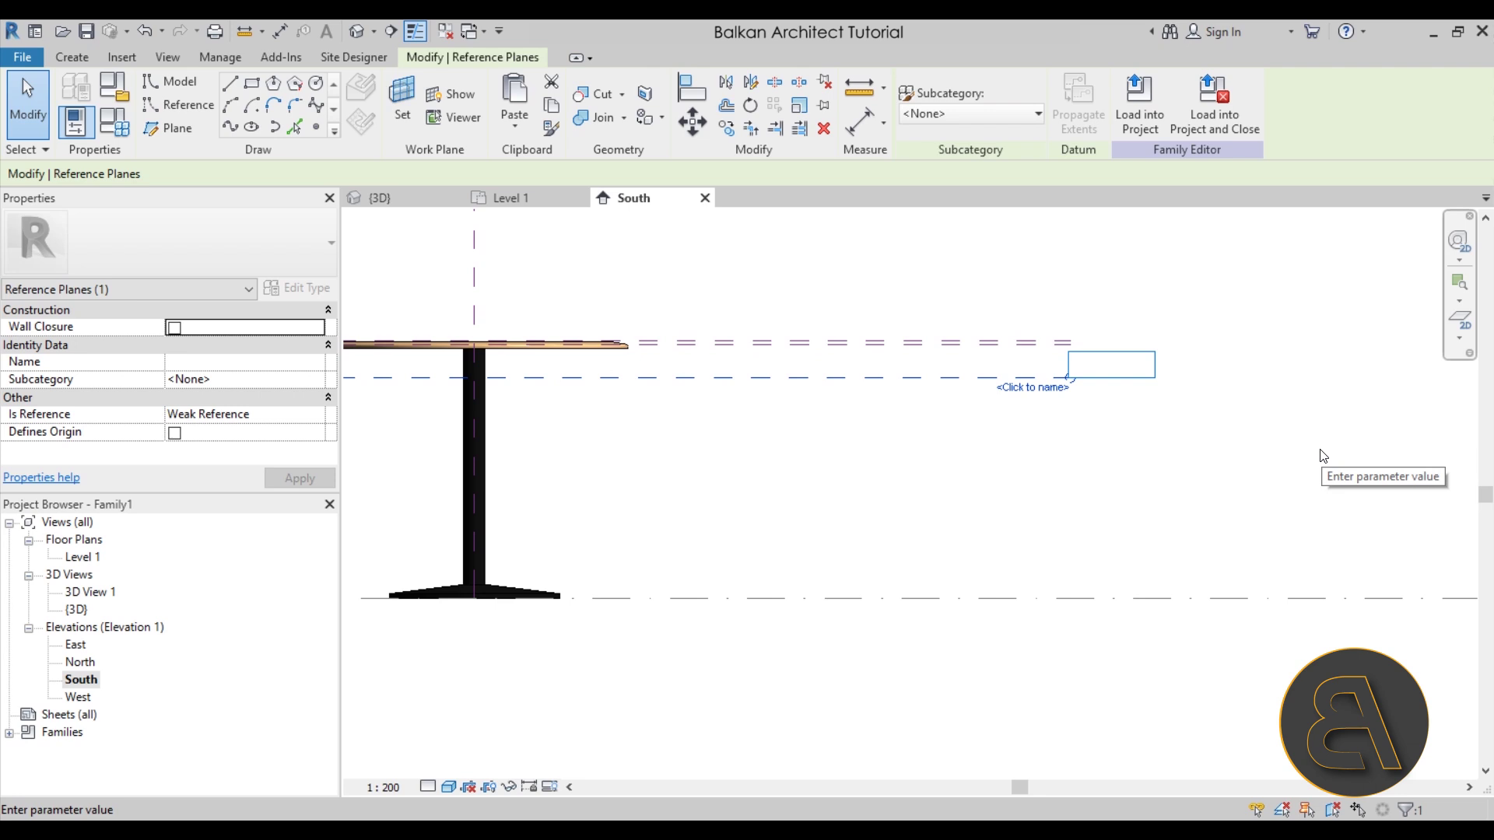
type("3")
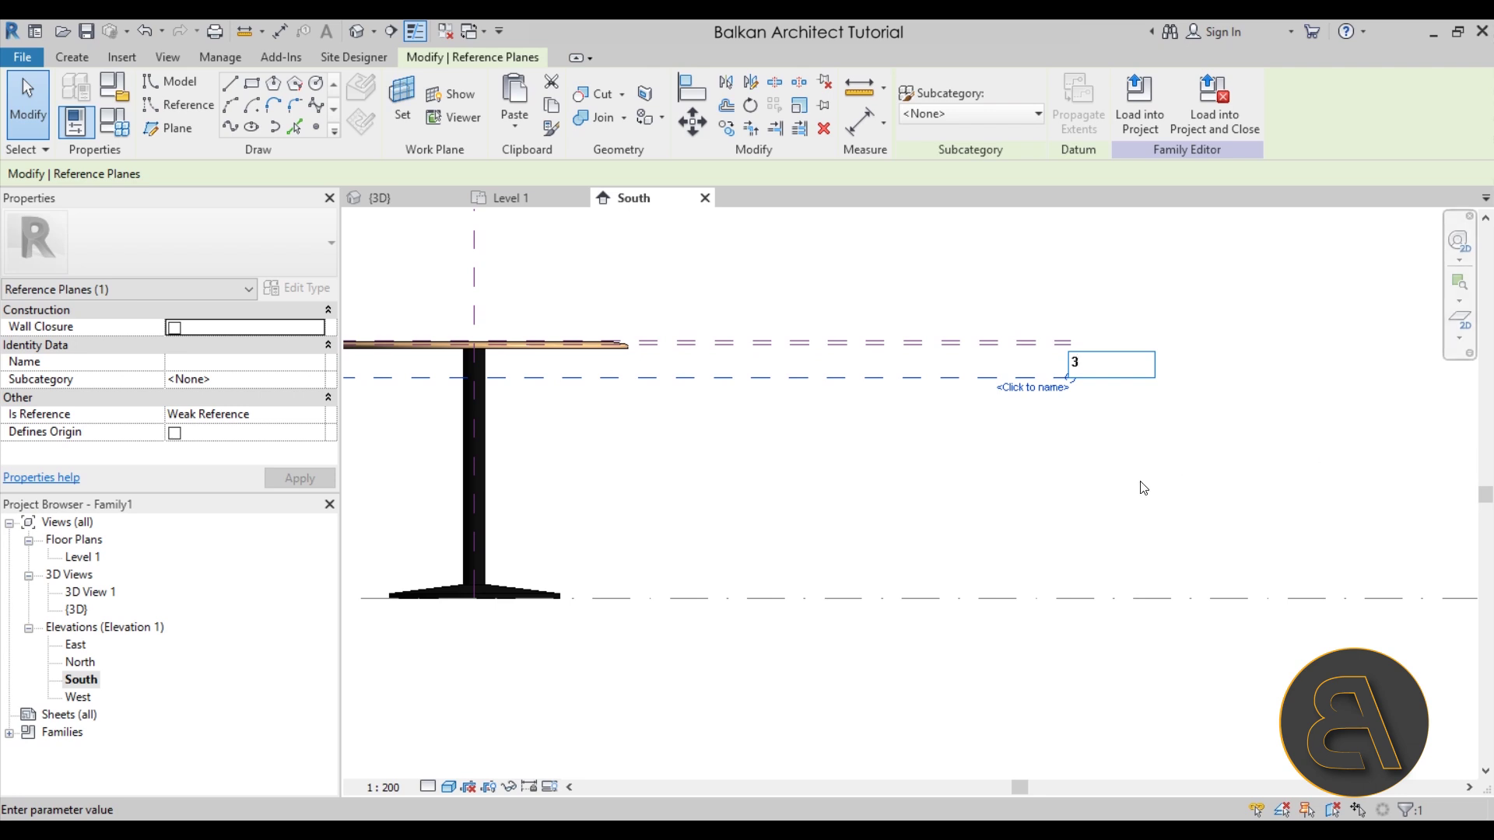
key("Return")
scroll(973, 387, "down", 1)
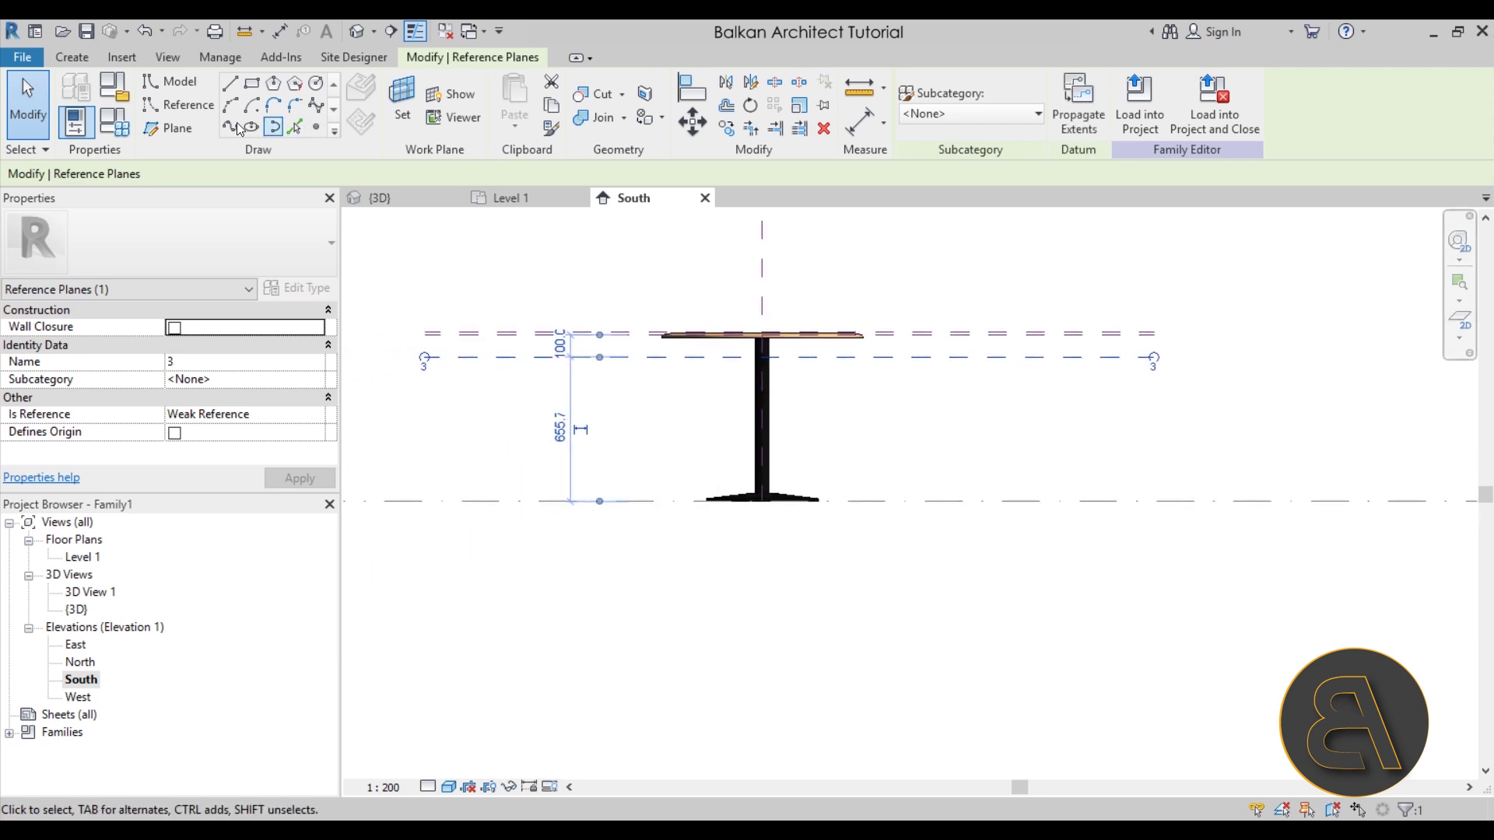
- Draw a fourth horizontal reference plane across the table's leg, about 320 mm above Level 1, aligned with the ends of the other planes
left_click(169, 127)
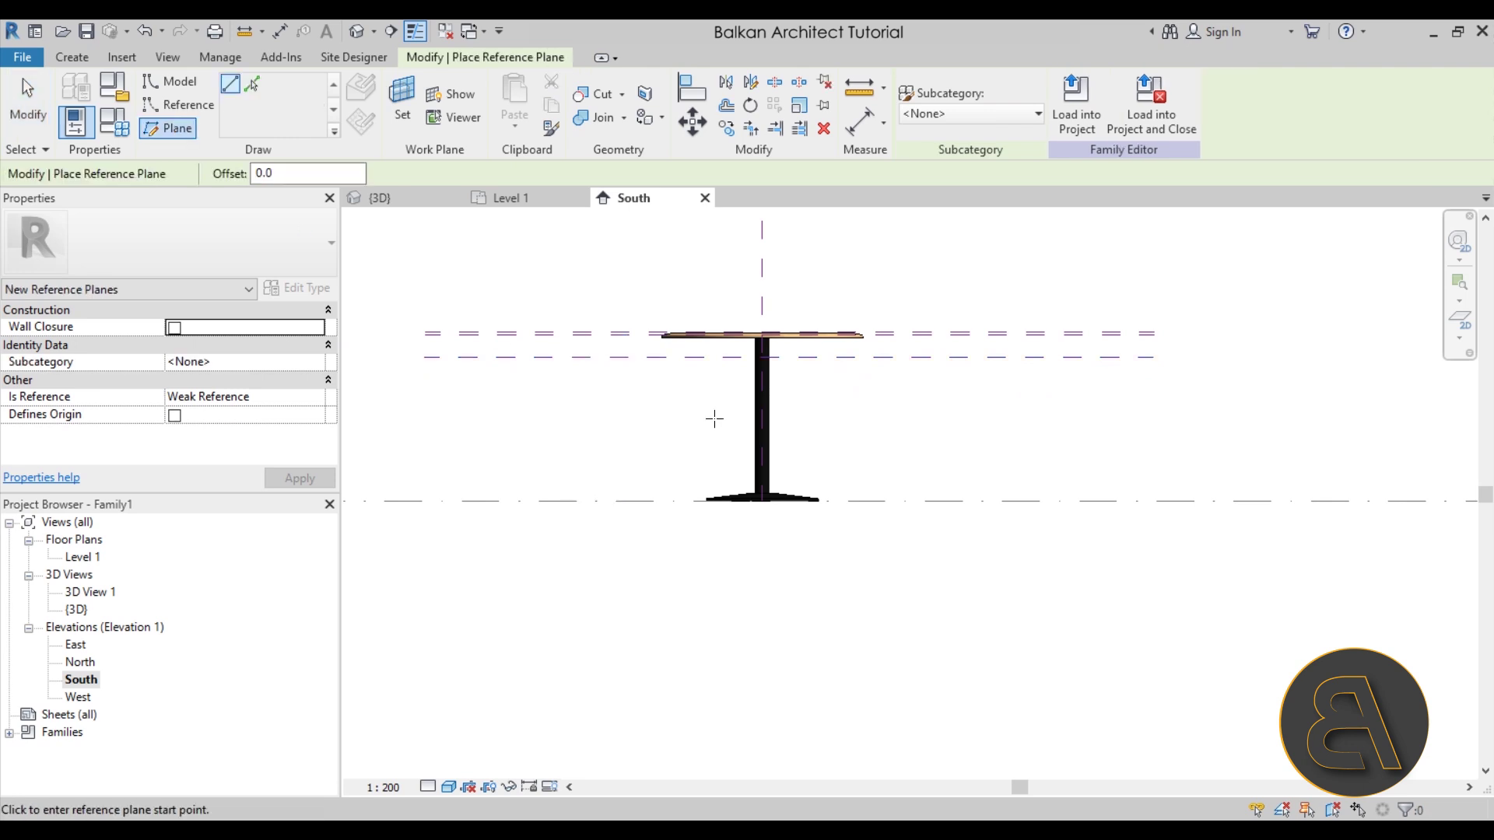
left_click(1152, 429)
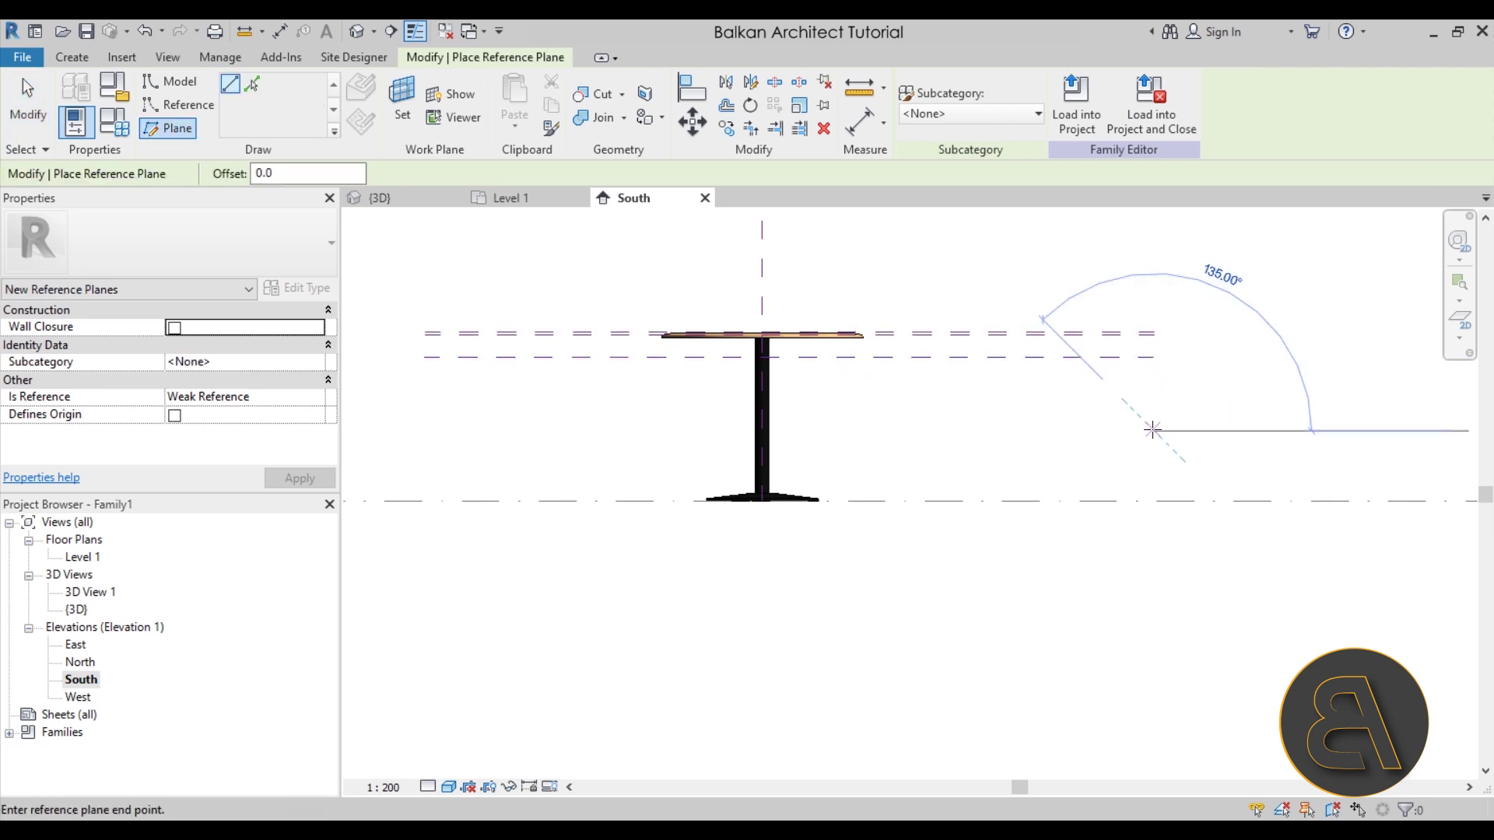
left_click(424, 430)
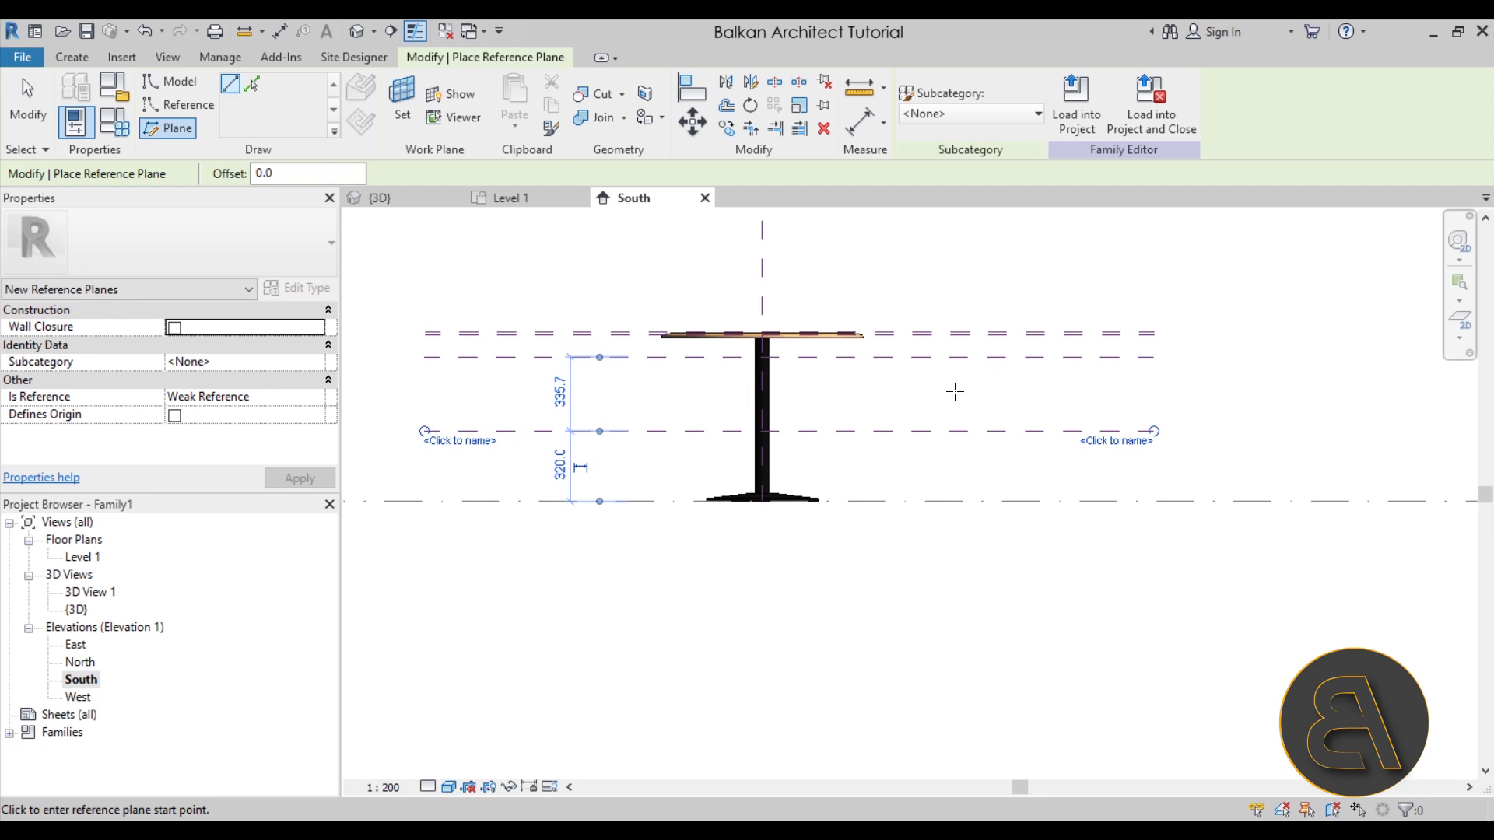
middle_click_drag(990, 393, 977, 384)
key("Escape")
key("Escape")
- Name the lowest reference plane, crossing the table's leg, 4
left_click(1111, 424)
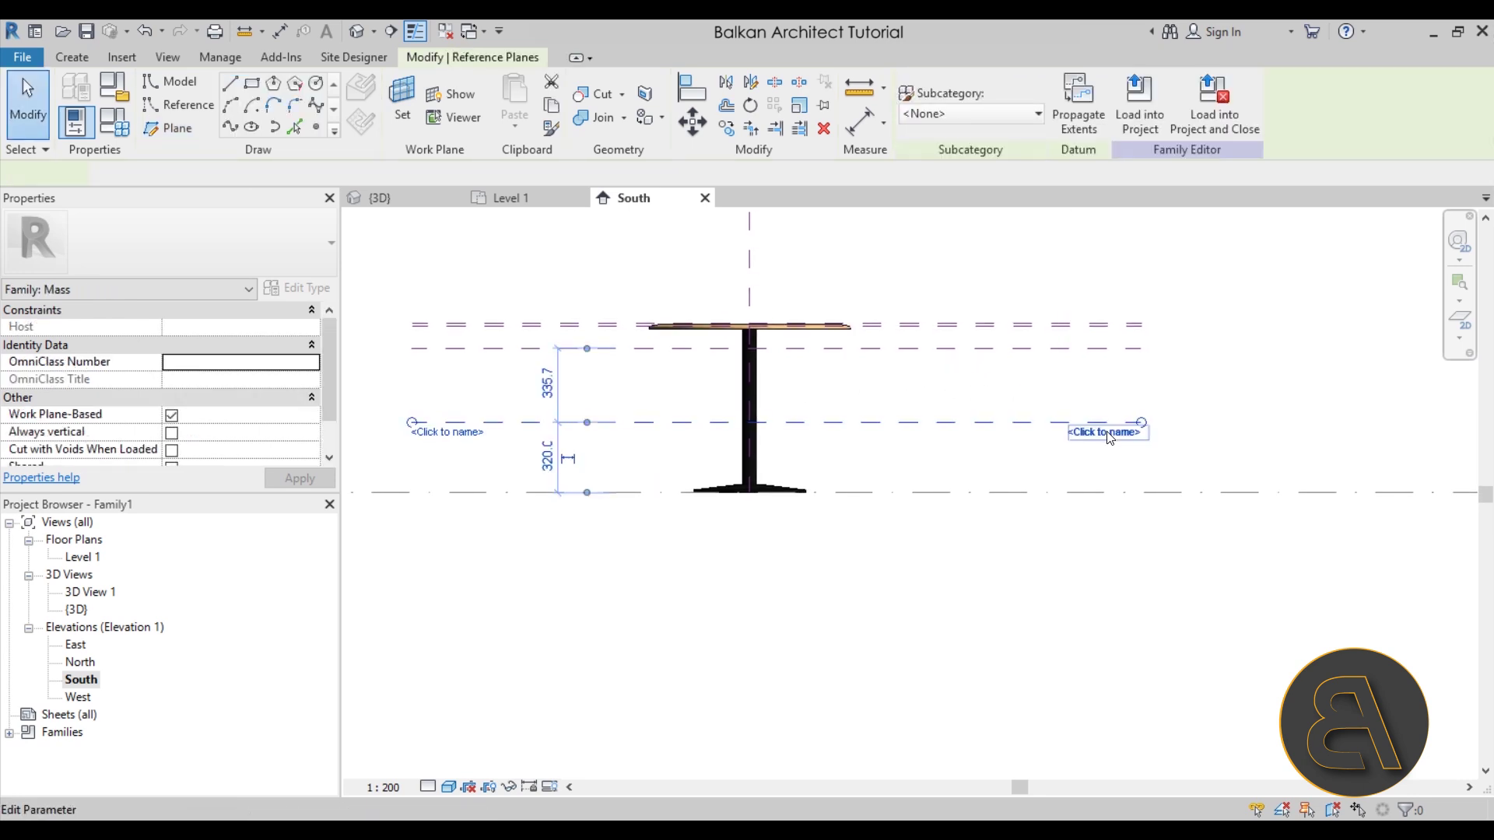
left_click(1108, 433)
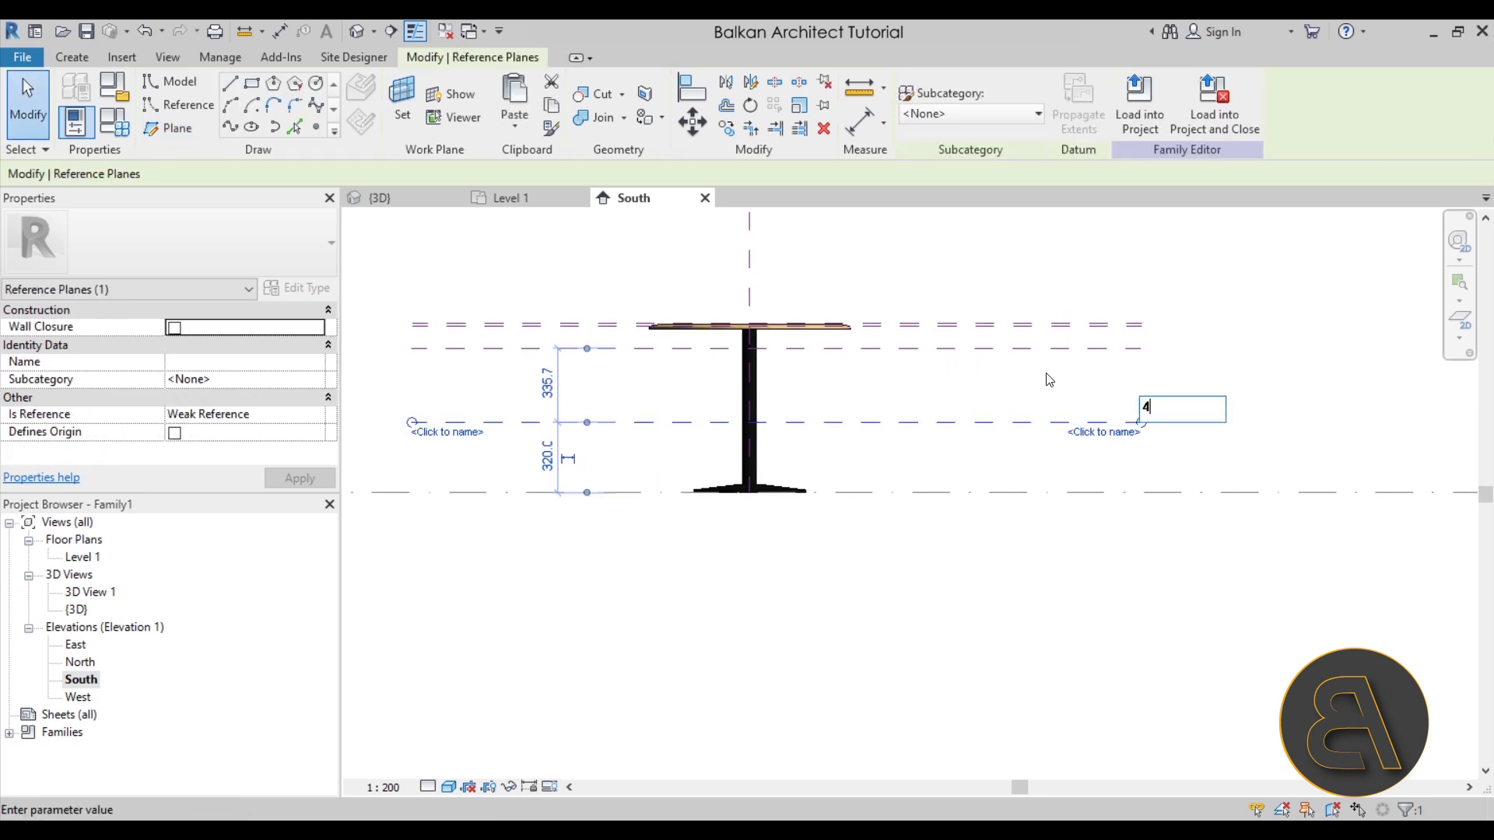
key("Return")
- Move reference plane 4 up and set its distance below plane 3 to 300 mm
key("Up")
key("Up")
left_click(547, 382)
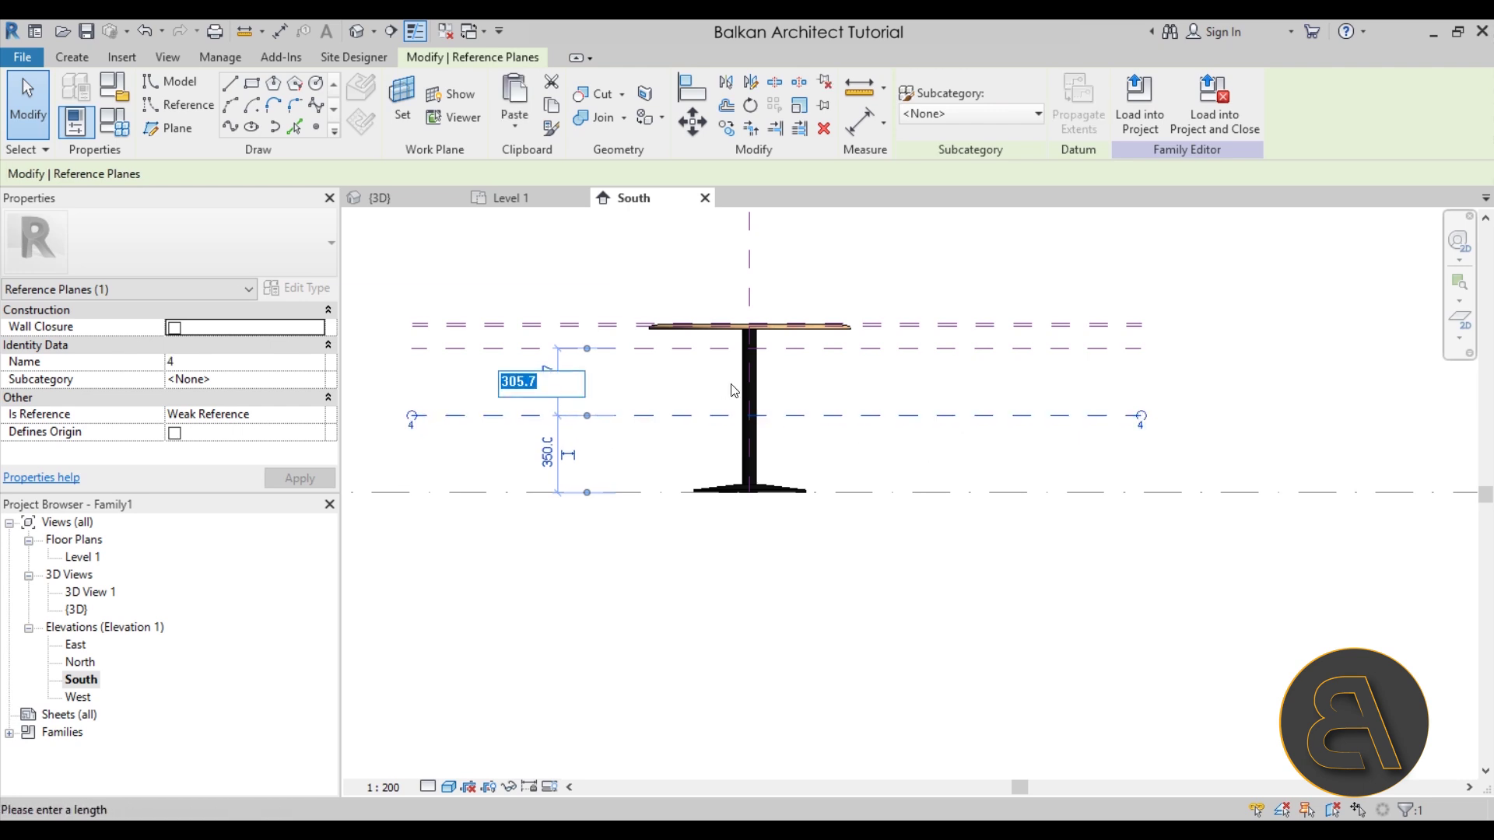
key("Return")
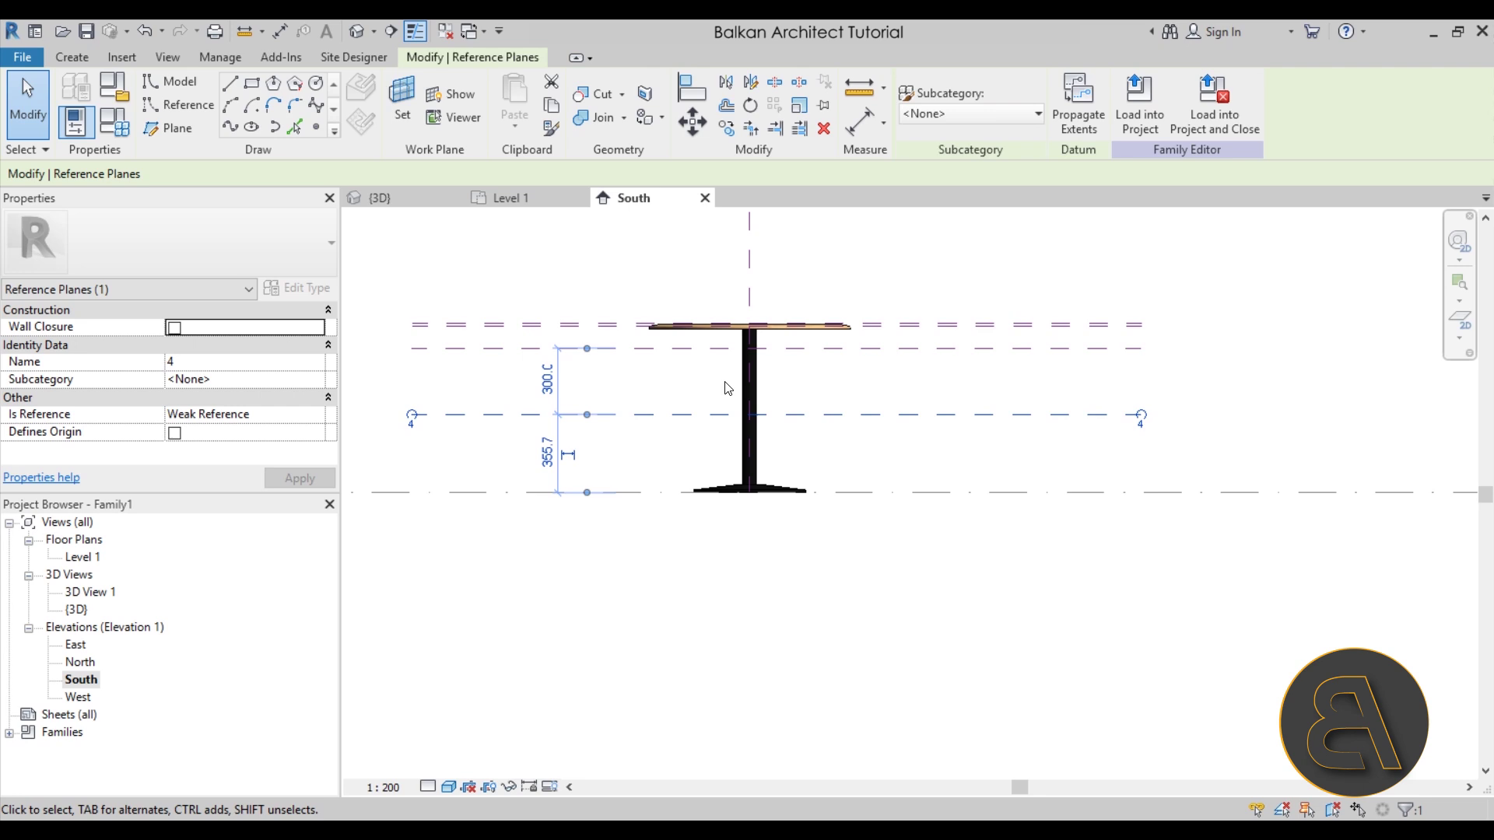
key("Escape")
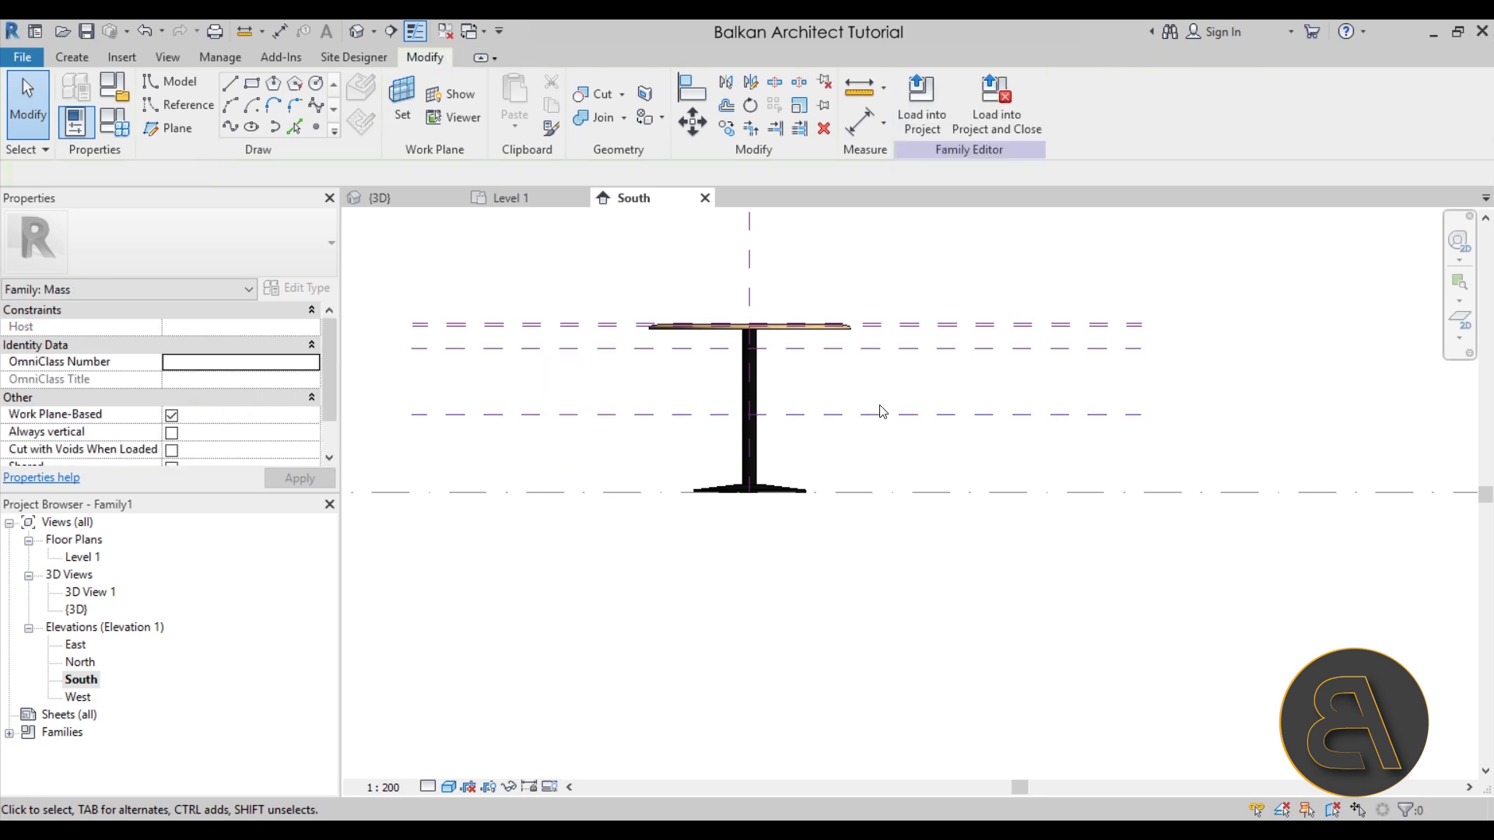
middle_click_drag(880, 405, 881, 399)
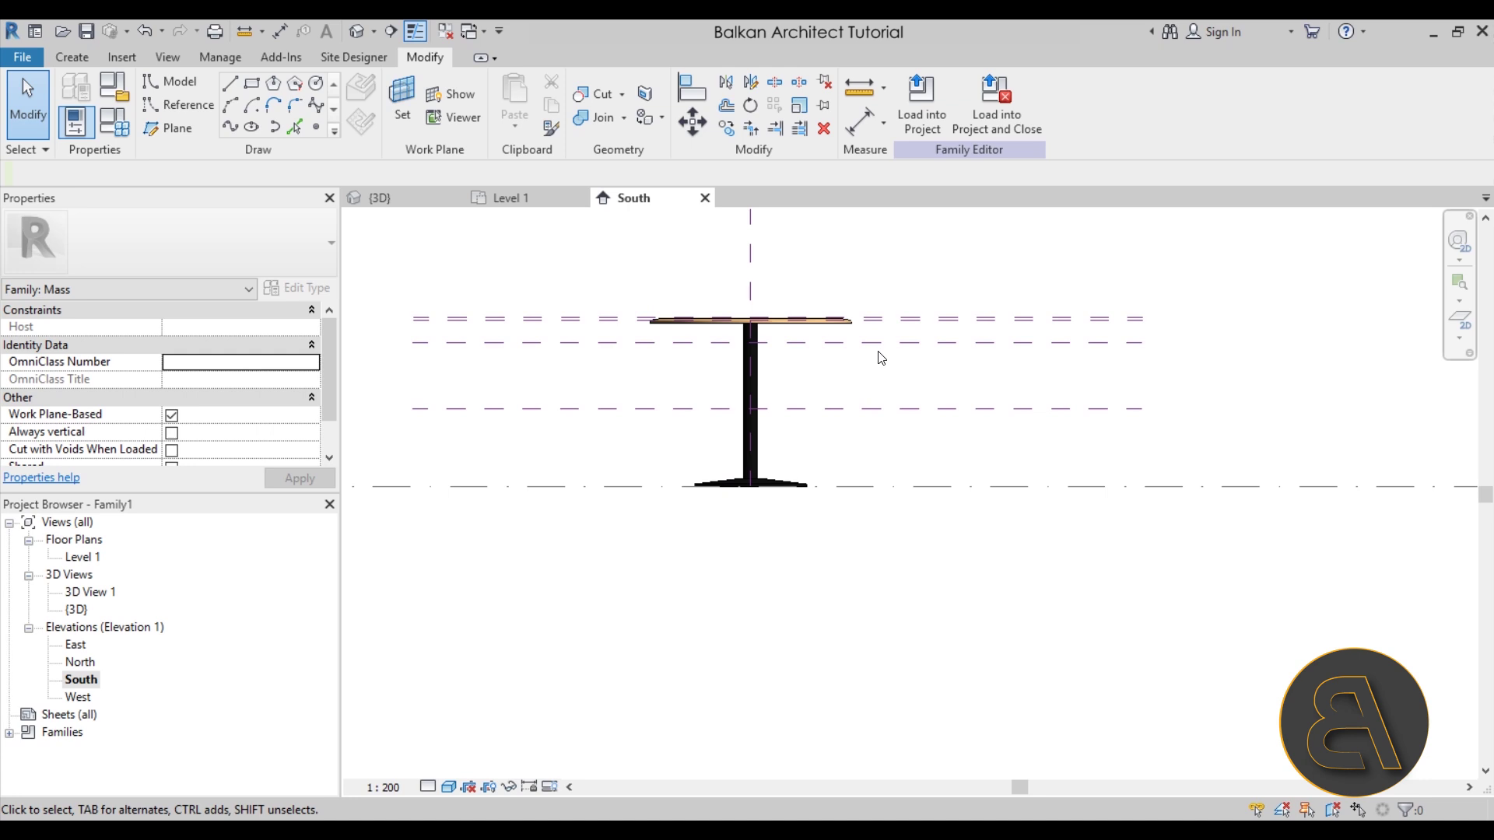
- Open the Level 1 floor plan and set the work plane to Reference Plane : 1
double_click(84, 558)
middle_click_drag(755, 467, 726, 458)
left_click(407, 113)
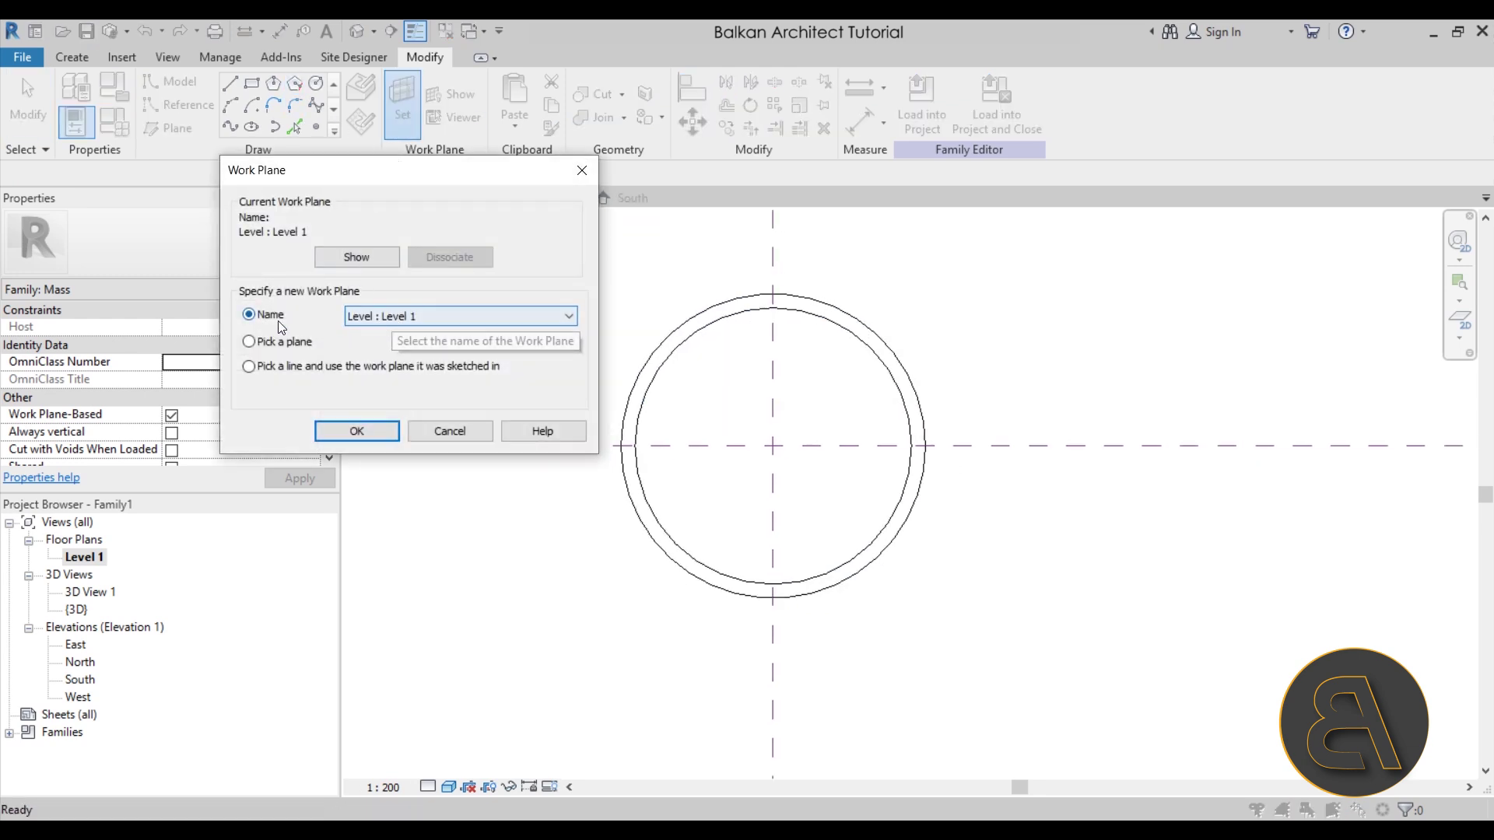
left_click(382, 319)
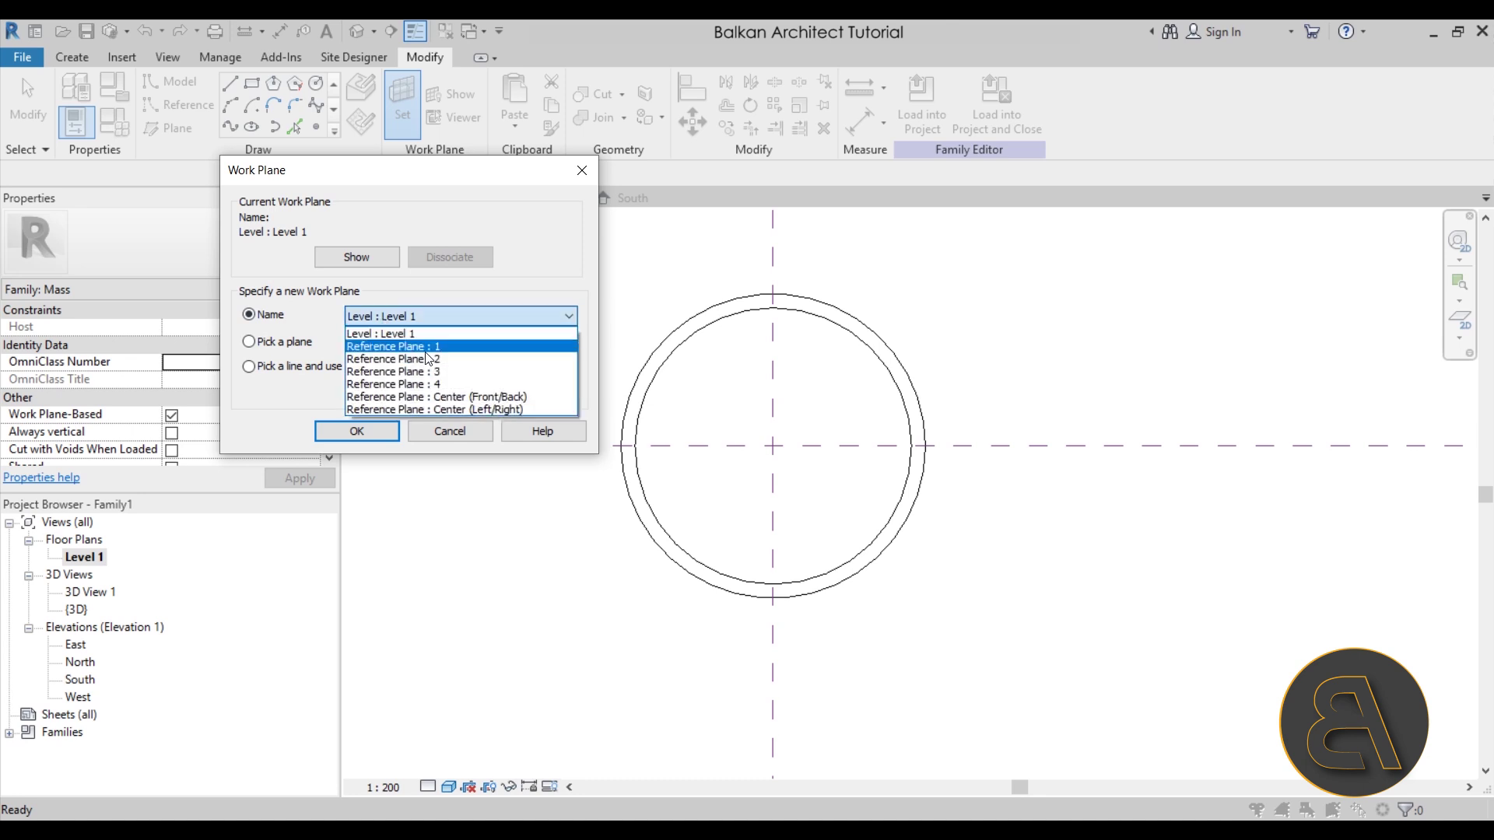
left_click(384, 347)
left_click(356, 431)
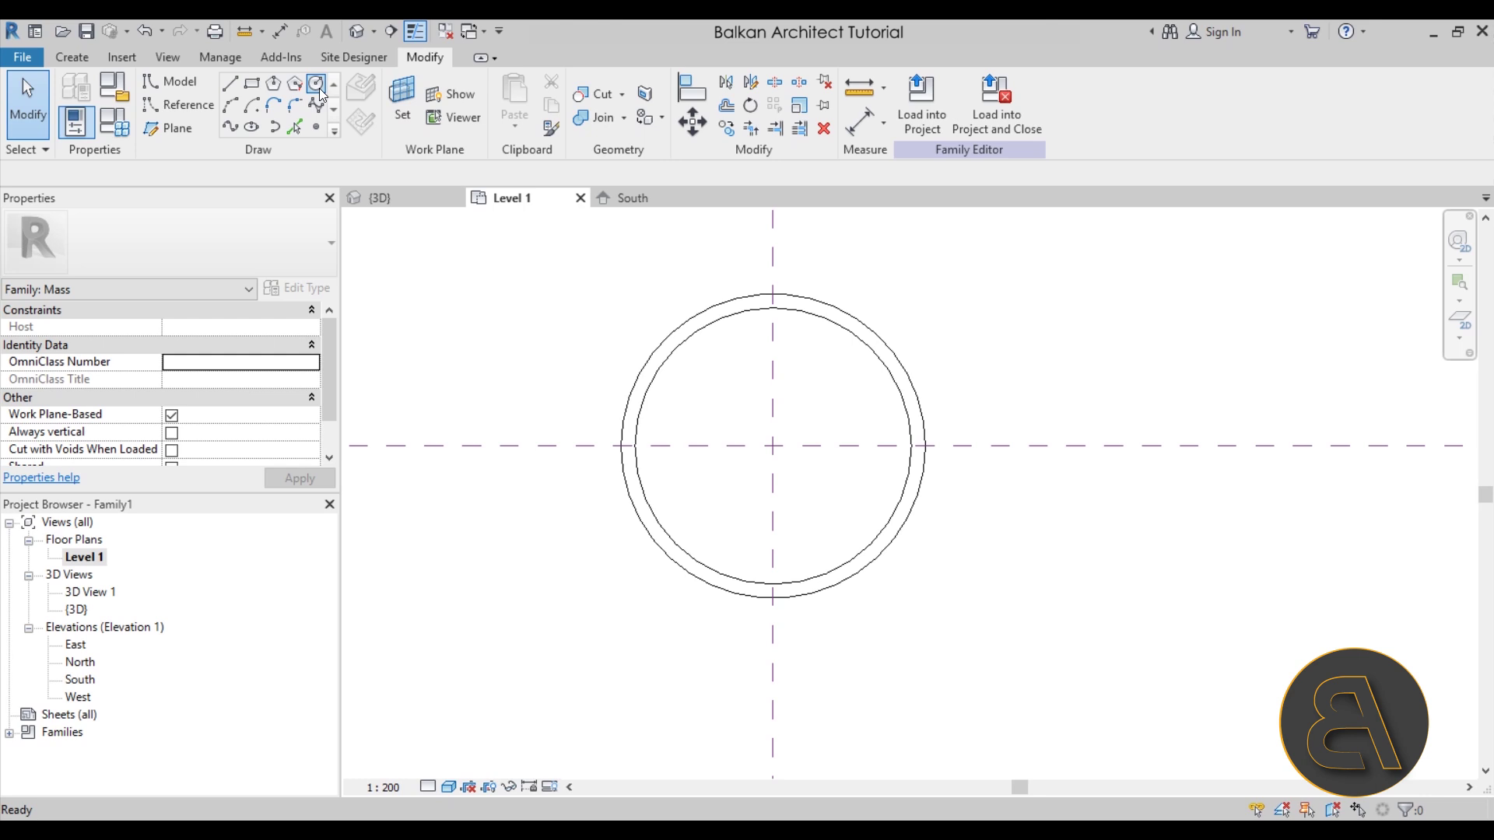
- Draw a model circle on work plane Reference Plane : 1, centred on the table and just outside its inner circle, with a radius of about 418 mm
left_click(318, 90)
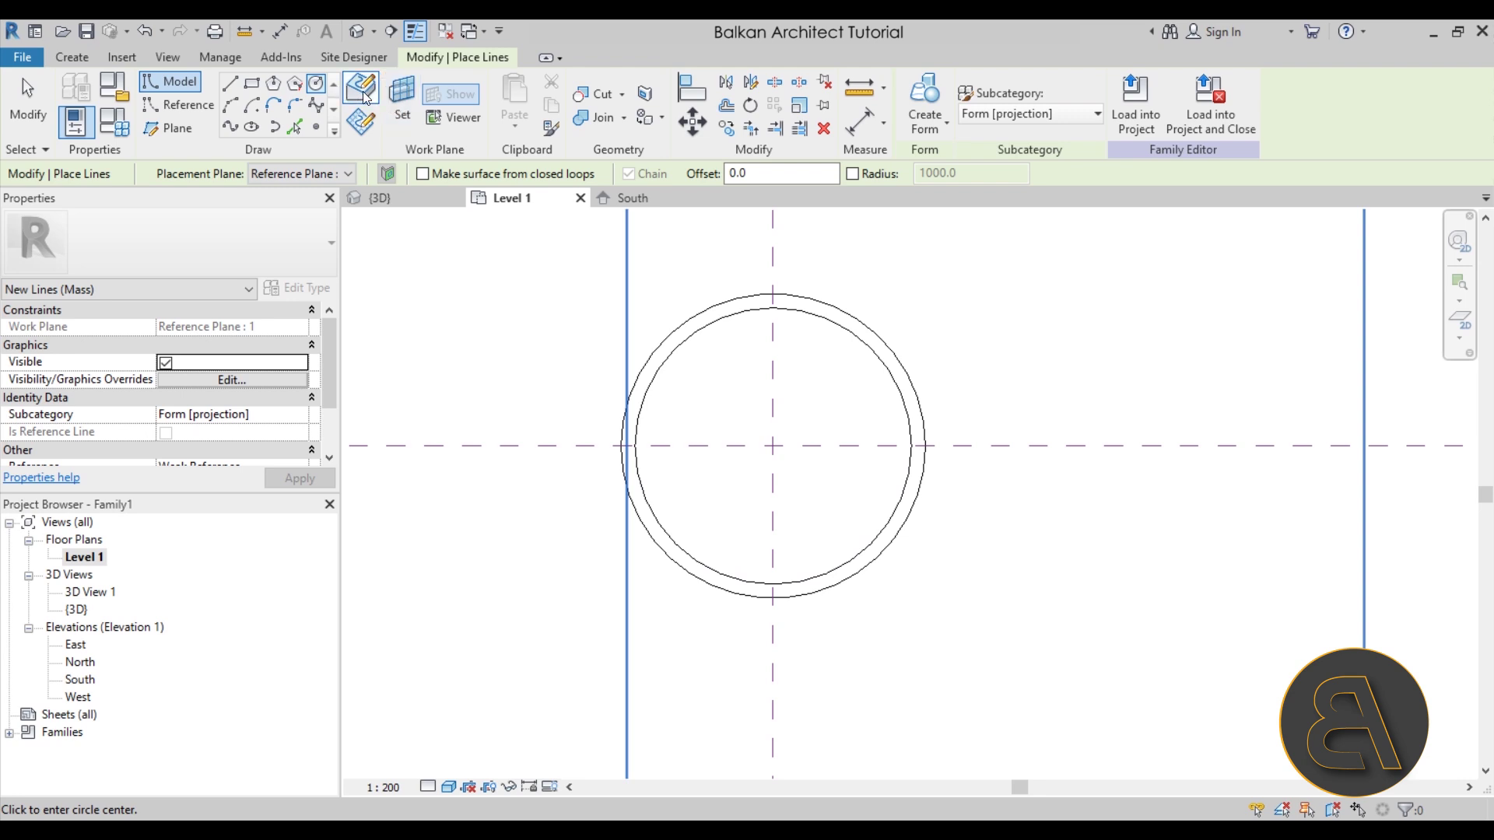
left_click(360, 134)
left_click(310, 174)
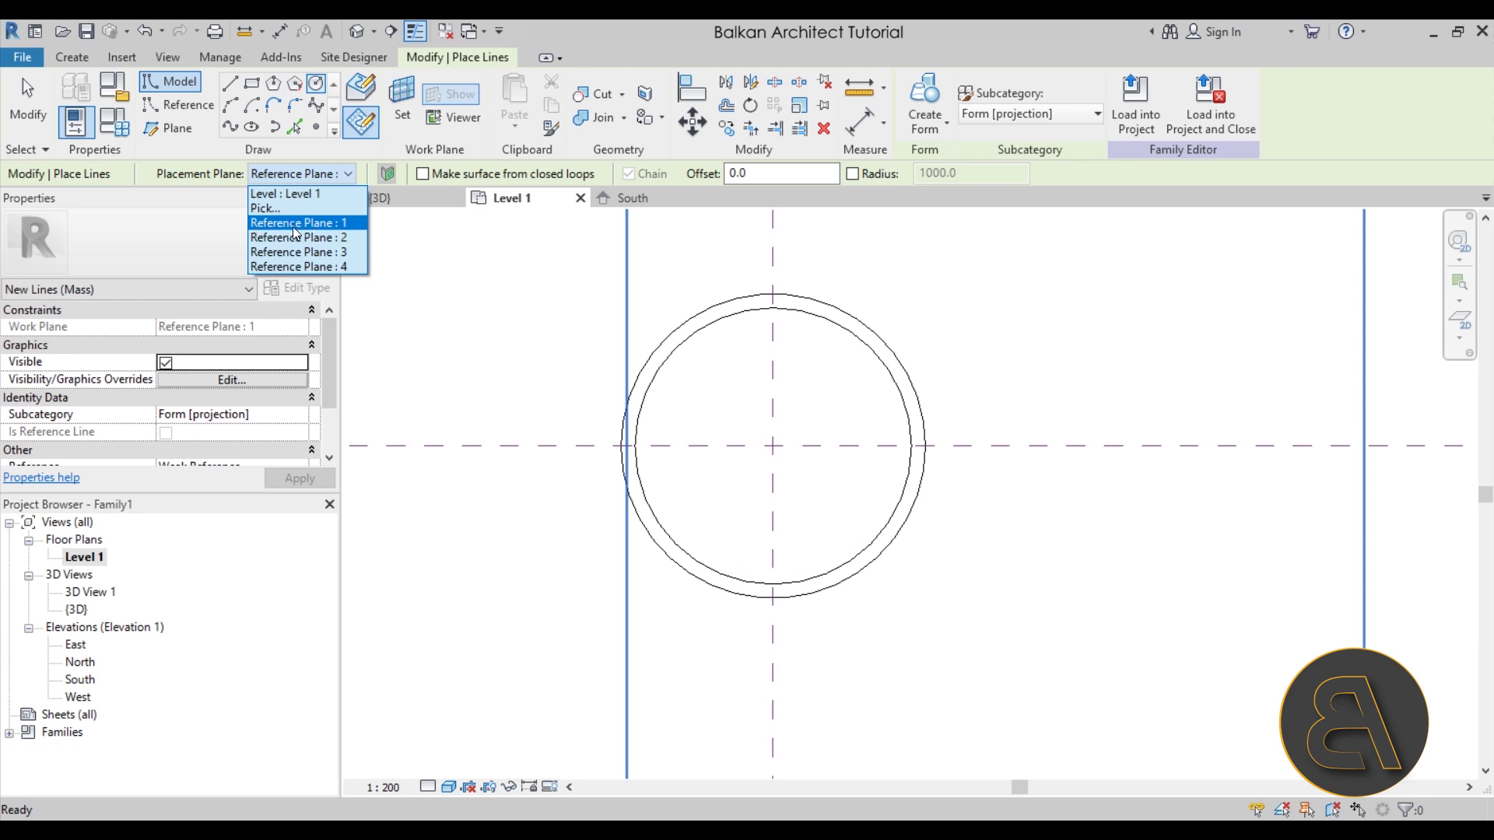
left_click(295, 225)
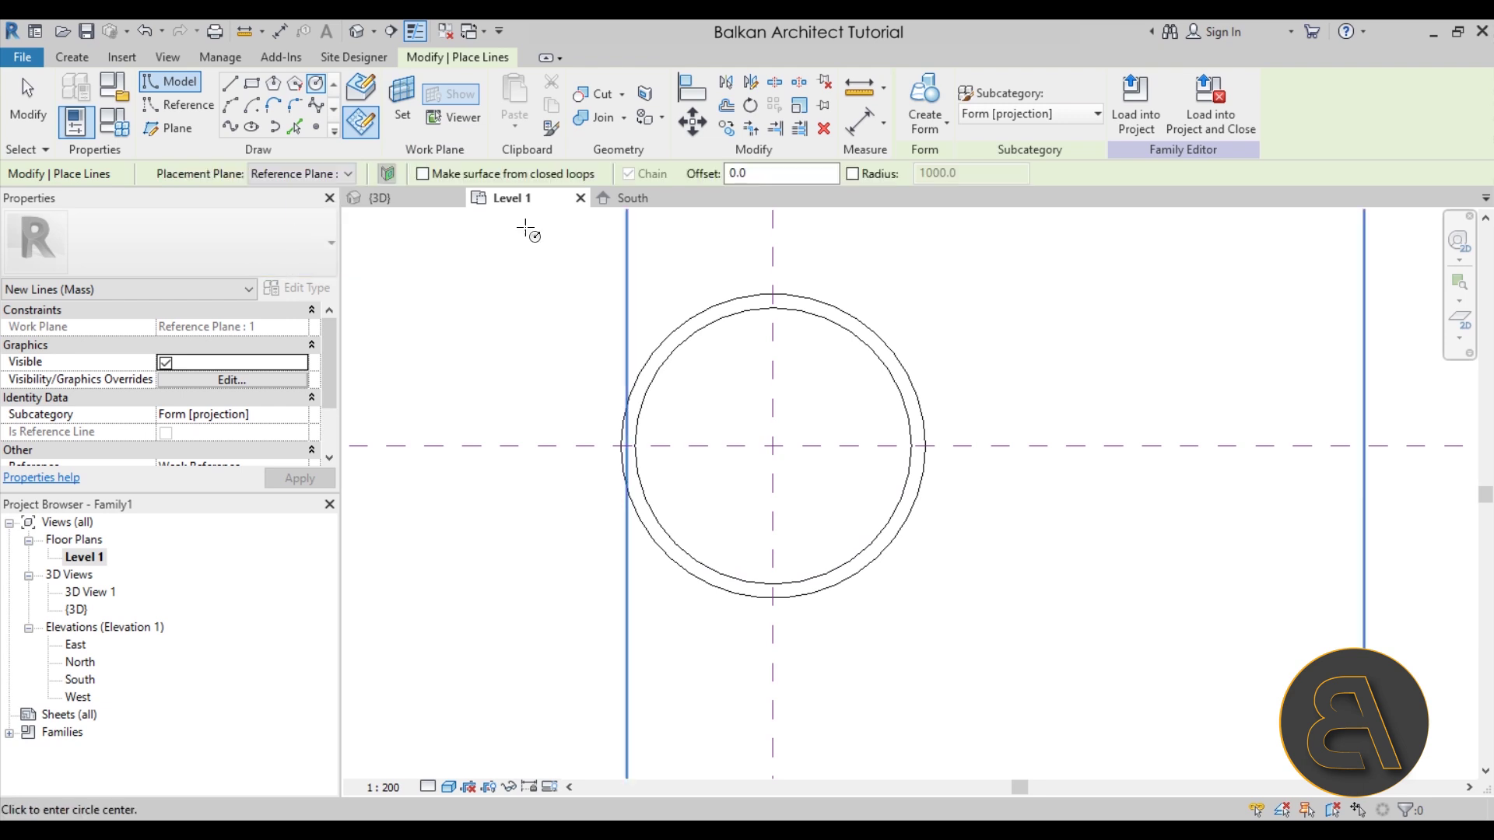
left_click(772, 446)
scroll(774, 296, "up", 3)
middle_click_drag(775, 270, 774, 377)
scroll(773, 377, "up", 8)
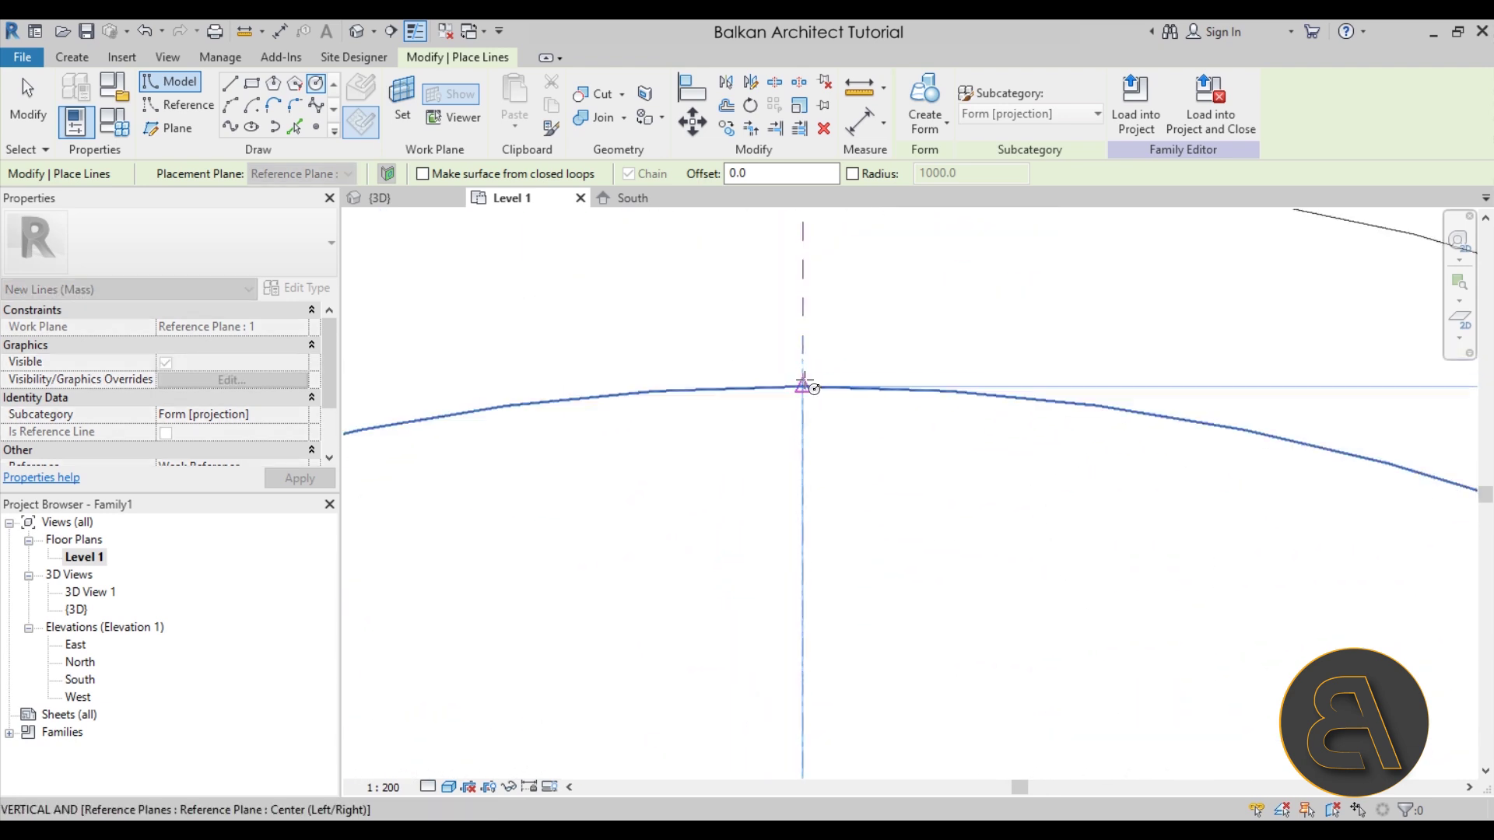
scroll(802, 369, "down", 3)
scroll(799, 360, "up", 4)
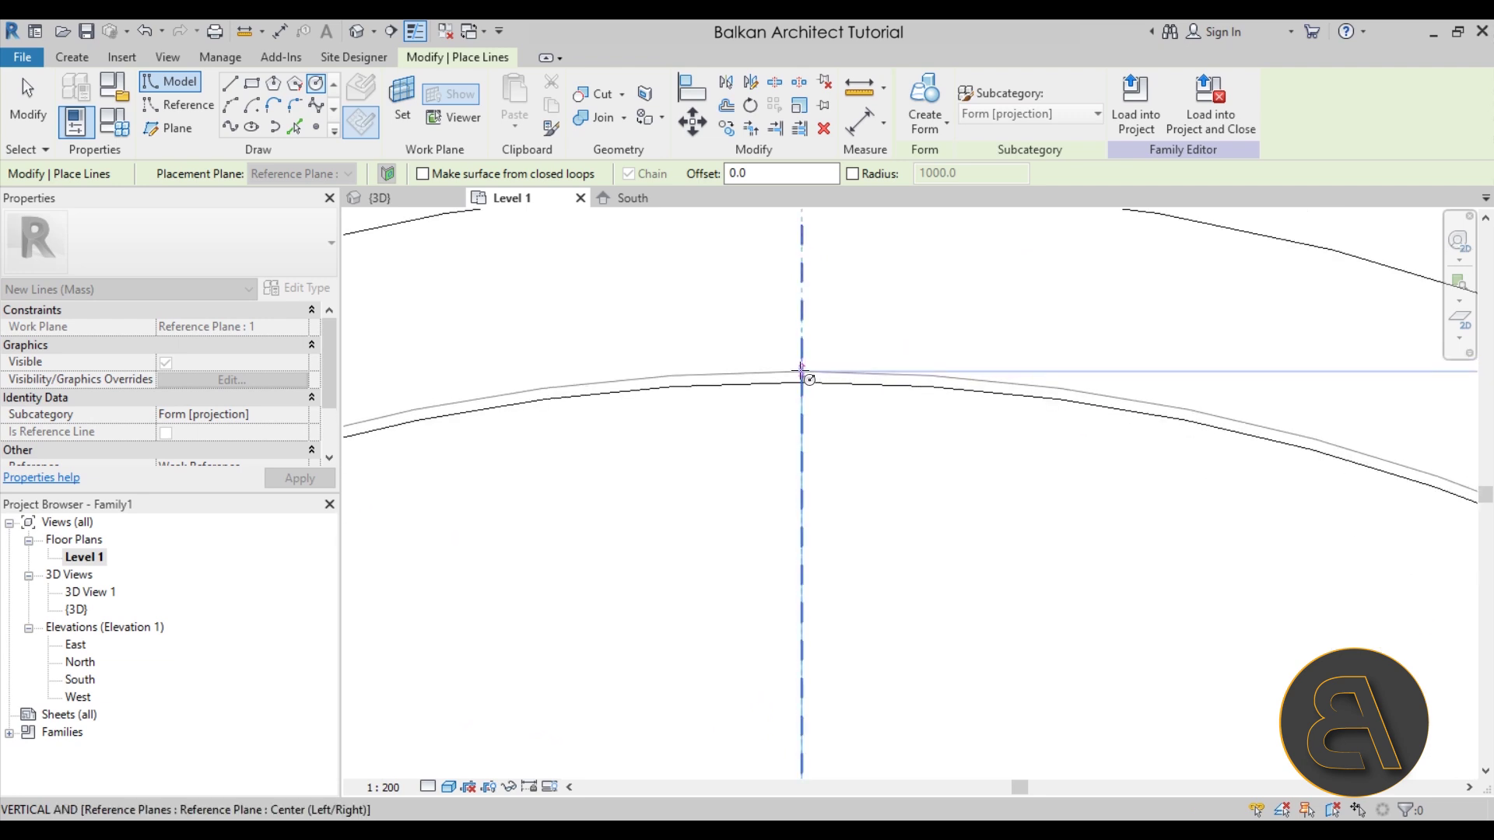
left_click(803, 373)
scroll(827, 323, "down", 8)
middle_click_drag(904, 480, 900, 464)
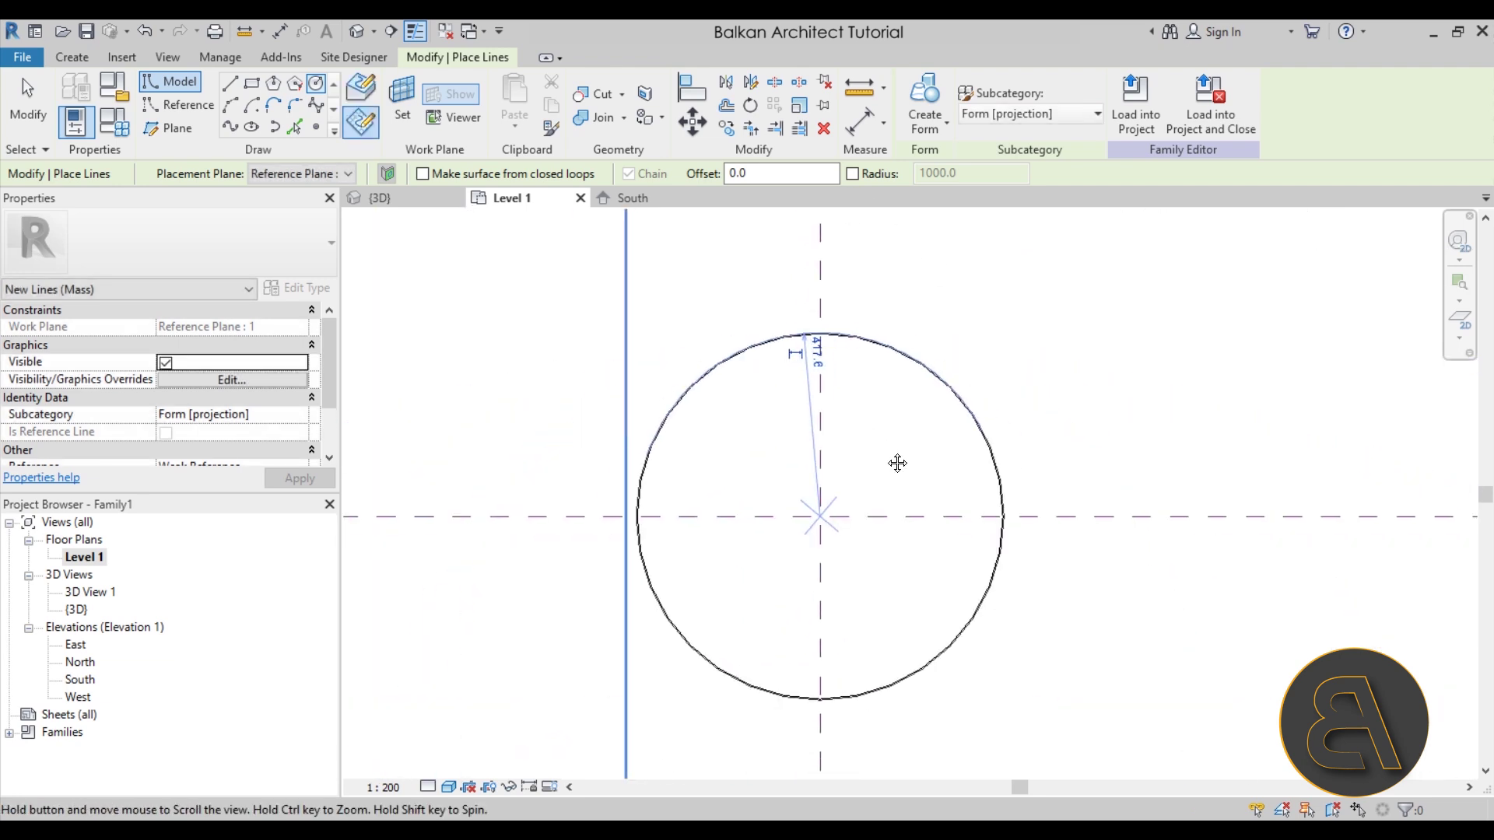
scroll(842, 366, "up", 5)
scroll(842, 366, "down", 4)
middle_click_drag(828, 376, 800, 355)
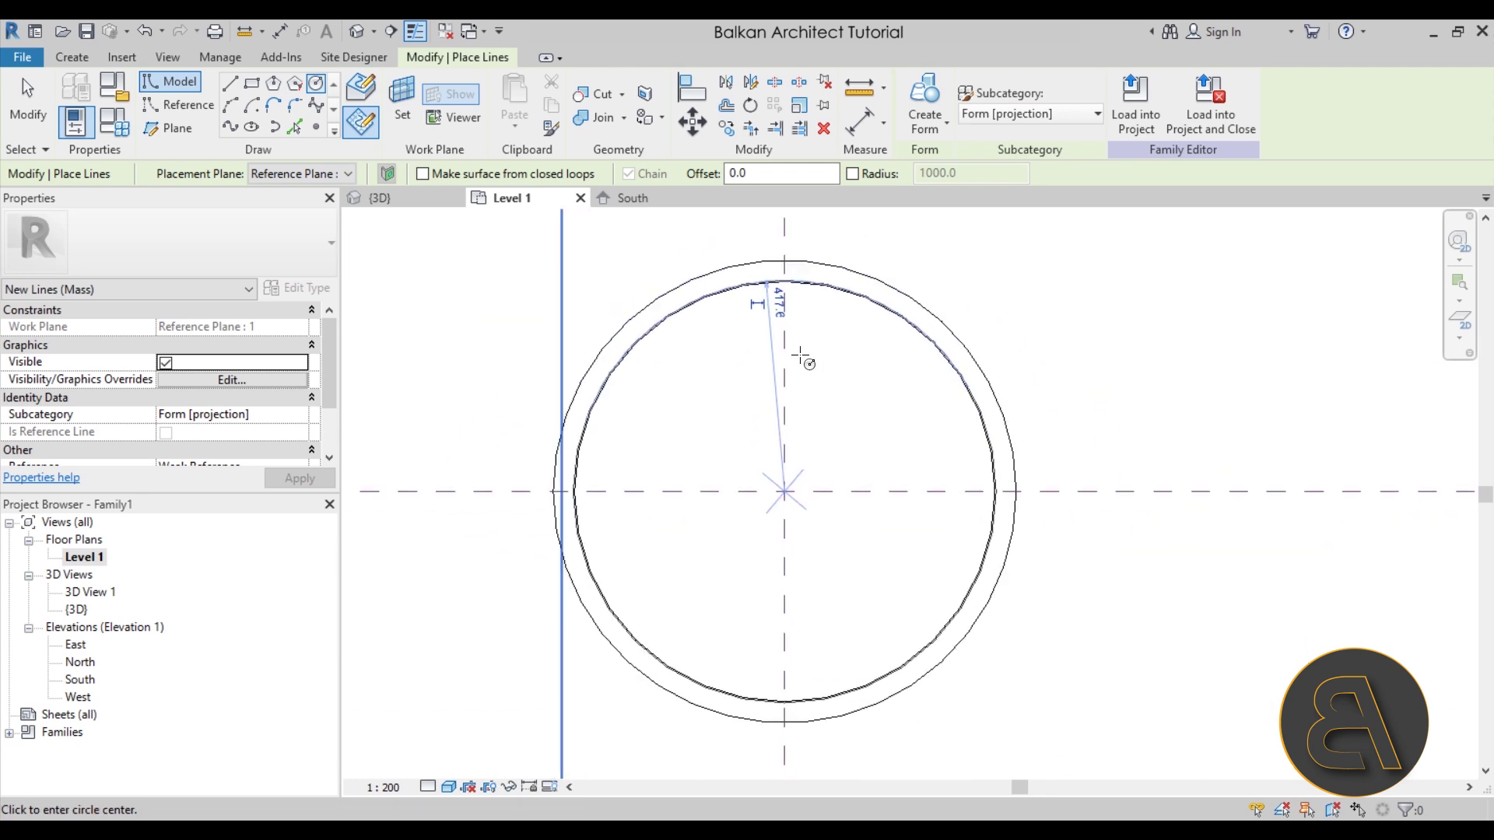
- Draw a model circle on work plane Reference Plane : 2, centred on the table and just outside its outer edge, with a radius of about 458 mm
left_click(316, 173)
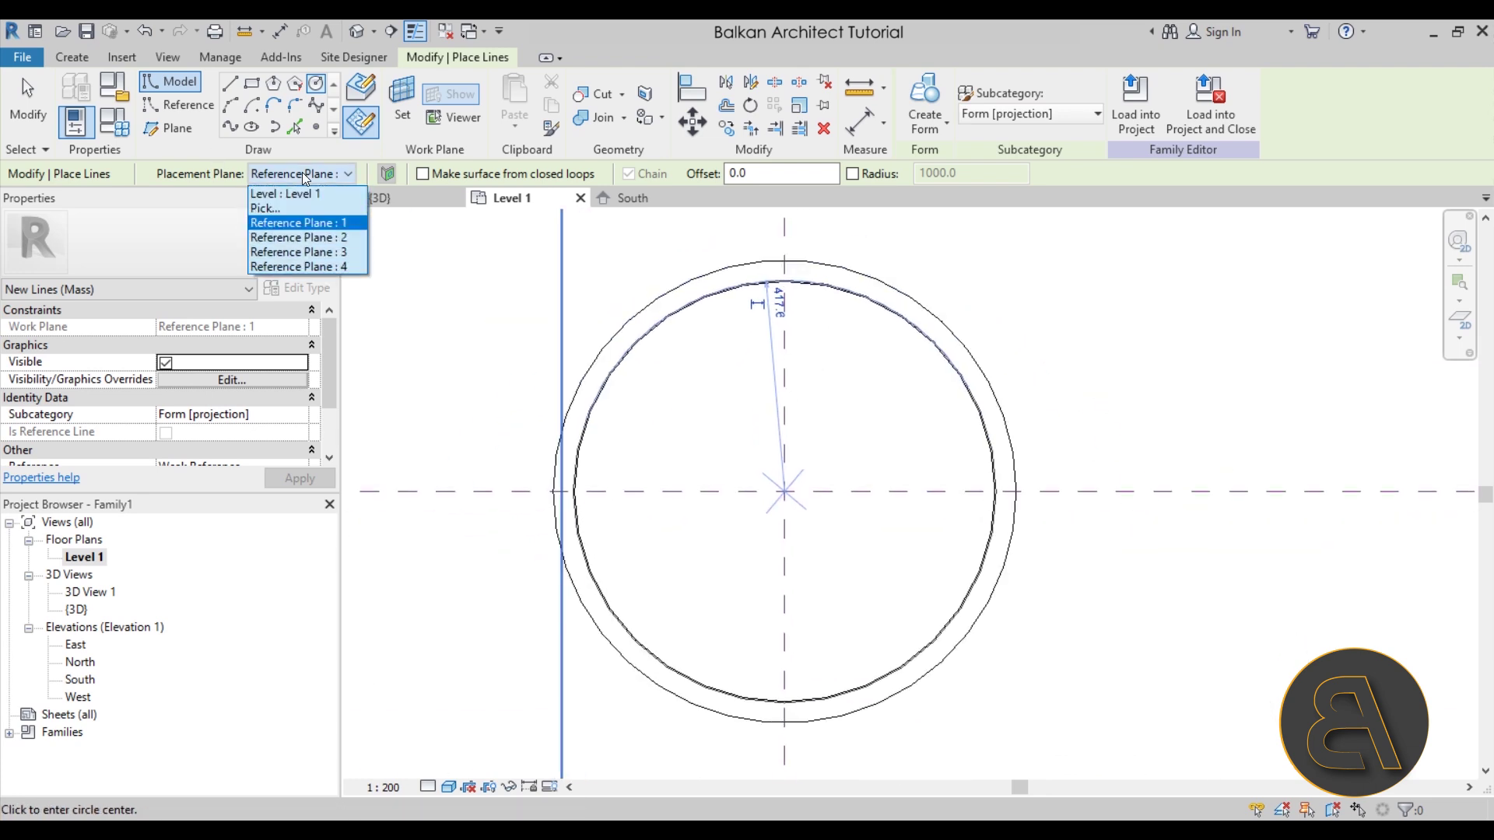
left_click(299, 239)
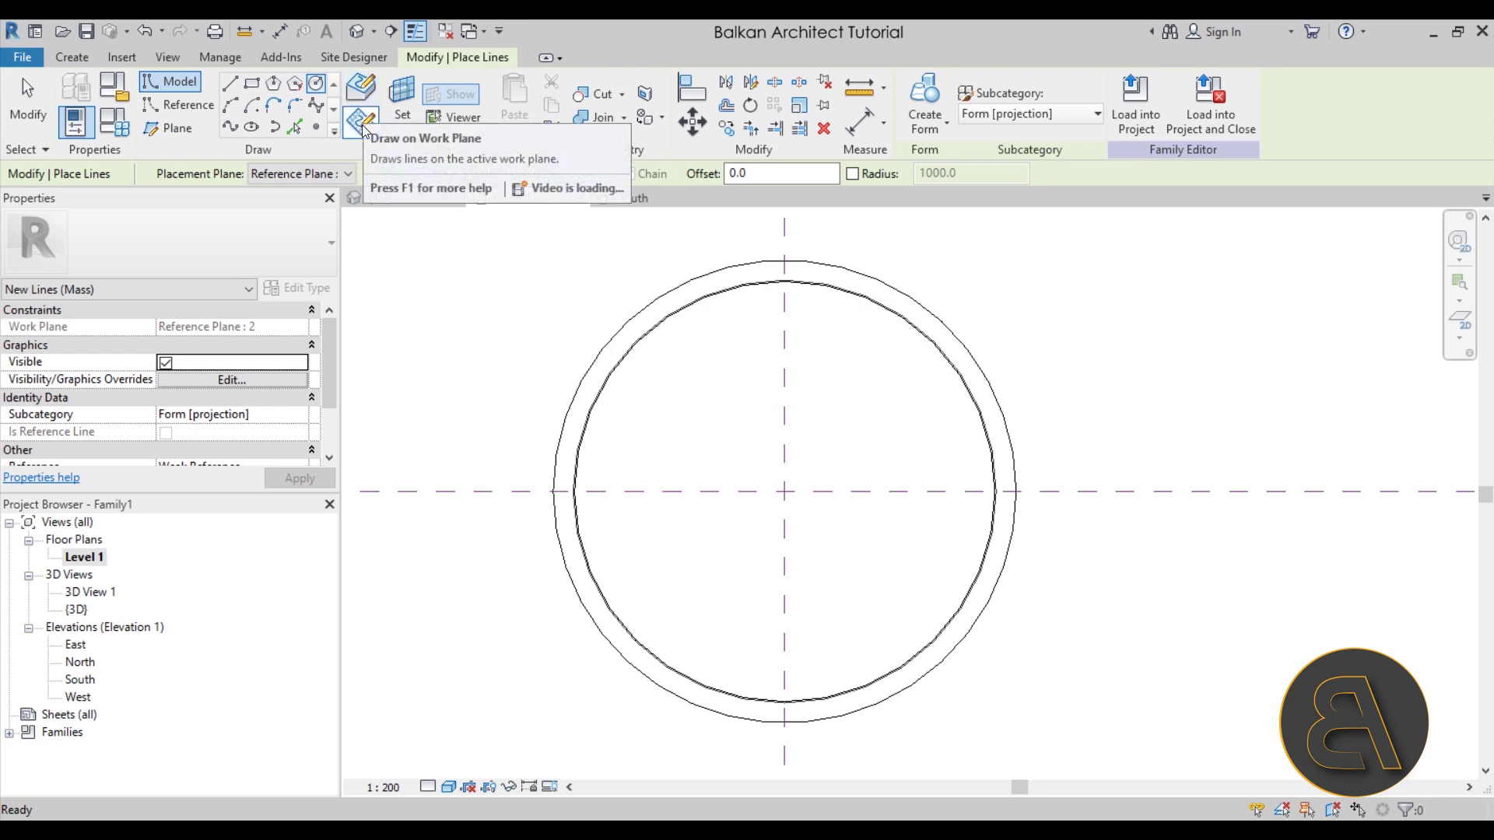
left_click(361, 123)
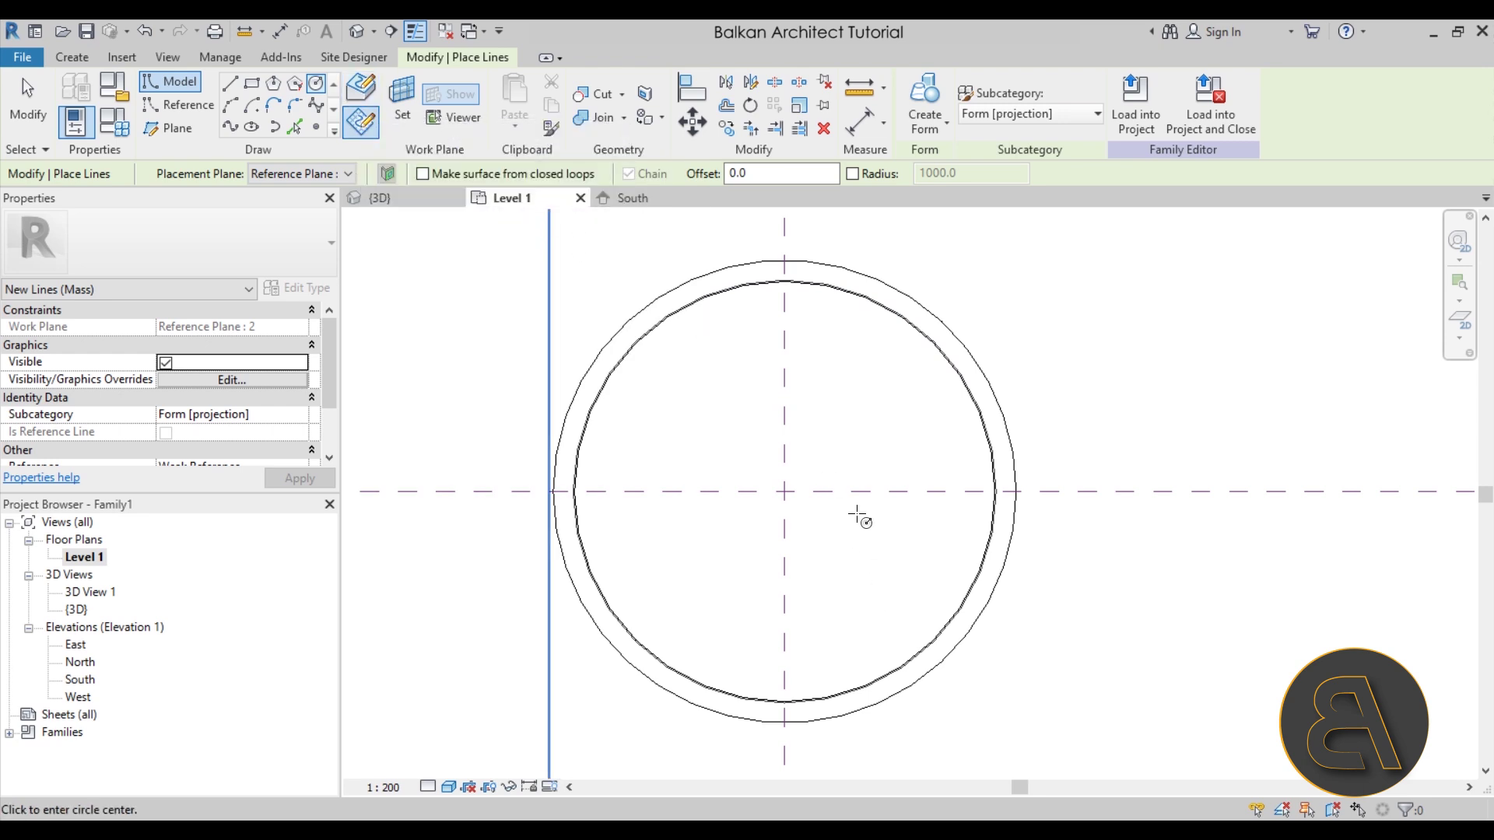
left_click(785, 491)
scroll(786, 374, "up", 6)
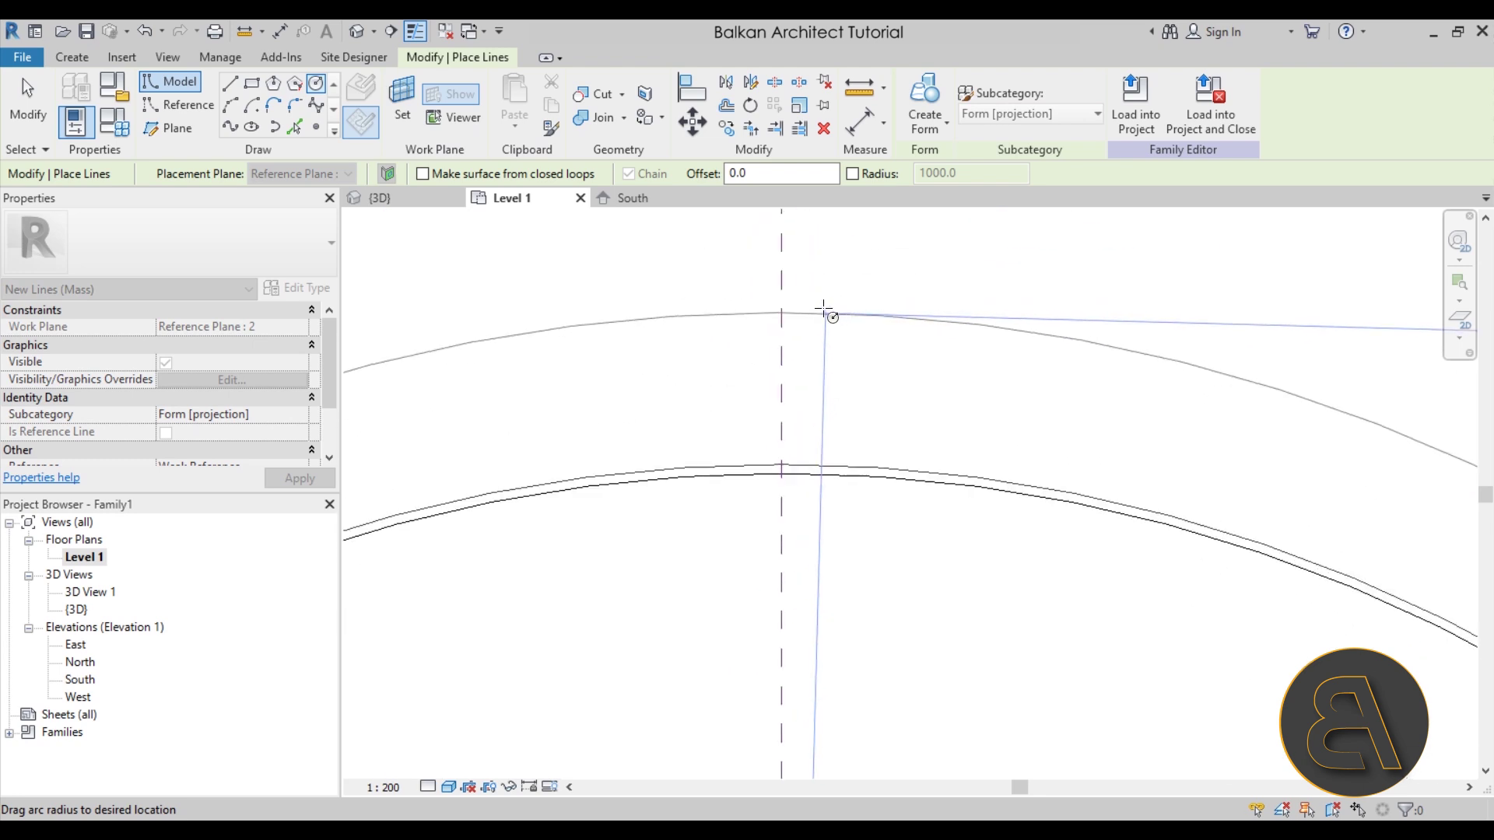
scroll(778, 276, "up", 3)
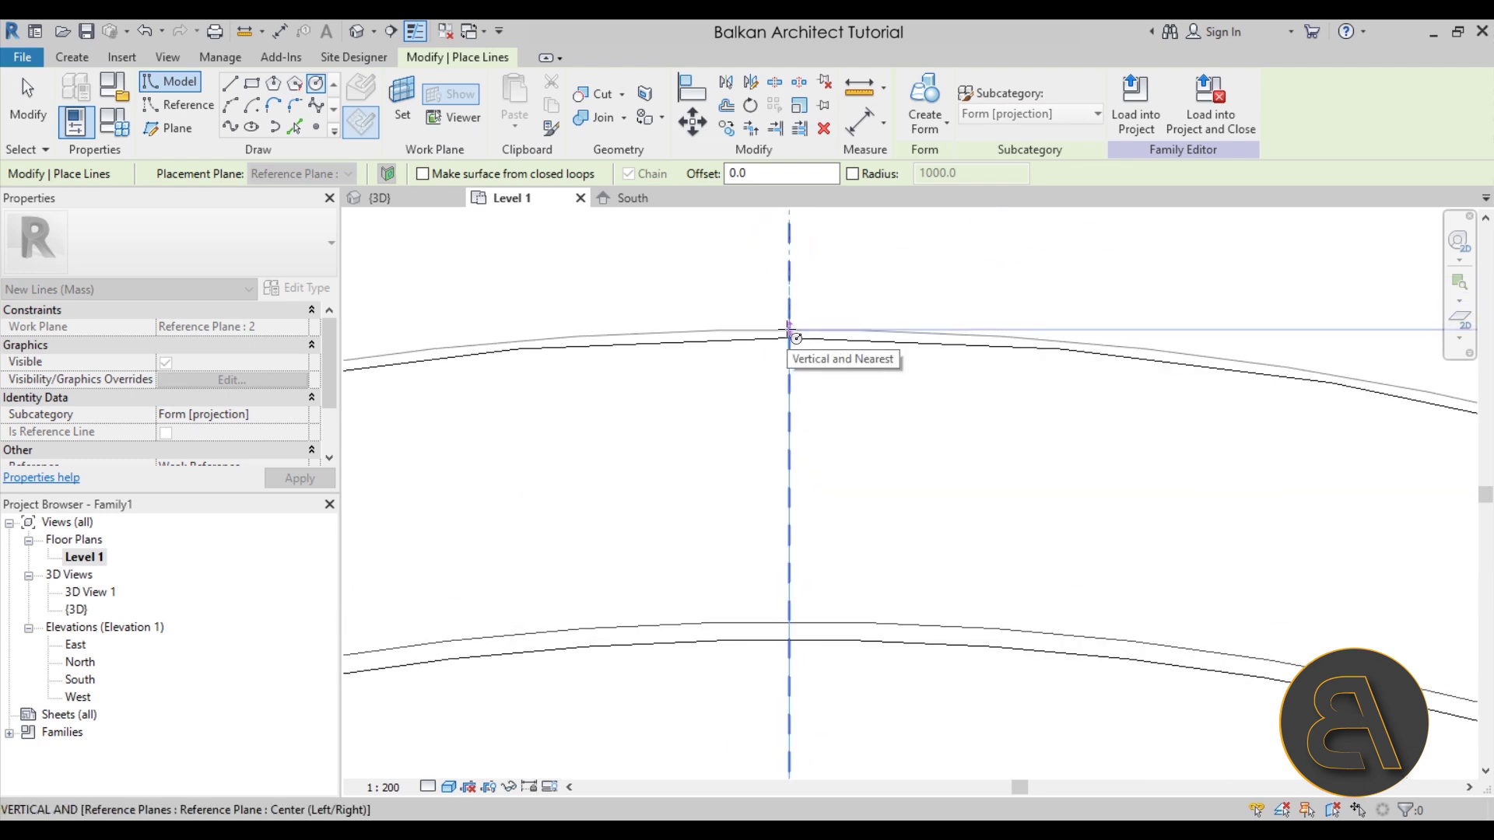
scroll(789, 332, "down", 3)
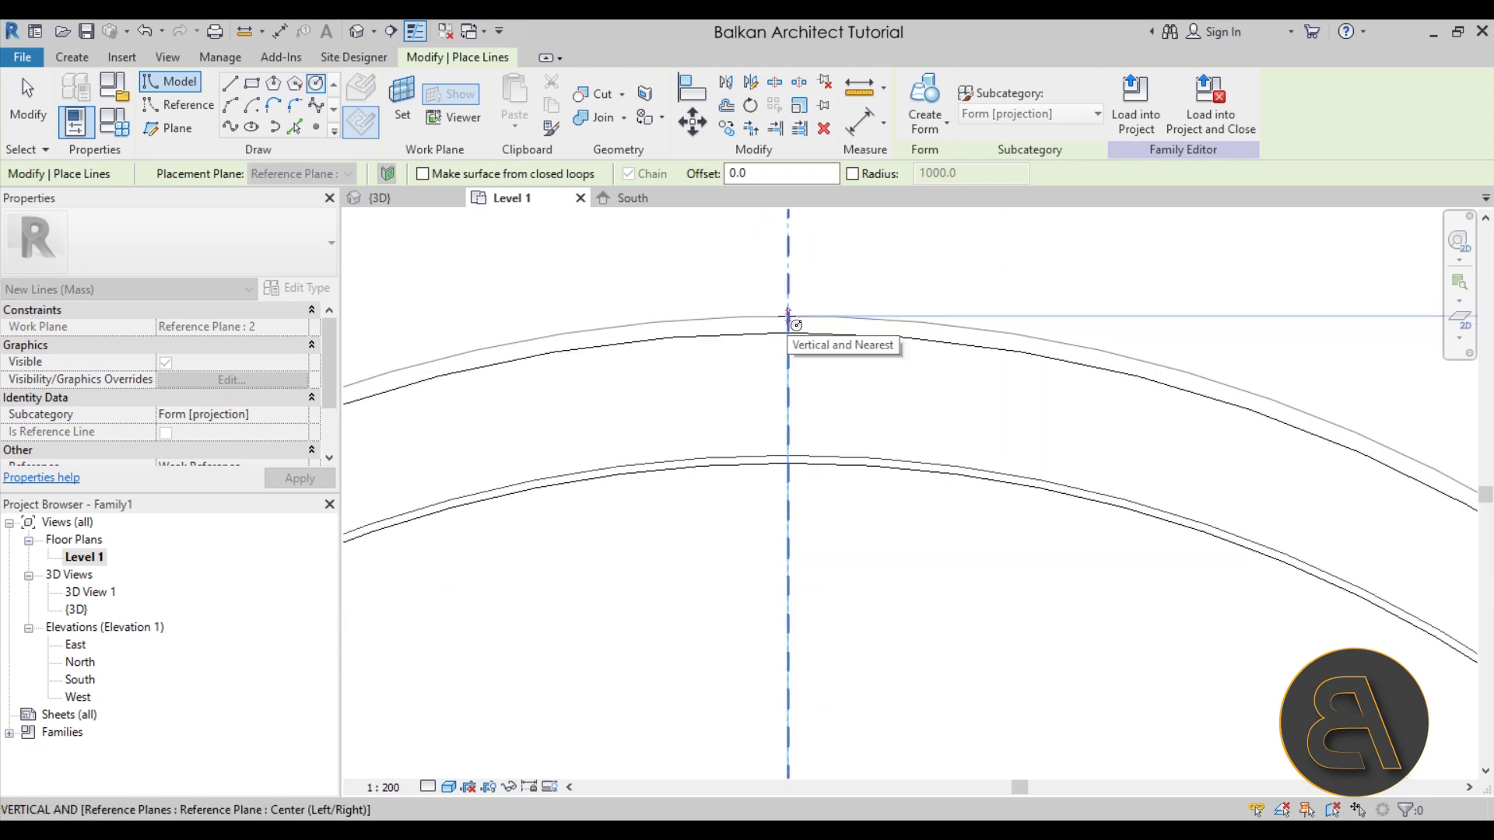
scroll(788, 315, "down", 3)
scroll(788, 316, "up", 3)
scroll(787, 317, "down", 3)
scroll(786, 317, "up", 4)
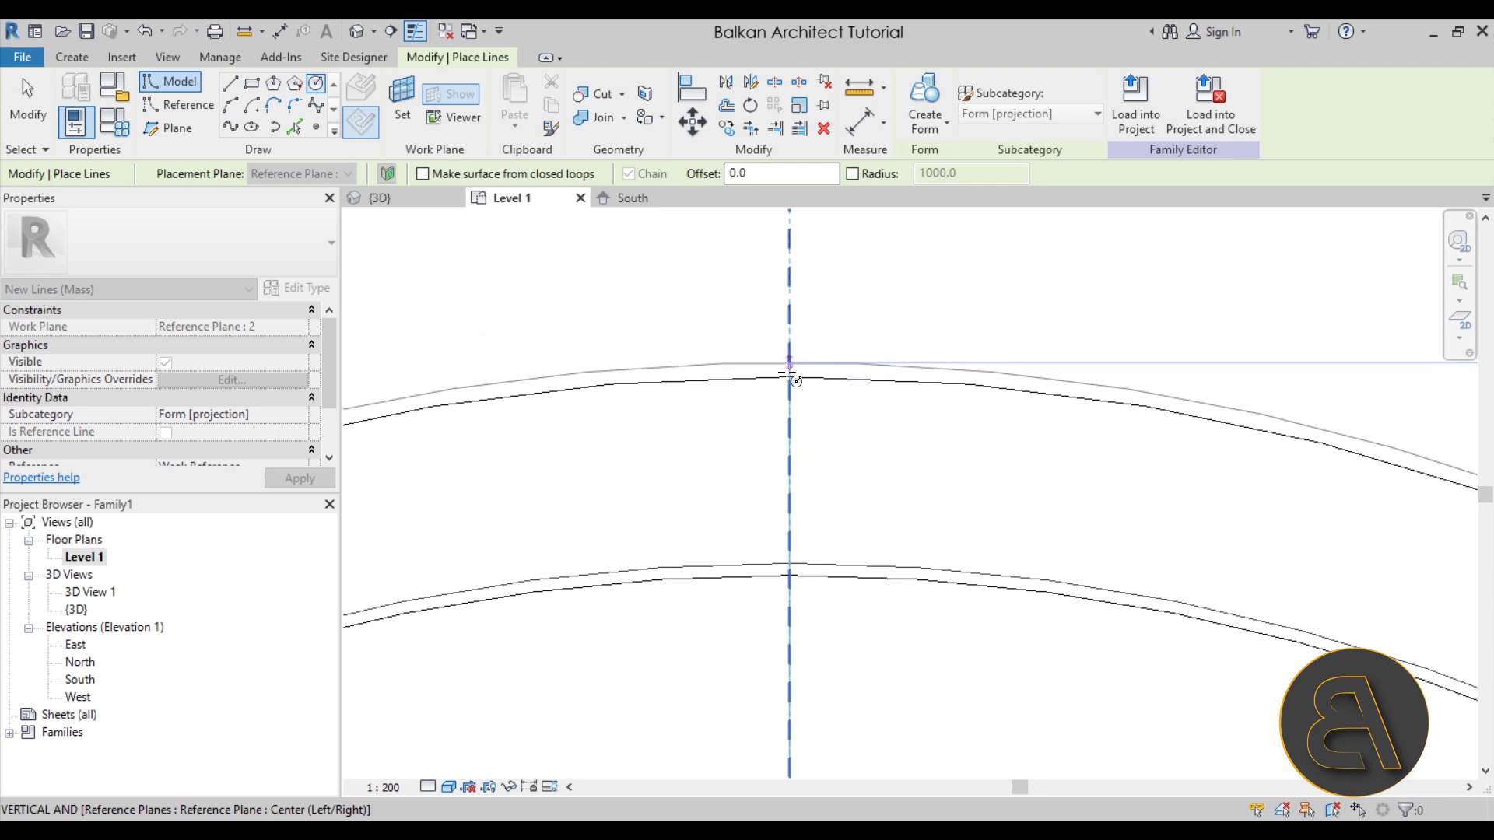
scroll(789, 367, "up", 1)
left_click(789, 377)
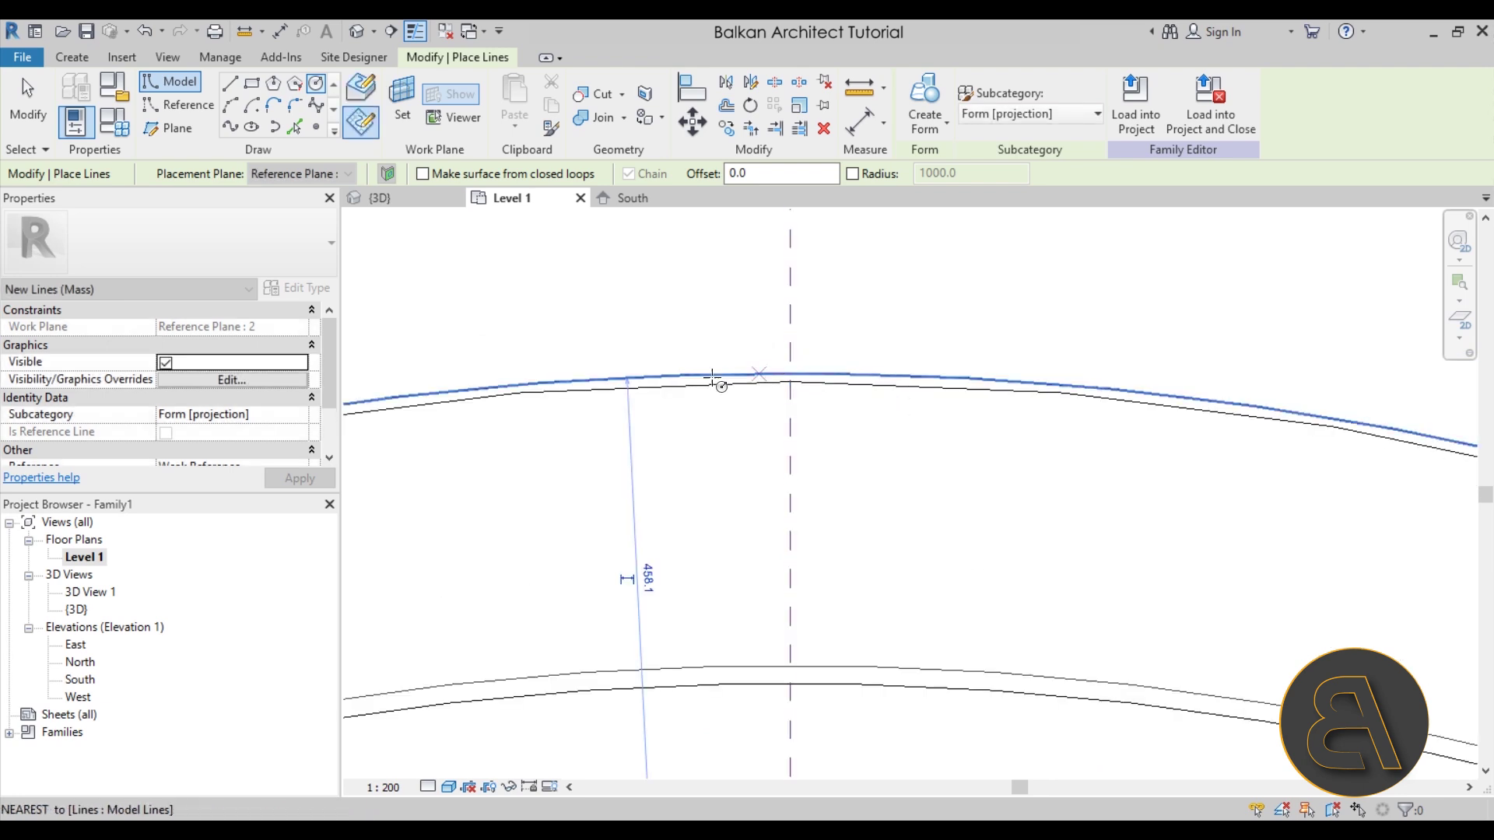
scroll(831, 312, "down", 3)
scroll(829, 318, "down", 5)
key("Escape")
key("Escape")
scroll(856, 404, "down", 3)
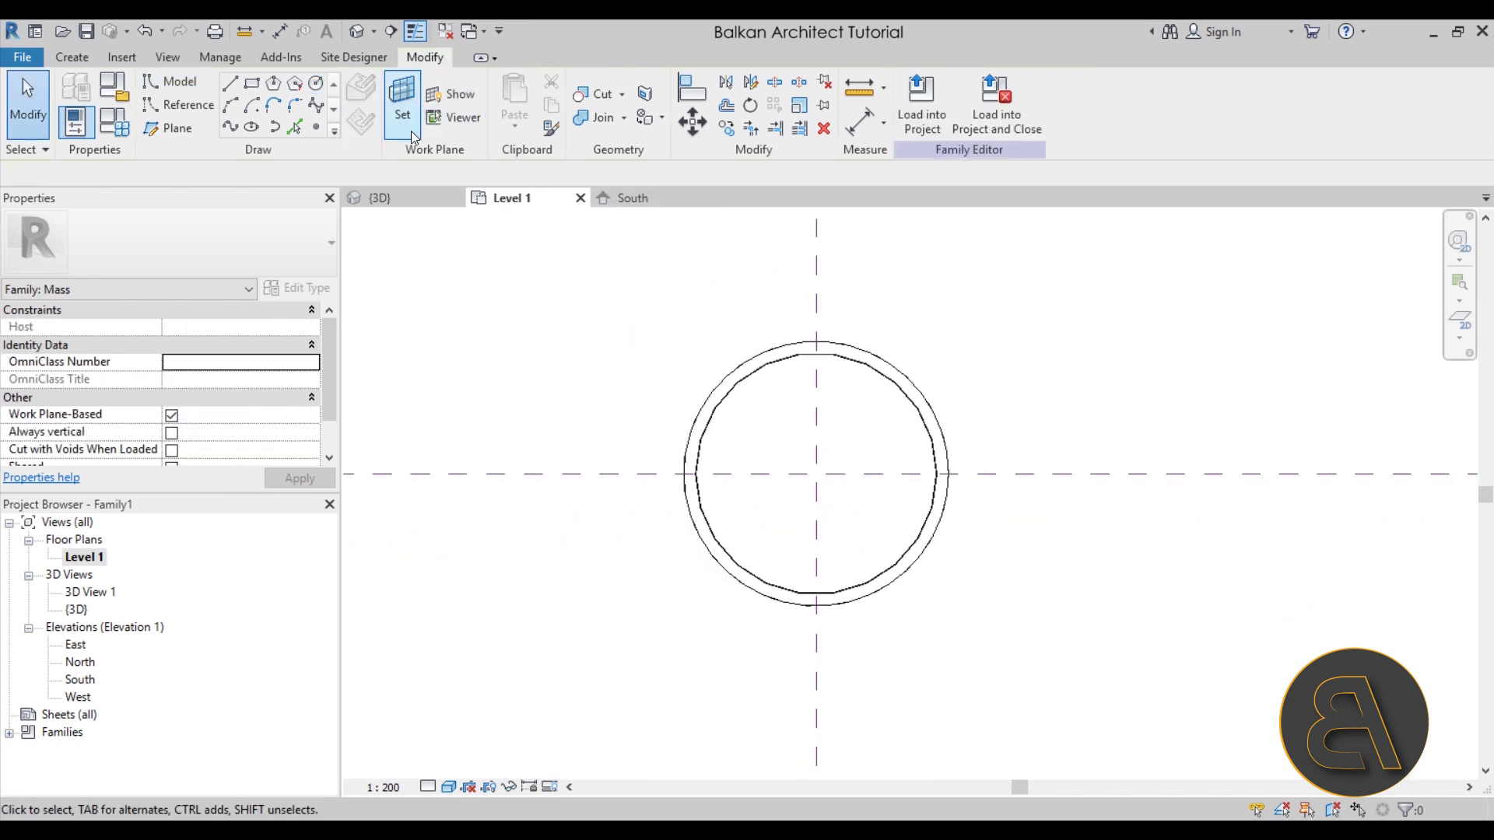
- Open the 3D view and inspect the circle profiles on reference planes 1 and 2 around the tabletop, selecting each one
scroll(681, 335, "up", 4)
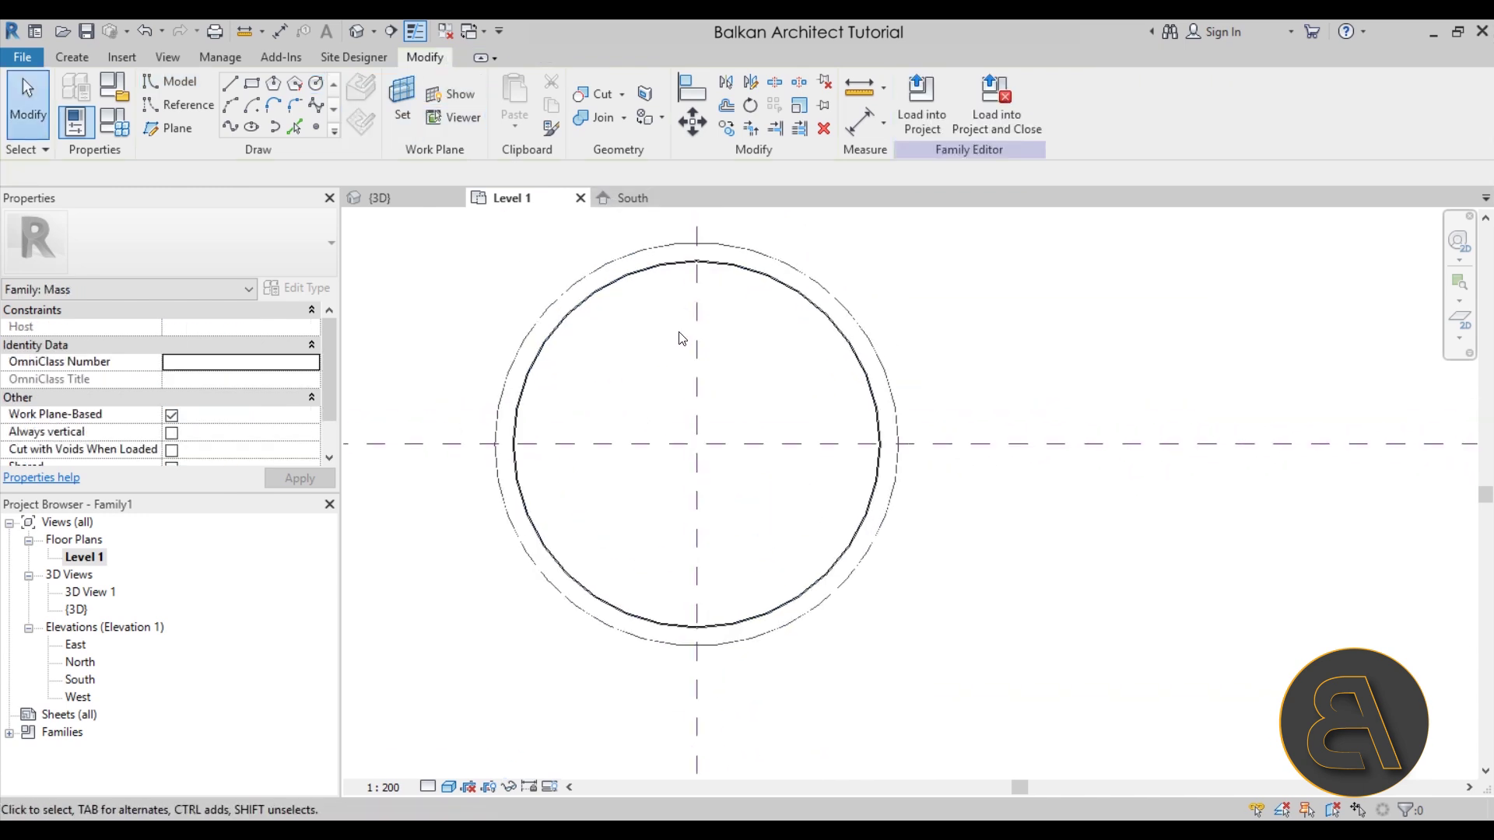
left_click(356, 33)
middle_click_drag(748, 420, 791, 443, "shift")
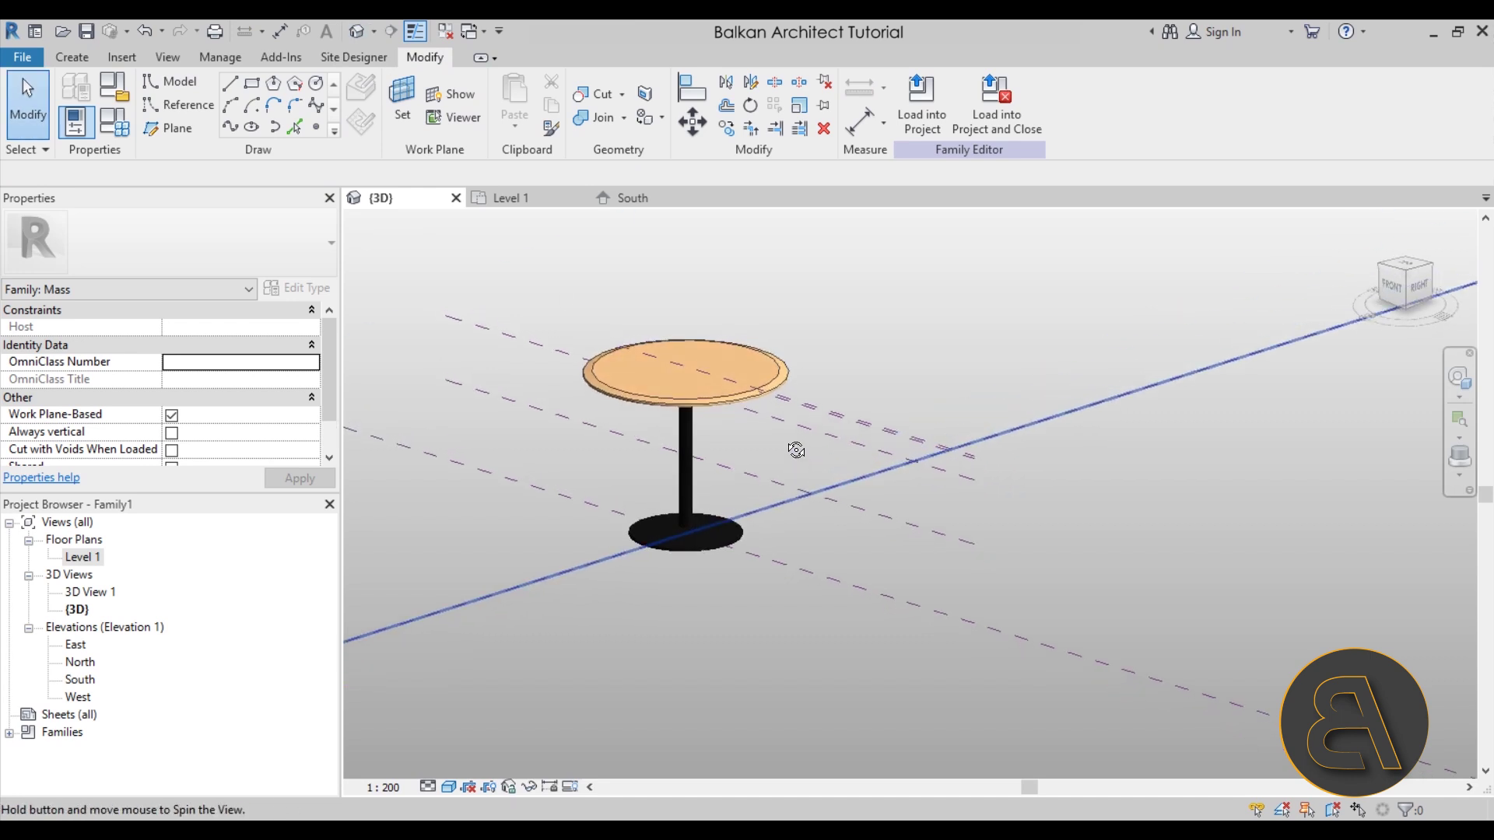
scroll(764, 366, "up", 6)
middle_click_drag(847, 400, 817, 382, "shift")
scroll(757, 342, "up", 6)
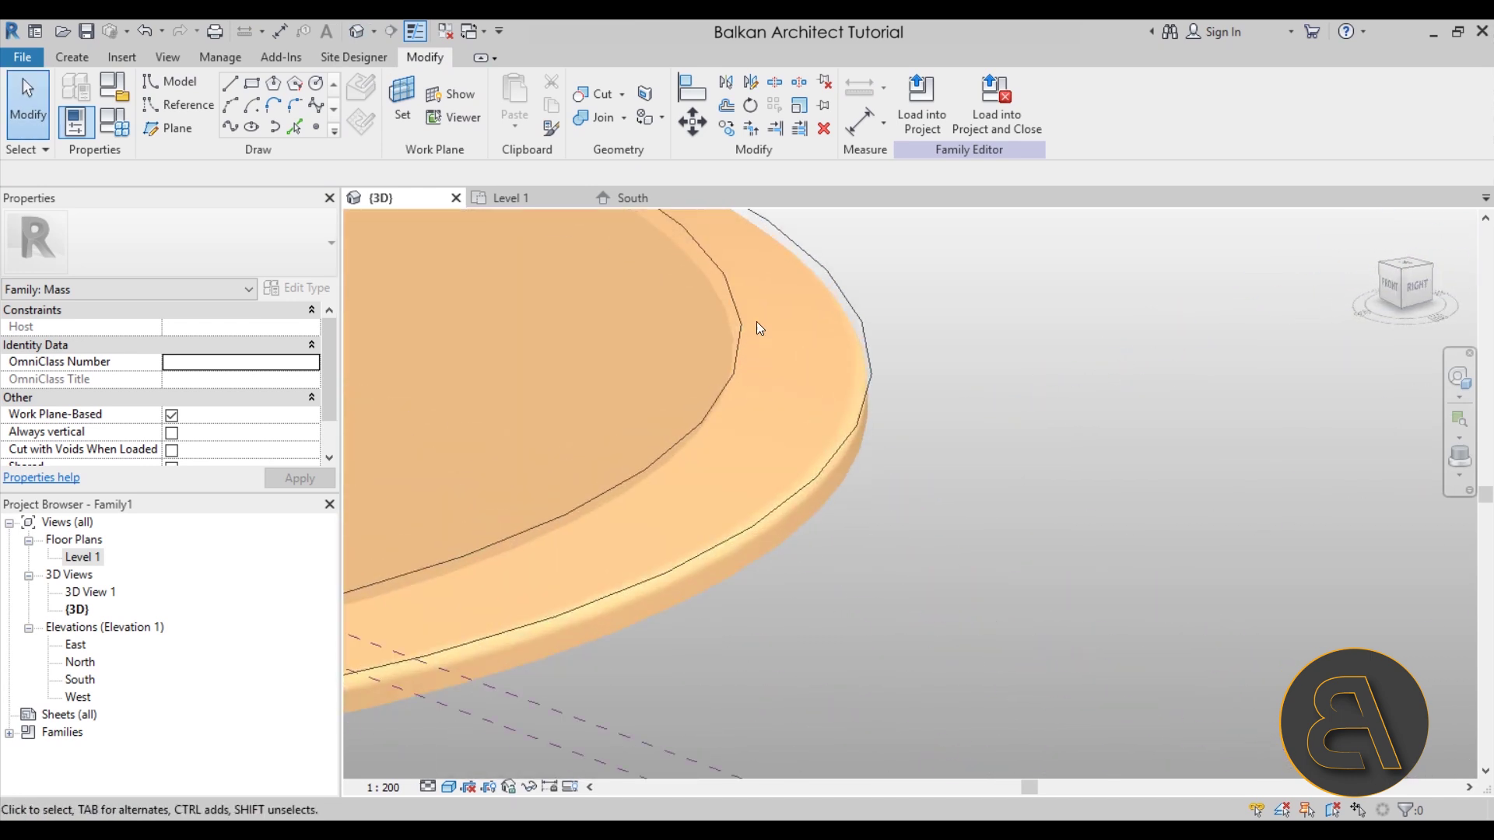
left_click(688, 286)
left_click(983, 355)
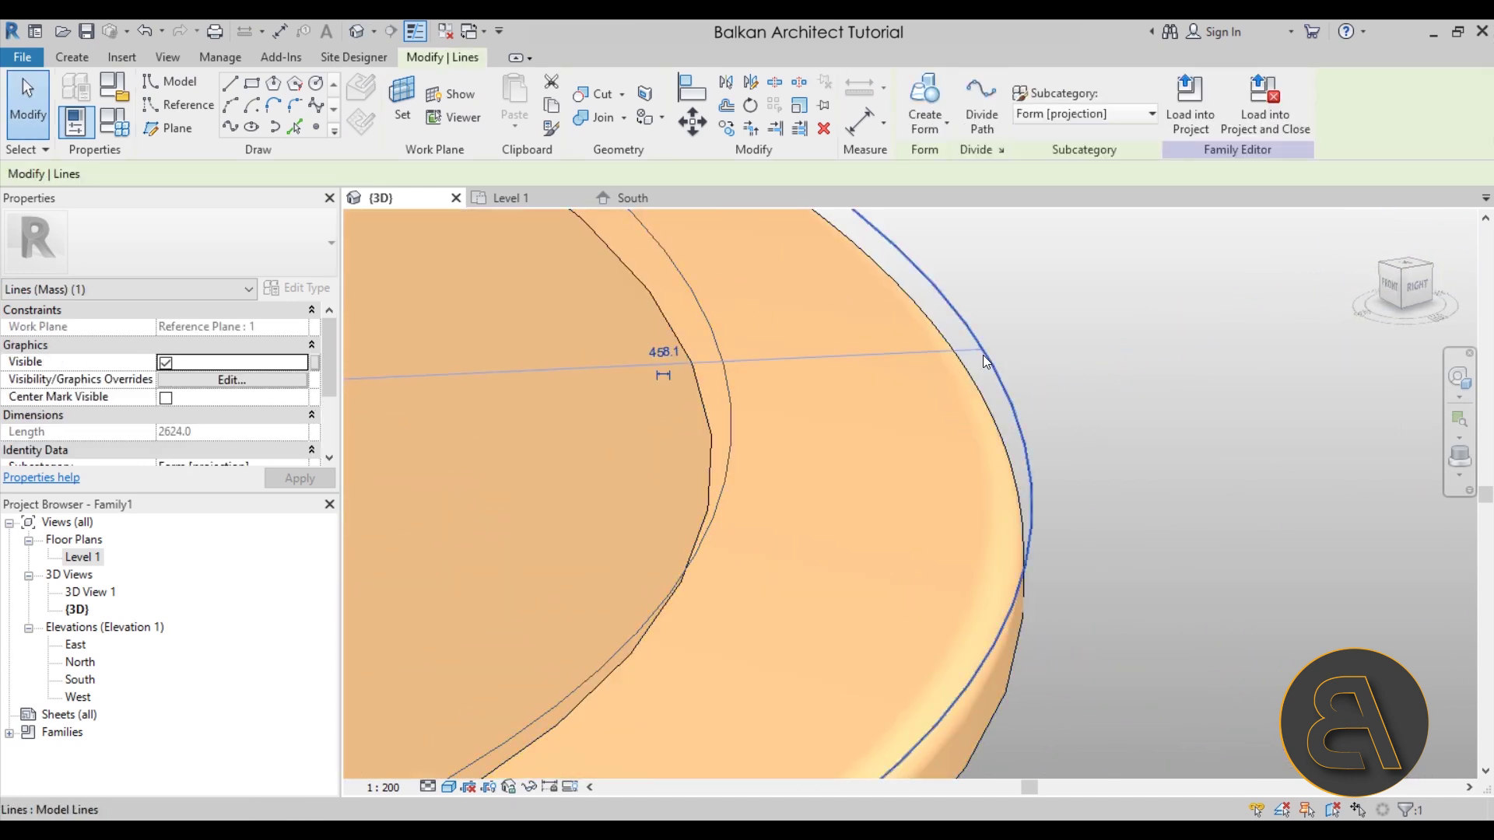
scroll(983, 357, "down", 4)
middle_click_drag(1110, 443, 735, 482, "shift")
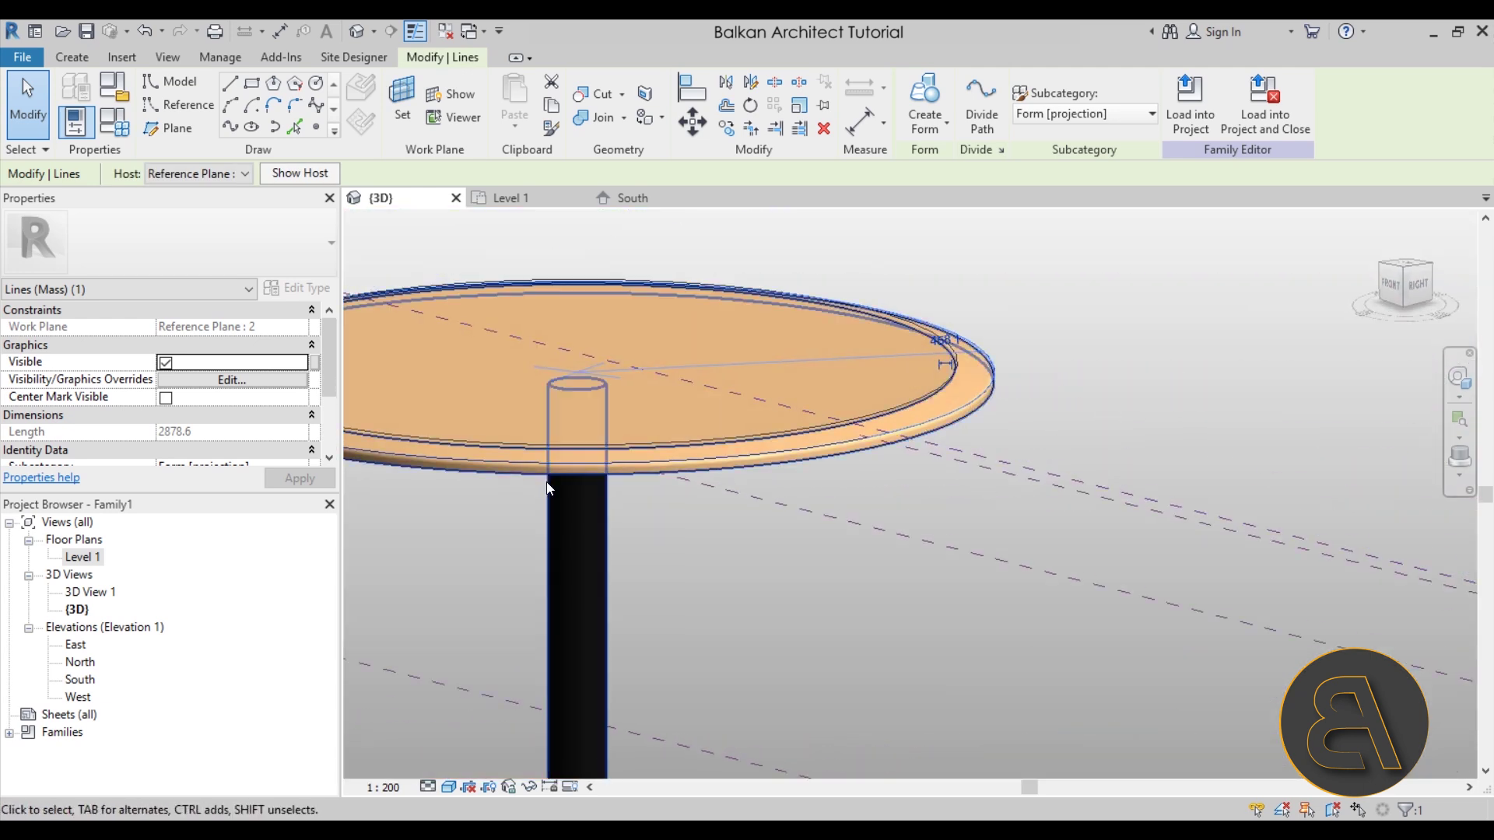
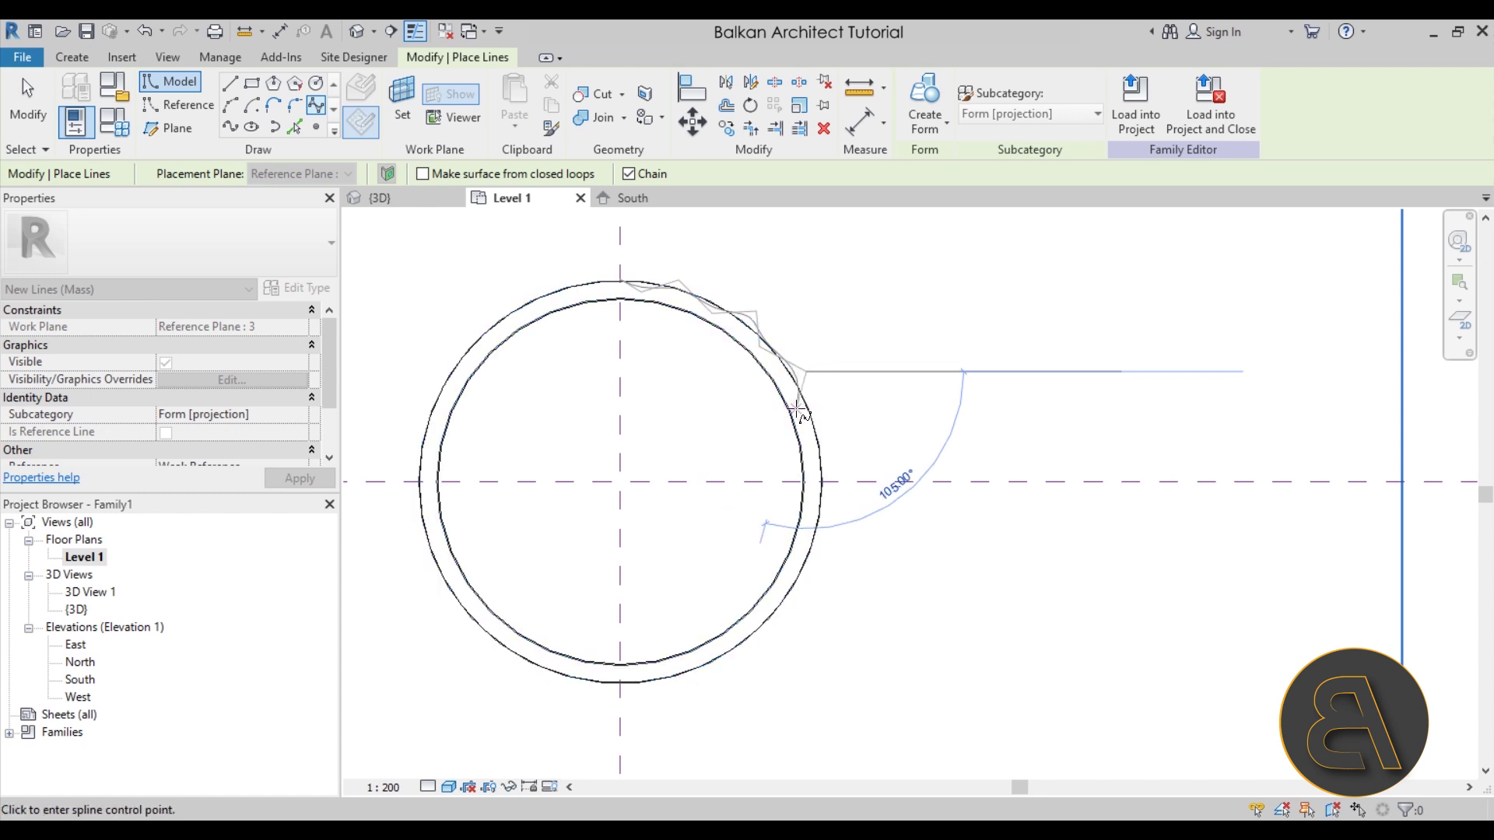
- Continue the wavy spline on Reference Plane : 3 around the circle's right and bottom sides, alternating control points just inside and outside the outer circle
scroll(810, 496, "up", 2)
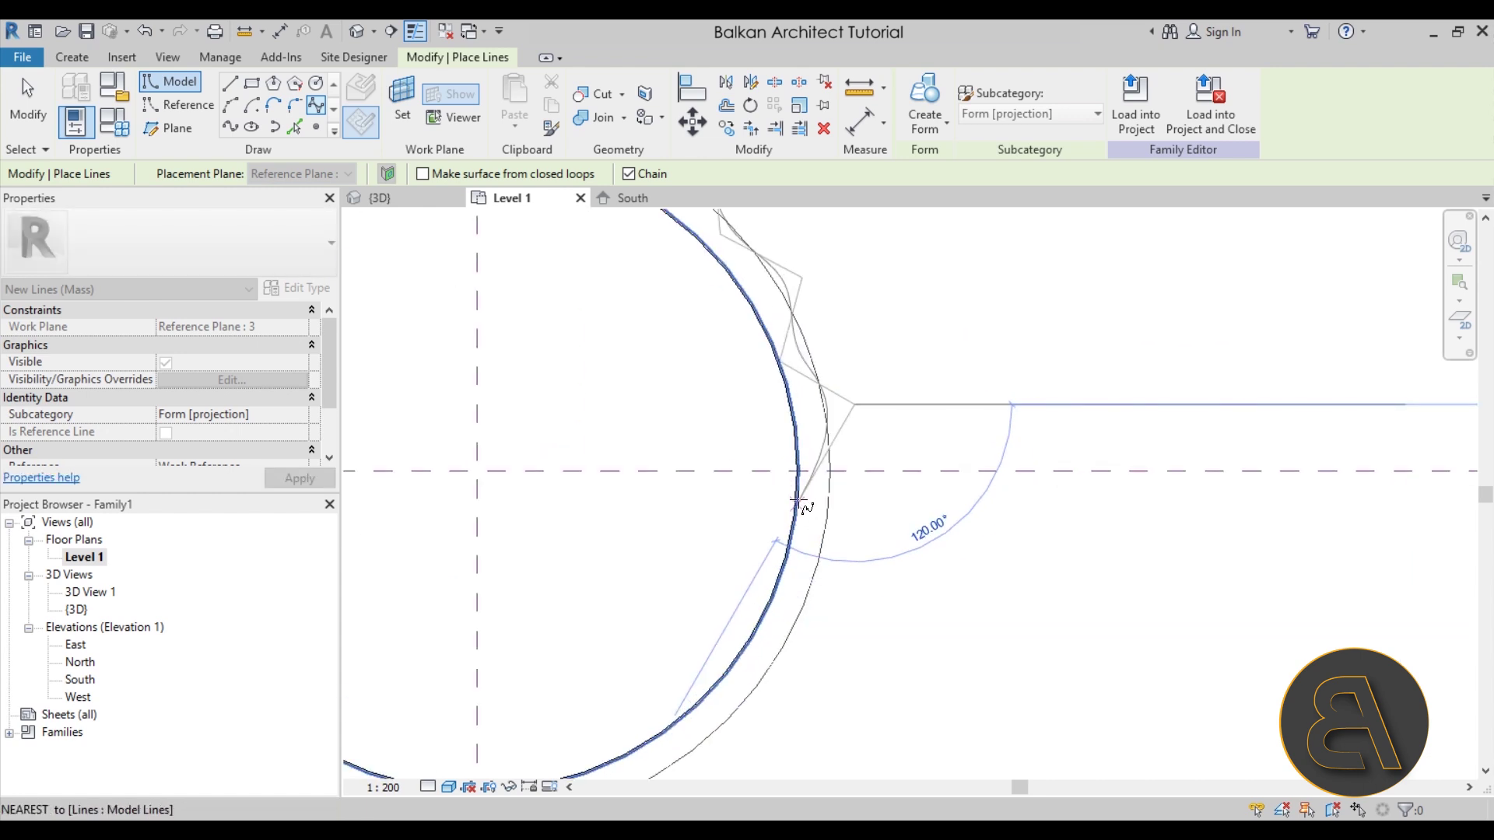
left_click(809, 506)
left_click(837, 572)
scroll(774, 617, "down", 3)
middle_click_drag(834, 610, 950, 374)
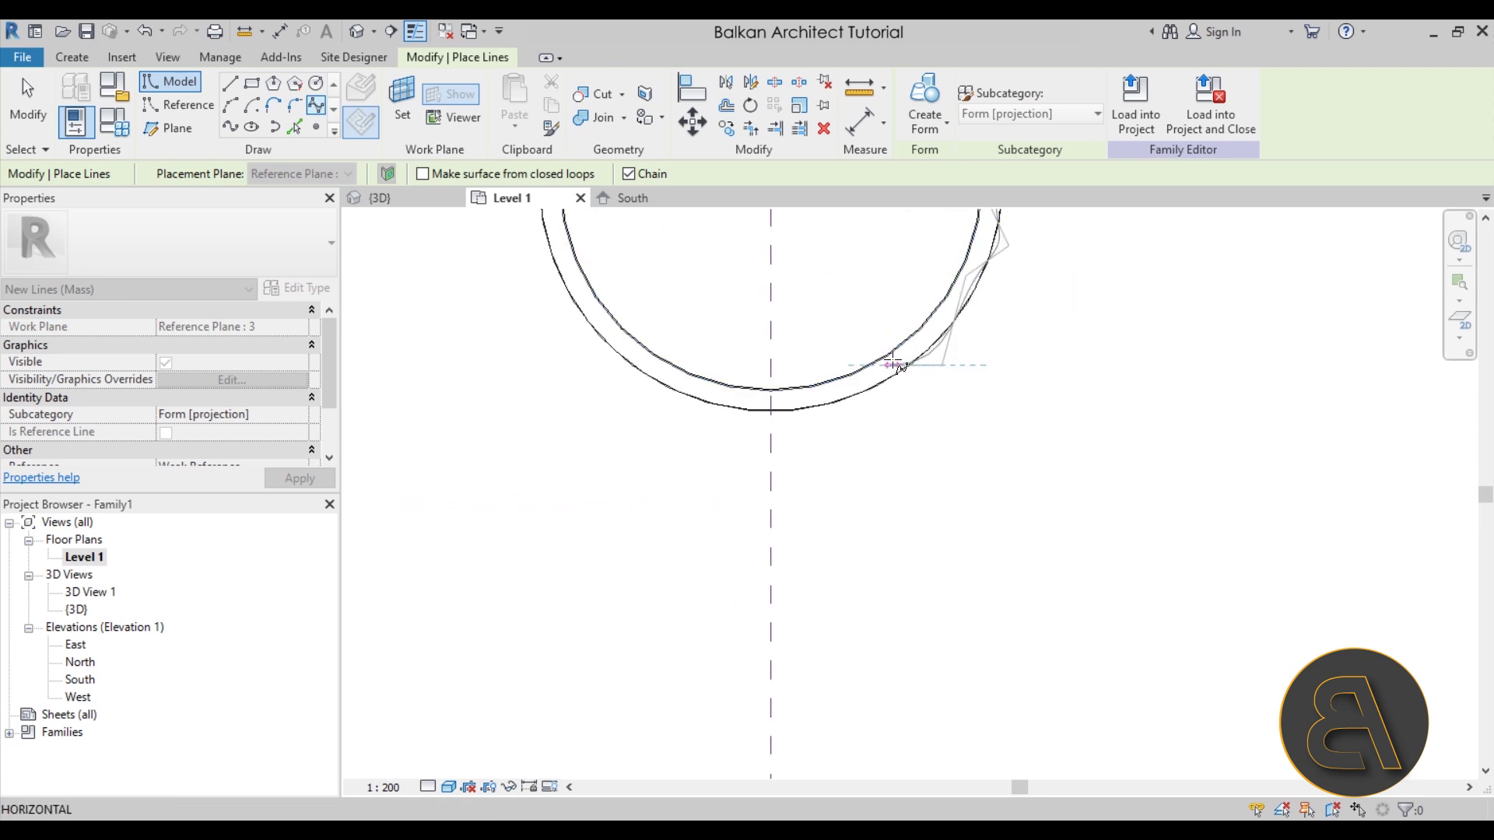
left_click(840, 415)
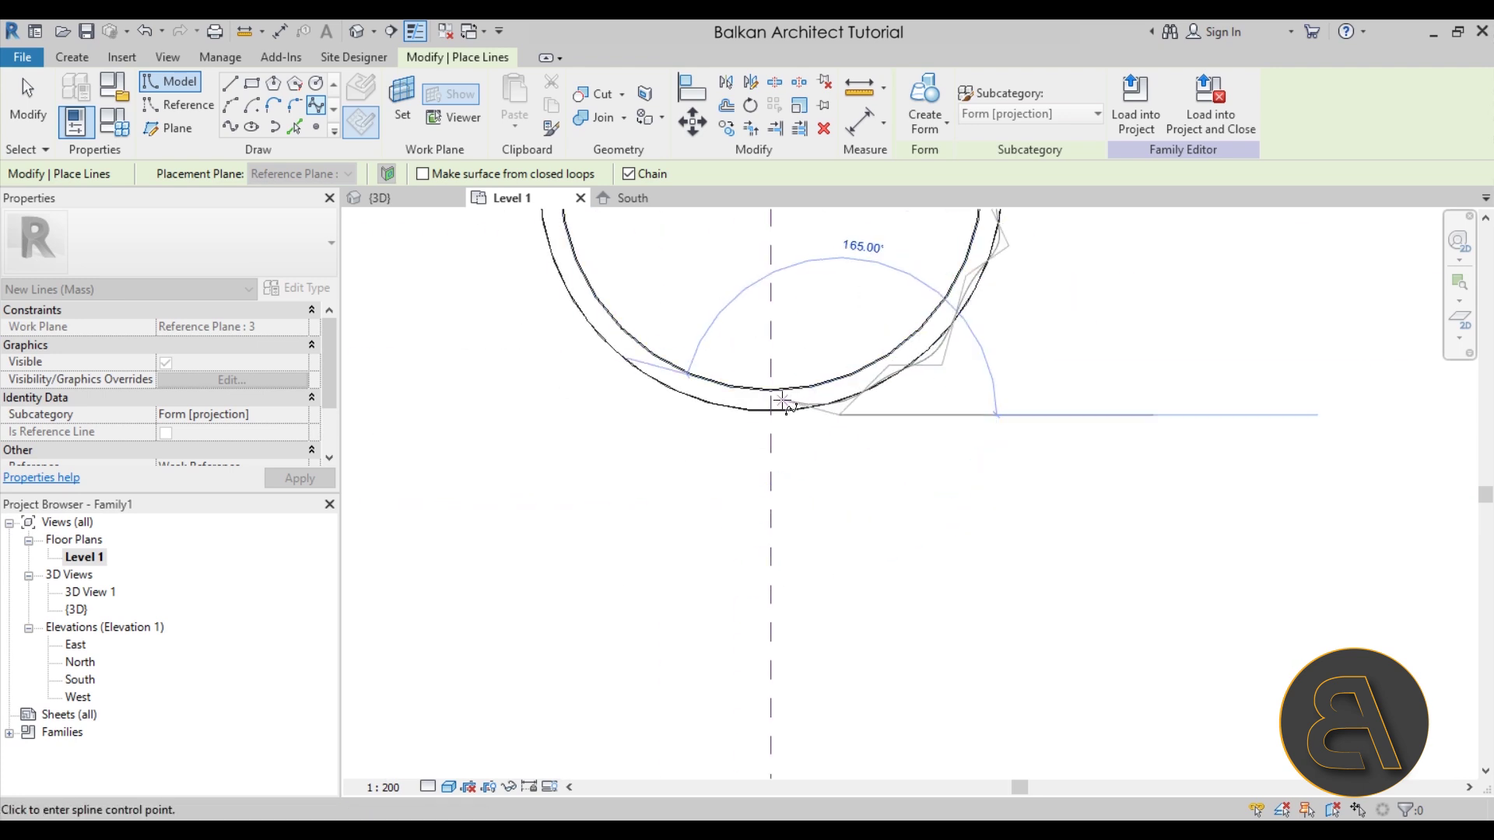
left_click(704, 413)
left_click(668, 364)
left_click(600, 363)
left_click(595, 296)
left_click(542, 276)
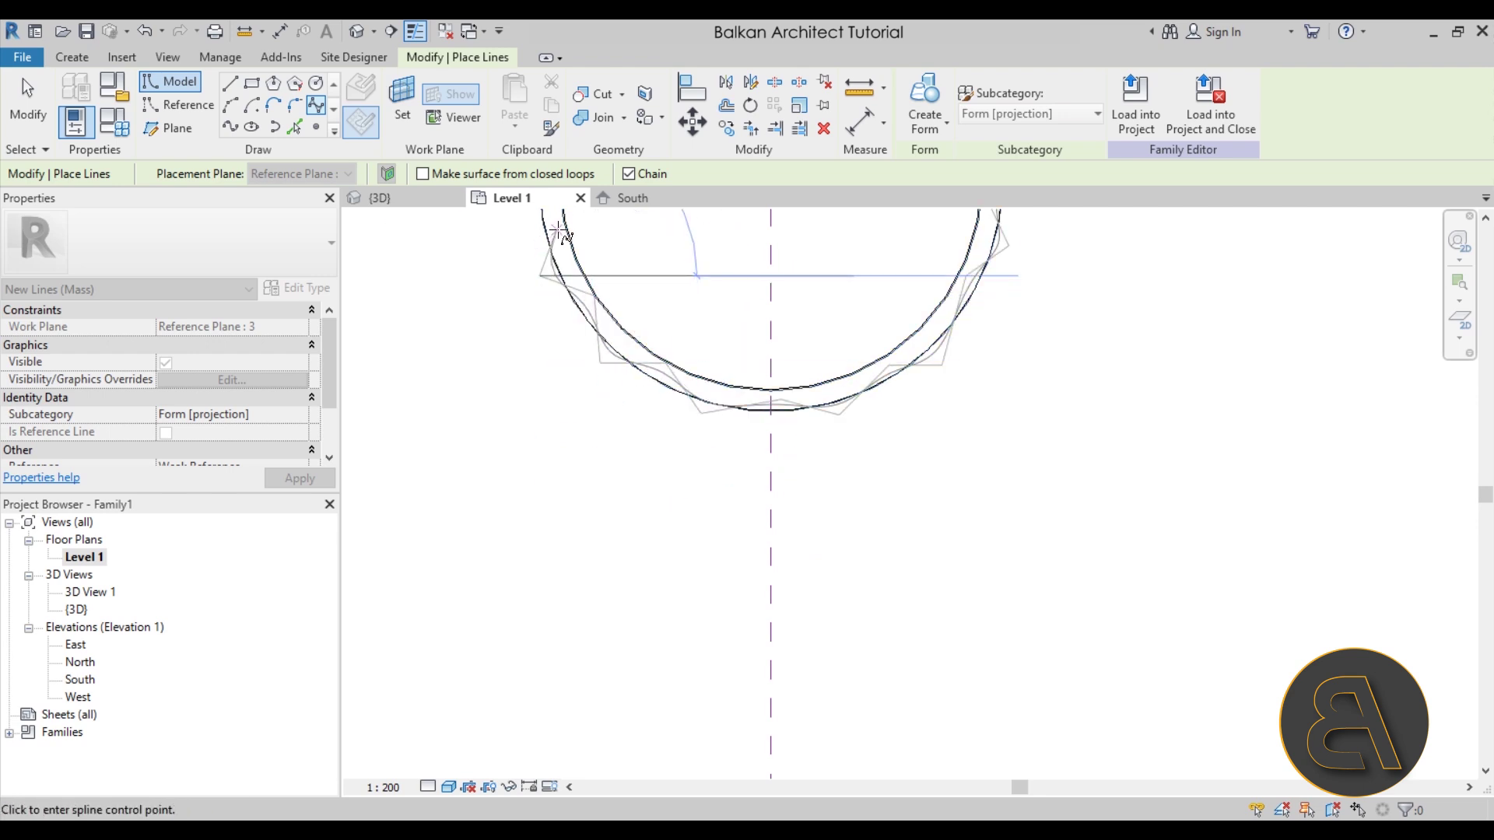
- Continue the wavy spline up the circle's left side with alternating control points and finish it at the top beside its start point
middle_click_drag(553, 226, 697, 505)
left_click(667, 446)
left_click(710, 402)
left_click(677, 355)
left_click(751, 311)
left_click(751, 269)
left_click(819, 270)
scroll(851, 234, "up", 6)
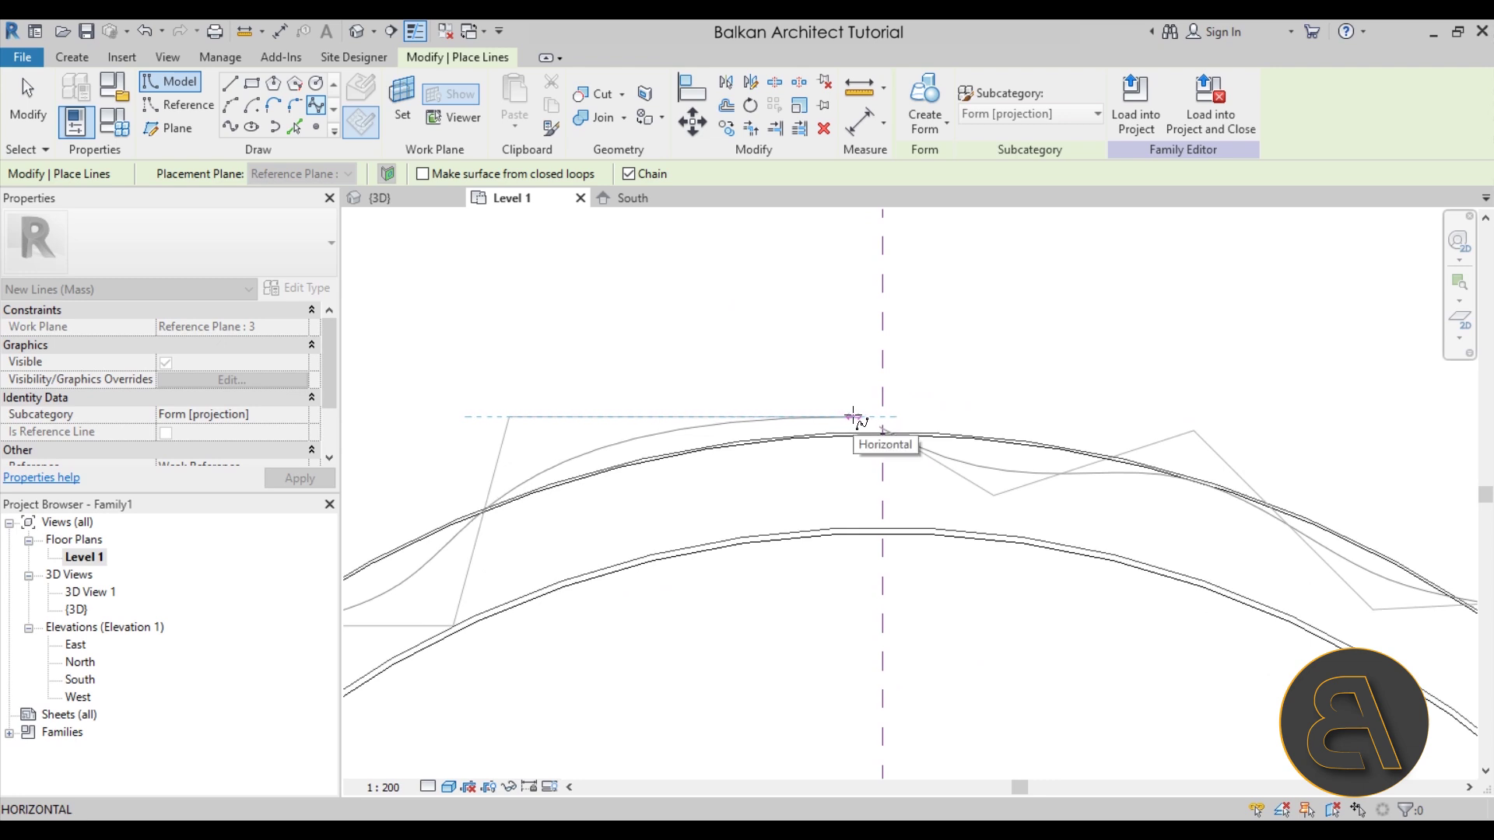
left_click(862, 418)
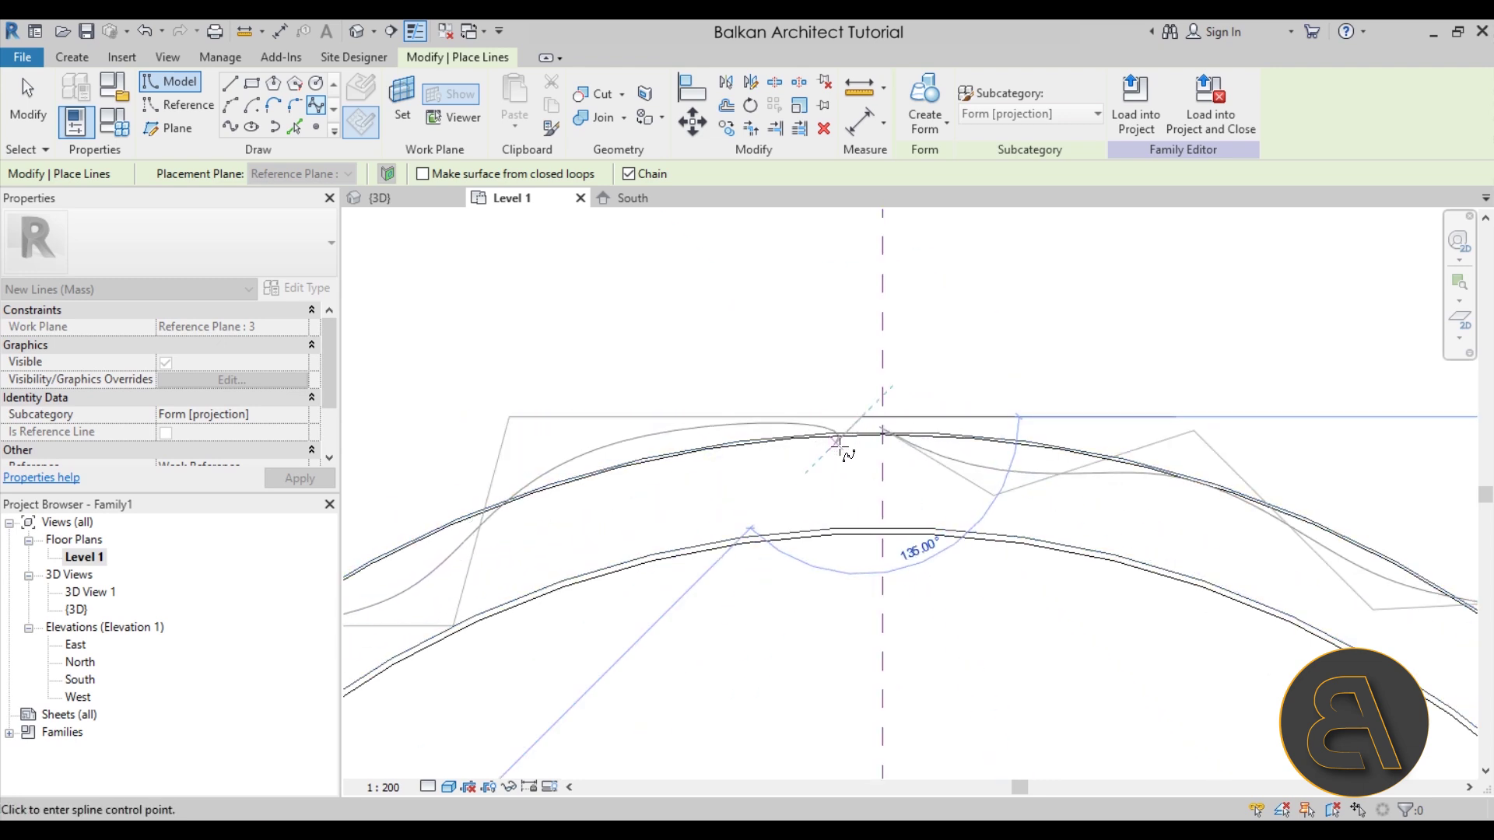
key("Escape")
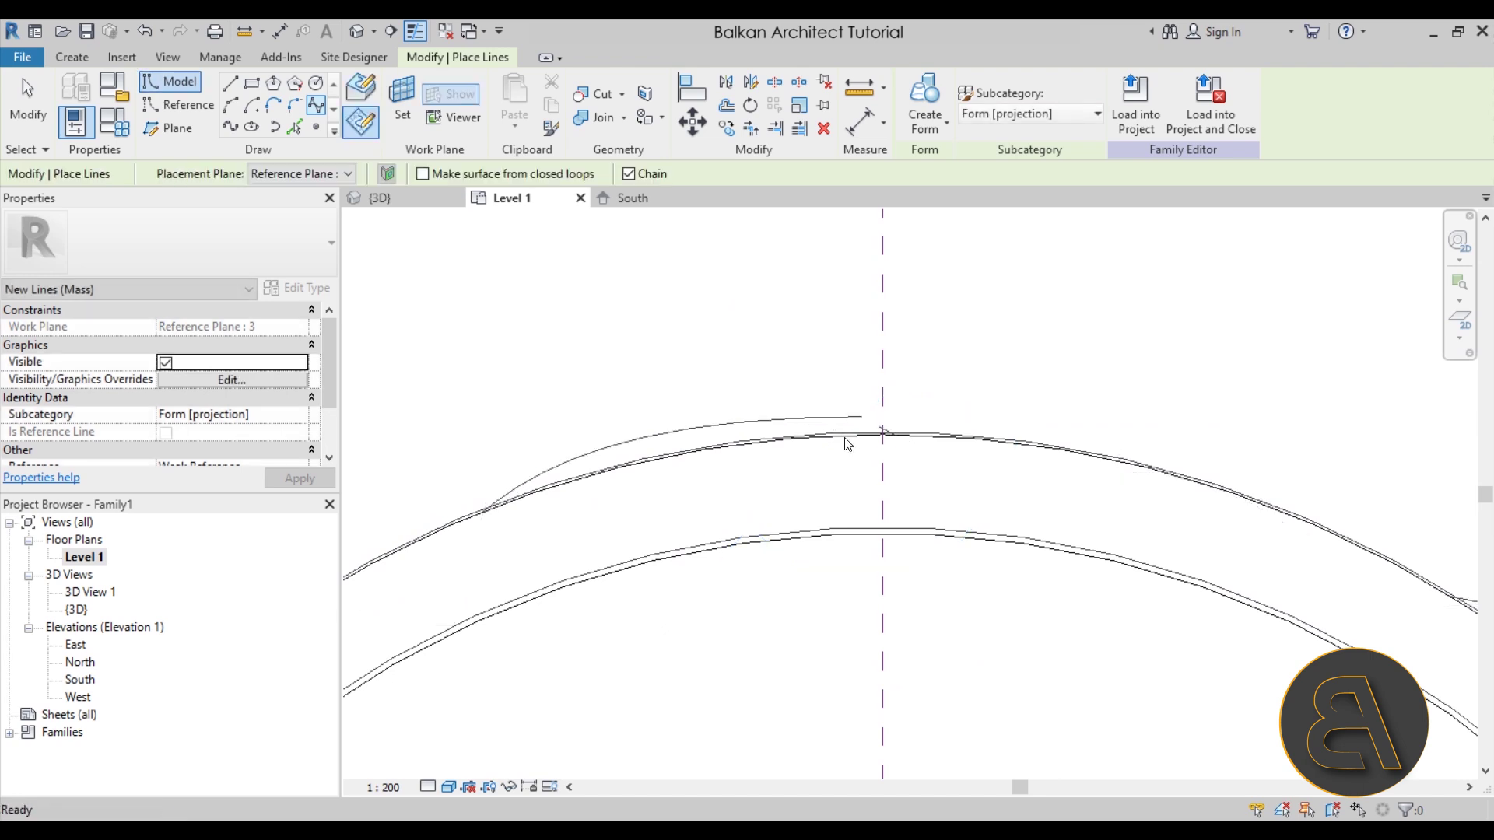
key("Escape")
- Try to close the wavy spline by moving its end point onto its start point at the top of the circle
left_click(854, 419)
scroll(858, 422, "up", 3)
mouse_move(866, 421)
left_mouse_down()
mouse_move(905, 439)
mouse_move(890, 414)
left_mouse_up()
scroll(921, 445, "up", 2)
scroll(891, 447, "up", 3)
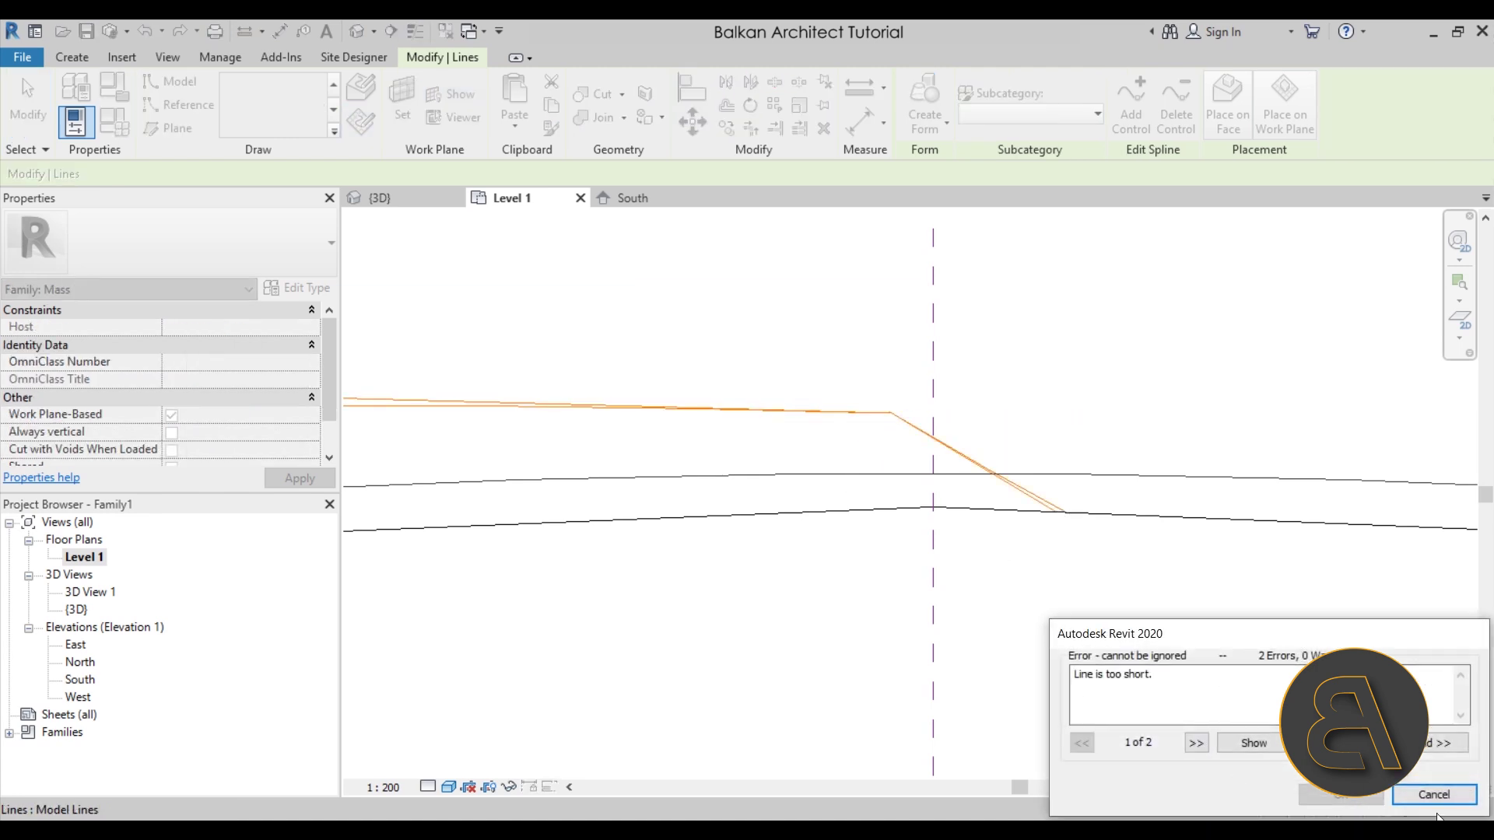
left_click(1433, 795)
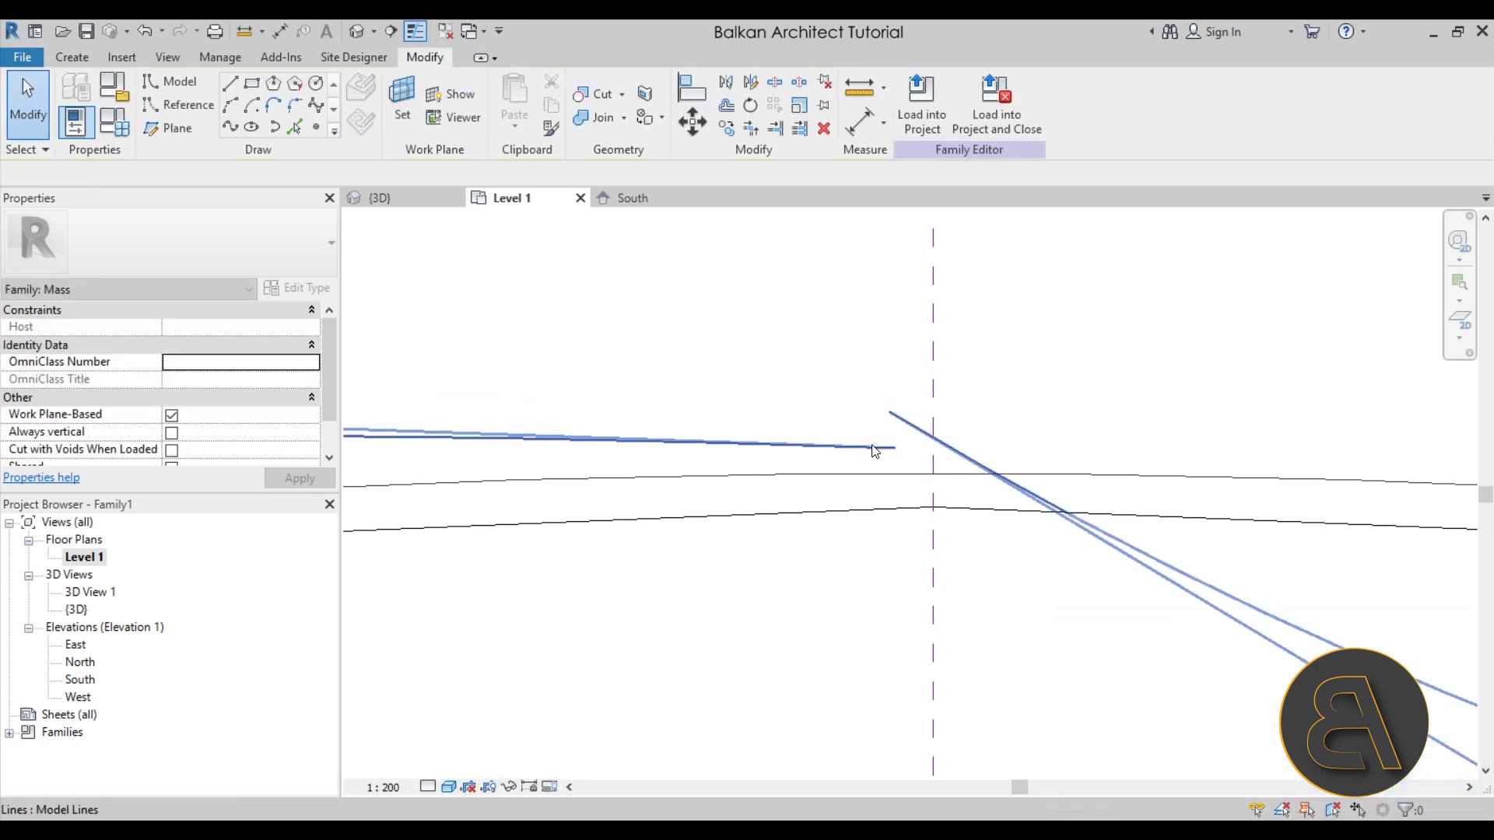
- Adjust the spline's end near the top by shifting its end point towards the start and moving the neighbouring control point outward
left_click(873, 444)
left_click_drag(895, 449, 887, 417)
scroll(911, 399, "down", 4)
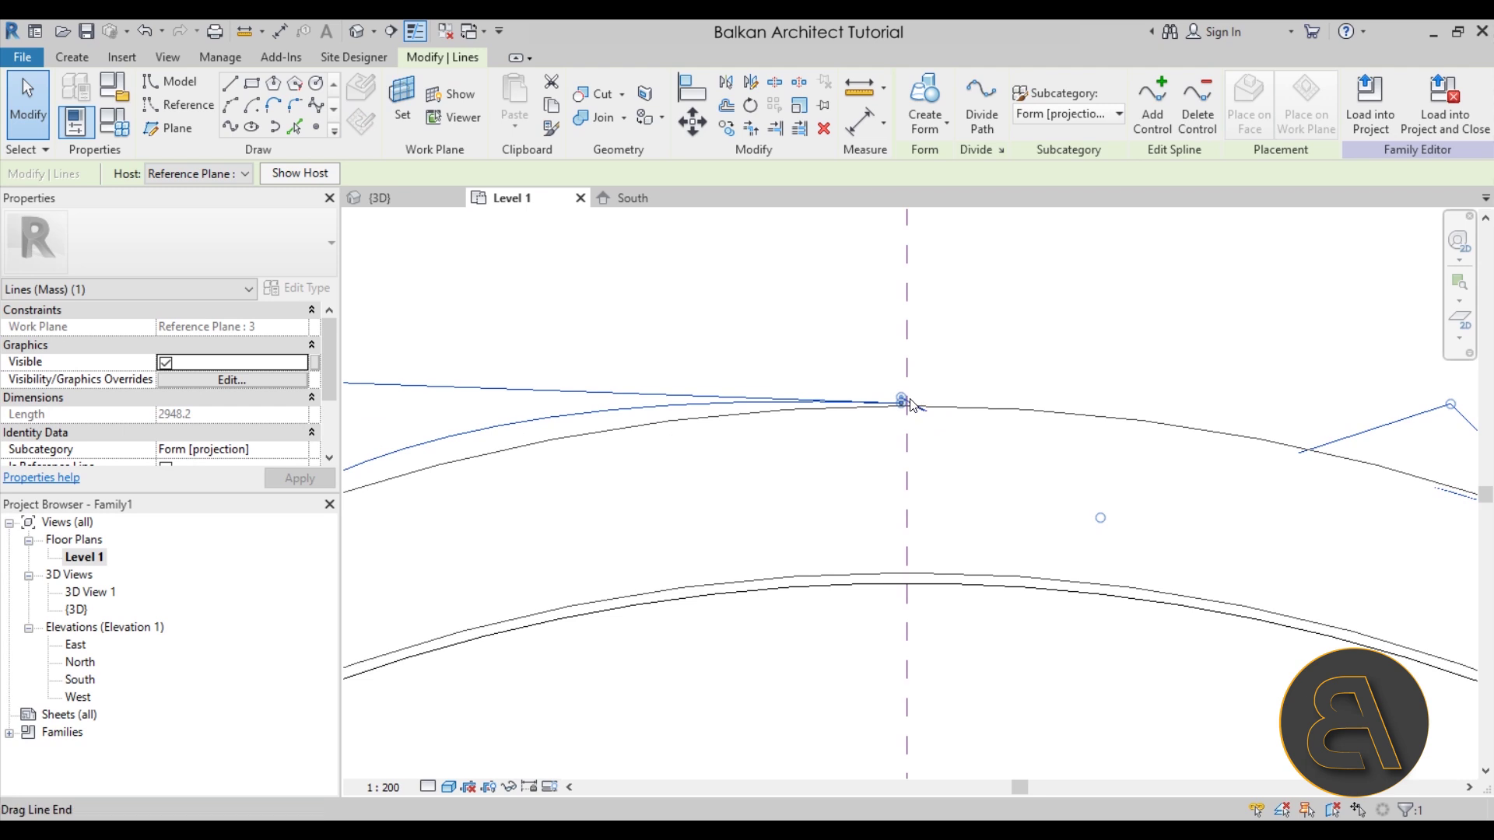
left_click_drag(476, 388, 603, 311)
scroll(933, 398, "up", 4)
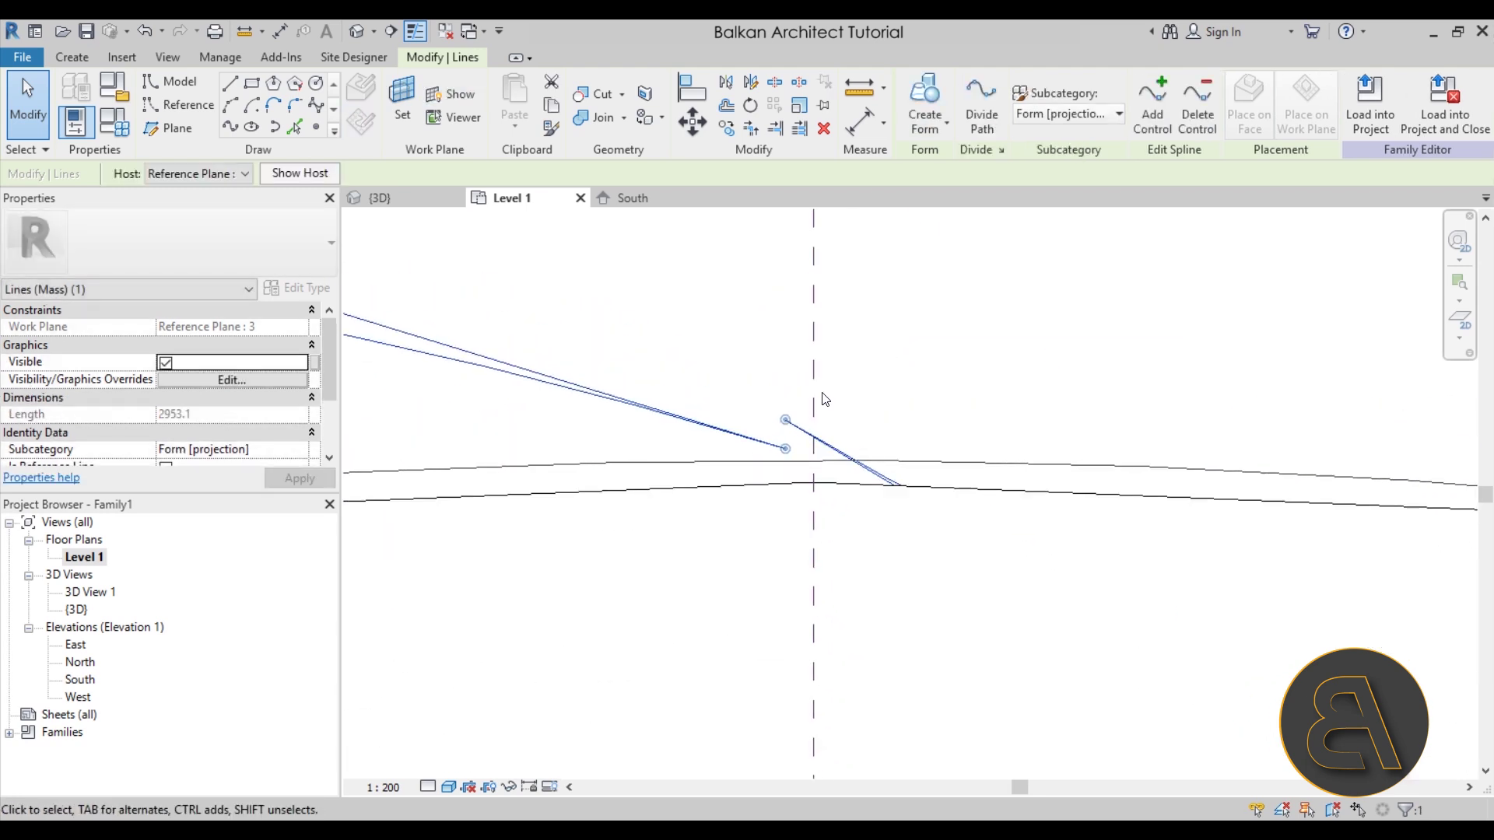
key("Escape")
- Try to relocate the spline's end point near the top of the circle, and undo the resulting distortion
left_click(770, 445)
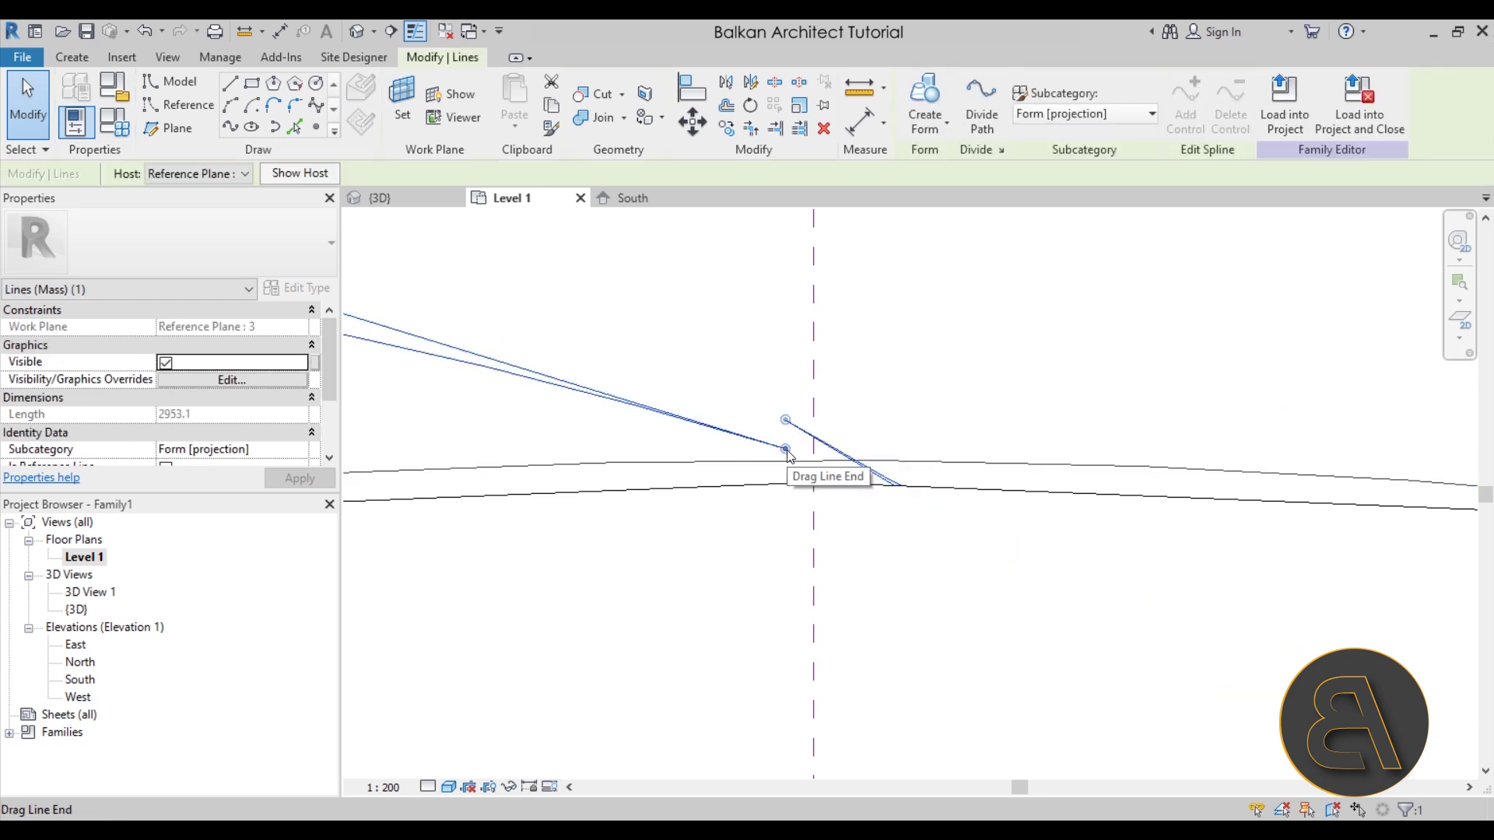
scroll(788, 455, "down", 3)
scroll(788, 452, "up", 1)
left_click_drag(787, 451, 755, 491)
scroll(751, 484, "down", 5)
scroll(756, 490, "down", 5)
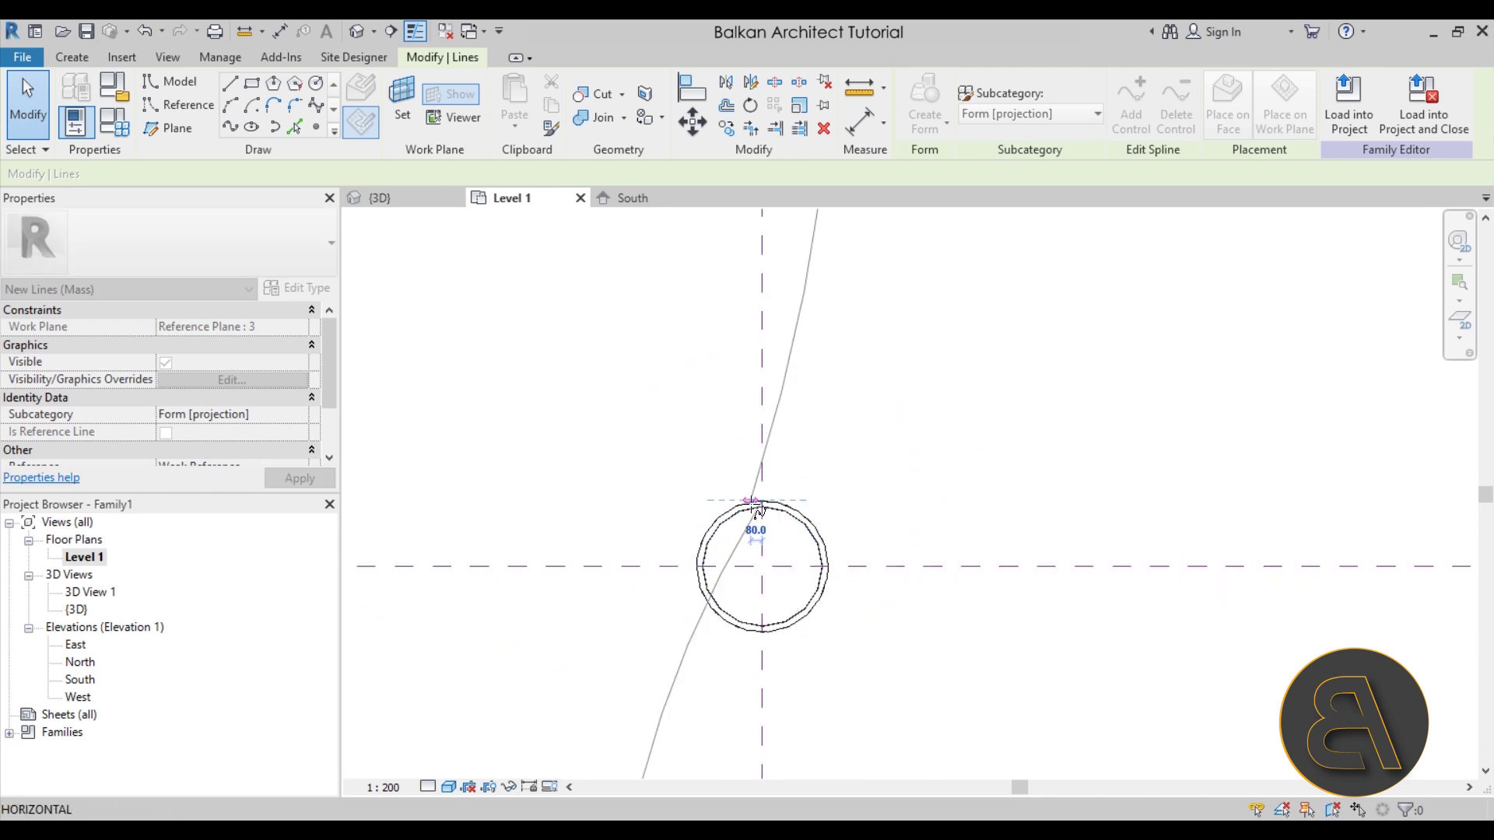
scroll(751, 500, "up", 8)
left_click_drag(751, 500, 747, 501)
scroll(422, 374, "down", 1)
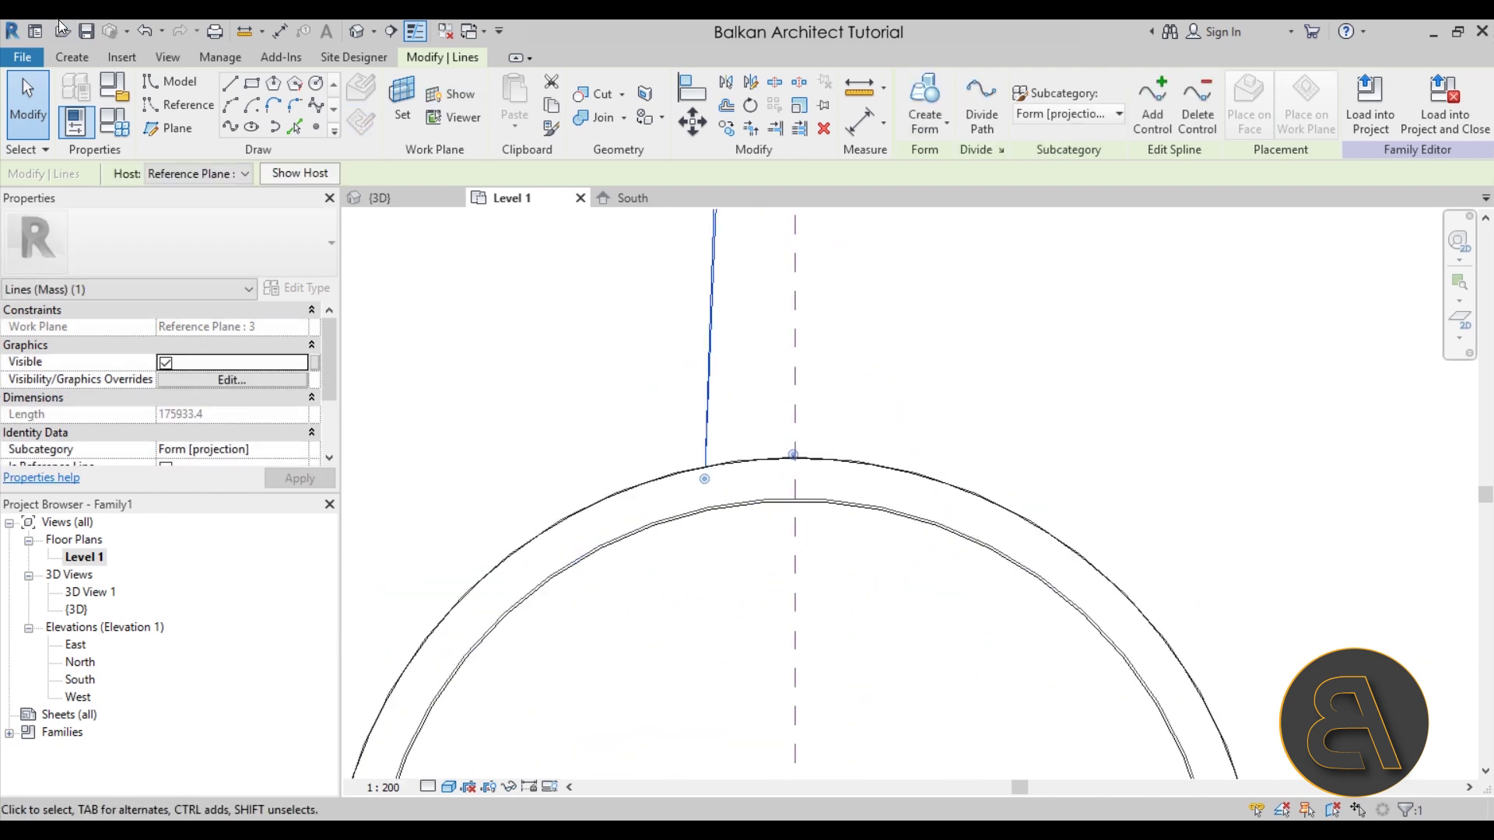
left_click(143, 32)
- Select the wavy spline and move its end point slightly closer to its start point at the top of the circle
scroll(759, 532, "up", 5)
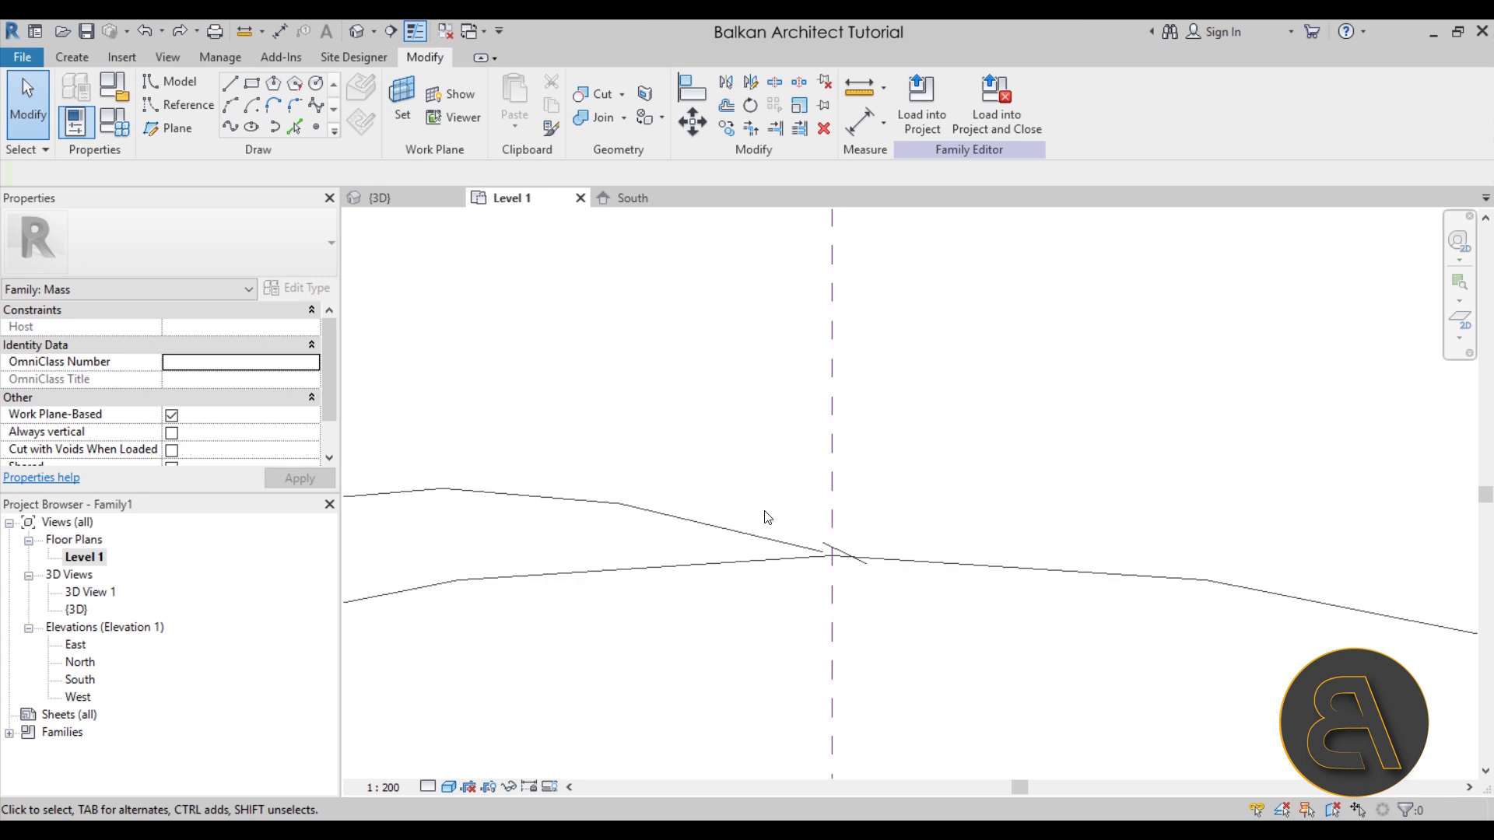
left_click(792, 542)
scroll(832, 559, "up", 3)
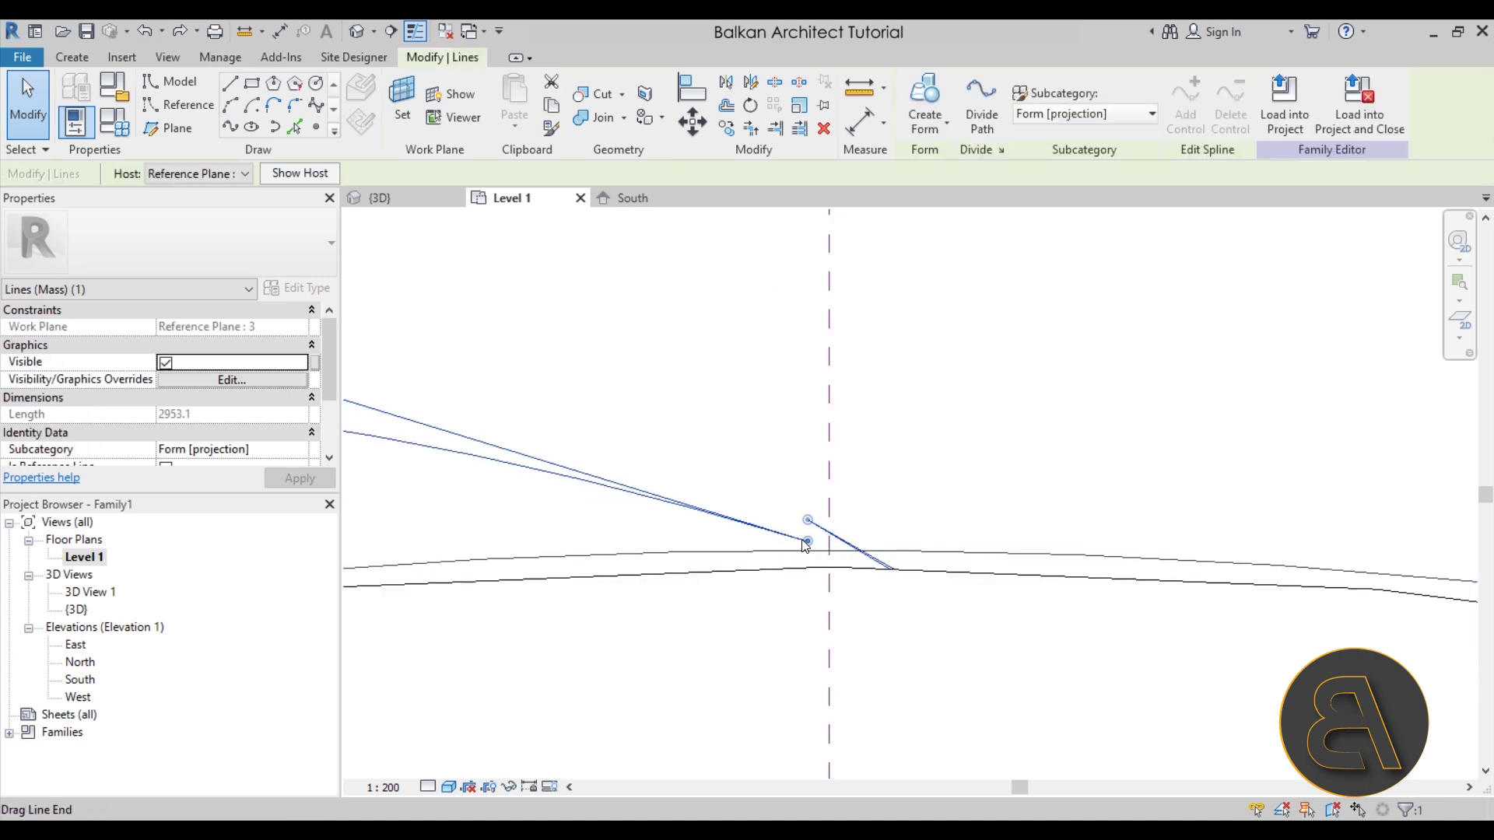
mouse_move(809, 545)
left_mouse_down()
mouse_move(787, 587)
mouse_move(856, 544)
mouse_move(817, 568)
mouse_move(810, 534)
left_mouse_up()
key("Escape")
- Set the Level 1 view's visual style to Wireframe and check the complete wavy spline against the circles
scroll(887, 407, "down", 6)
middle_click_drag(816, 366, 884, 390)
left_click(454, 791)
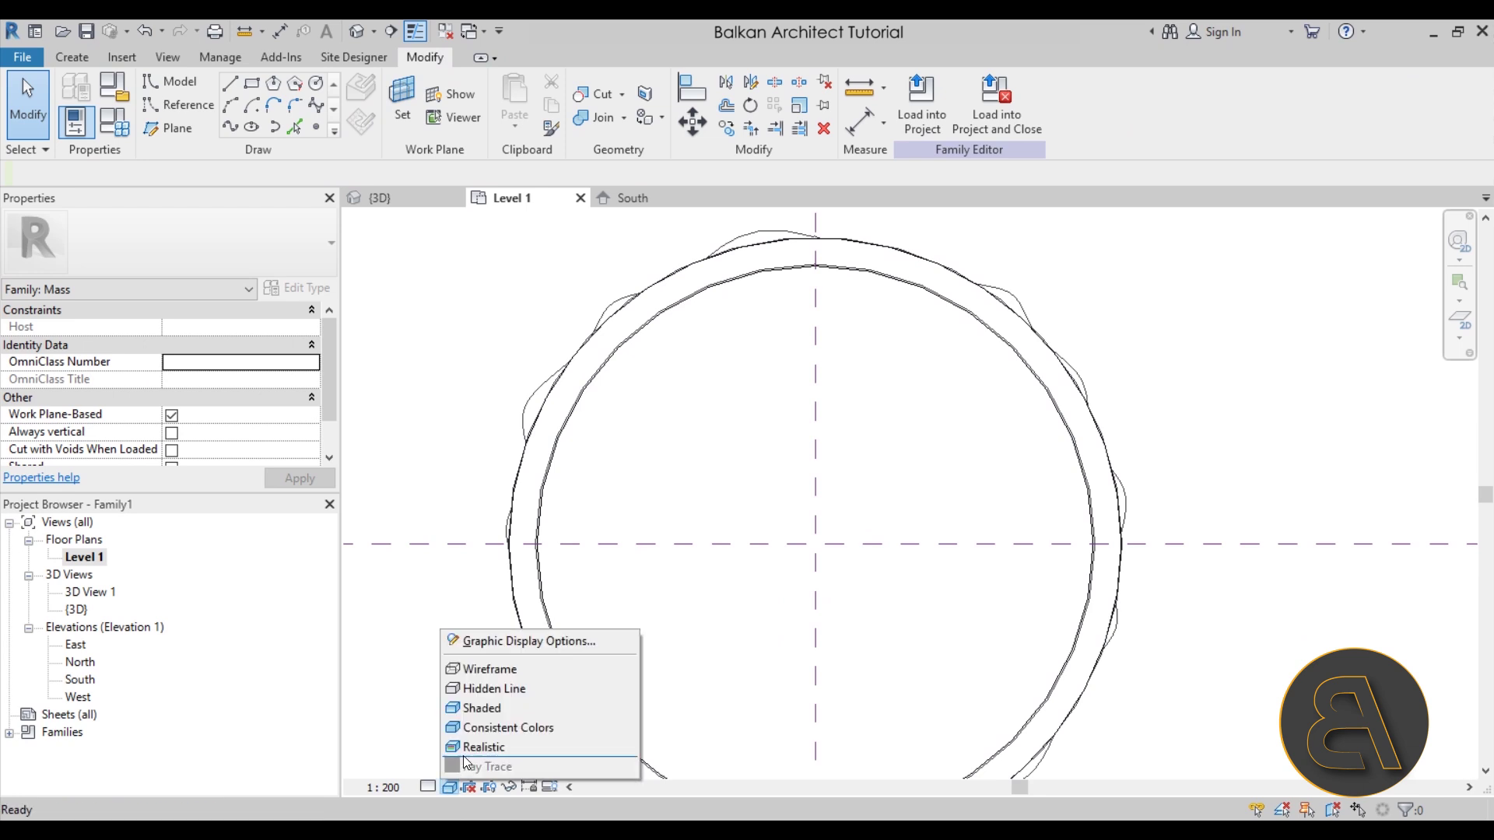
left_click(485, 674)
middle_click_drag(772, 366, 739, 365)
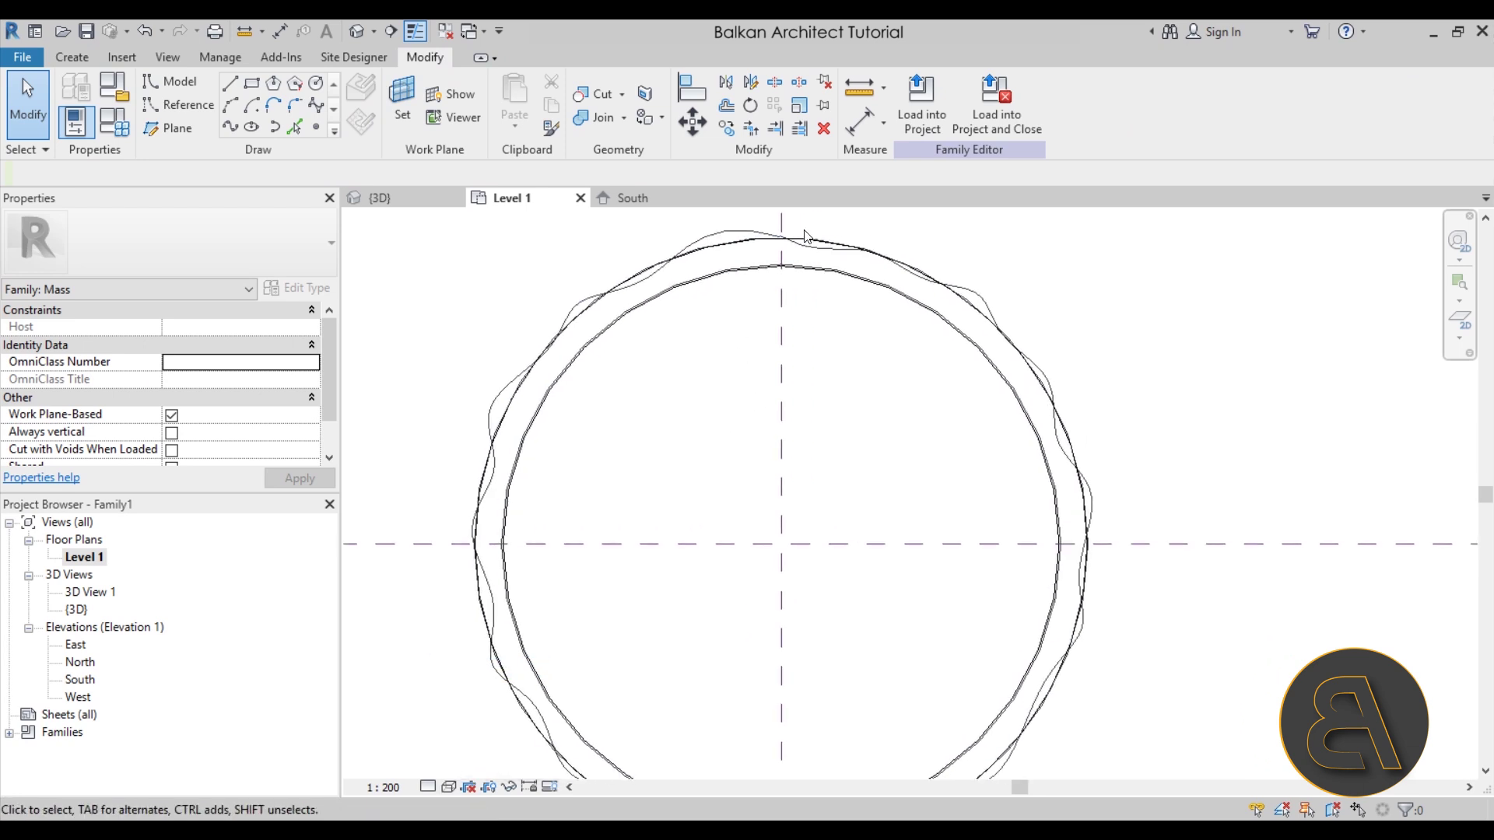
scroll(881, 461, "down", 1)
middle_click_drag(800, 496, 757, 521)
scroll(826, 292, "up", 2)
scroll(827, 297, "up", 2)
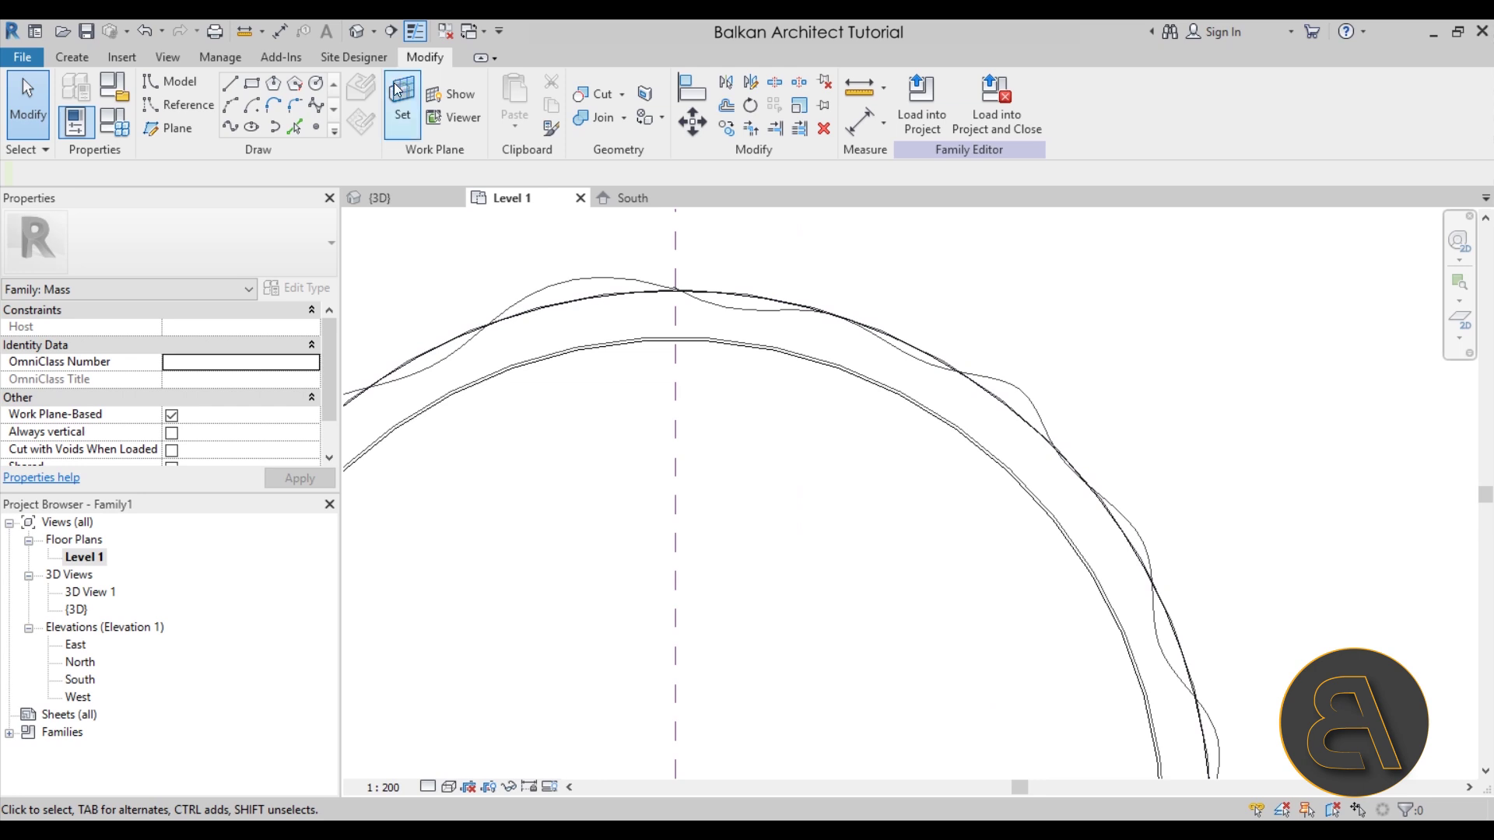
- Set the work plane to Reference Plane : 4 and prepare a model spline with Draw on Work Plane active
left_click(399, 109)
left_click(510, 316)
left_click(426, 385)
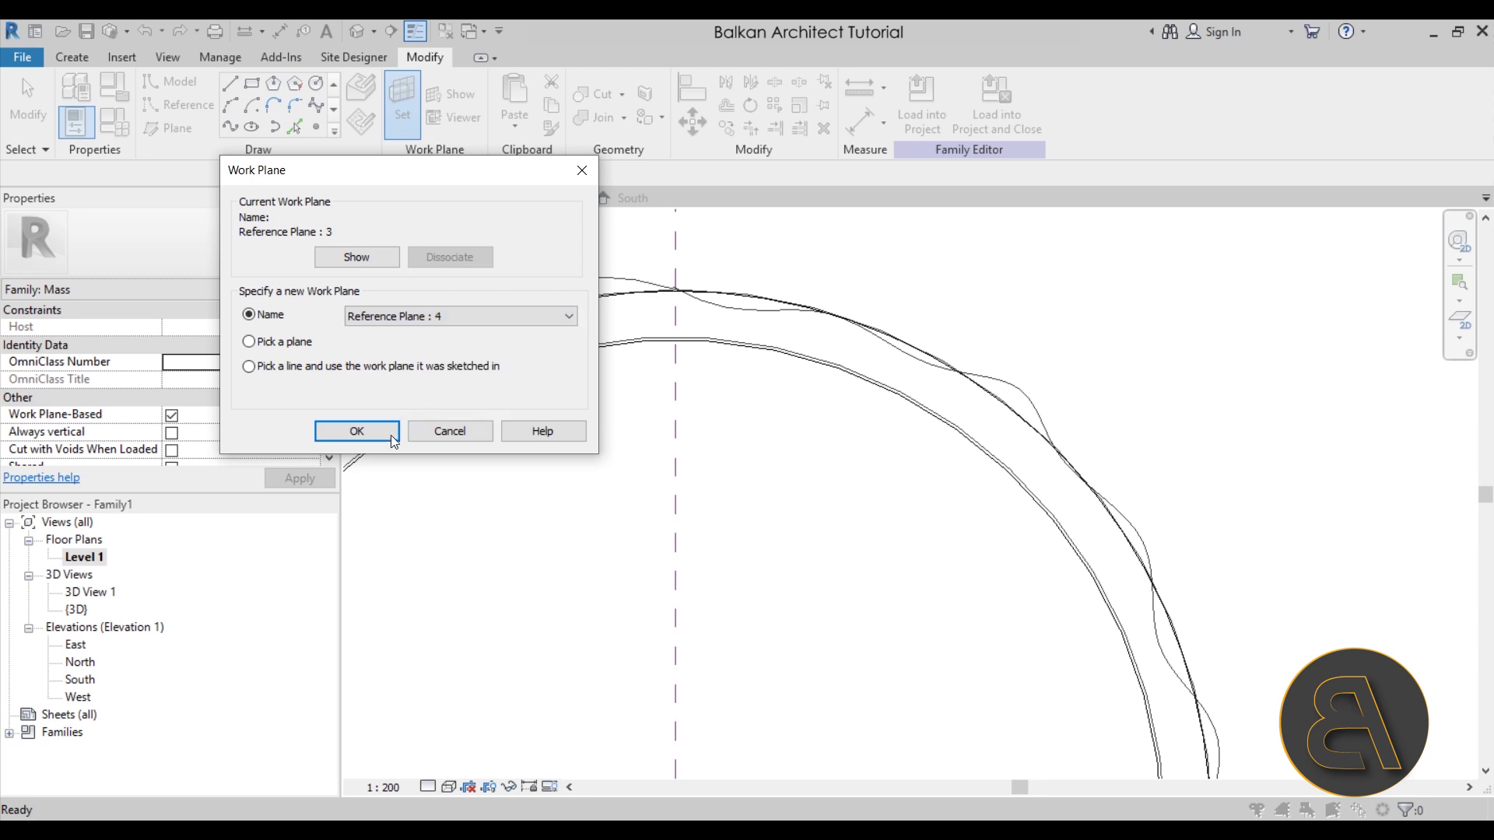
left_click(357, 432)
left_click(311, 105)
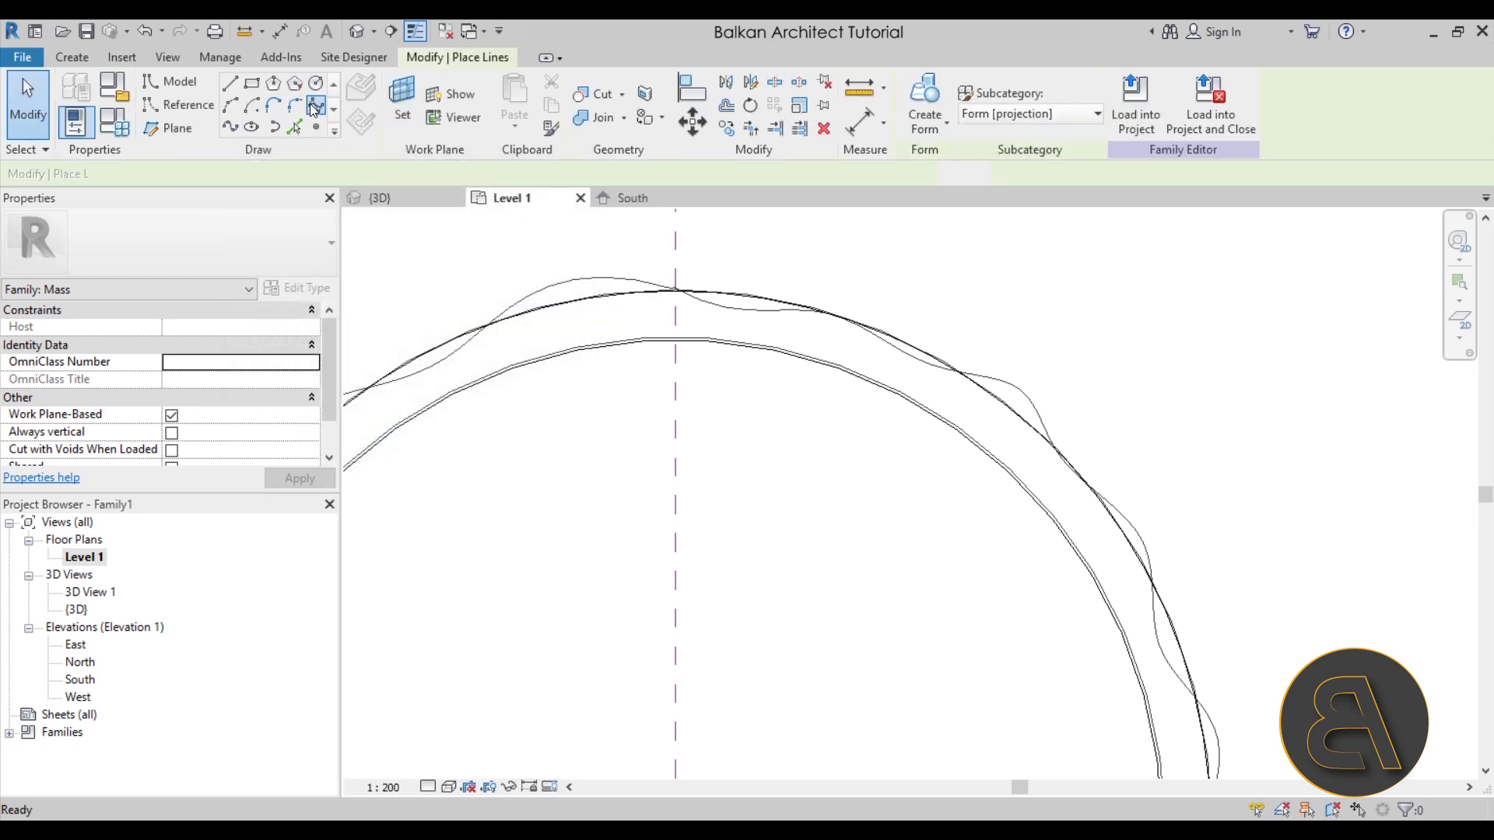
left_click(319, 179)
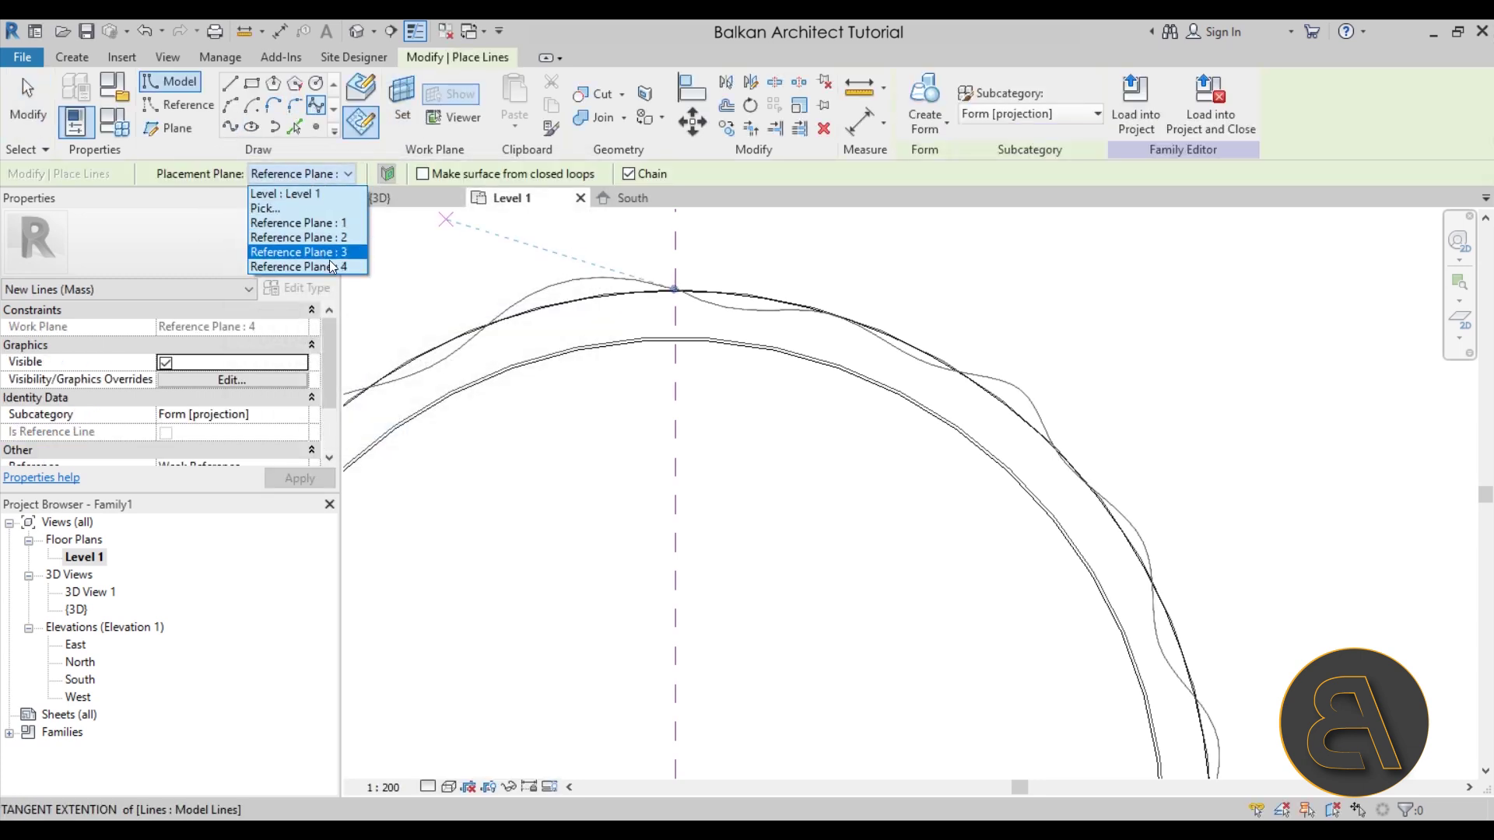
left_click(326, 269)
left_click(301, 176)
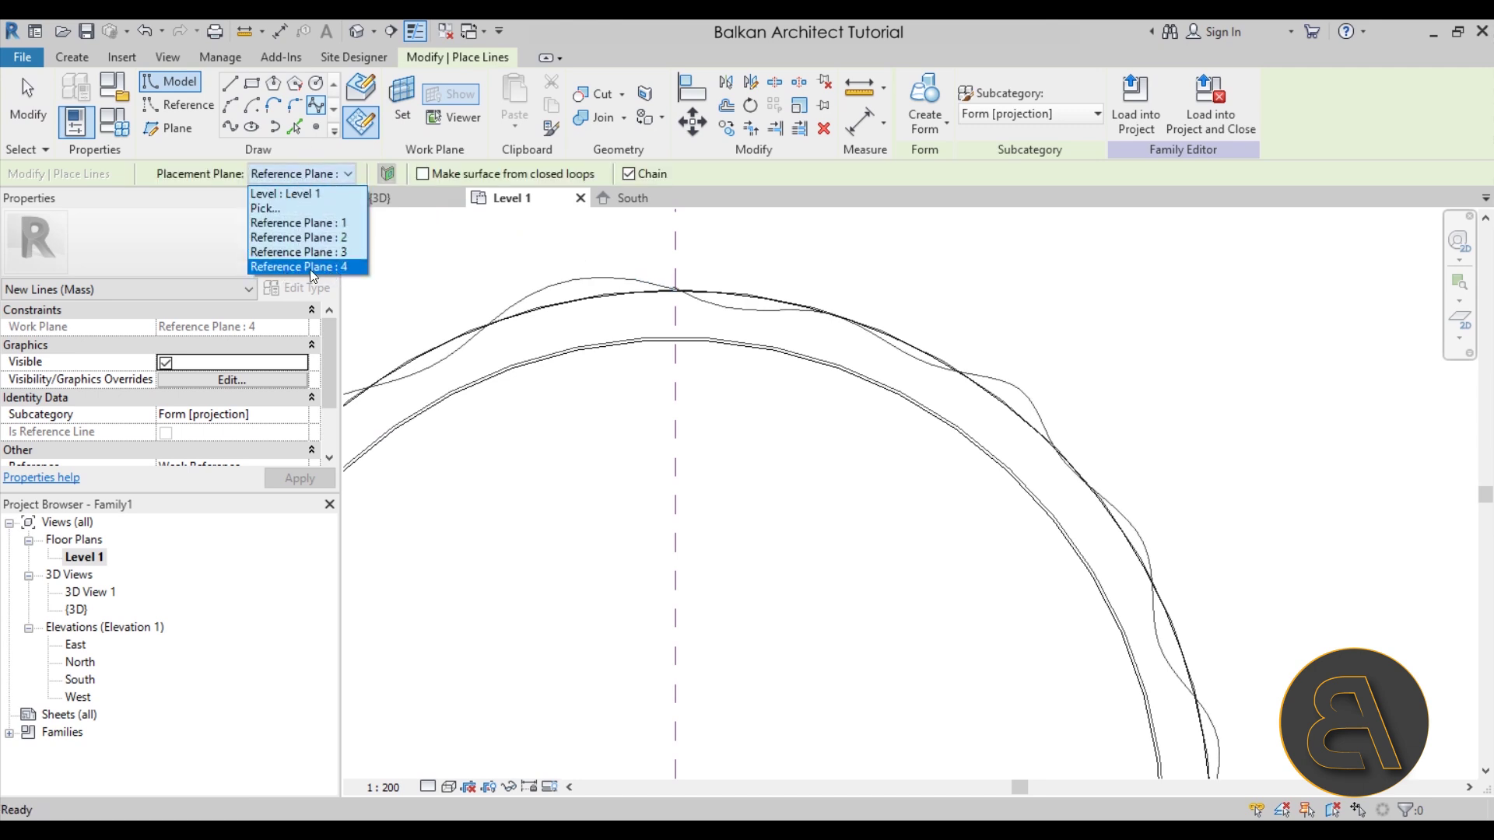
left_click(310, 267)
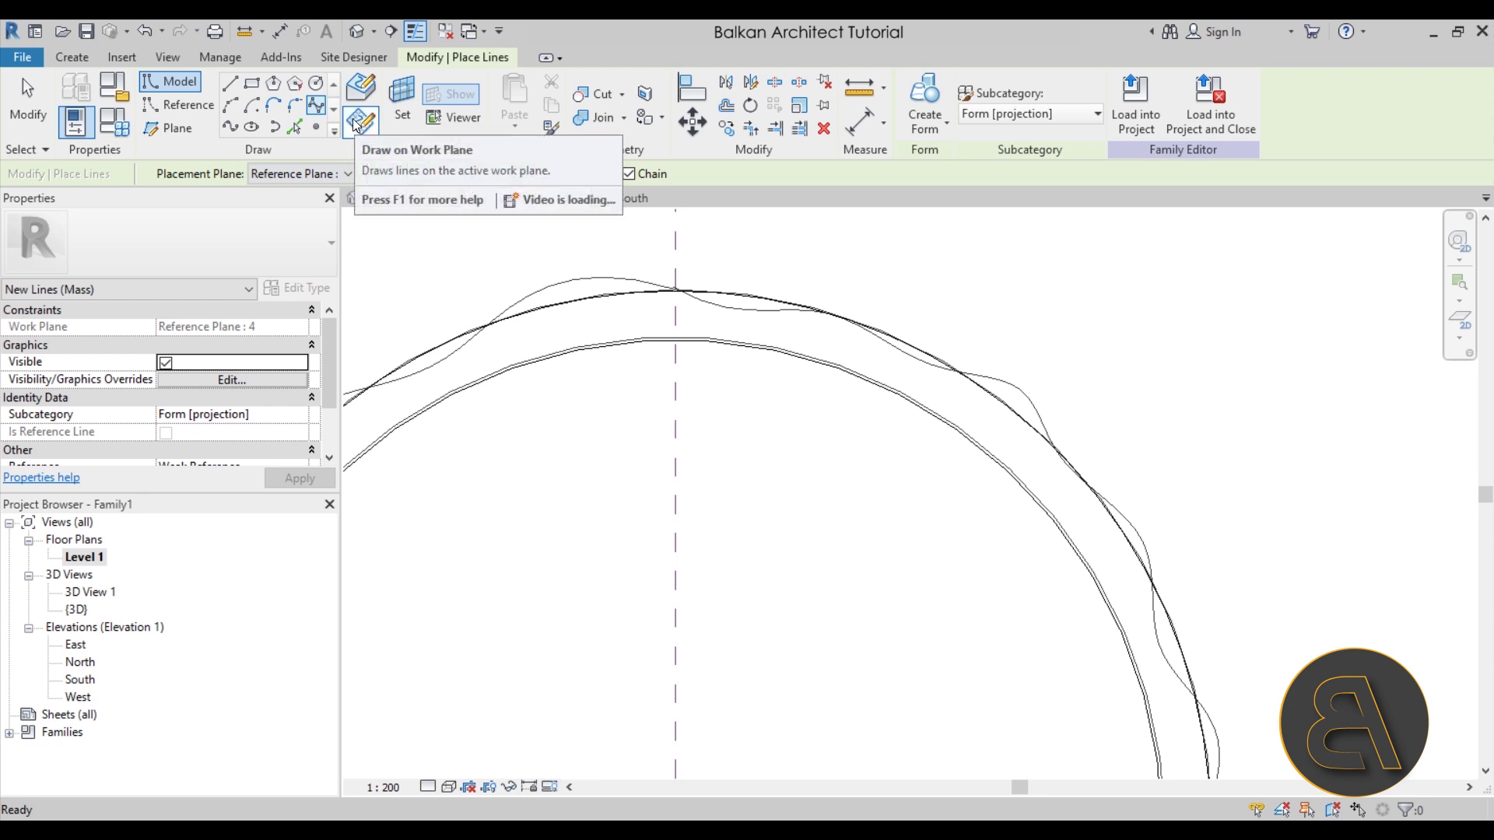
left_click(358, 123)
- Start the spline at the circle's top on the vertical centre plane and zigzag four control points deep inside and far outside the upper-right arc
scroll(681, 335, "up", 6)
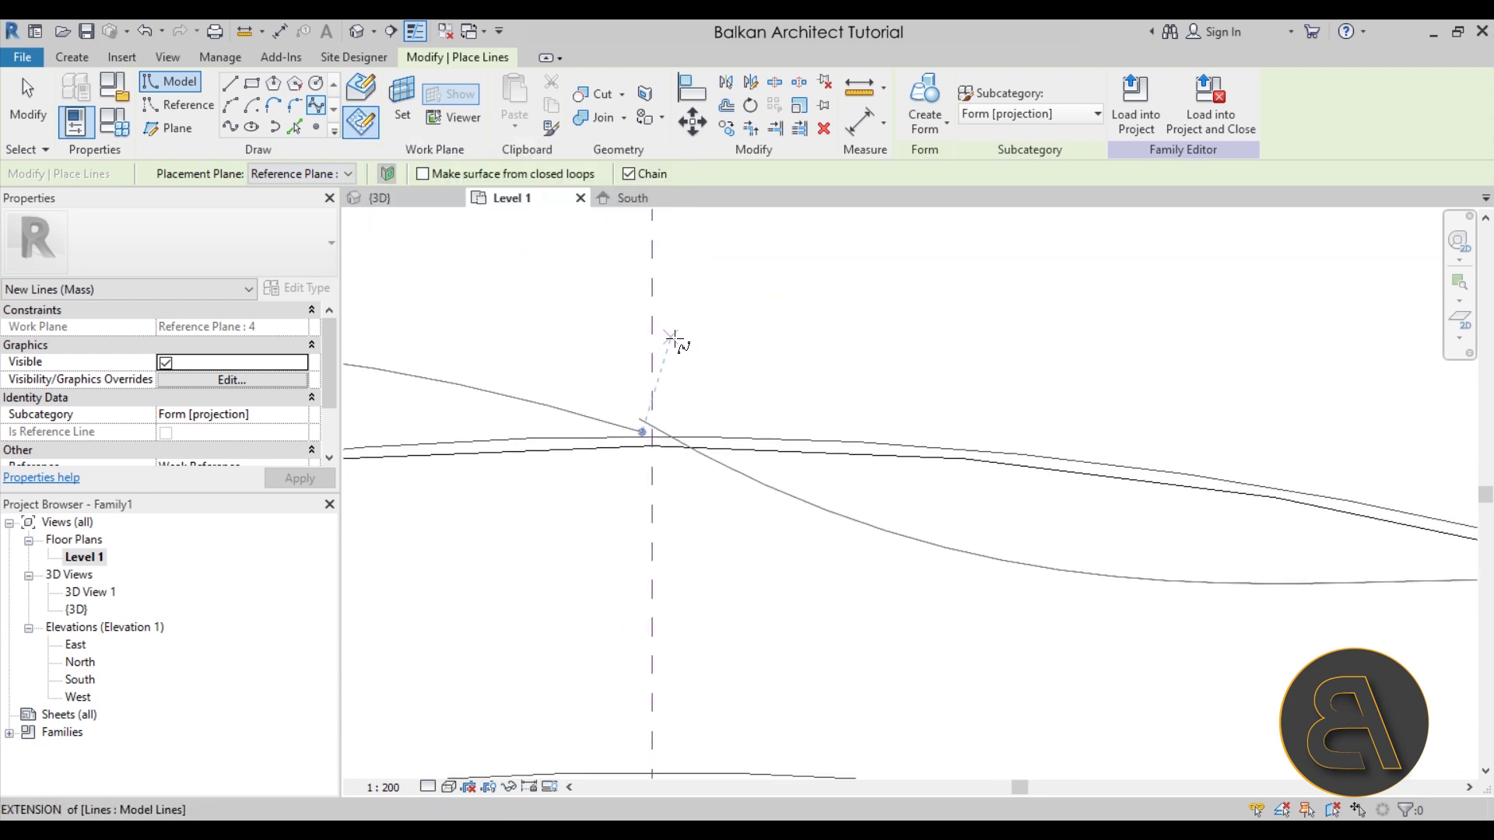
left_click(653, 396)
scroll(779, 474, "down", 5)
middle_click_drag(830, 567, 727, 397)
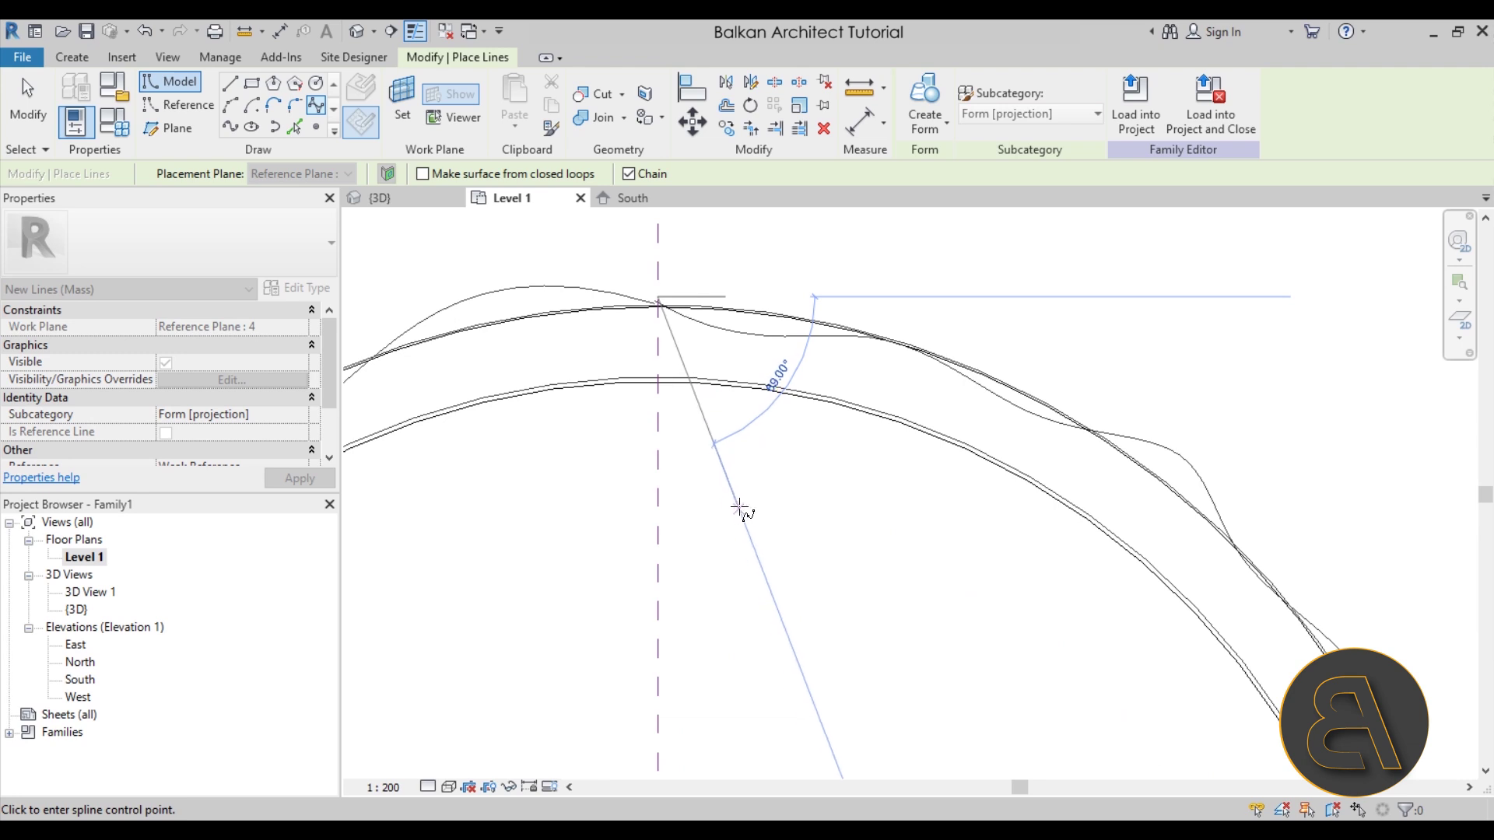
scroll(687, 465, "down", 1)
middle_click_drag(687, 465, 660, 534)
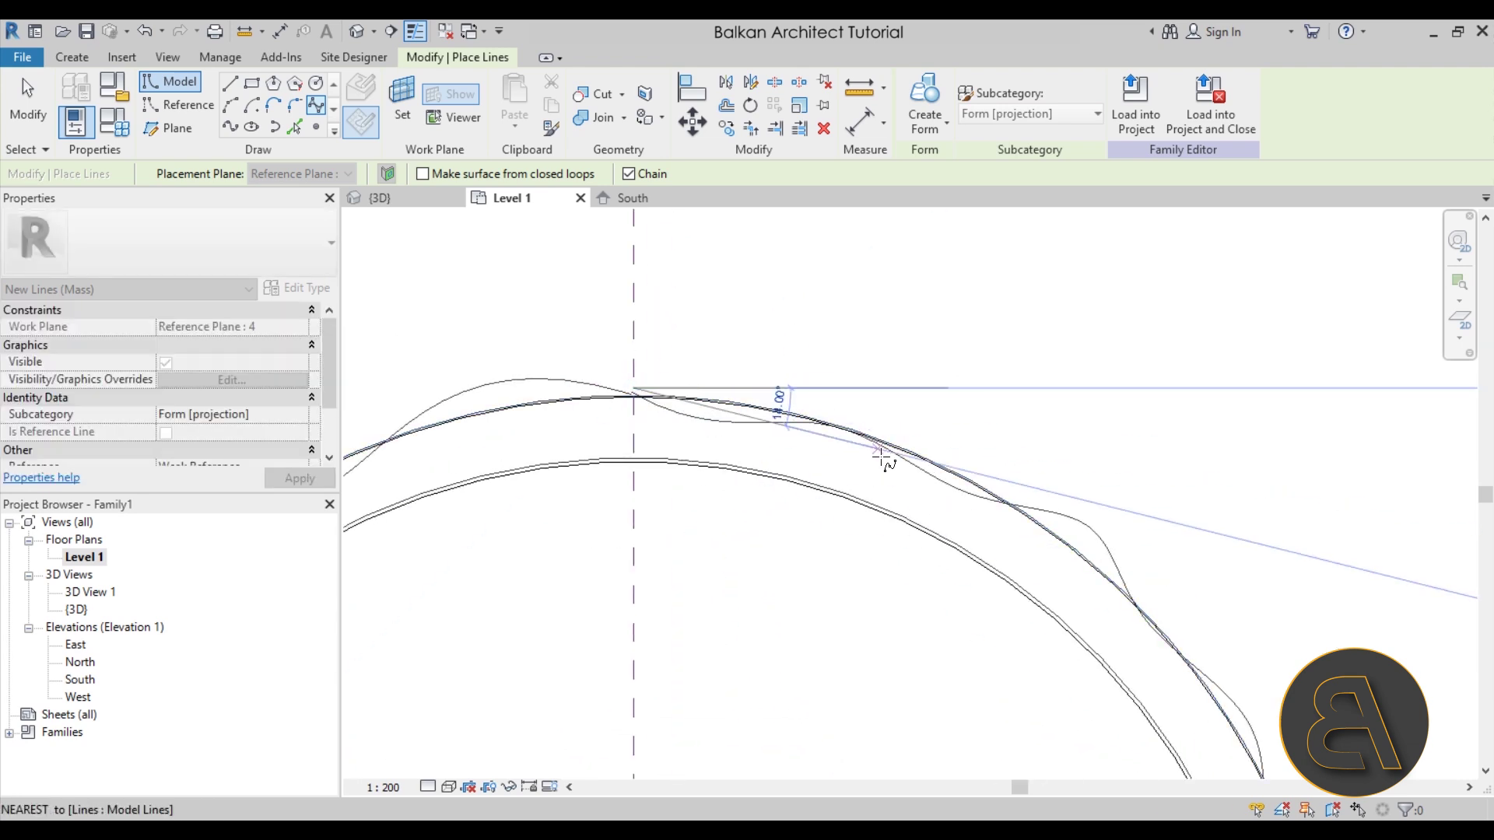
left_click(684, 648)
left_click(908, 263)
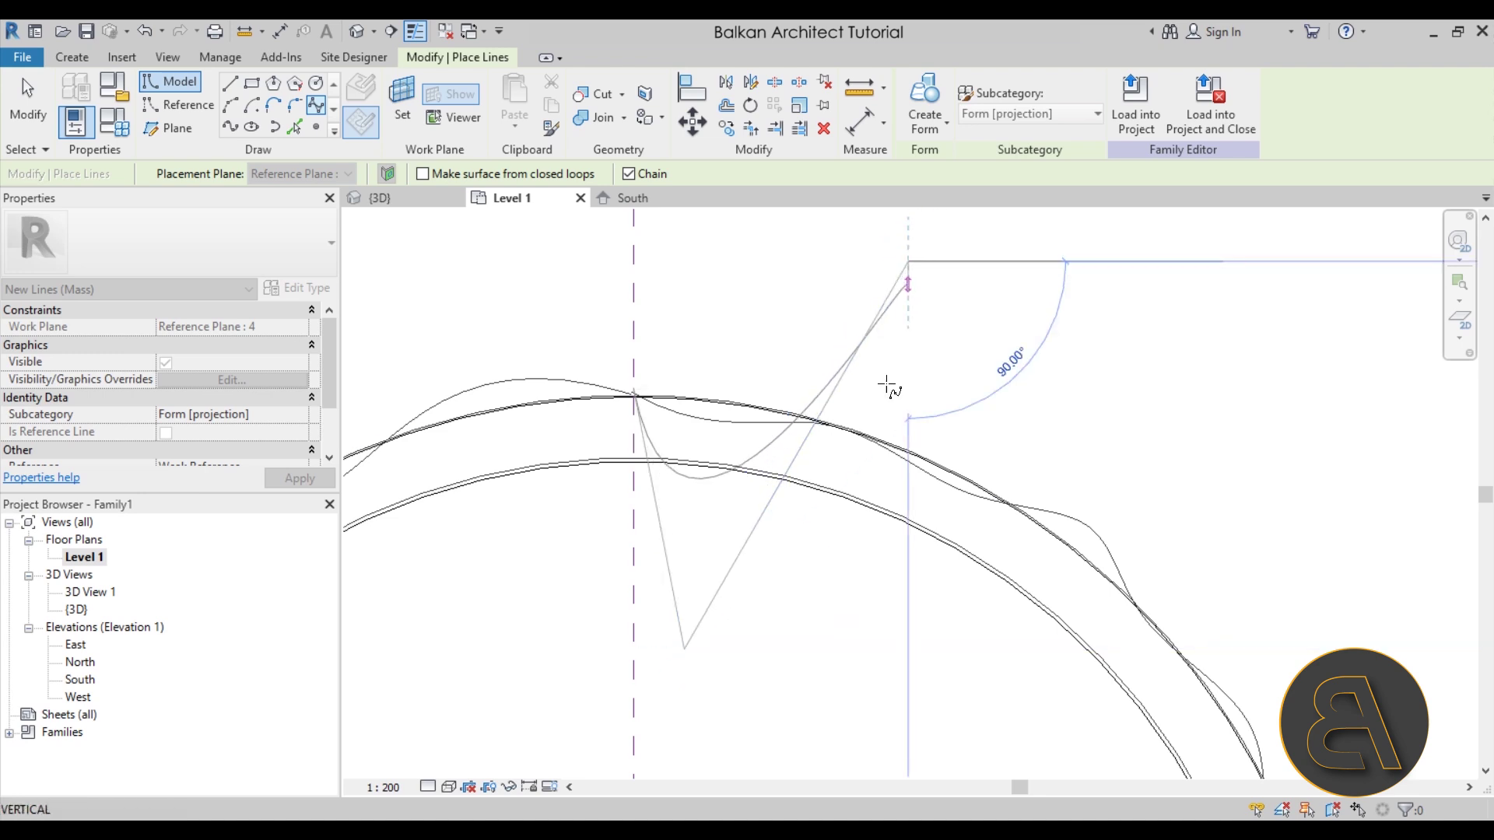
left_click(835, 724)
left_click(1237, 364)
- Continue the spline on Reference Plane : 4 down the circle's right side, alternating five control points well inside and outside the circles
scroll(1115, 562, "down", 2)
middle_click_drag(1115, 562, 797, 290)
scroll(723, 440, "up", 1)
left_click(705, 436)
scroll(1012, 323, "down", 2)
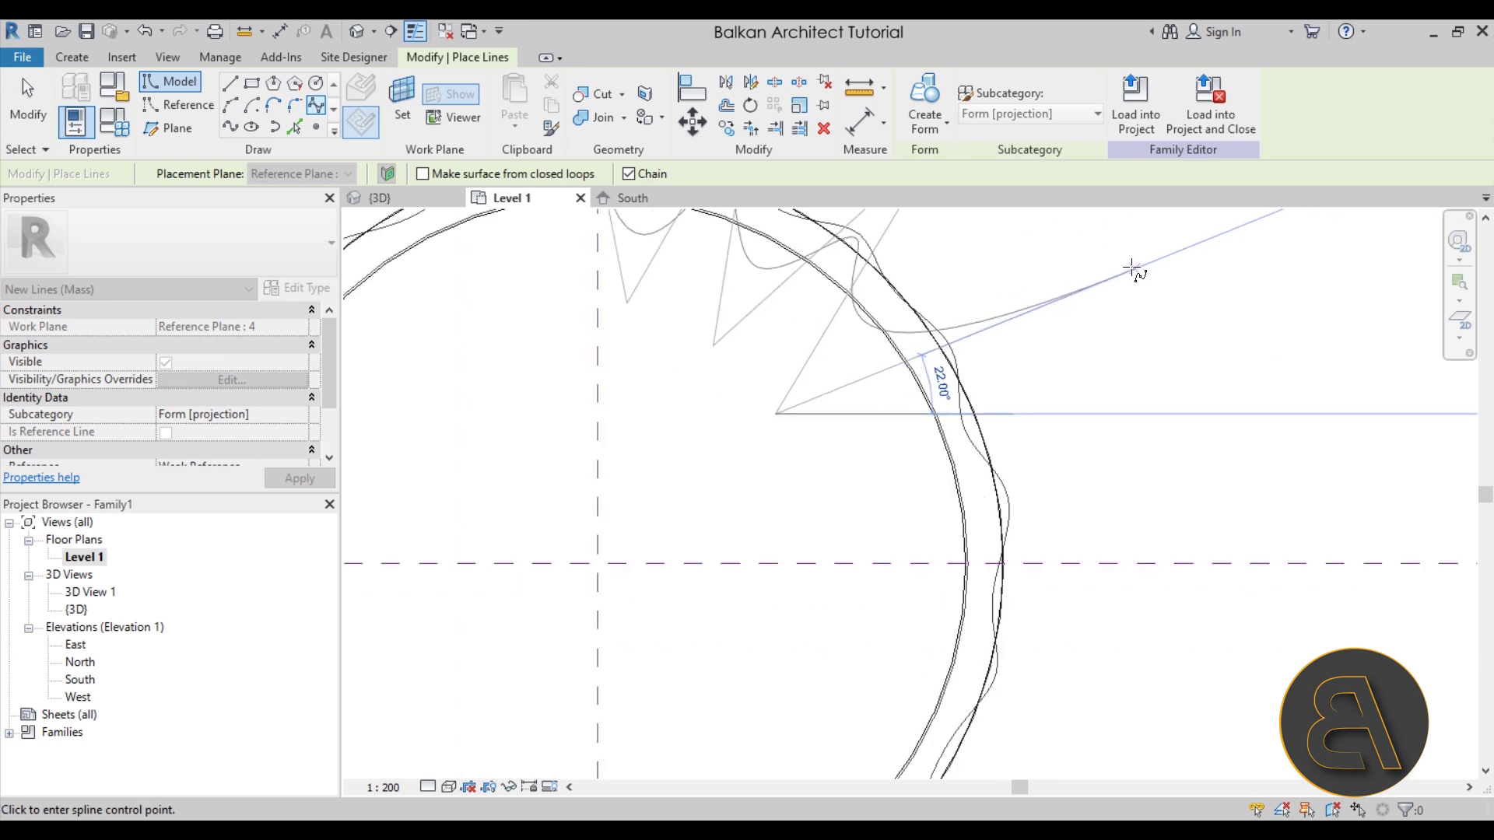
left_click(1090, 265)
left_click(778, 531)
left_click(1237, 433)
left_click(808, 617)
- Extend the zigzag spline along the lower-right arc to the bottom centre, alternating control points well outside and inside the circles
middle_click_drag(844, 618, 482, 385)
left_click(822, 478)
left_click(409, 453)
middle_click_drag(654, 713, 924, 457)
left_click(926, 550)
left_click(558, 251)
left_click(677, 702)
left_click(495, 266)
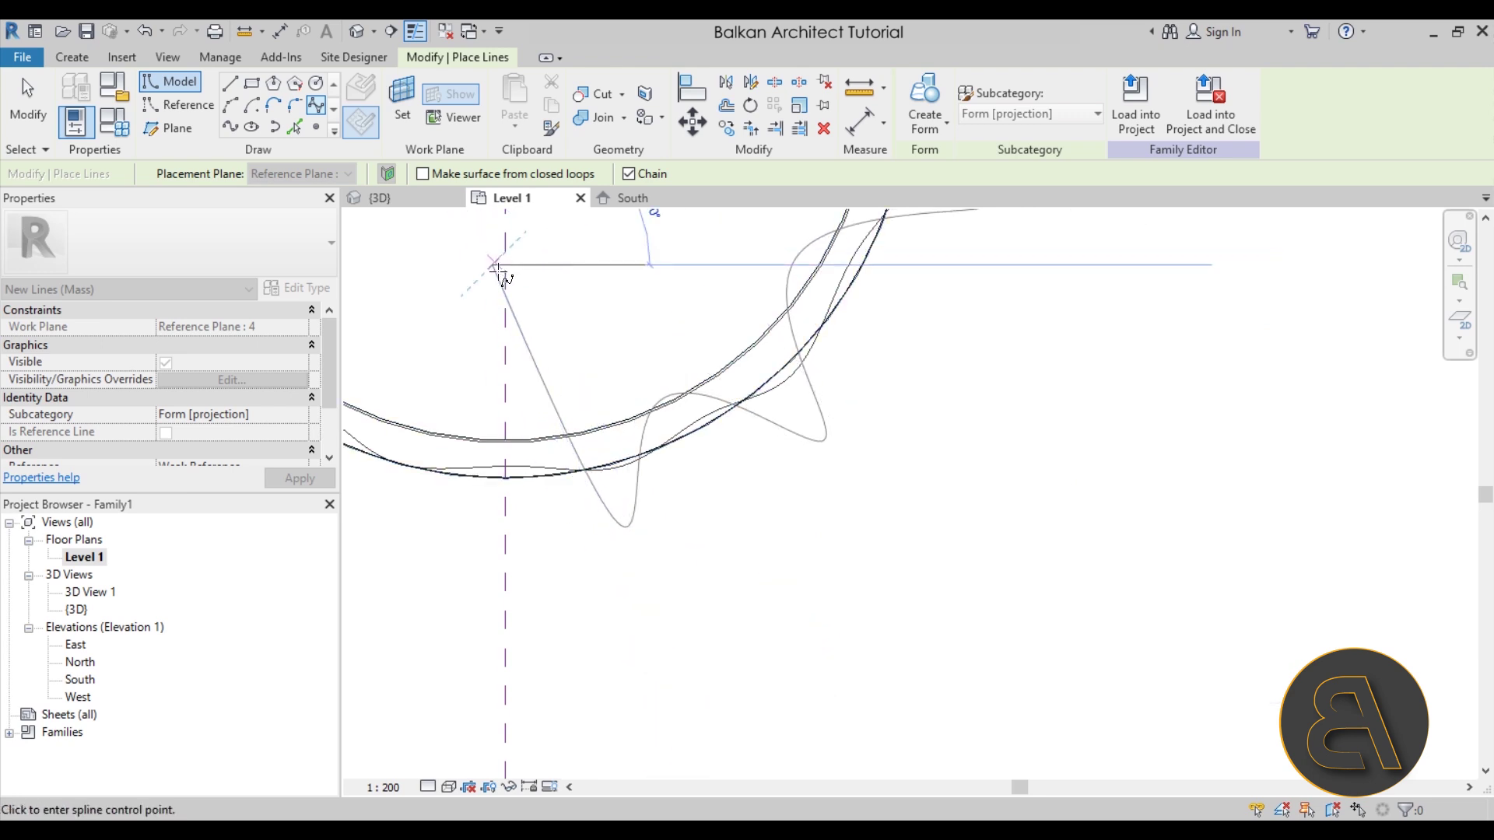
- Extend the zigzag spline along the lower-left arc with four control points alternating outside and inside the circles
middle_click_drag(393, 624, 811, 667)
left_click(713, 712)
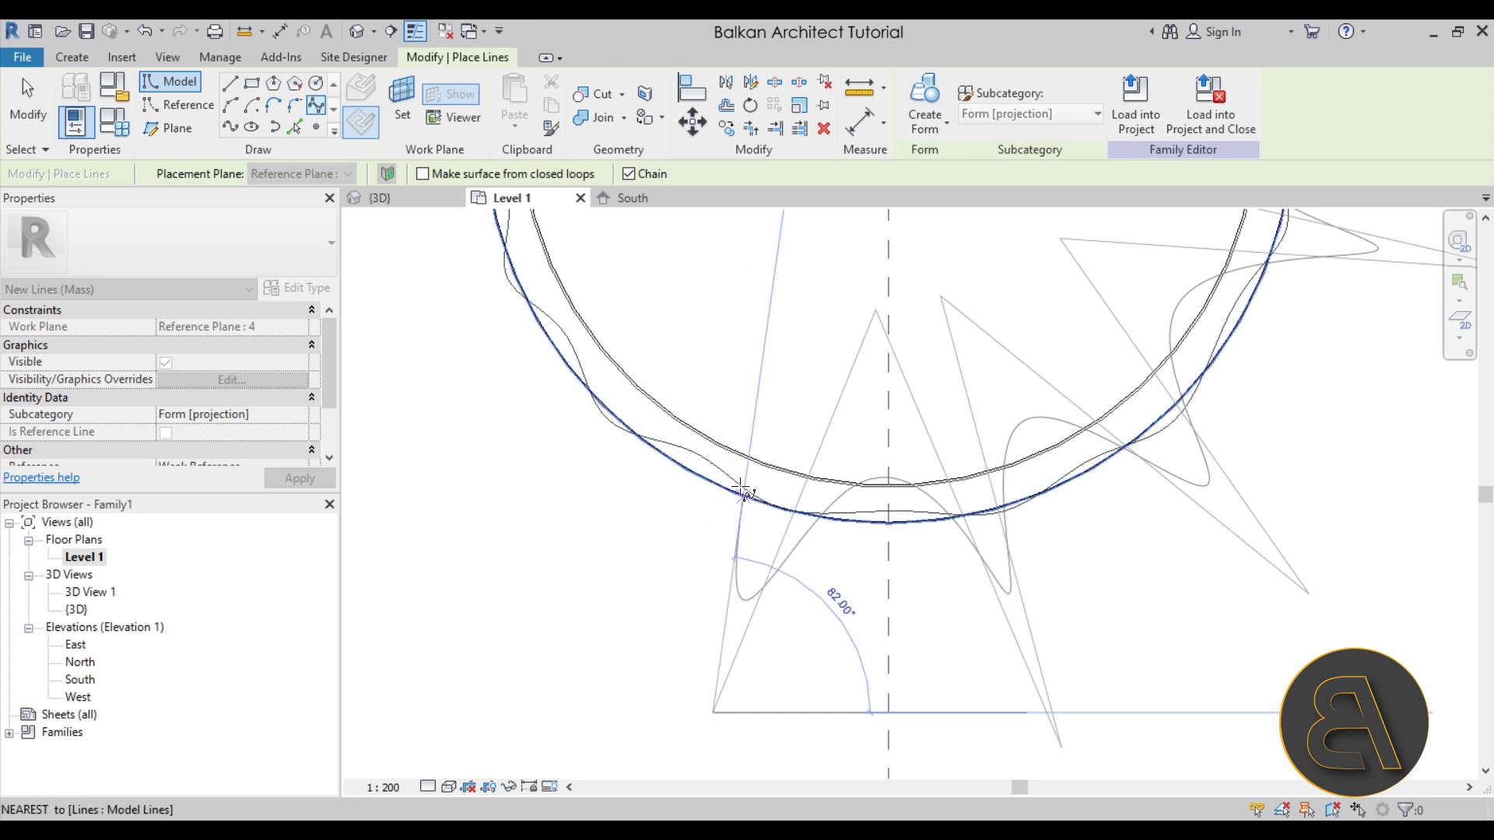
left_click(779, 289)
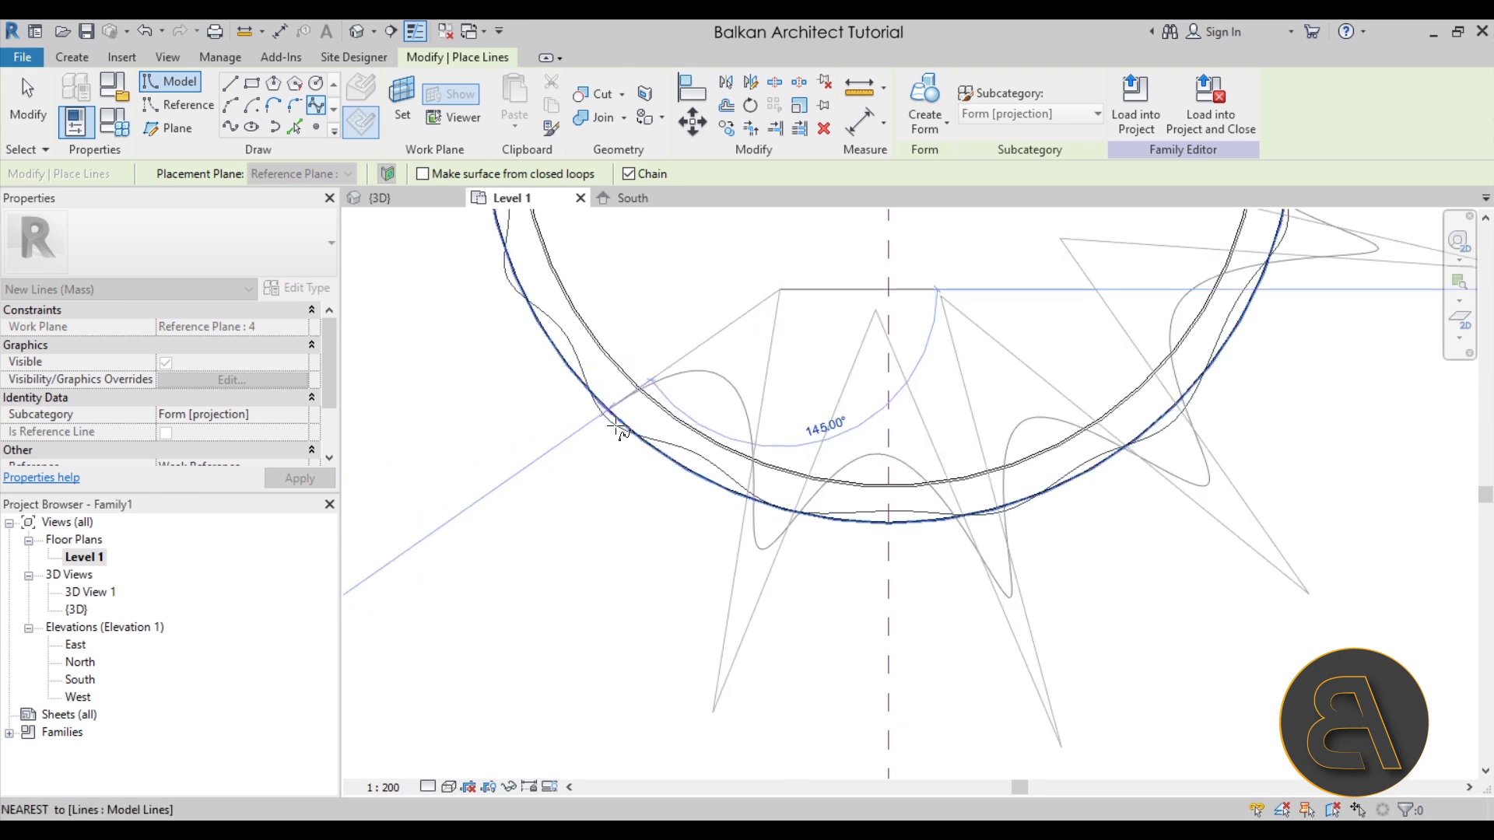
left_click(423, 600)
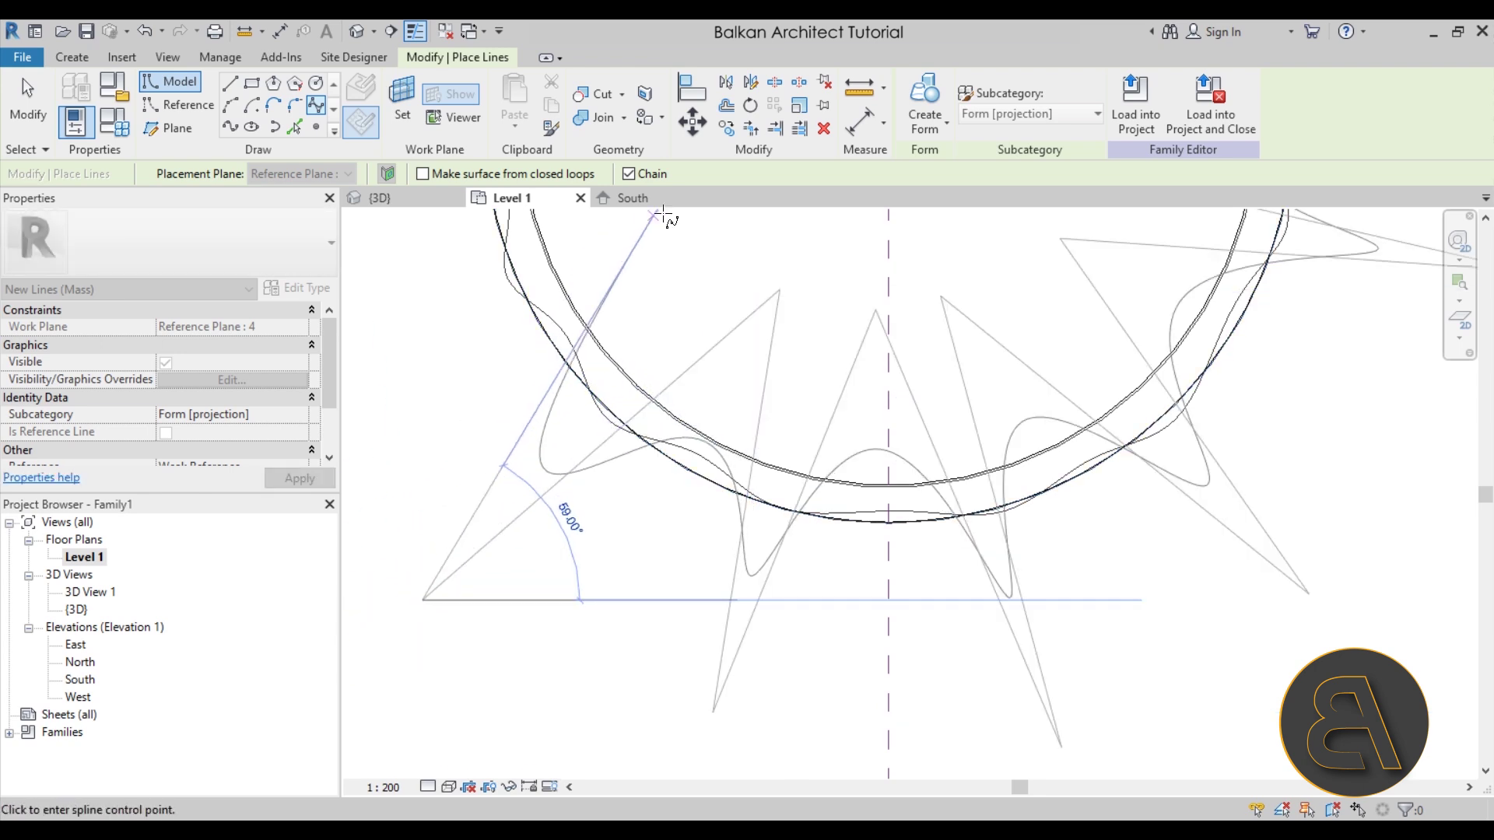
left_click(696, 260)
- Carry the zigzag spline up past the circle's left side with four more alternating outside and inside control points
scroll(669, 358, "down", 2)
middle_click_drag(657, 389, 750, 564)
left_click(540, 516)
left_click(757, 381)
left_click(519, 379)
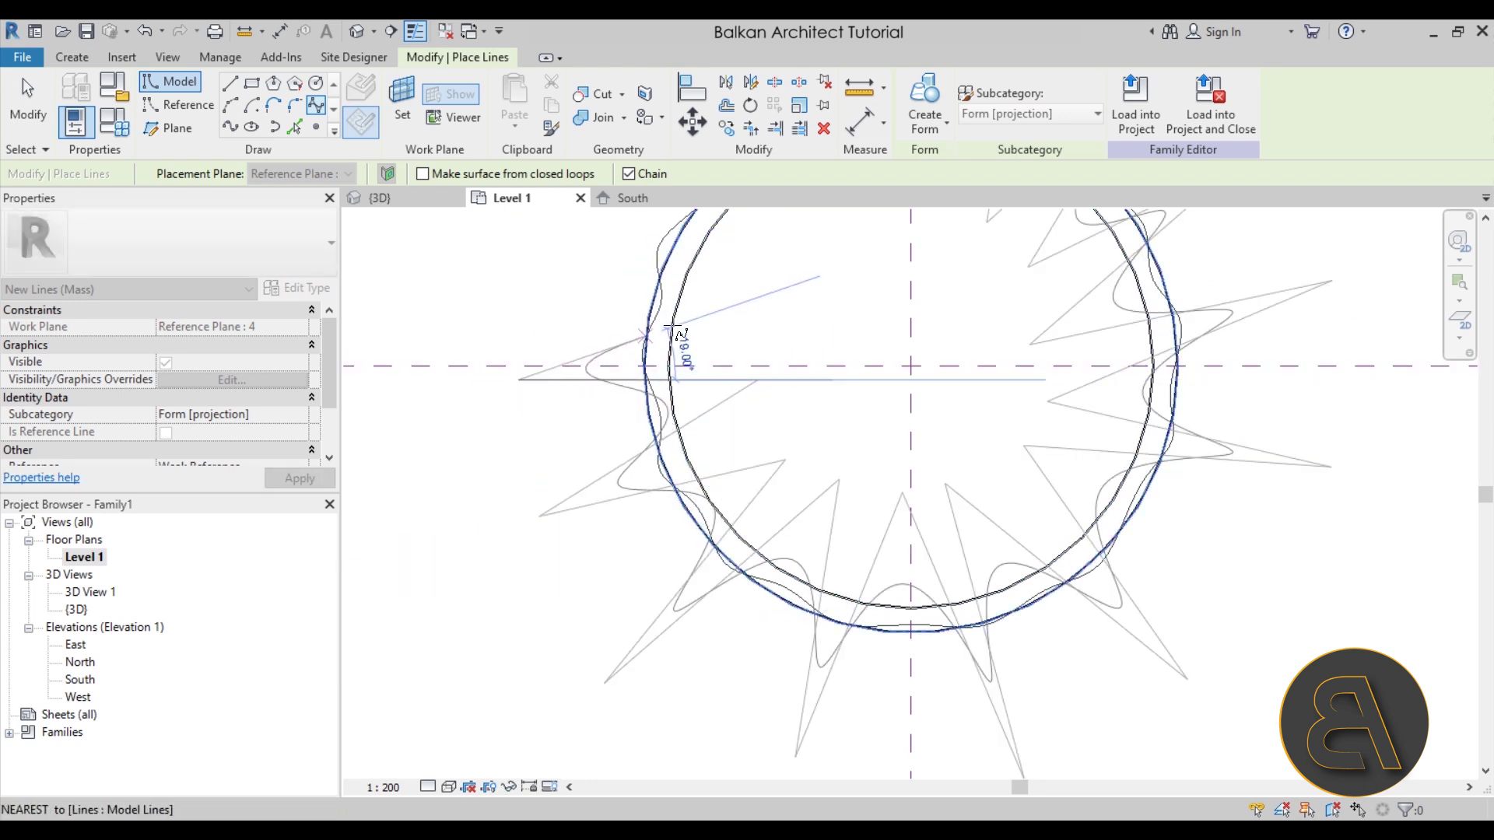
left_click(753, 312)
- Continue the zigzag spline over the upper-left arc toward the top, alternating control points inside and outside the circles
middle_click_drag(591, 225, 663, 448)
left_click(706, 465)
left_click(579, 302)
left_click(774, 441)
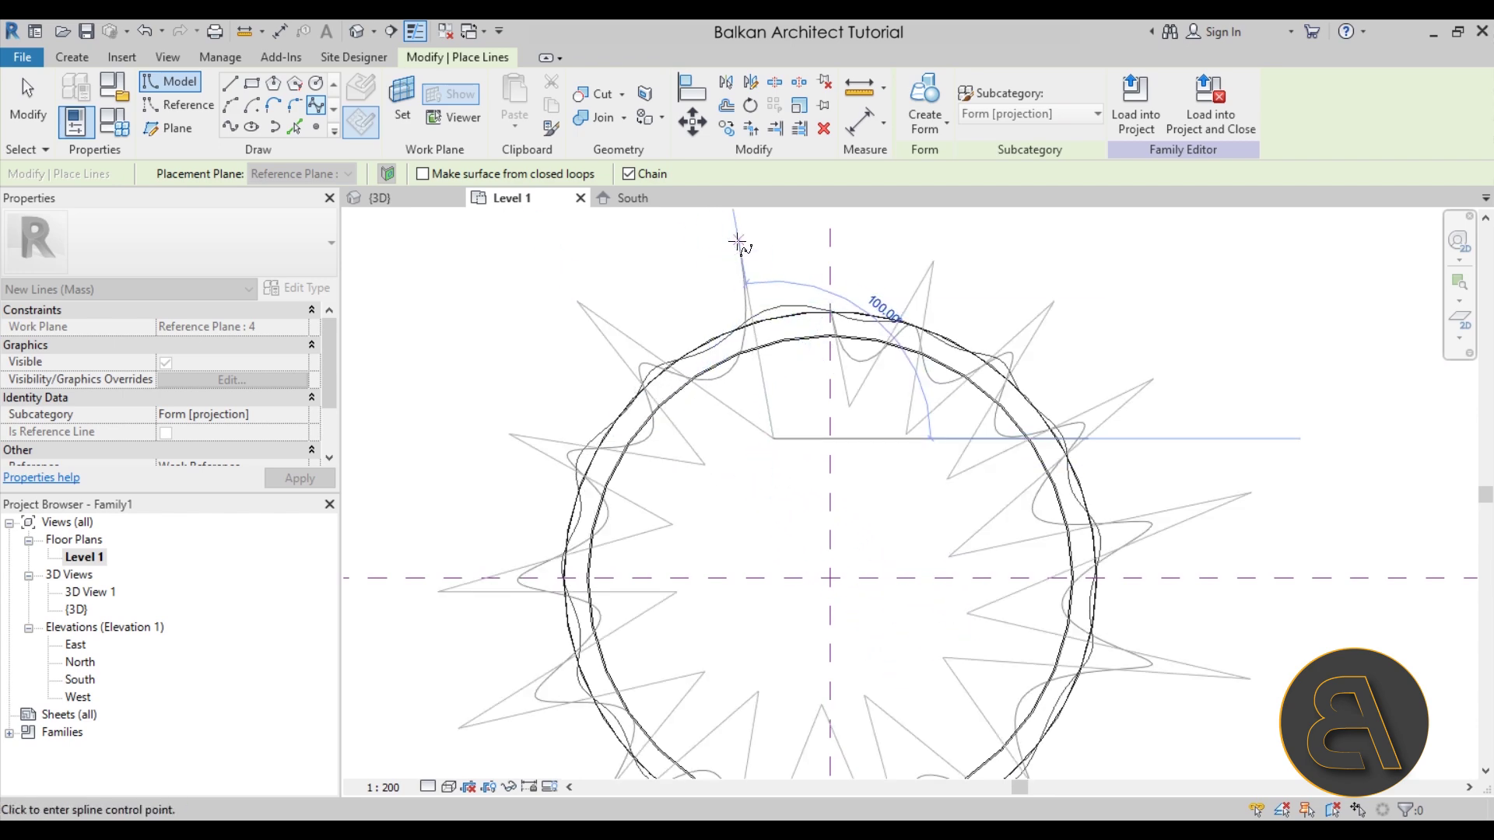
- End the spline at the top of the circles, just left of its start point, leaving a small gap
scroll(844, 264, "up", 5)
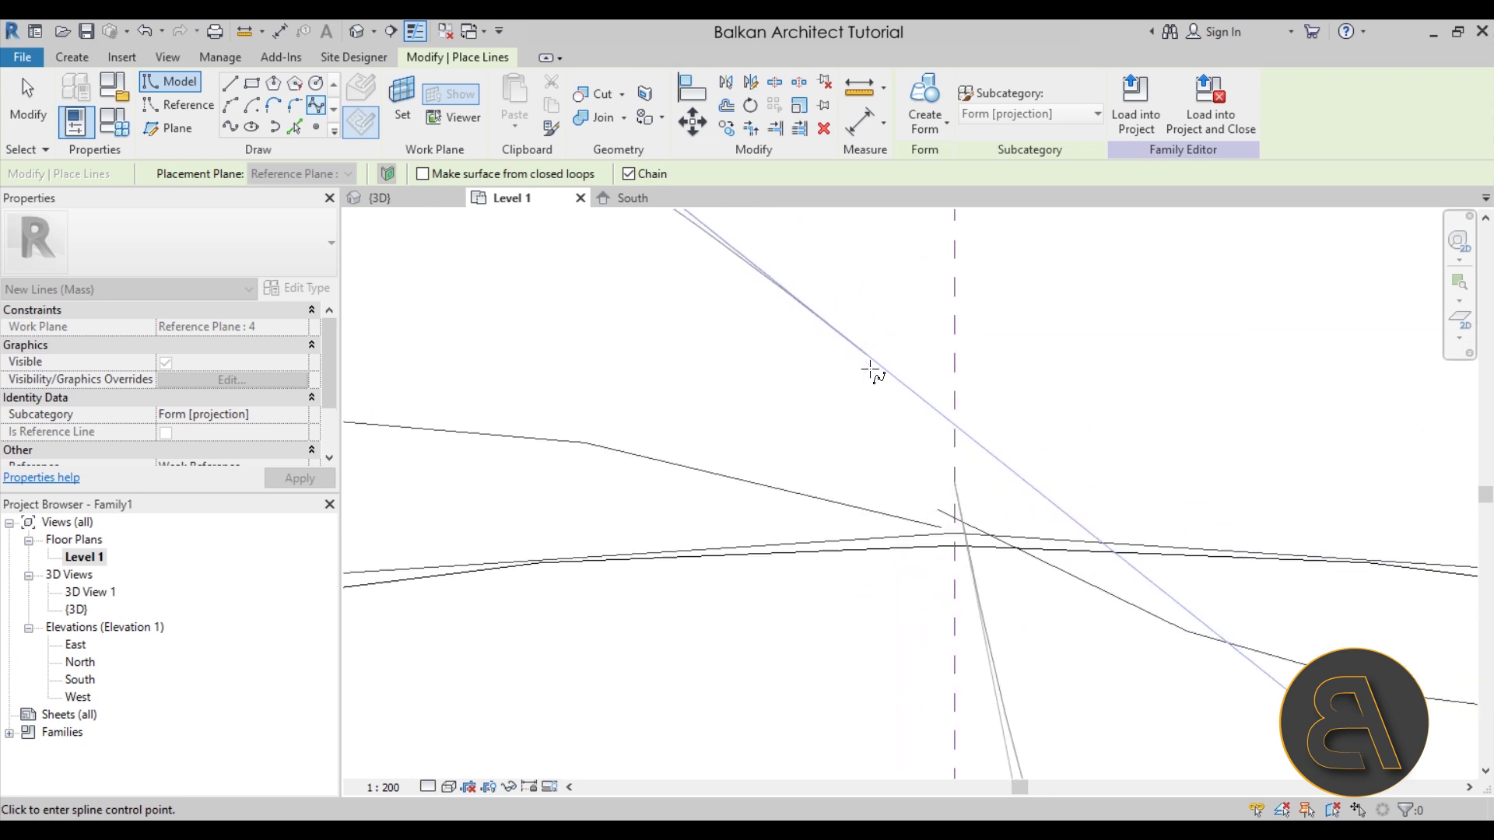
middle_click_drag(918, 467, 652, 353)
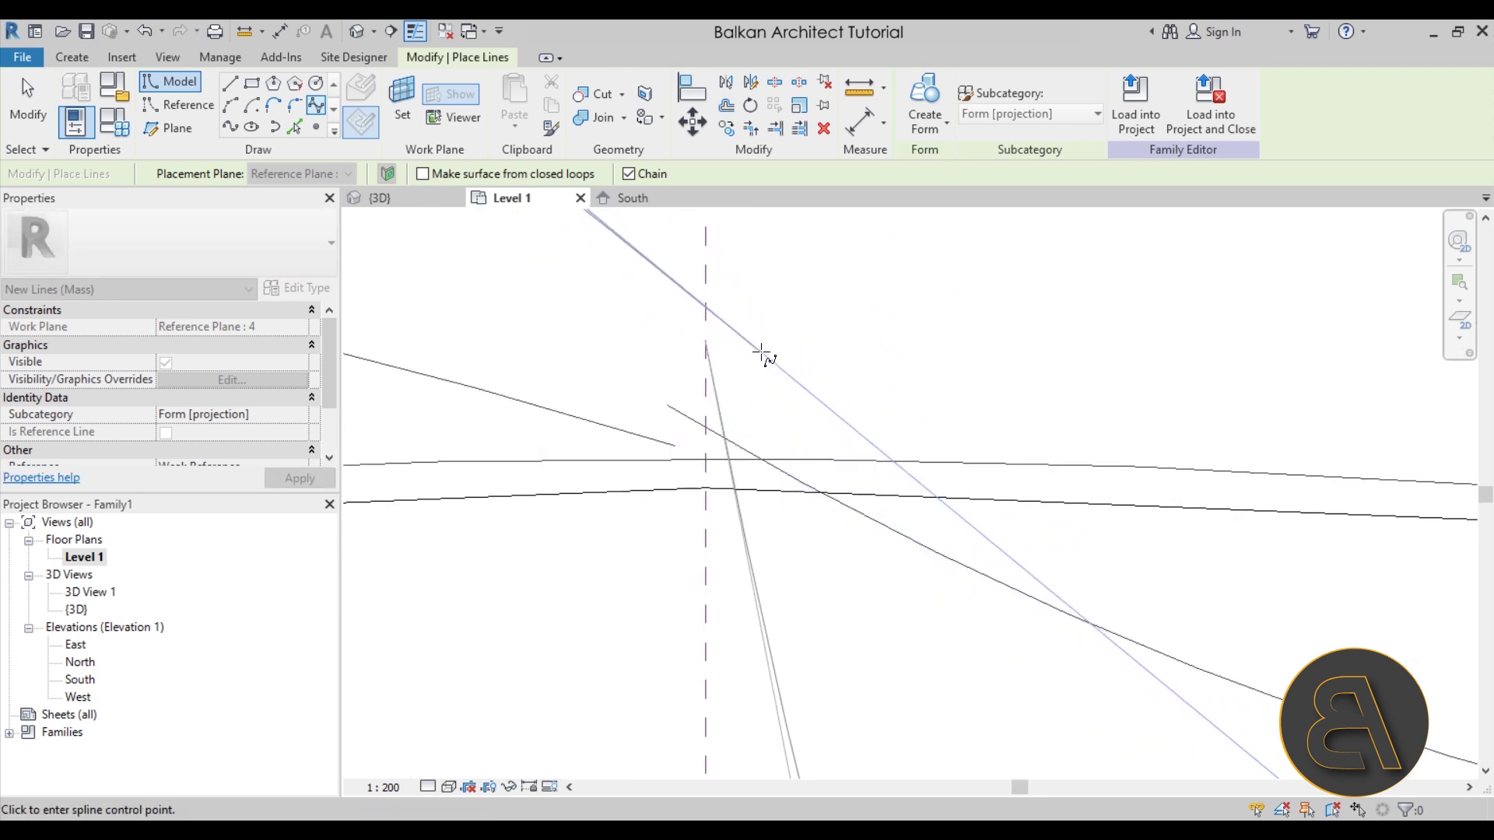
left_click(671, 379)
scroll(496, 412, "down", 2)
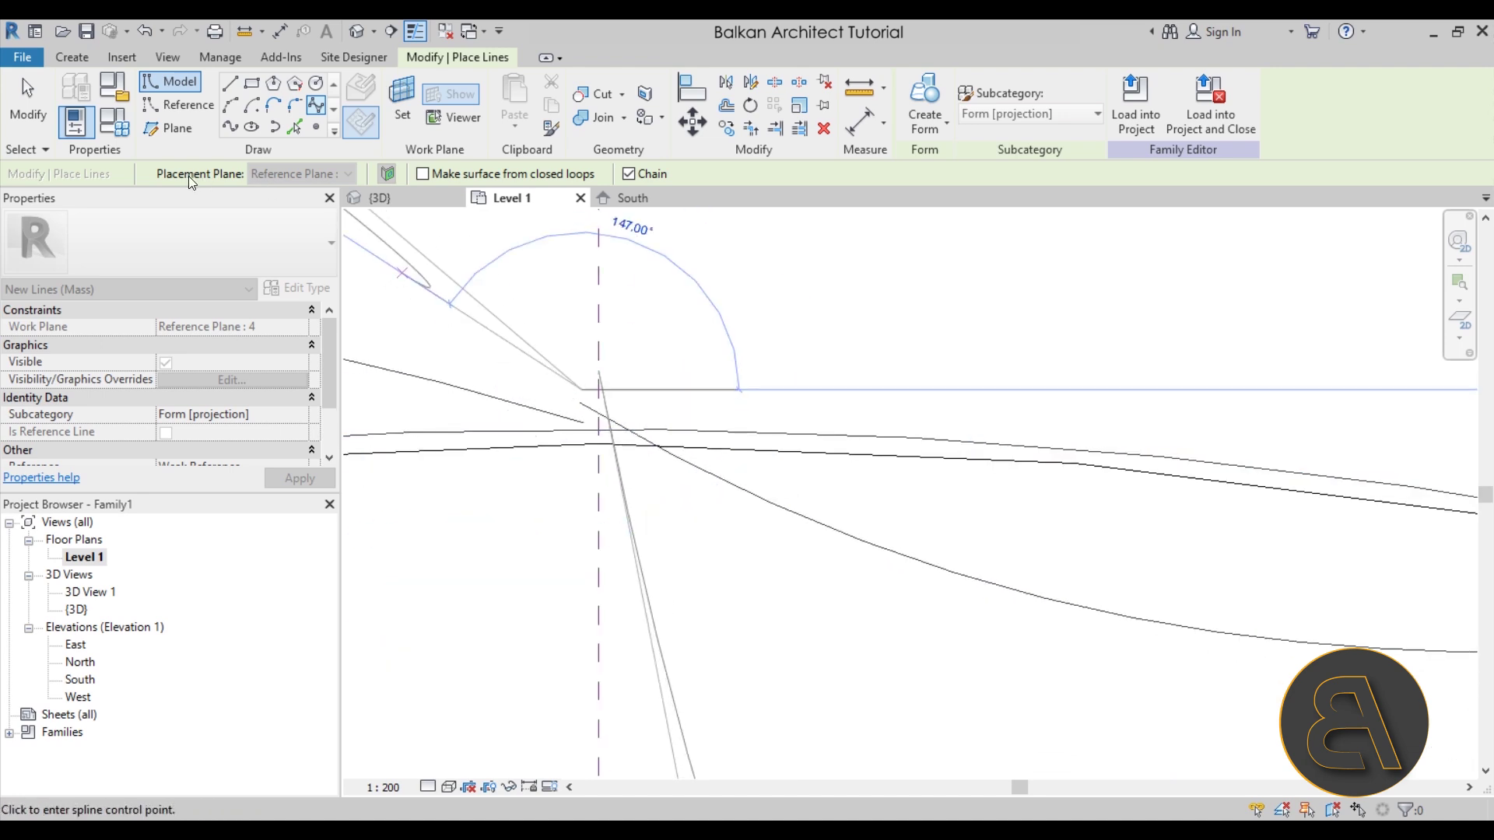
left_click(27, 122)
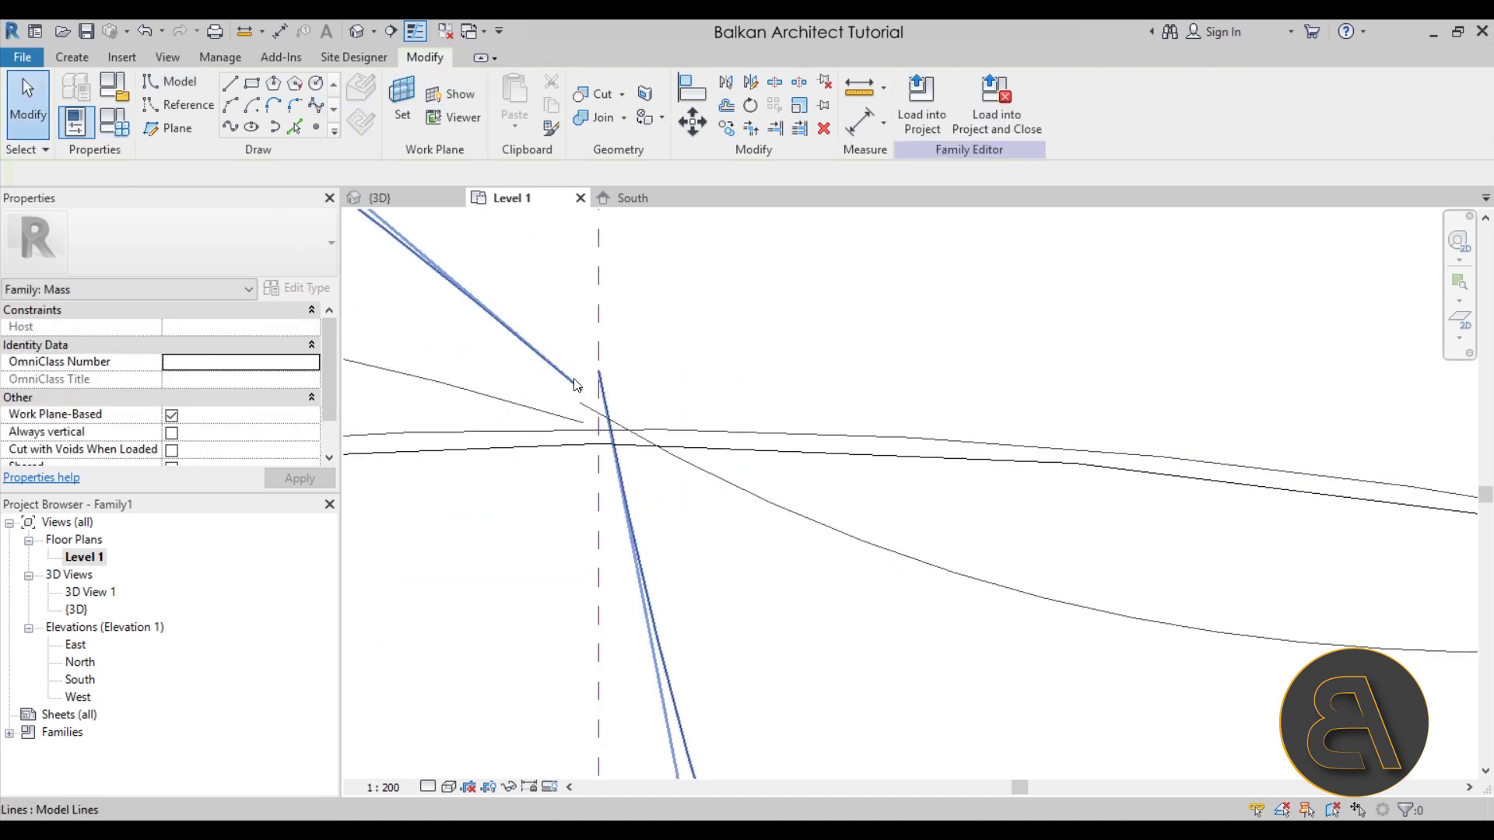
left_click(577, 383)
scroll(738, 357, "down", 6)
scroll(781, 377, "down", 4)
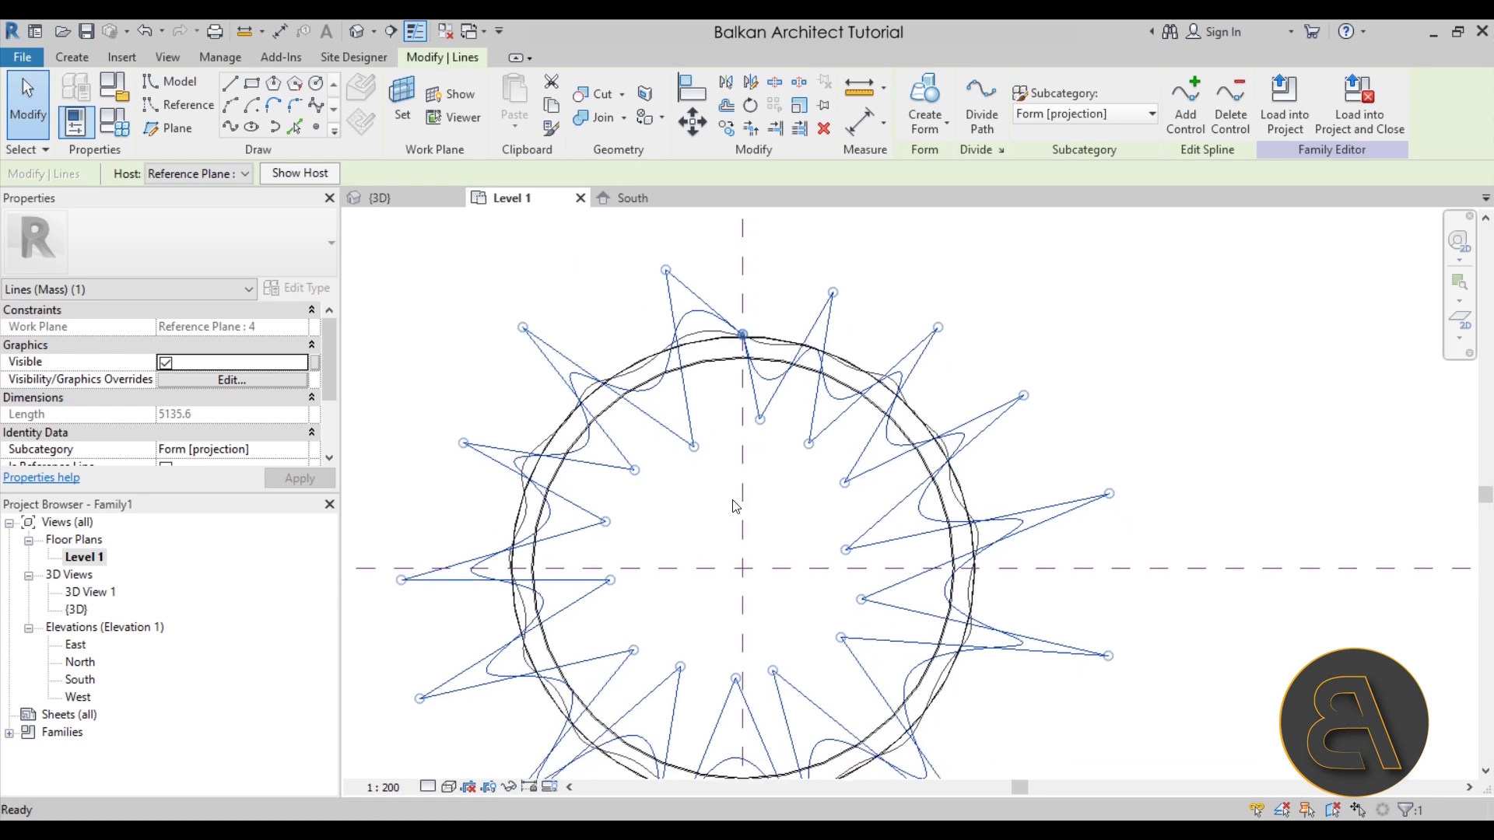
left_click(704, 434)
middle_click_drag(704, 434, 714, 458)
scroll(714, 459, "down", 1)
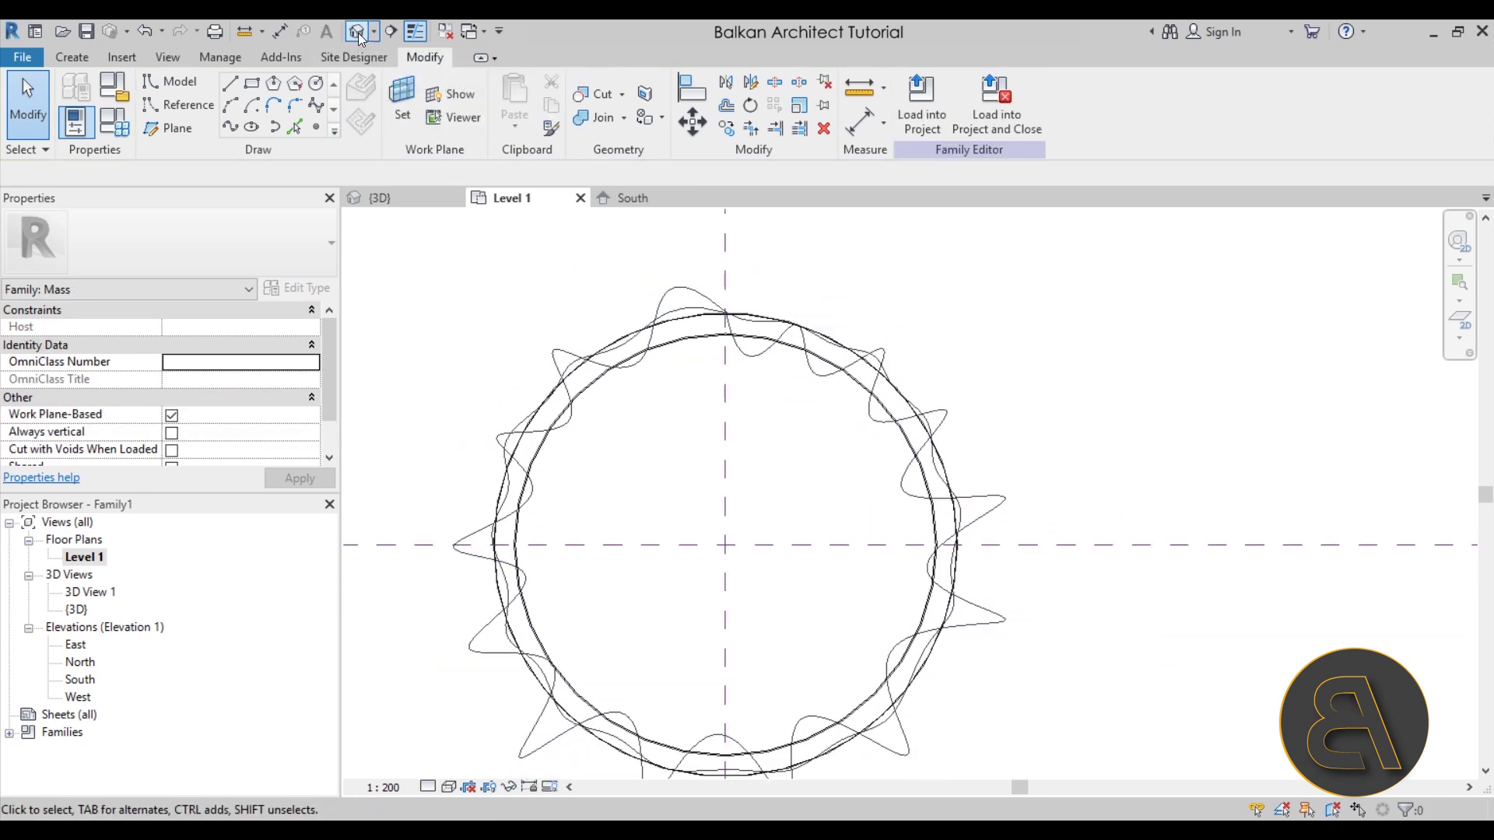
- Try to create a form from the two circles and two wavy splines in the 3D view
left_click(357, 31)
middle_click_drag(786, 476, 705, 467, "shift")
scroll(901, 484, "up", 3)
left_click(901, 484)
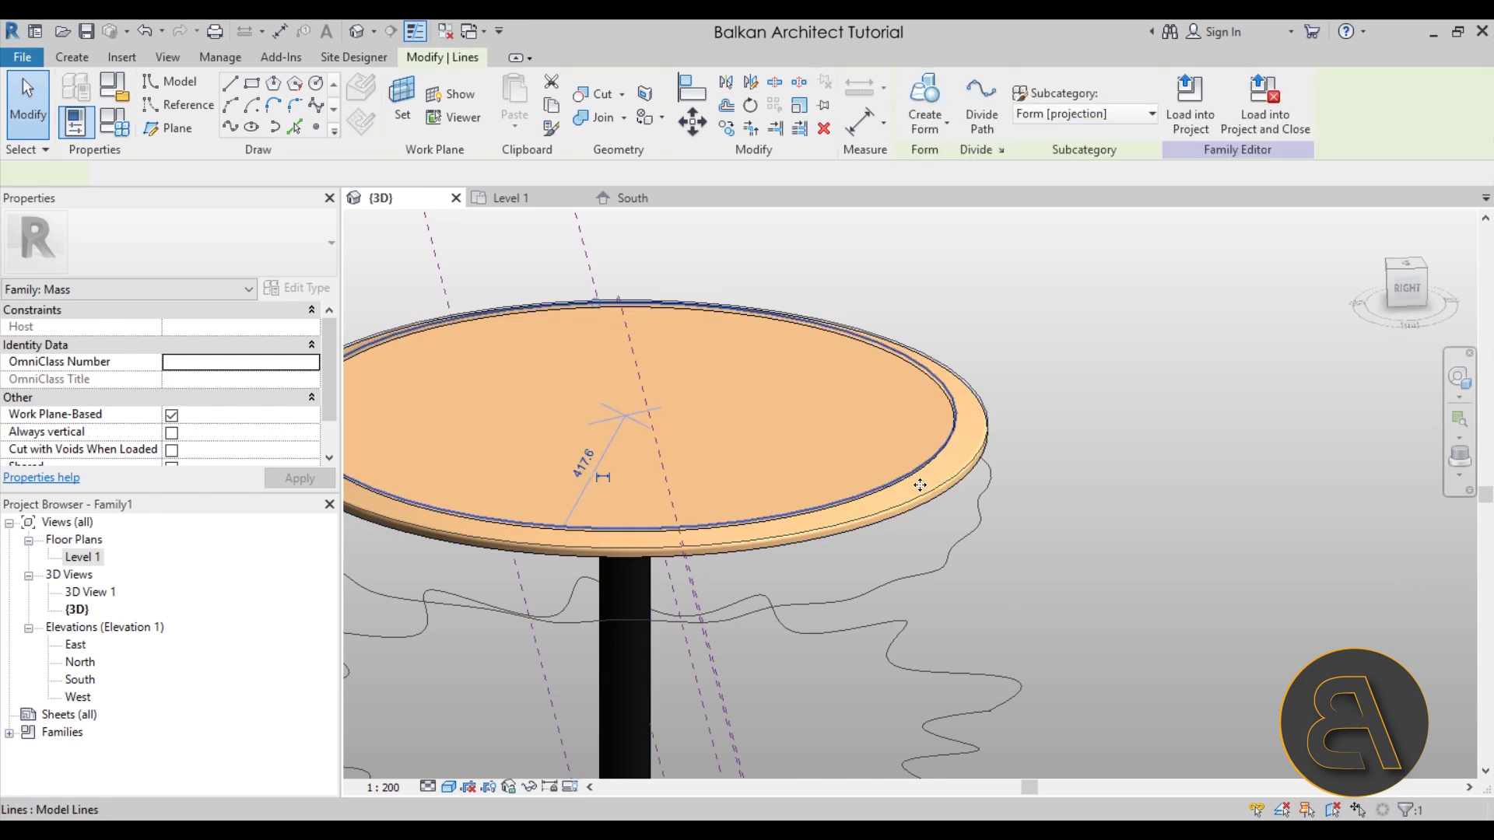
left_click(973, 529, "ctrl")
left_click(993, 669, "ctrl")
scroll(973, 466, "down", 2)
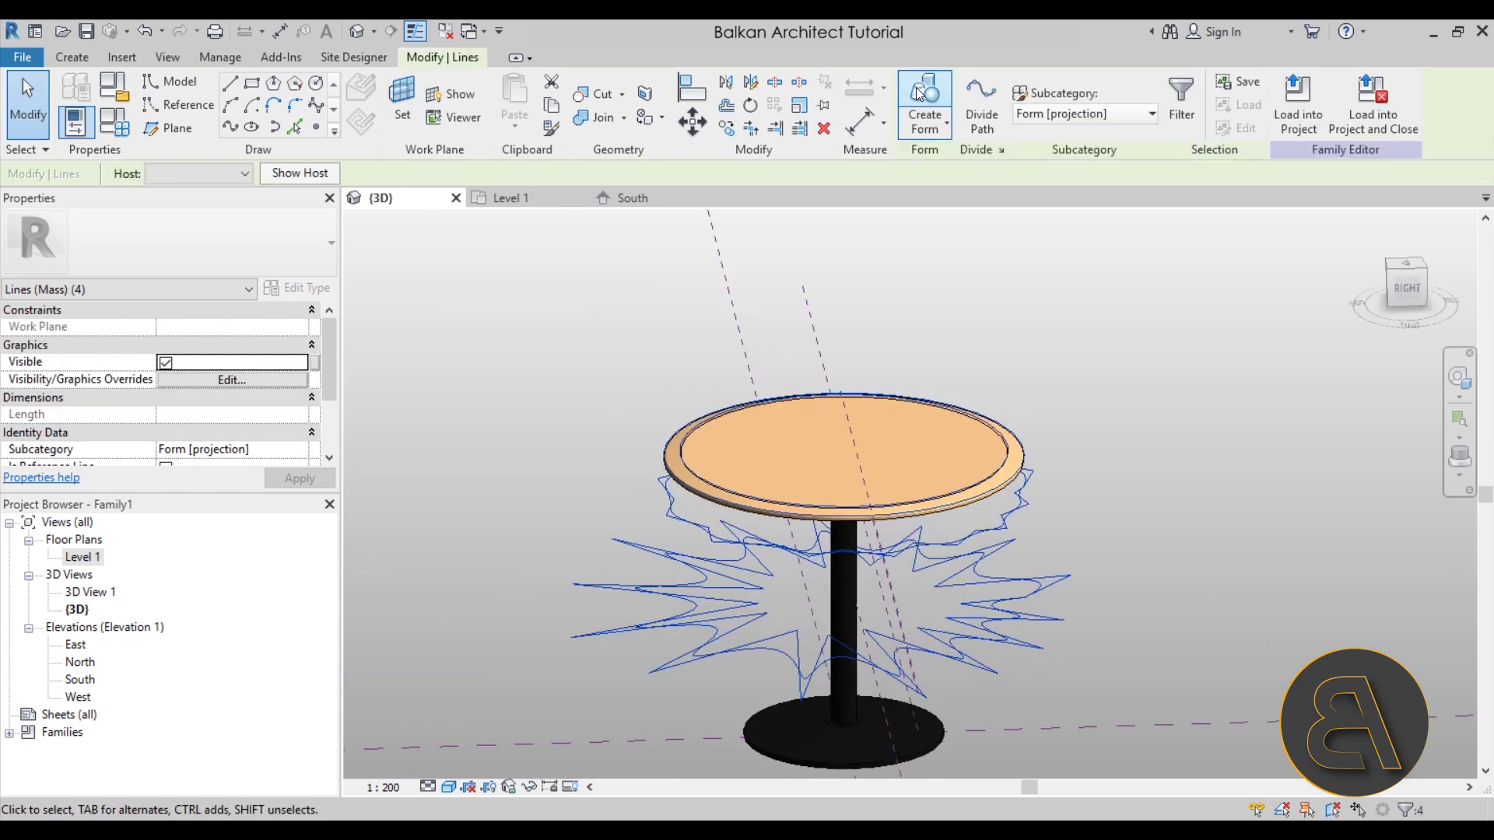
left_click(917, 90)
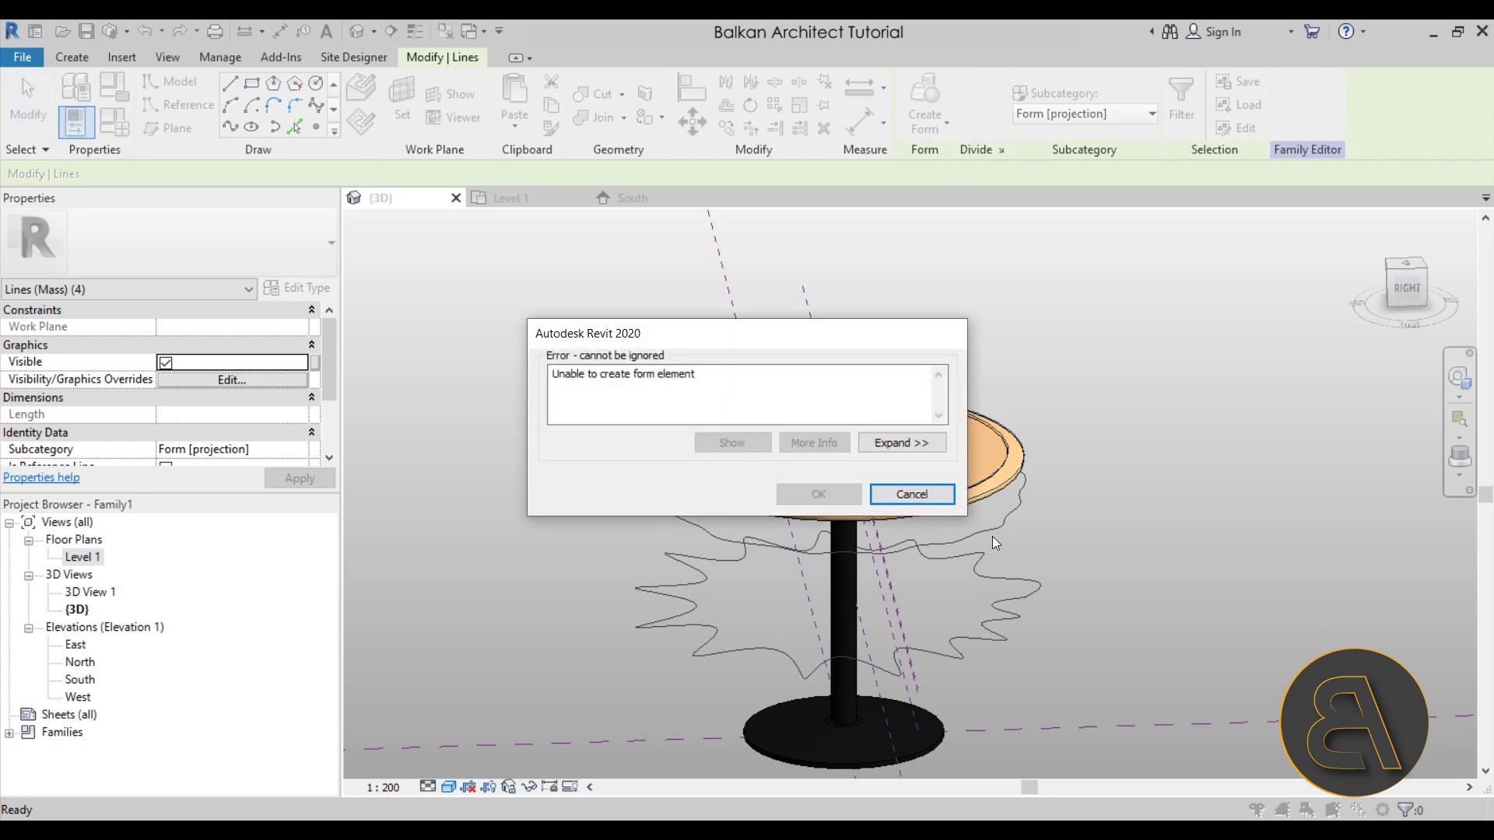
left_click(910, 494)
left_click(1081, 598)
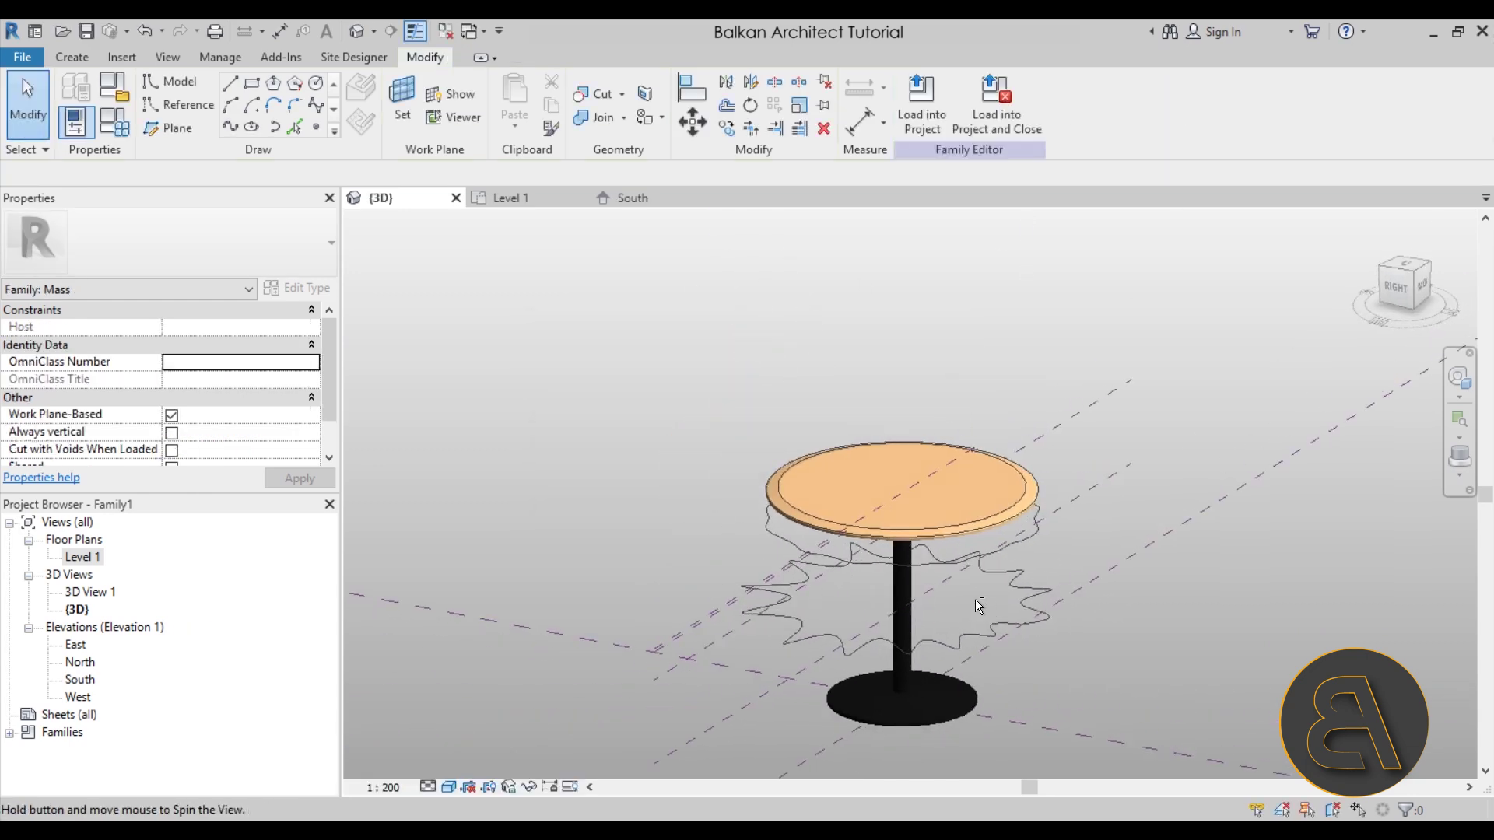
- Select the spline on Reference Plane : 3 and examine its end points at the top of the circles in Level 1
scroll(1029, 625, "up", 4)
left_click(1024, 426)
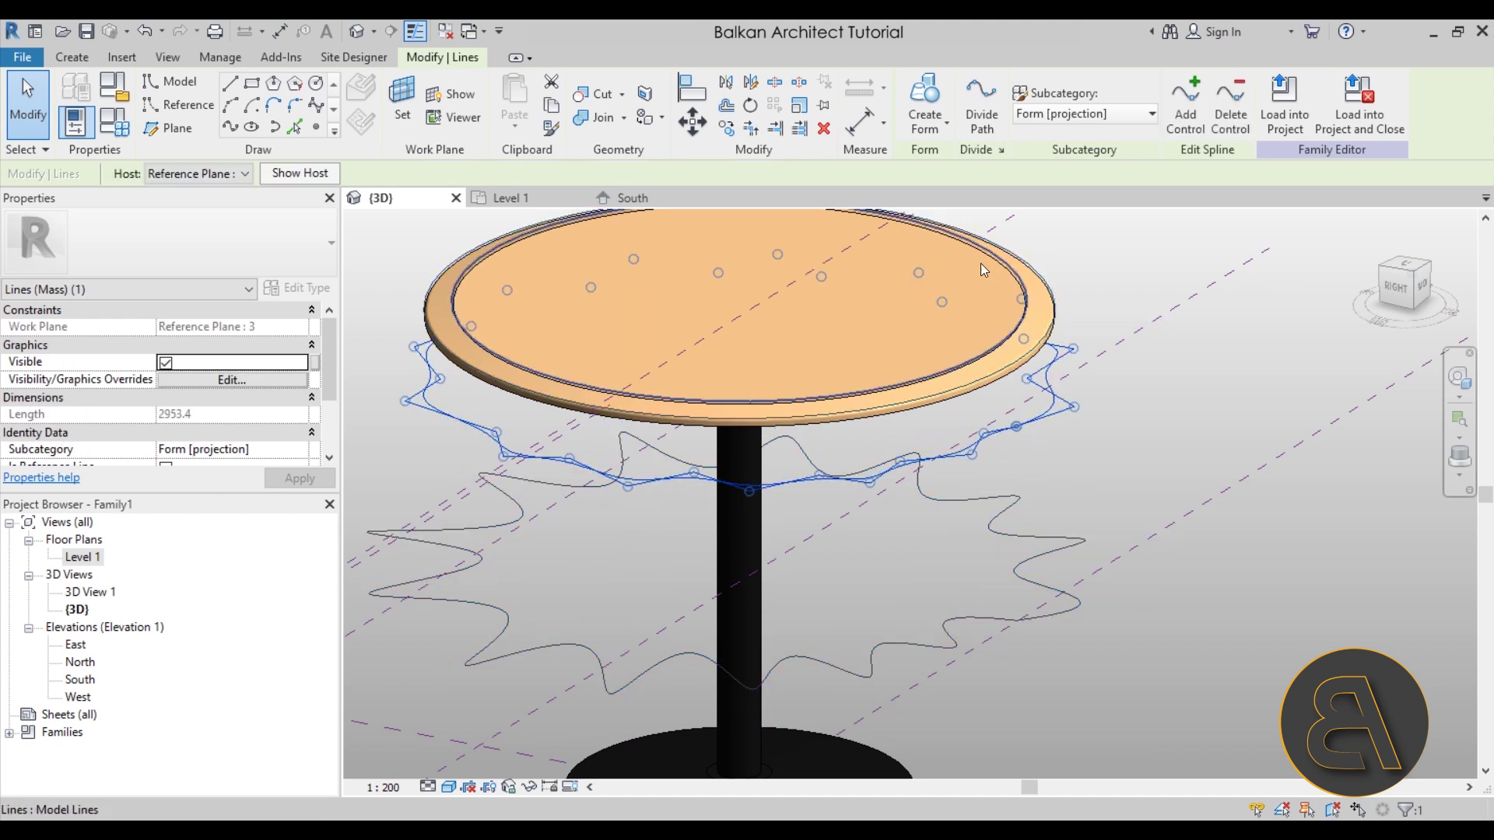
double_click(89, 560)
scroll(720, 365, "up", 6)
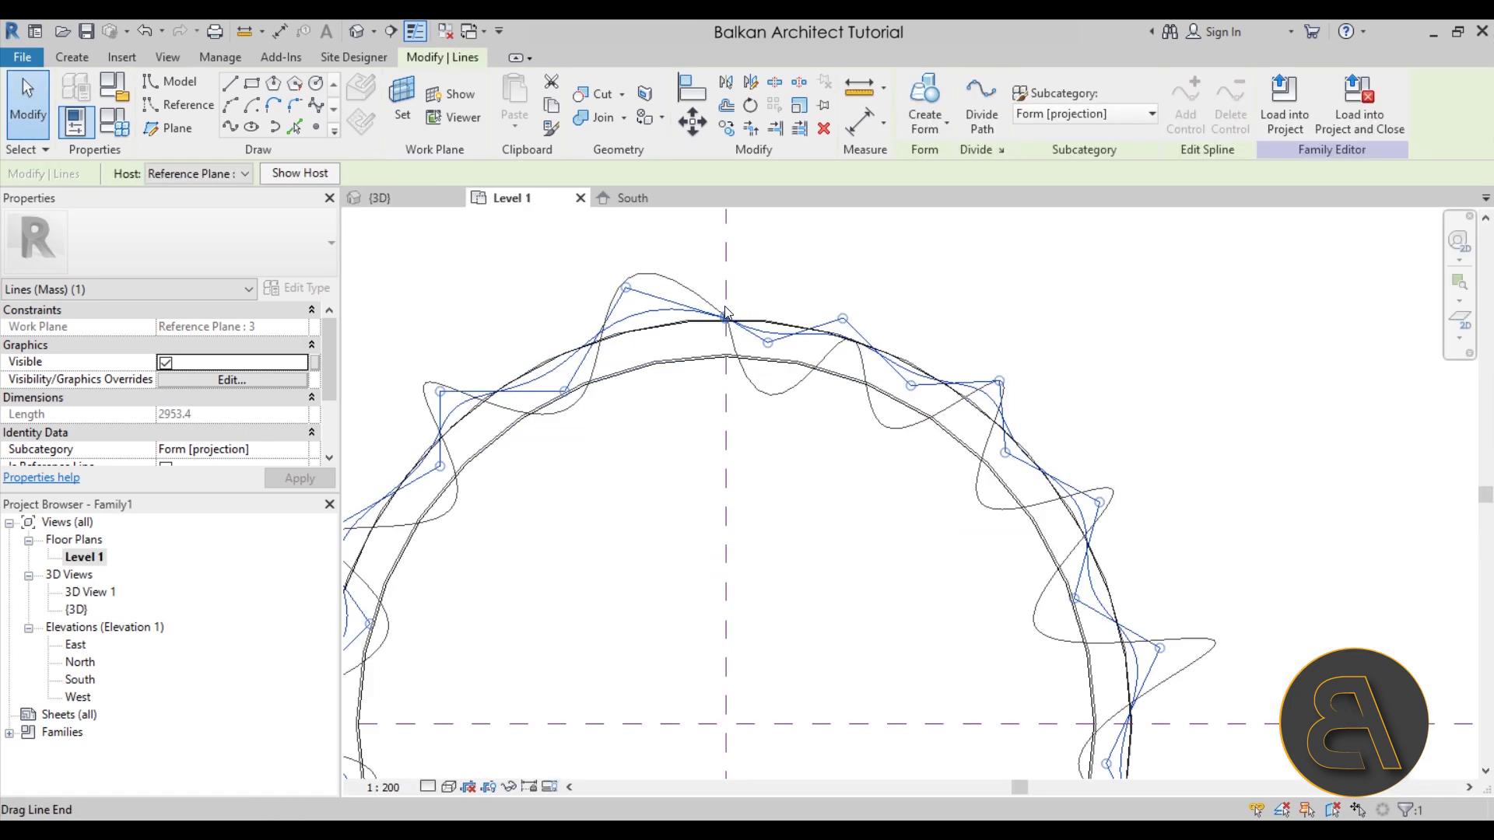
left_click(720, 365)
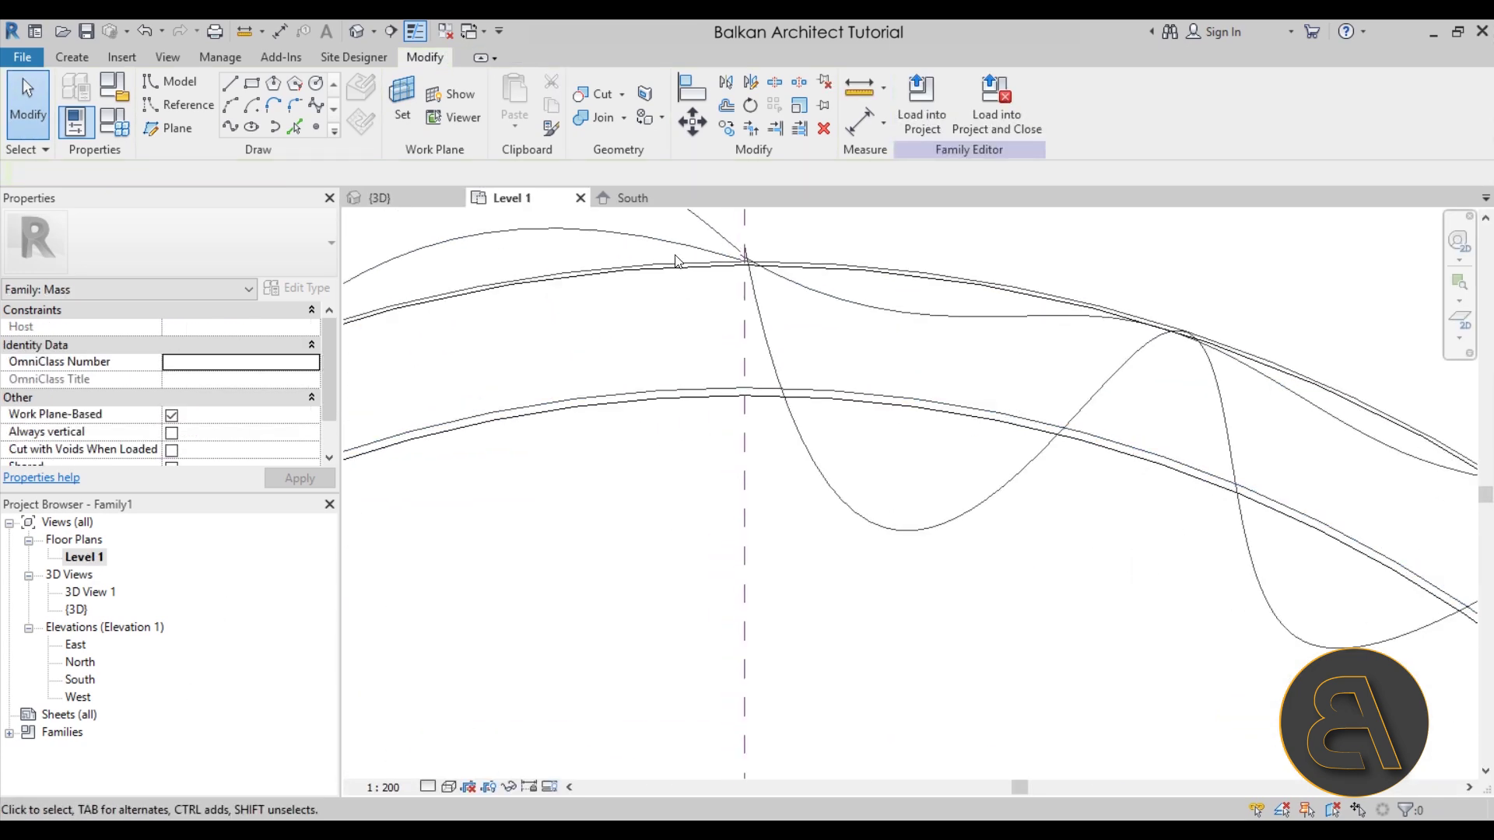
- Split the inner and outer circles on both sides of the vertical reference plane at the top
left_click(774, 82)
scroll(739, 389, "up", 3)
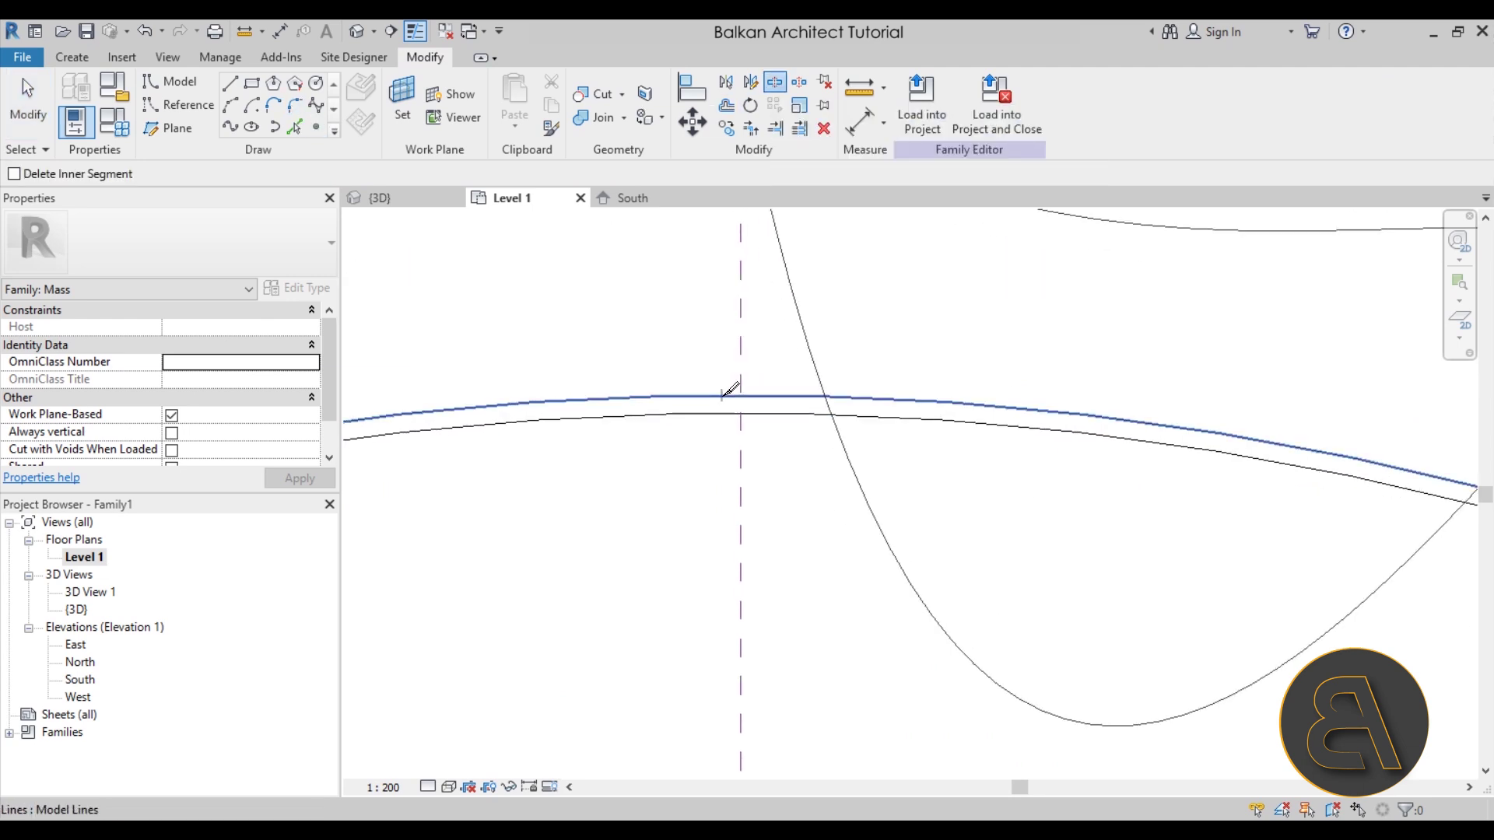
left_click(767, 397)
scroll(761, 327, "down", 2)
middle_click_drag(770, 334, 767, 604)
scroll(735, 467, "up", 3)
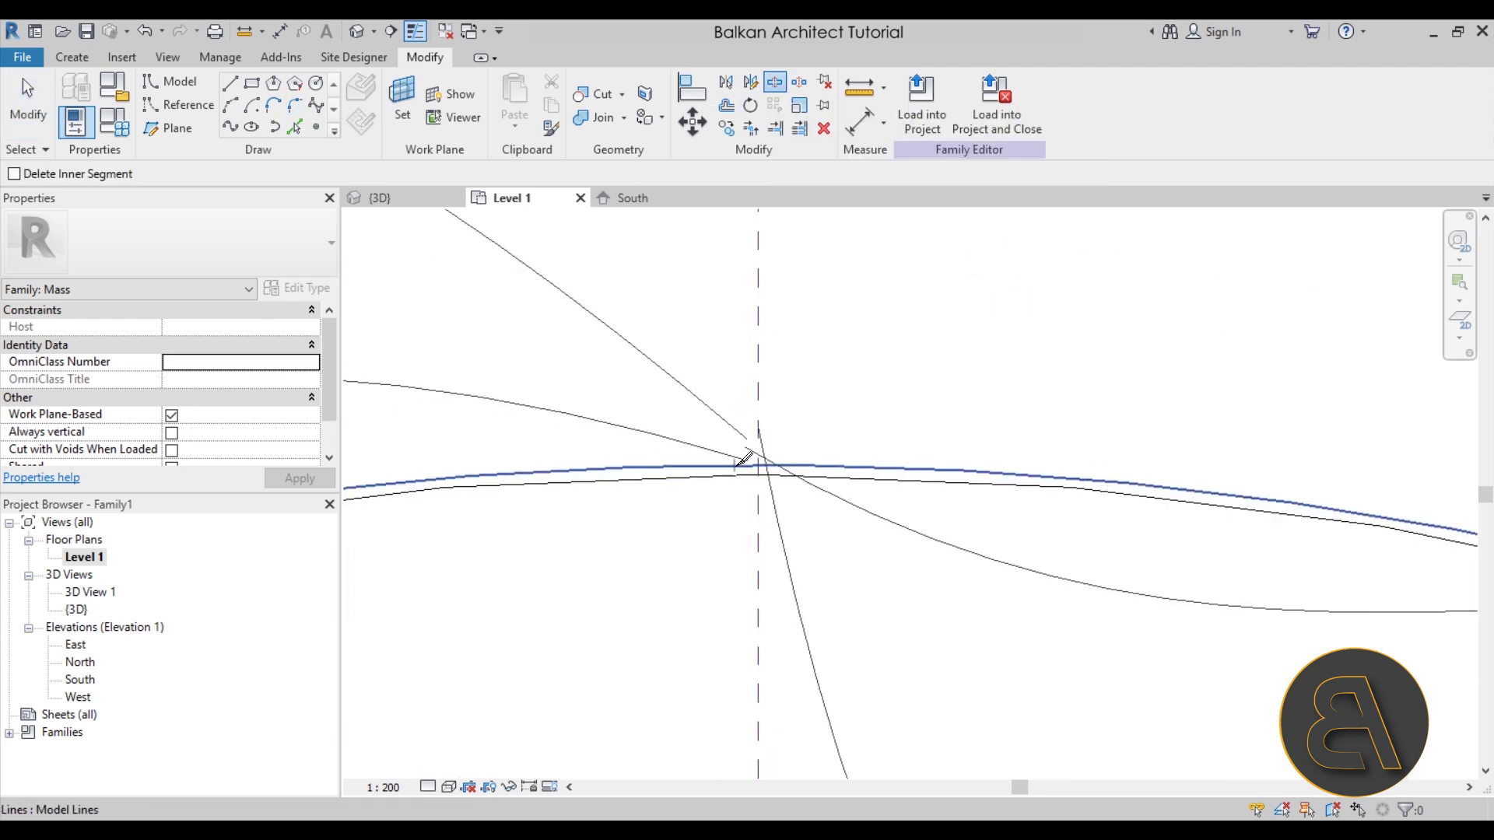
left_click(796, 465)
key("Escape")
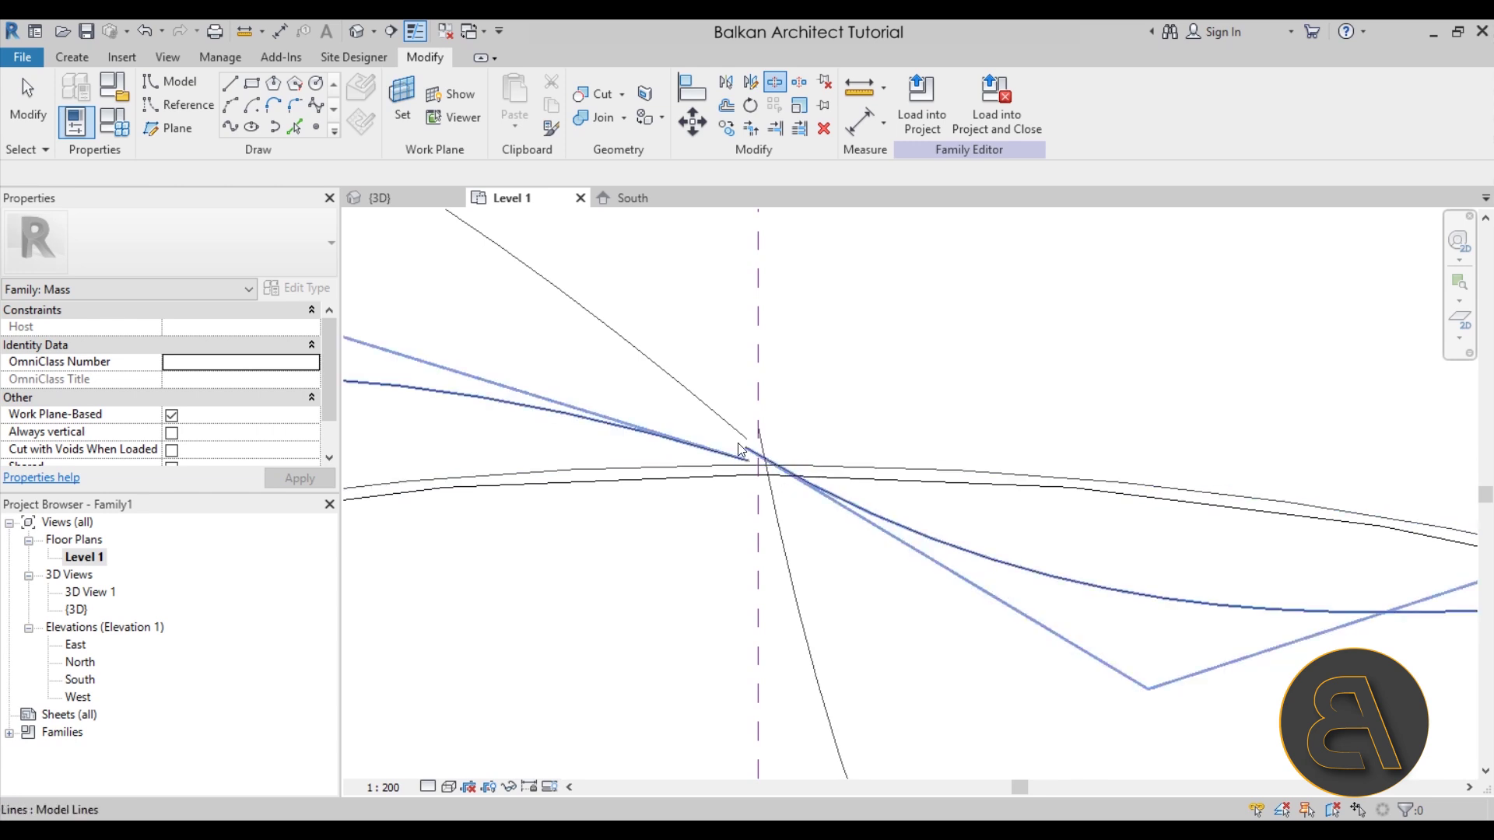
- Delete the short circle segments at the vertical reference plane to open both circles at the top
scroll(620, 369, "down", 3)
scroll(621, 374, "down", 1)
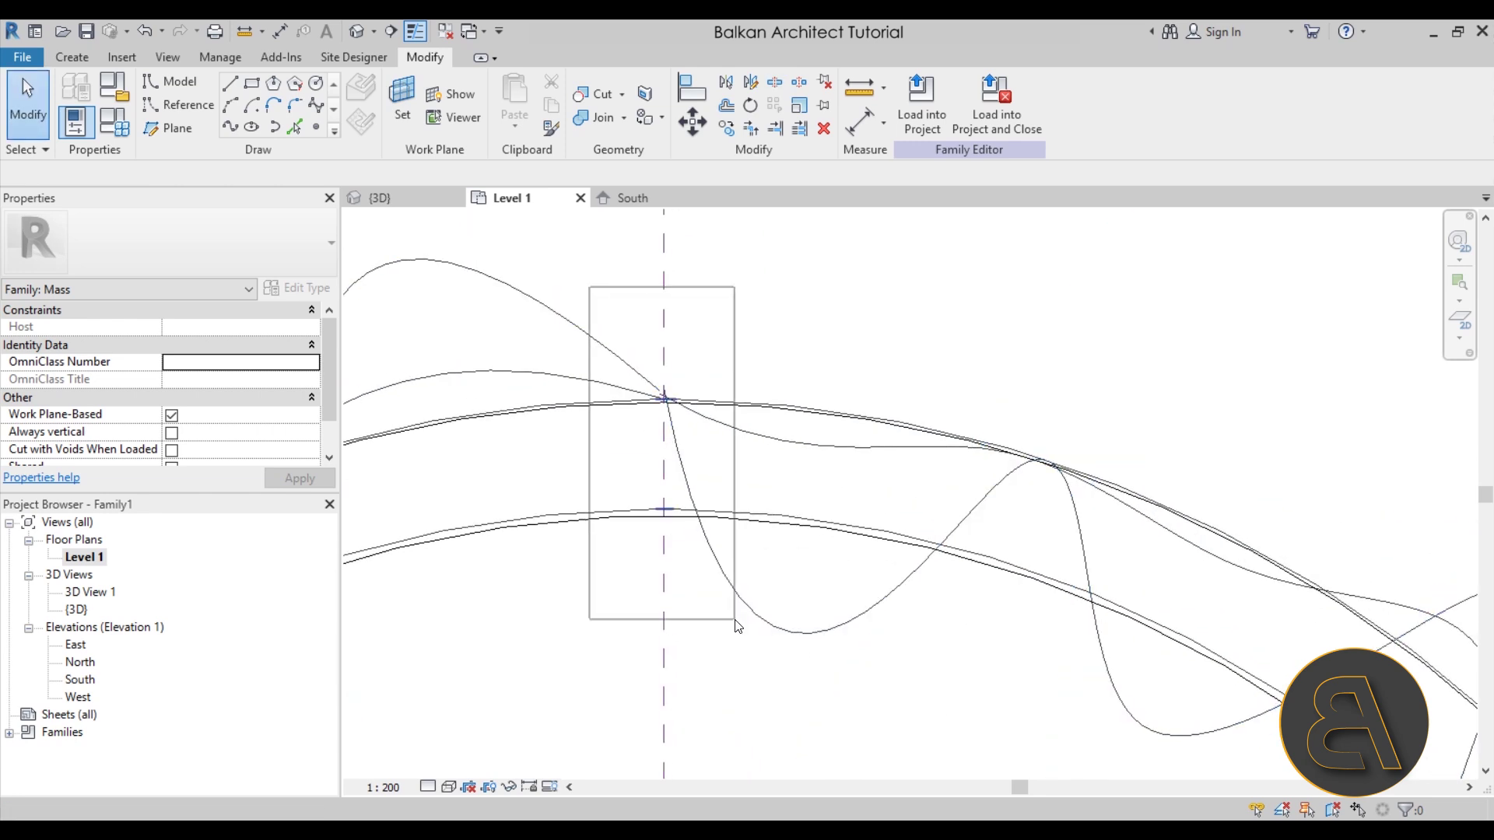
left_click_drag(738, 626, 736, 624)
key("Delete")
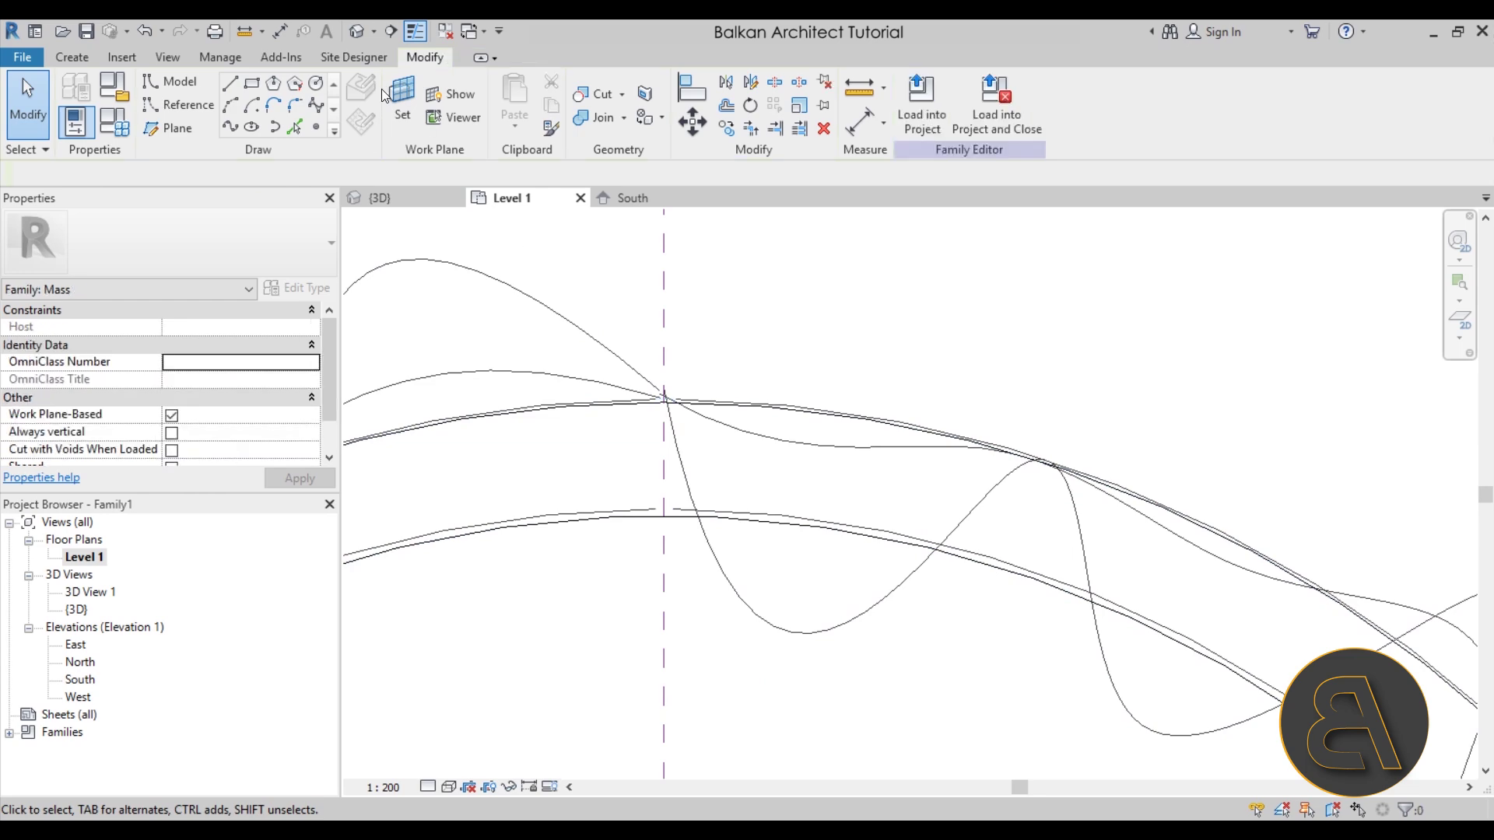
- Try to create a form in 3D from the two opened circles and the two wavy splines
left_click(361, 32)
middle_click_drag(755, 460, 733, 417, "shift")
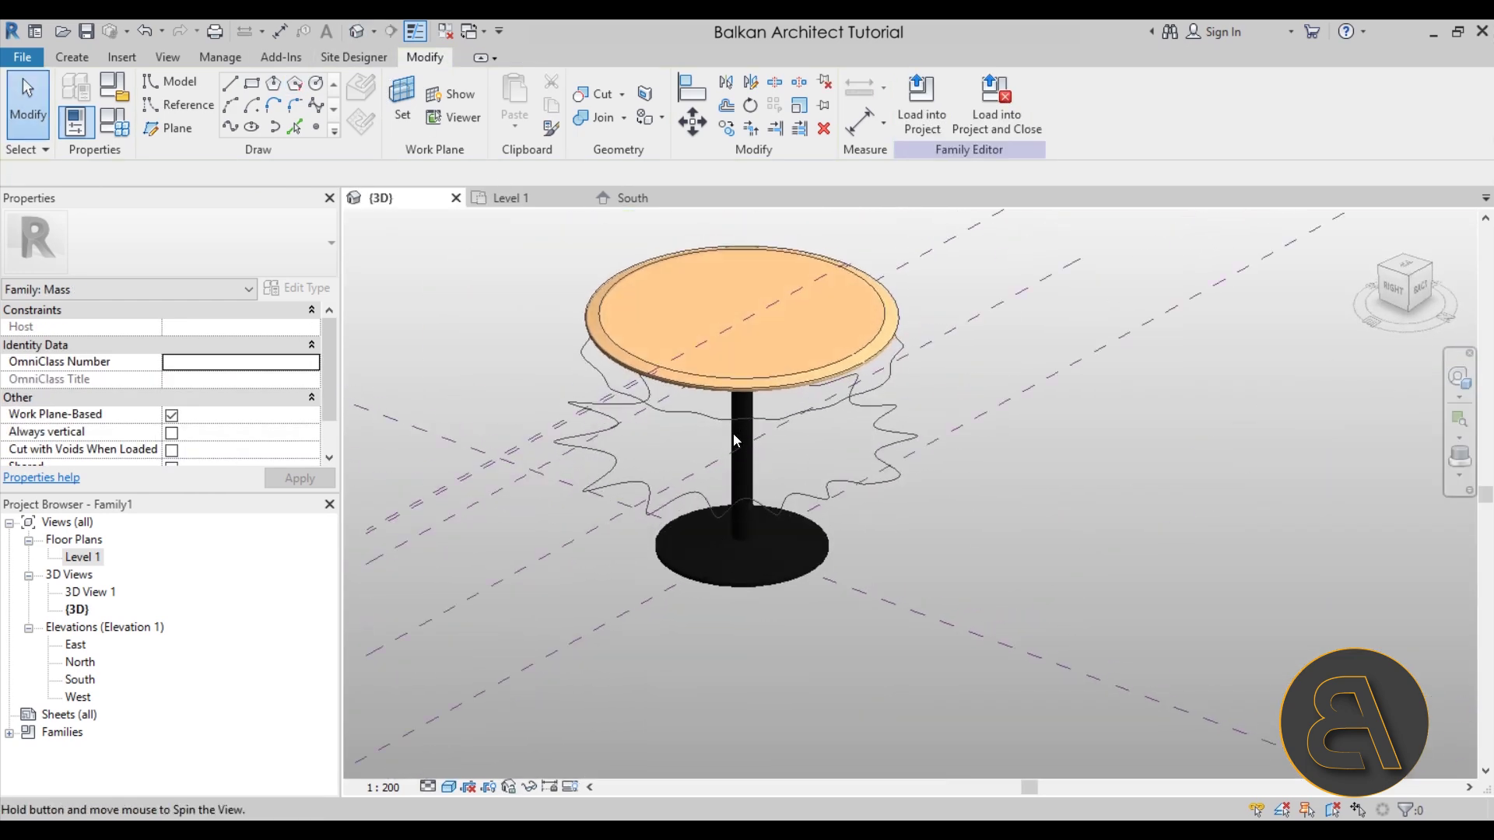
scroll(836, 376, "up", 3)
left_click(870, 359)
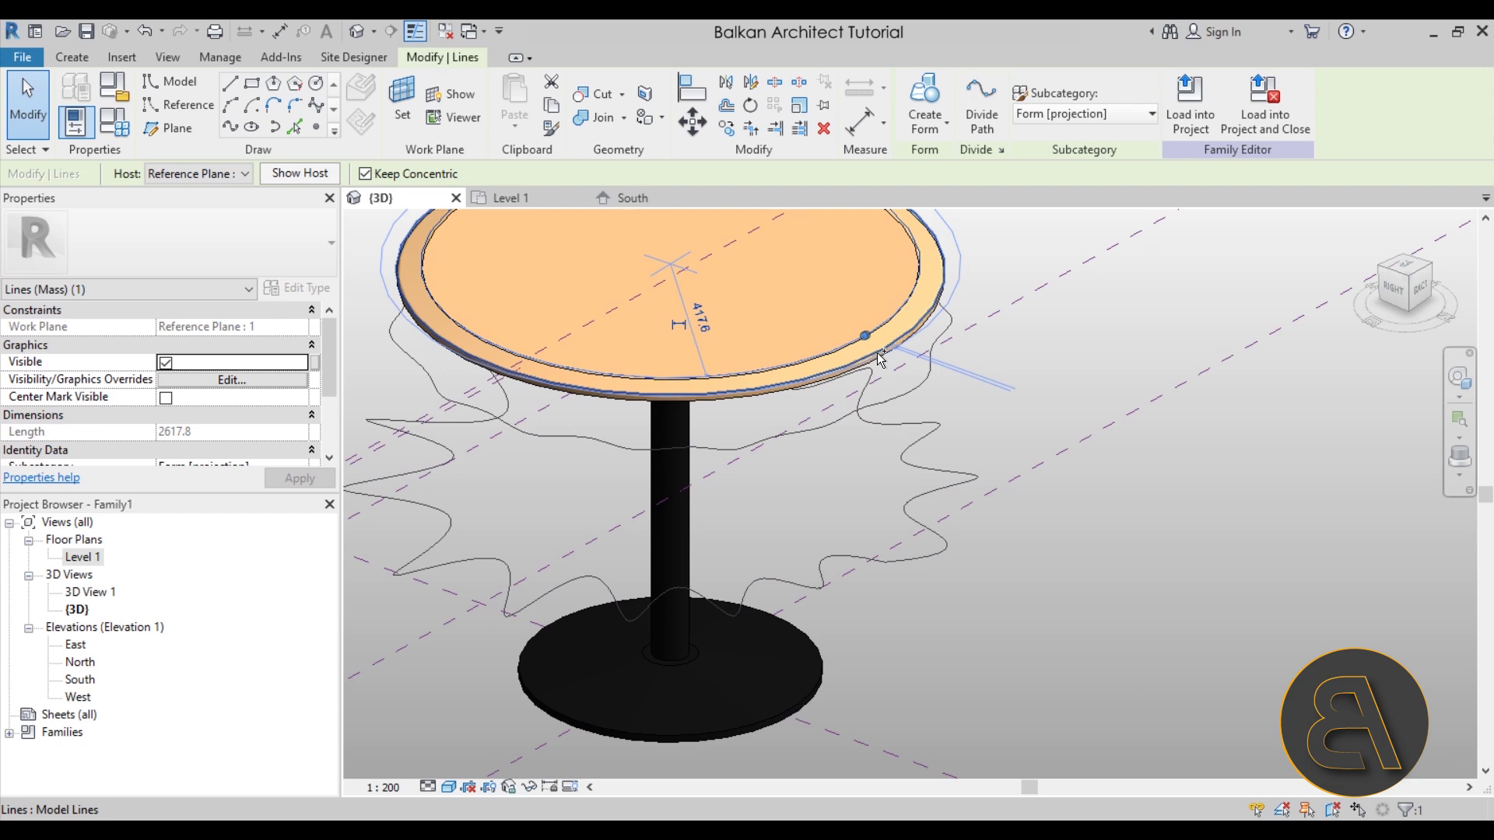
left_click(894, 395, "ctrl")
left_click(931, 504, "ctrl")
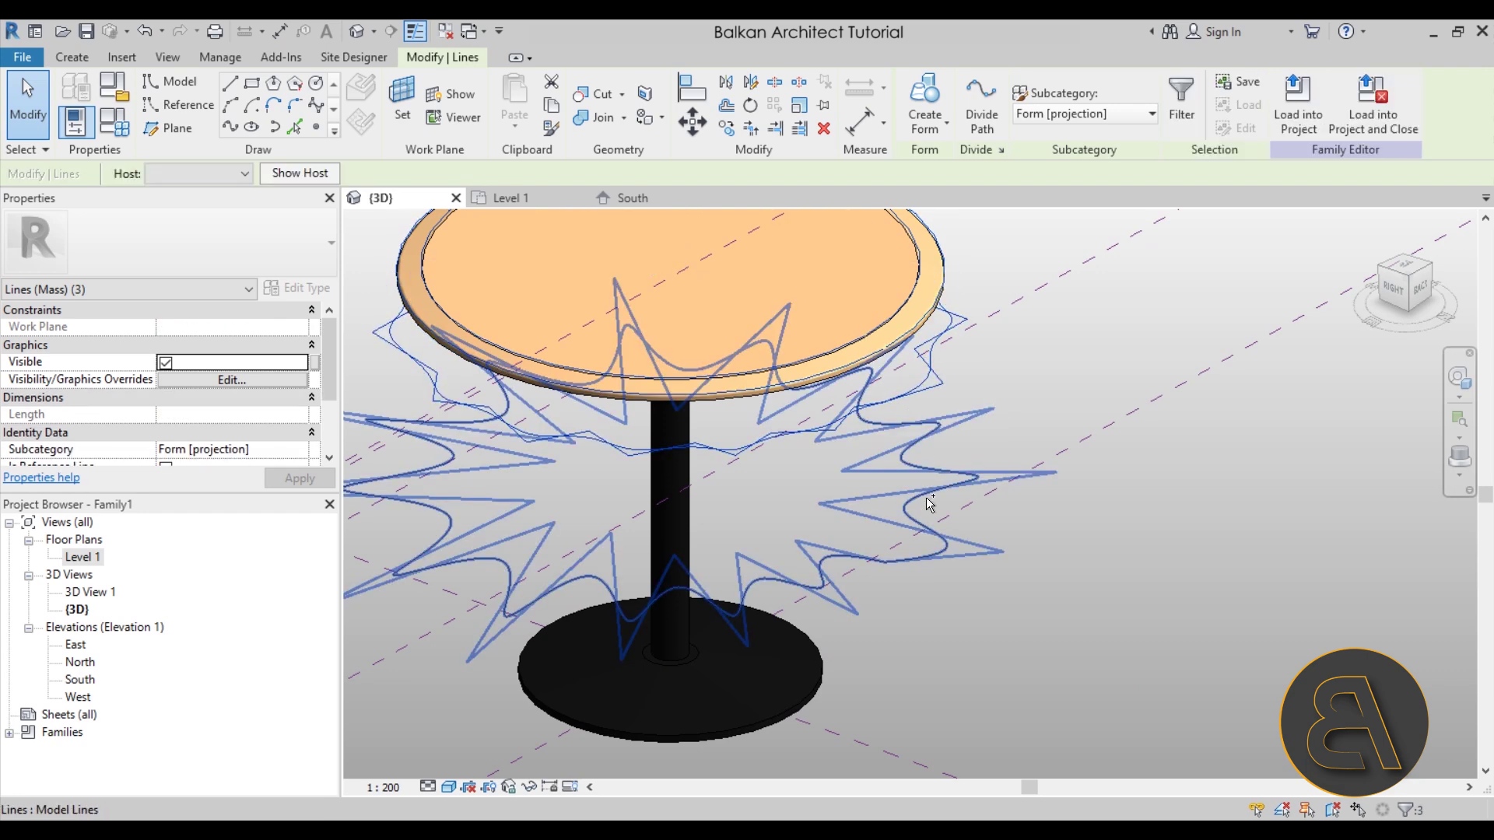
left_click(927, 498, "ctrl")
scroll(1017, 498, "down", 3)
middle_click_drag(1018, 495, 1018, 401, "shift")
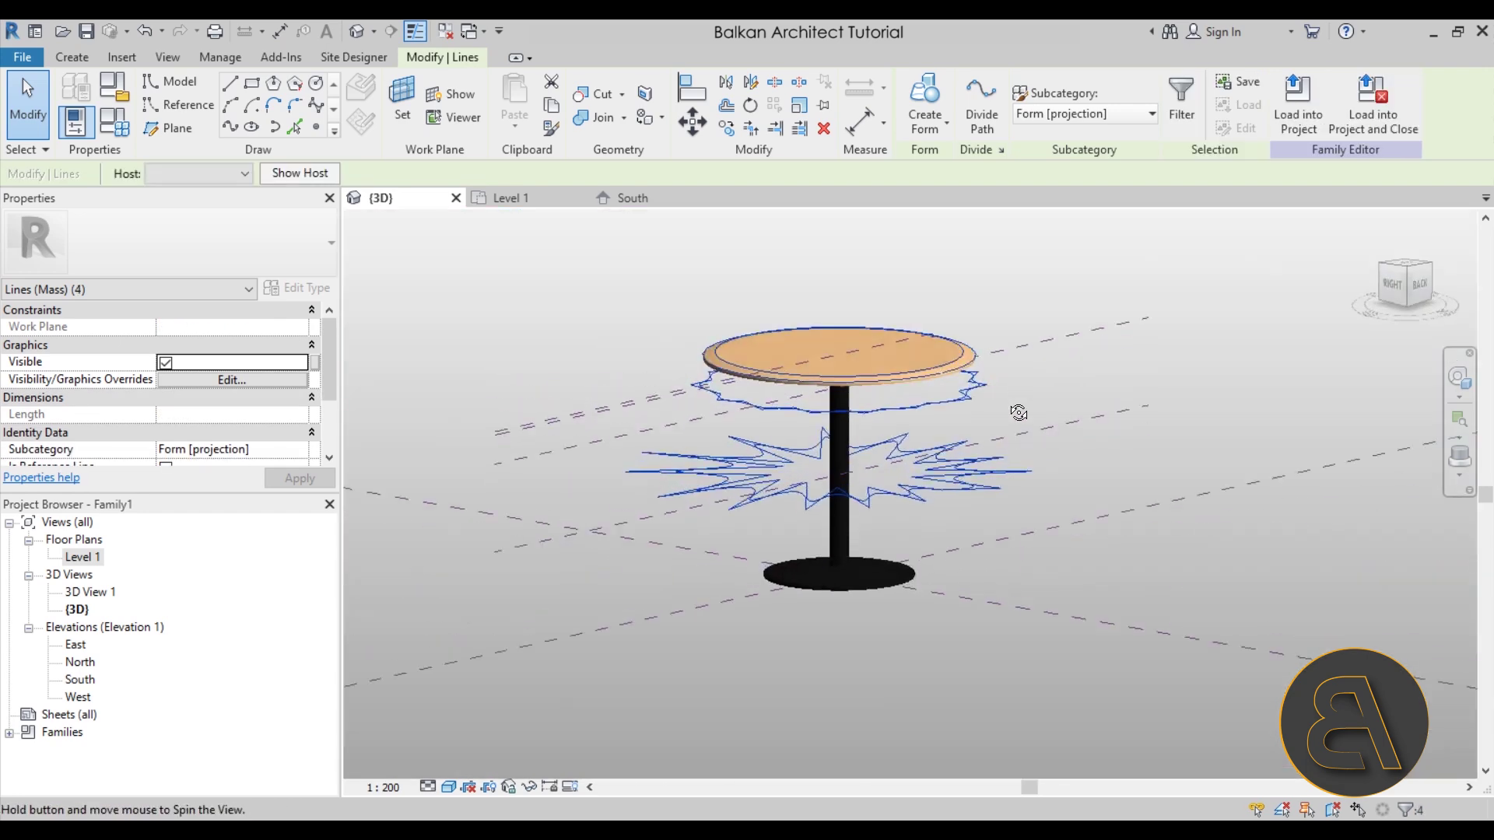
left_click(936, 105)
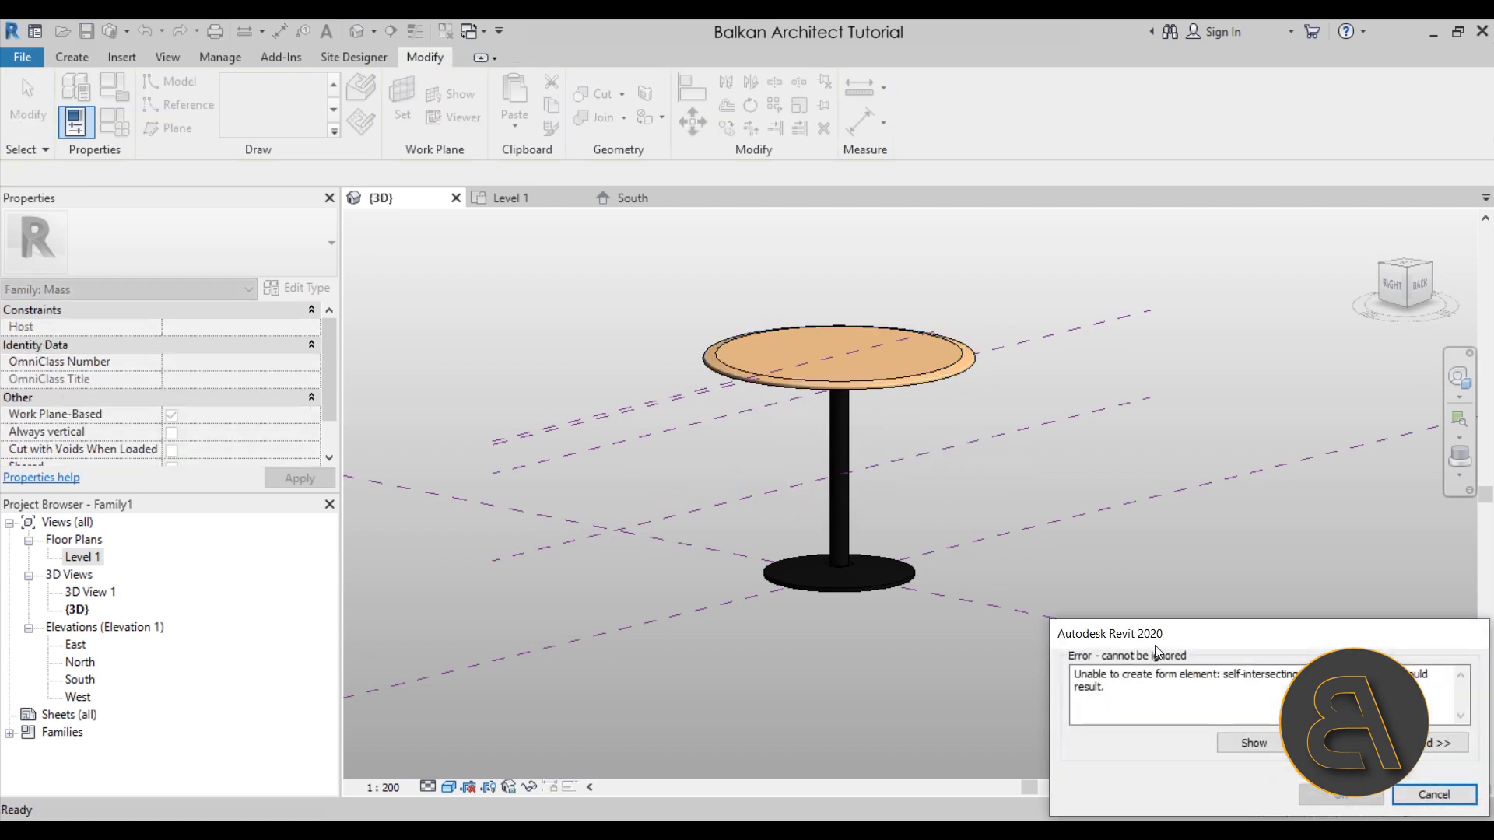
left_click(1416, 793)
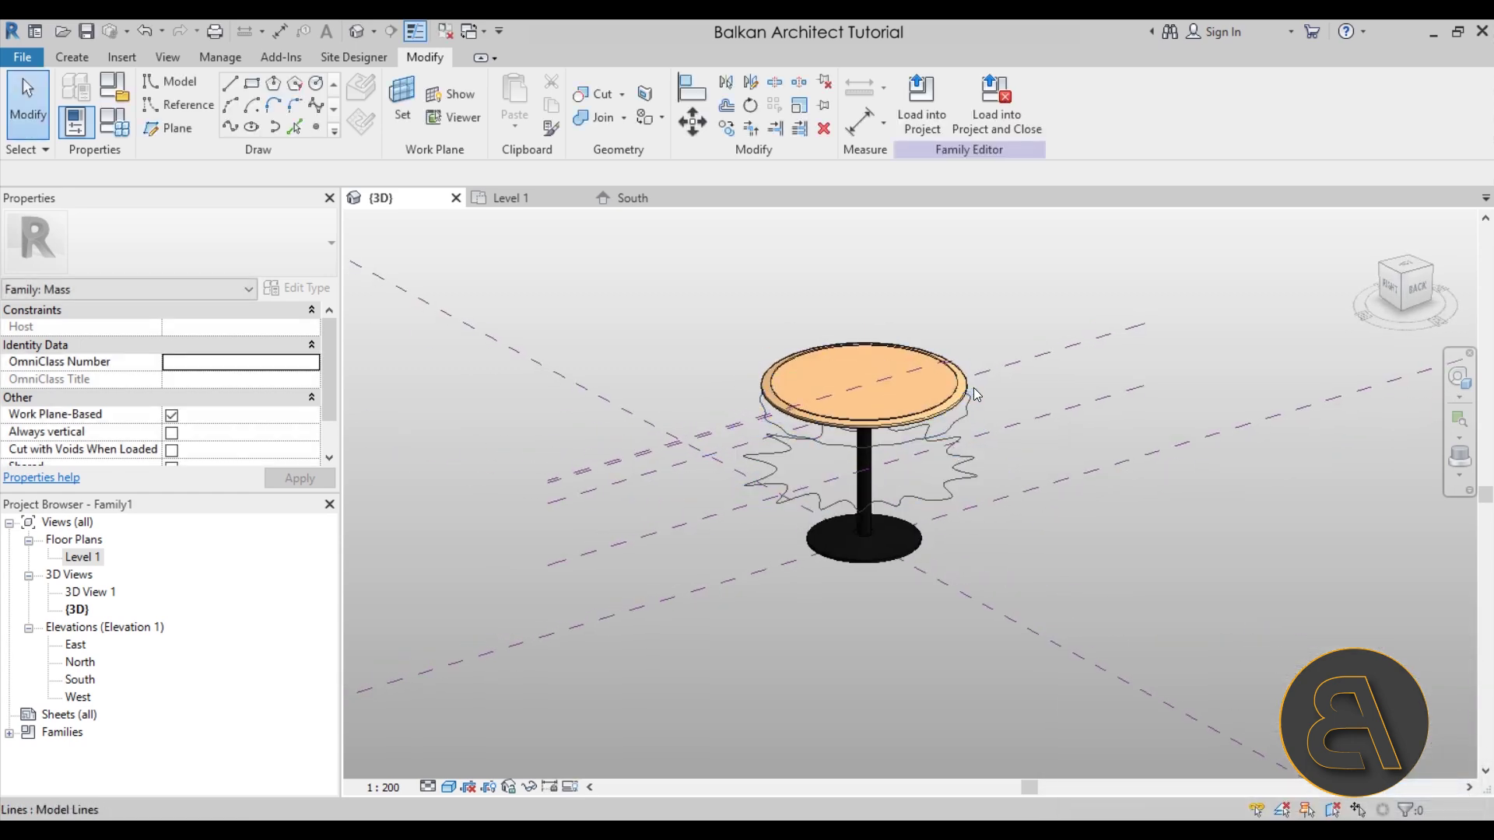
- Select the spline on Reference Plane : 3 and examine its path around the table edge from above
scroll(956, 433, "up", 3)
mouse_move(956, 434)
middle_mouse_down("shift")
mouse_move(794, 350)
mouse_move(838, 547)
mouse_move(1250, 579)
mouse_move(1214, 614)
middle_mouse_up("shift")
scroll(838, 547, "up", 3)
left_click(770, 568)
scroll(770, 568, "down", 3)
middle_click_drag(489, 434, 459, 646)
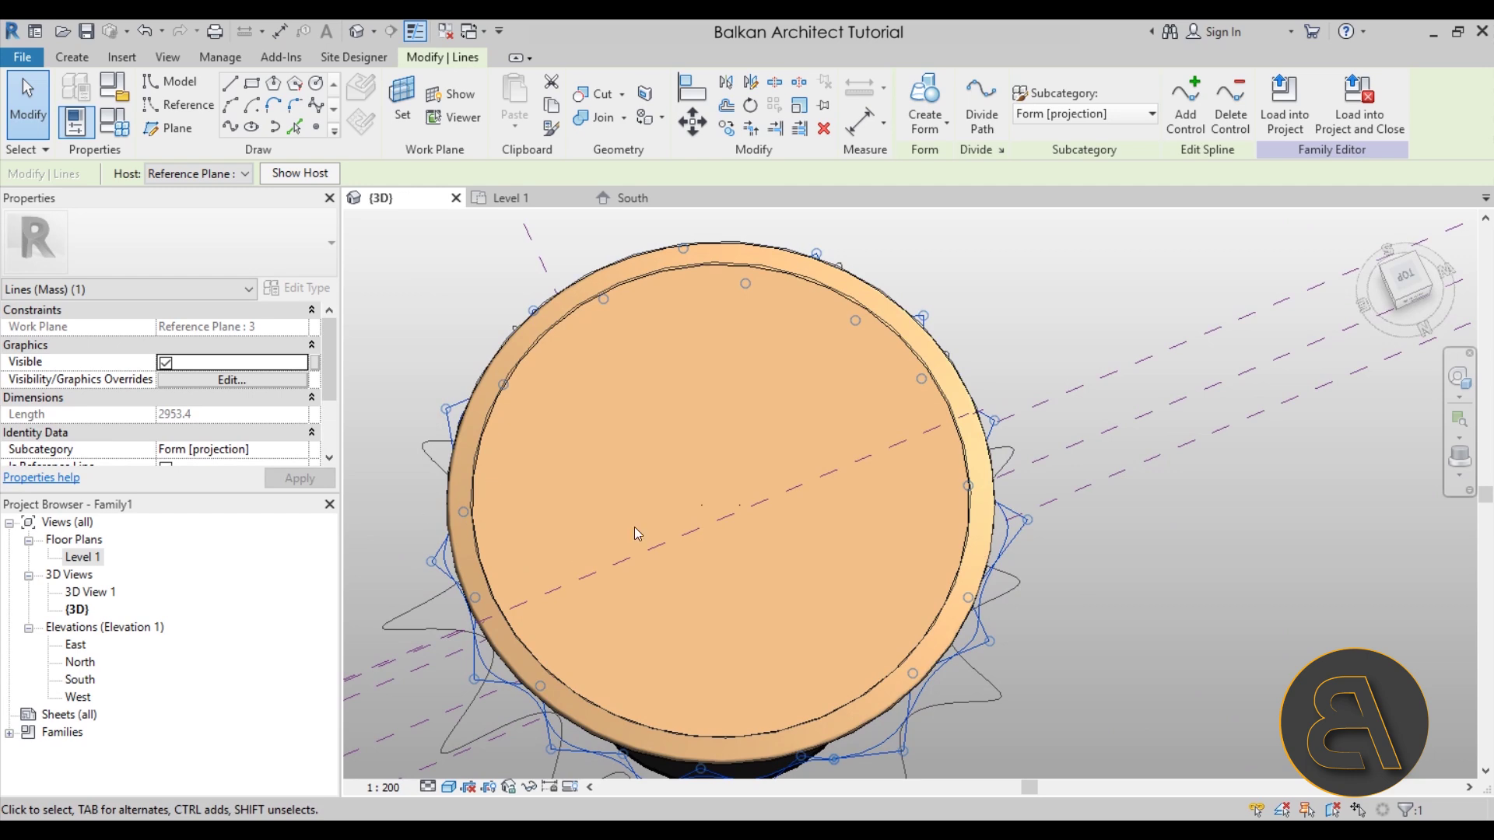
- Adjust the top end points of the wavy splines in Level 1 so that a clear gap separates them
left_click(511, 197)
scroll(626, 366, "up", 3)
left_click(665, 383)
left_click(674, 400)
scroll(708, 416, "up", 3)
left_click_drag(697, 407, 730, 467)
left_click(694, 465)
scroll(675, 428, "down", 2)
left_click(695, 457)
scroll(720, 365, "down", 4)
left_click_drag(767, 627, 785, 614)
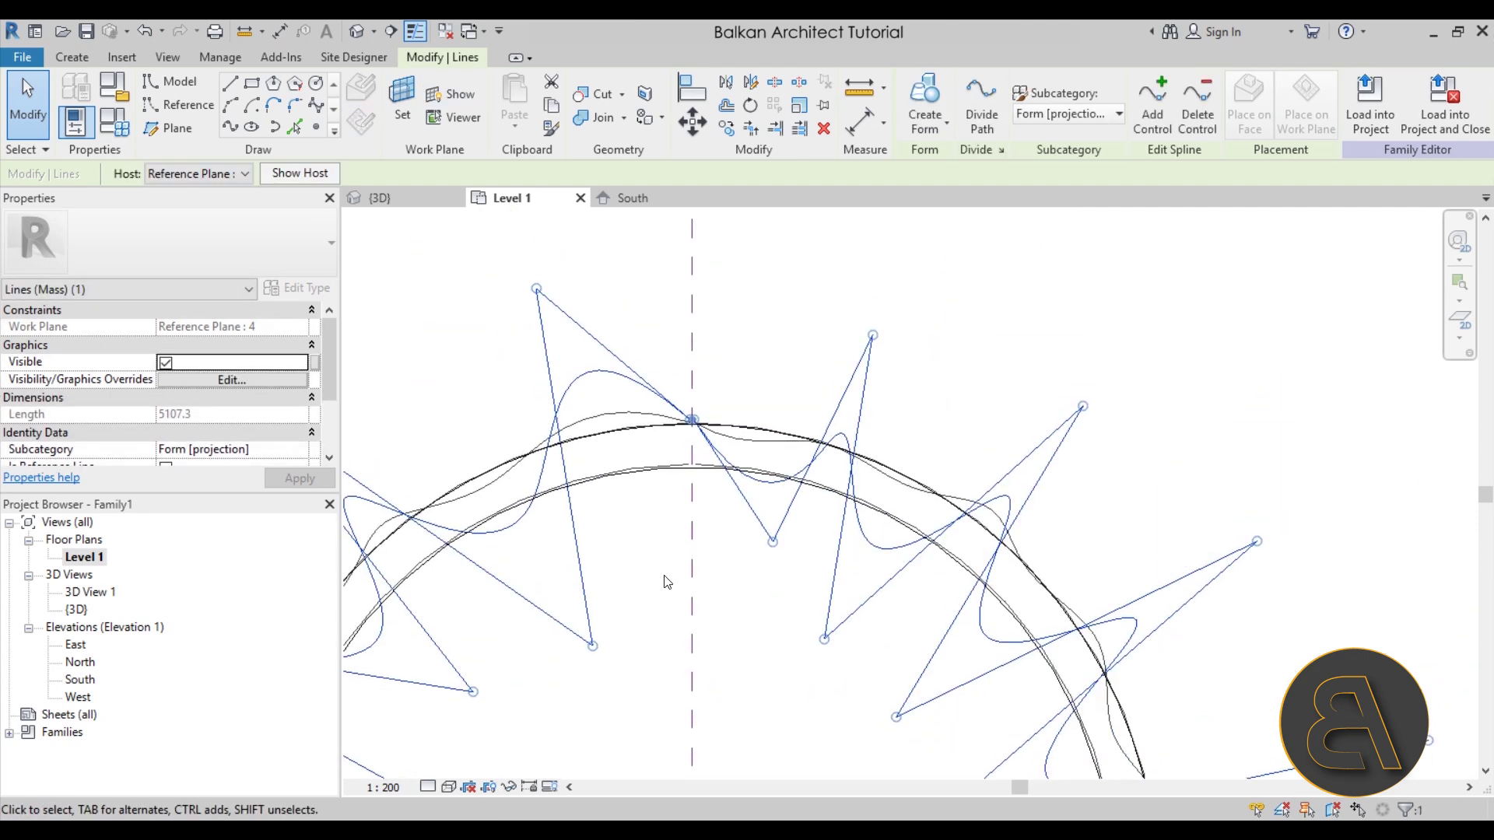
- Create the tablecloth form in 3D from the two opened circles and the two wavy splines
left_click(380, 197)
middle_click_drag(767, 307, 898, 457, "shift")
left_click(899, 458)
left_click(905, 481, "ctrl")
left_click(924, 105)
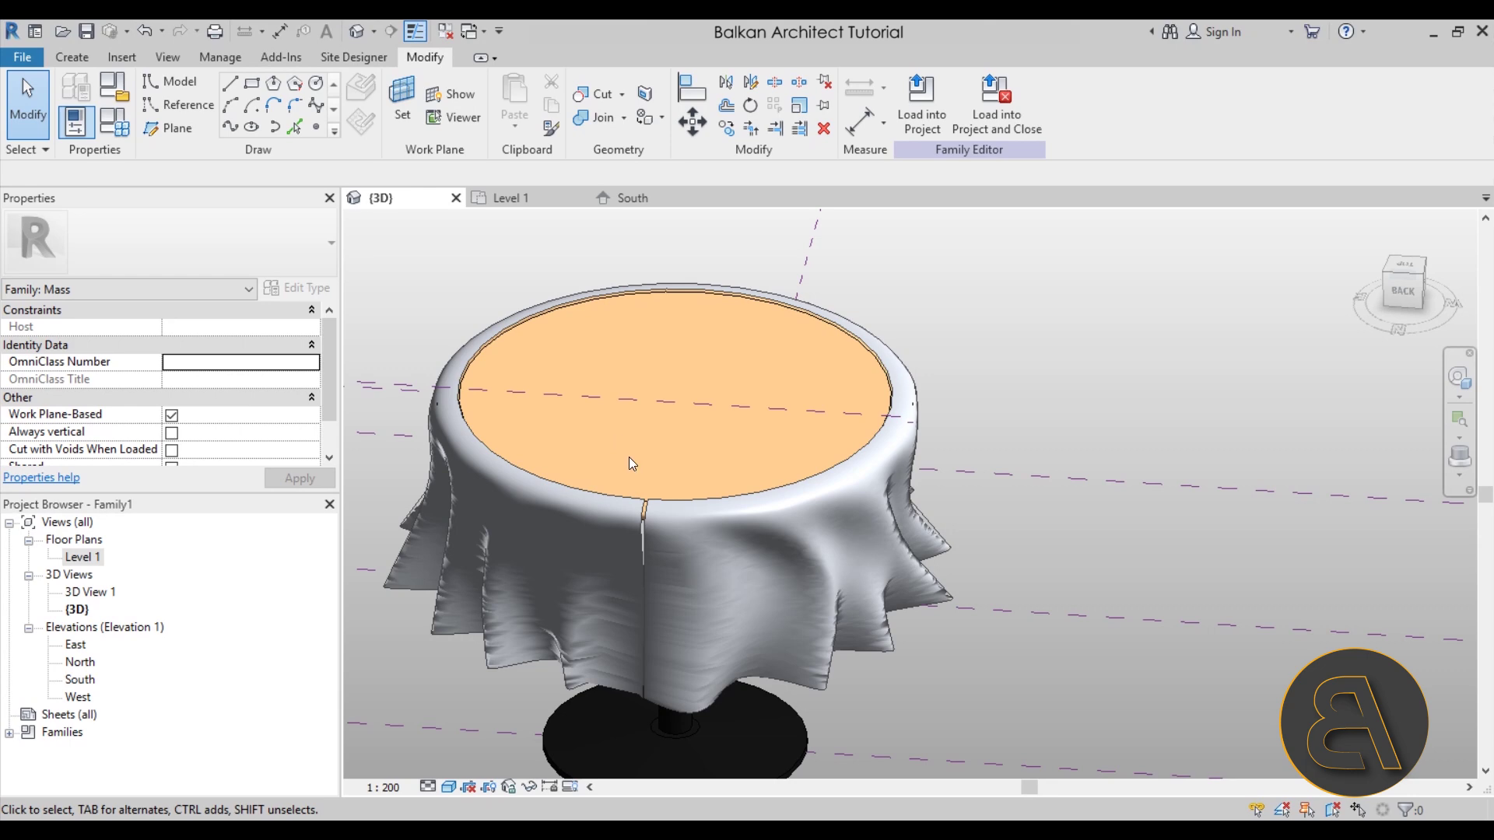
- Set the 3D view's visual style to Realistic to display the tablecloth with its materials
scroll(753, 406, "up", 5)
scroll(754, 407, "down", 5)
middle_click_drag(787, 327, 822, 491, "shift")
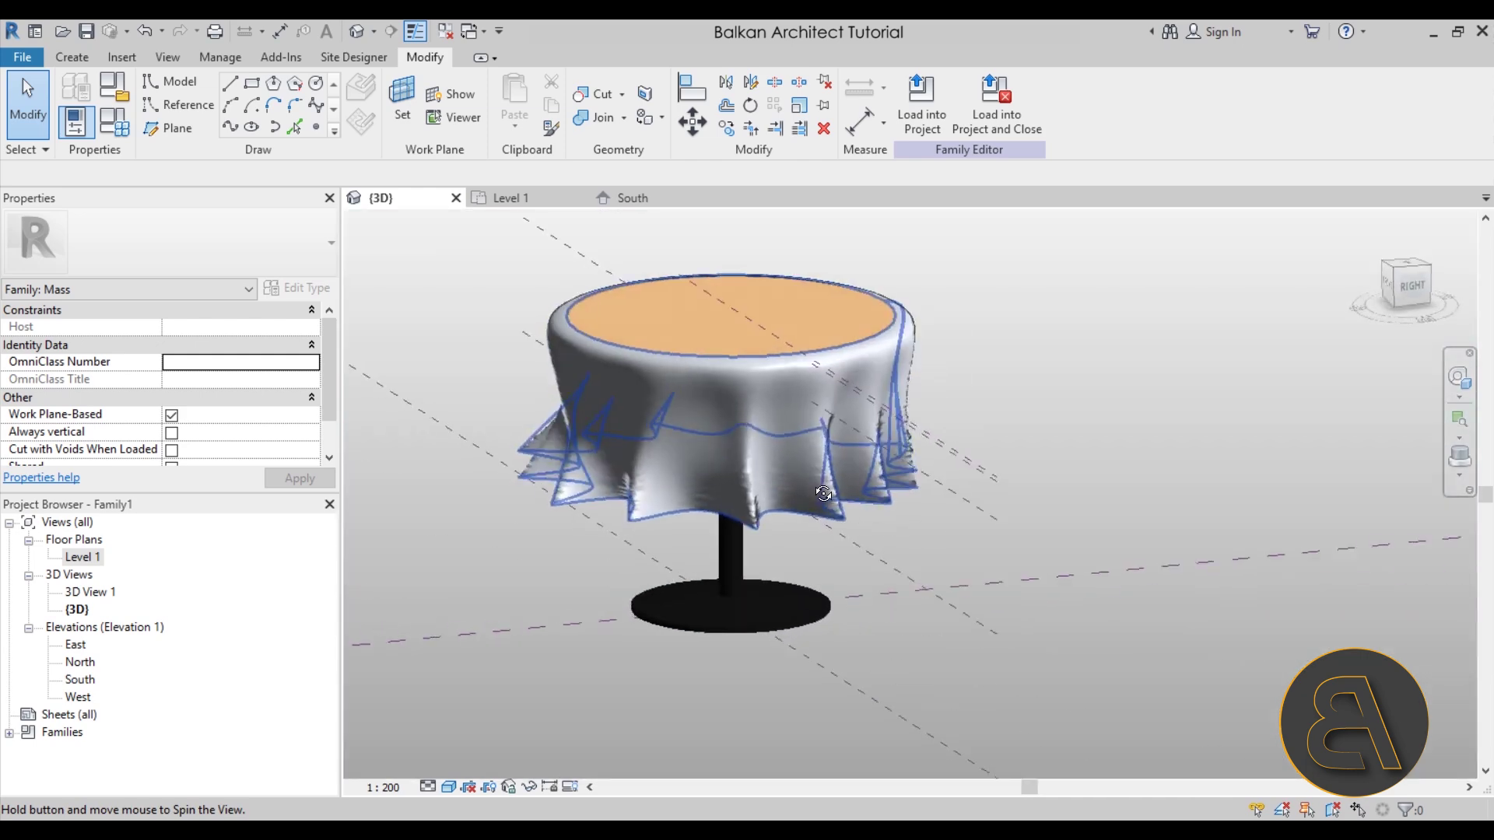
scroll(817, 436, "up", 6)
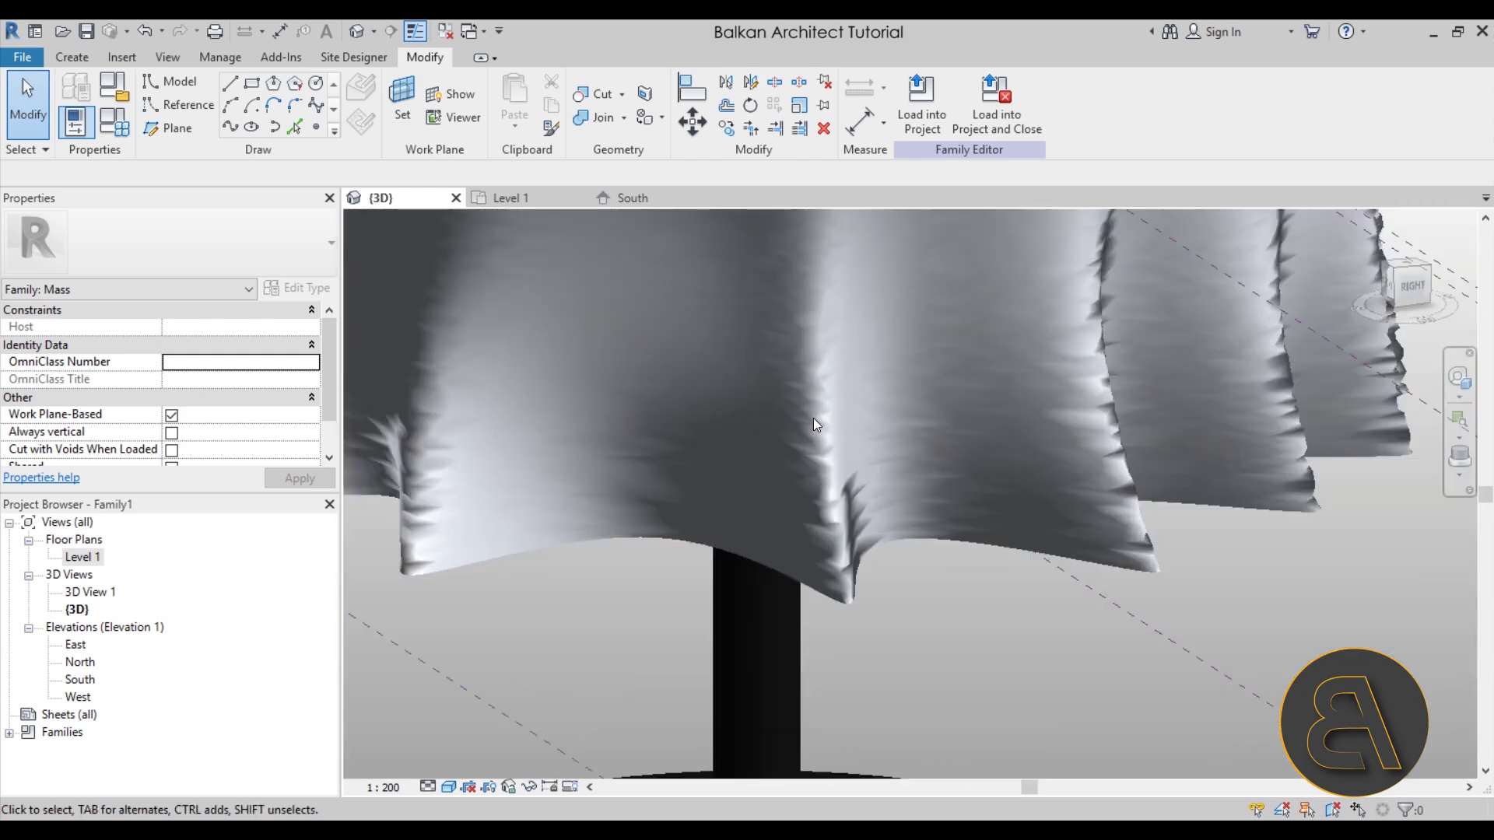
middle_click_drag(814, 425, 529, 732, "shift")
left_click(452, 789)
left_click(500, 750)
scroll(866, 492, "down", 3)
middle_click_drag(868, 492, 578, 759, "shift")
left_click(453, 789)
left_click(477, 750)
- Examine the tablecloth's folds, the uncovered tabletop and the narrow slit in the rim
middle_click_drag(556, 580, 960, 574, "shift")
scroll(962, 553, "up", 6)
scroll(875, 403, "down", 3)
middle_click_drag(874, 404, 753, 642, "shift")
scroll(831, 420, "down", 3)
middle_click_drag(752, 480, 737, 442, "shift")
scroll(736, 441, "up", 5)
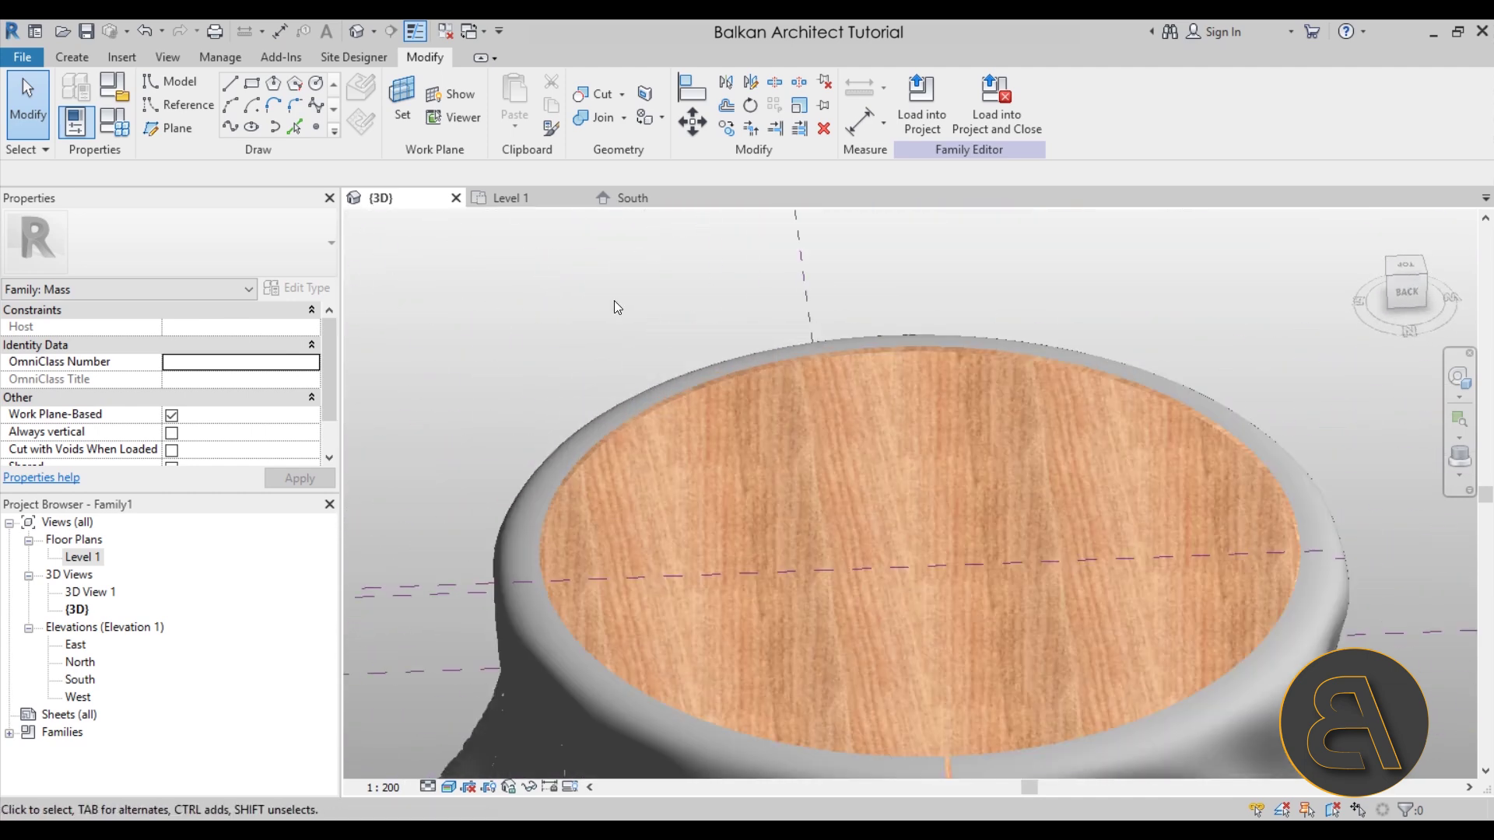
middle_click_drag(504, 621, 442, 514)
middle_click_drag(965, 516, 765, 408)
scroll(723, 643, "up", 3)
scroll(760, 573, "up", 3)
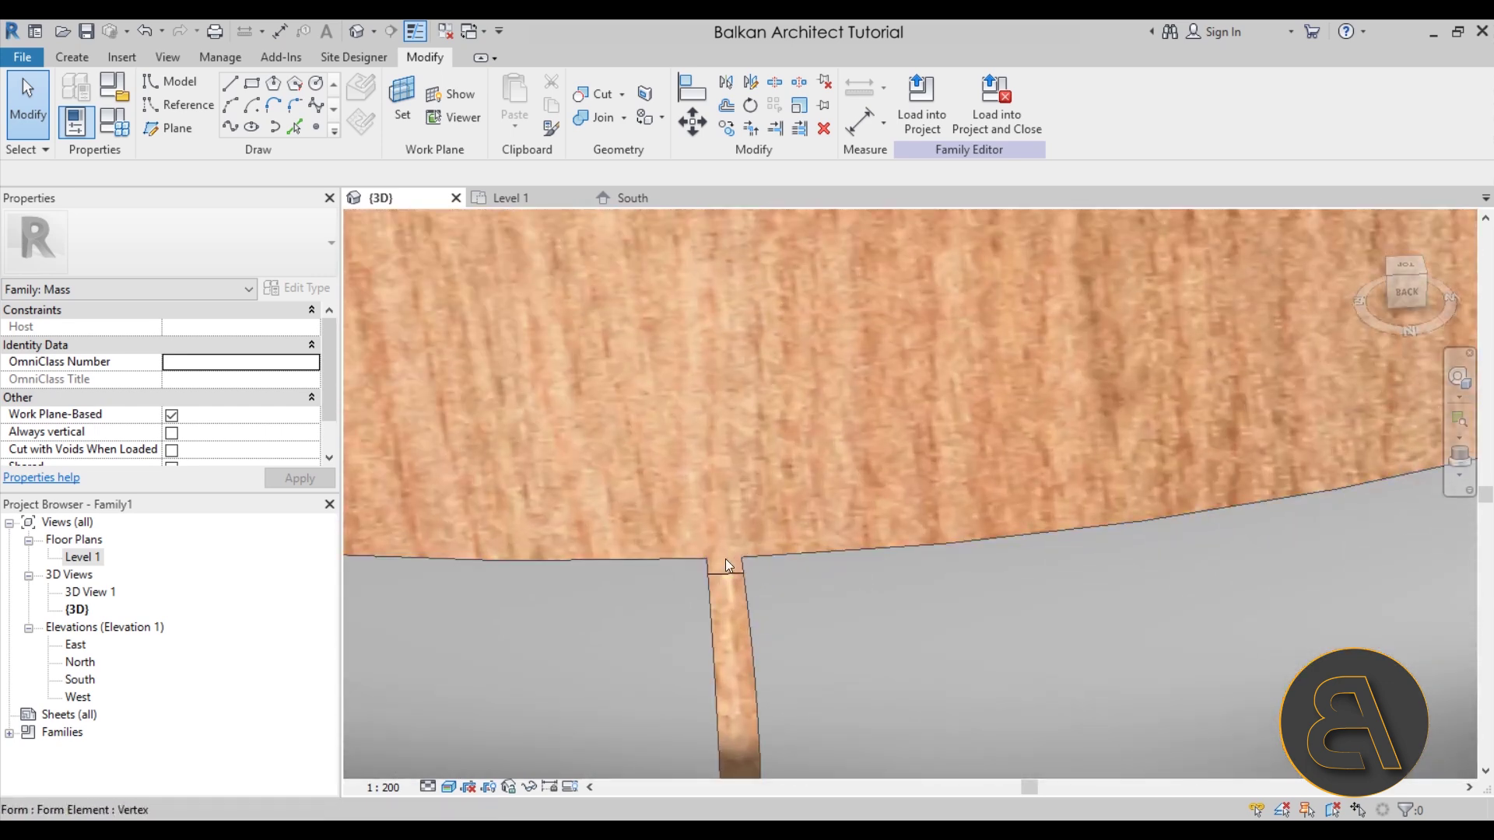
- Draw a circle on Reference Plane : 1 in Level 1, centred on the reference plane intersection and reaching the tablecloth's inner edge
double_click(84, 557)
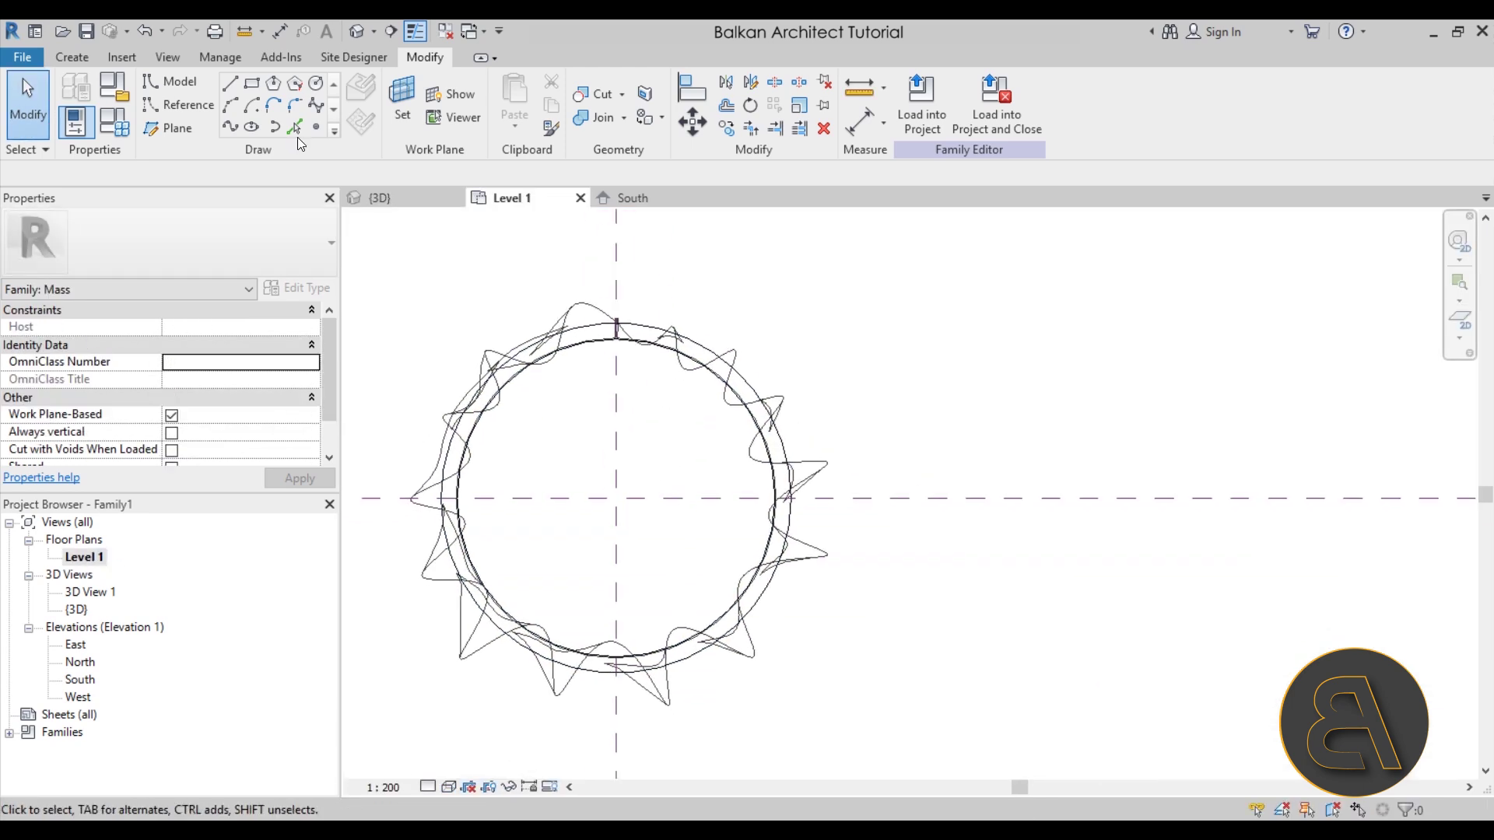
left_click(316, 84)
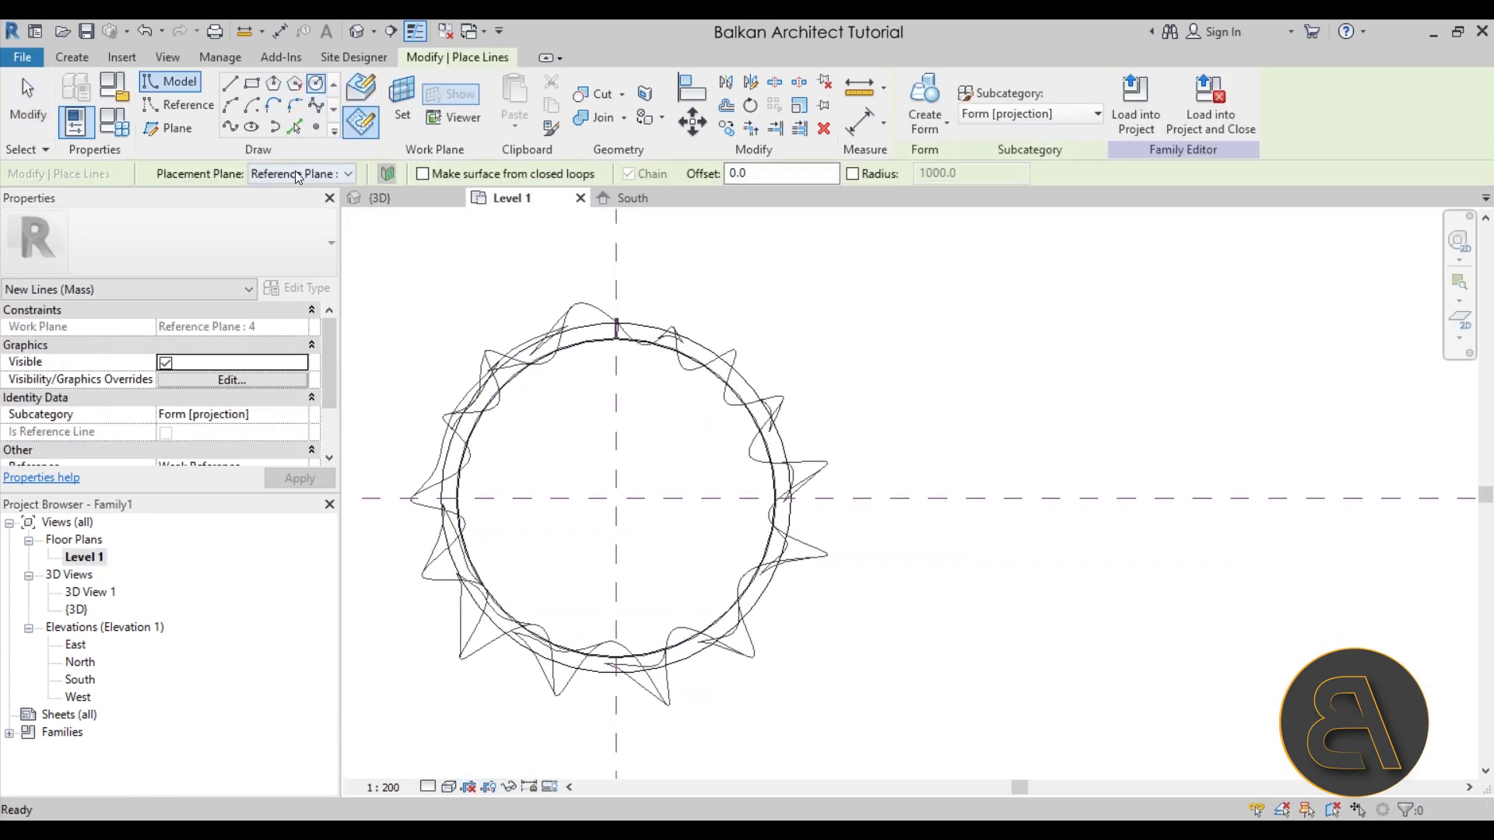
left_click(348, 174)
left_click(288, 224)
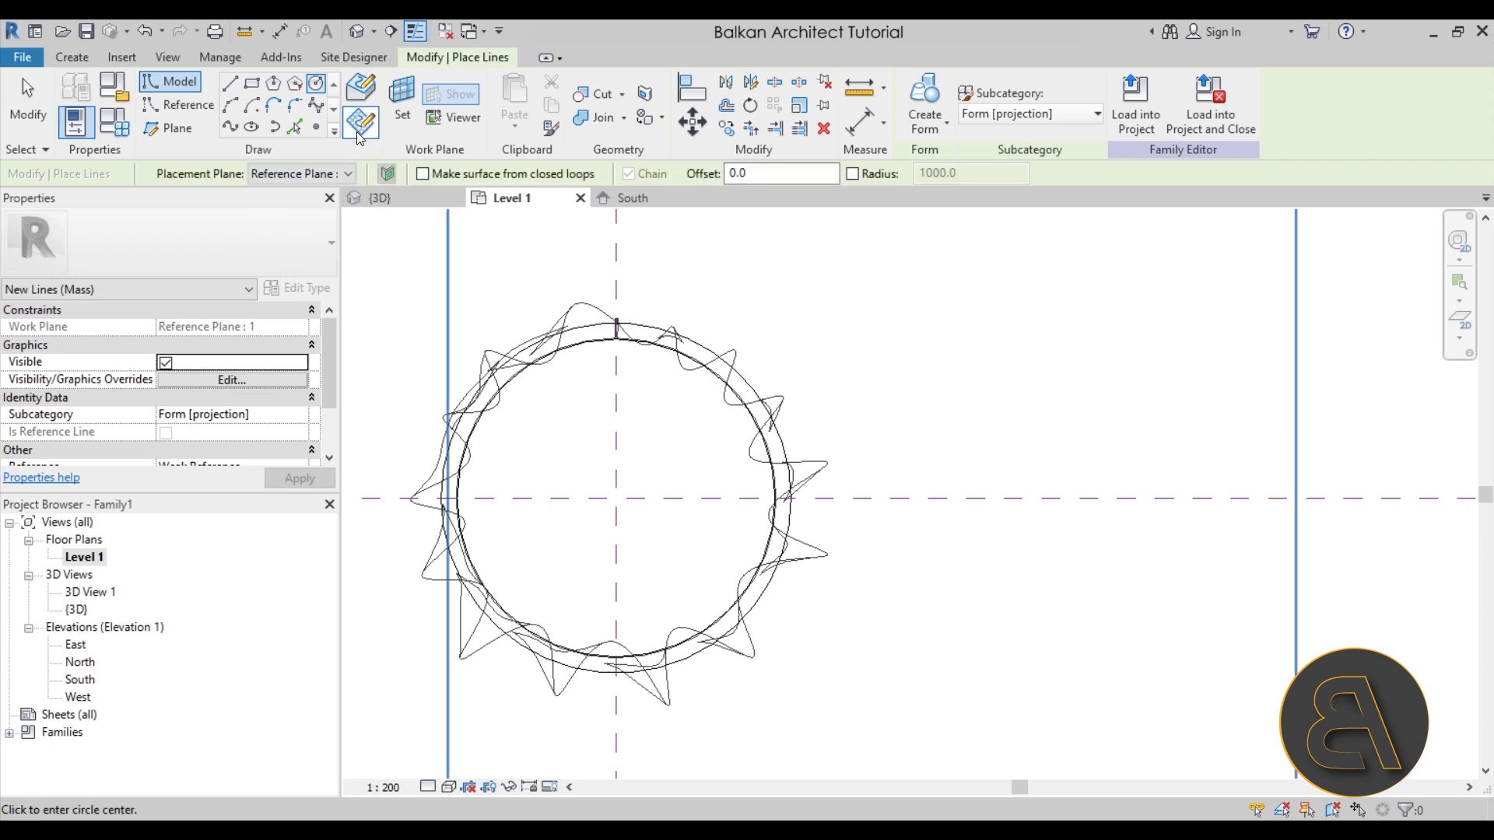
left_click(617, 498)
scroll(620, 341, "up", 5)
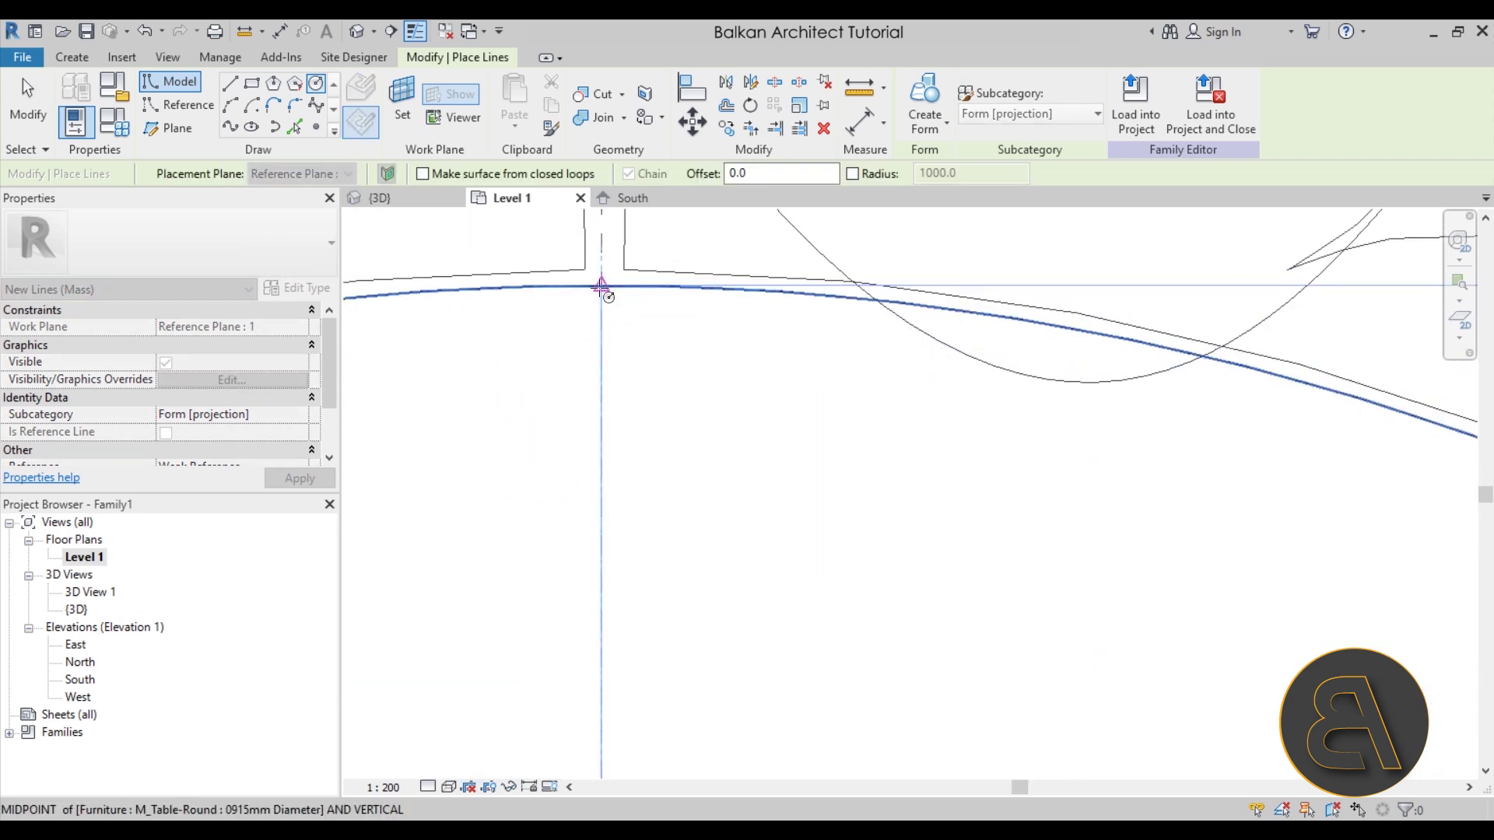
left_click(601, 270)
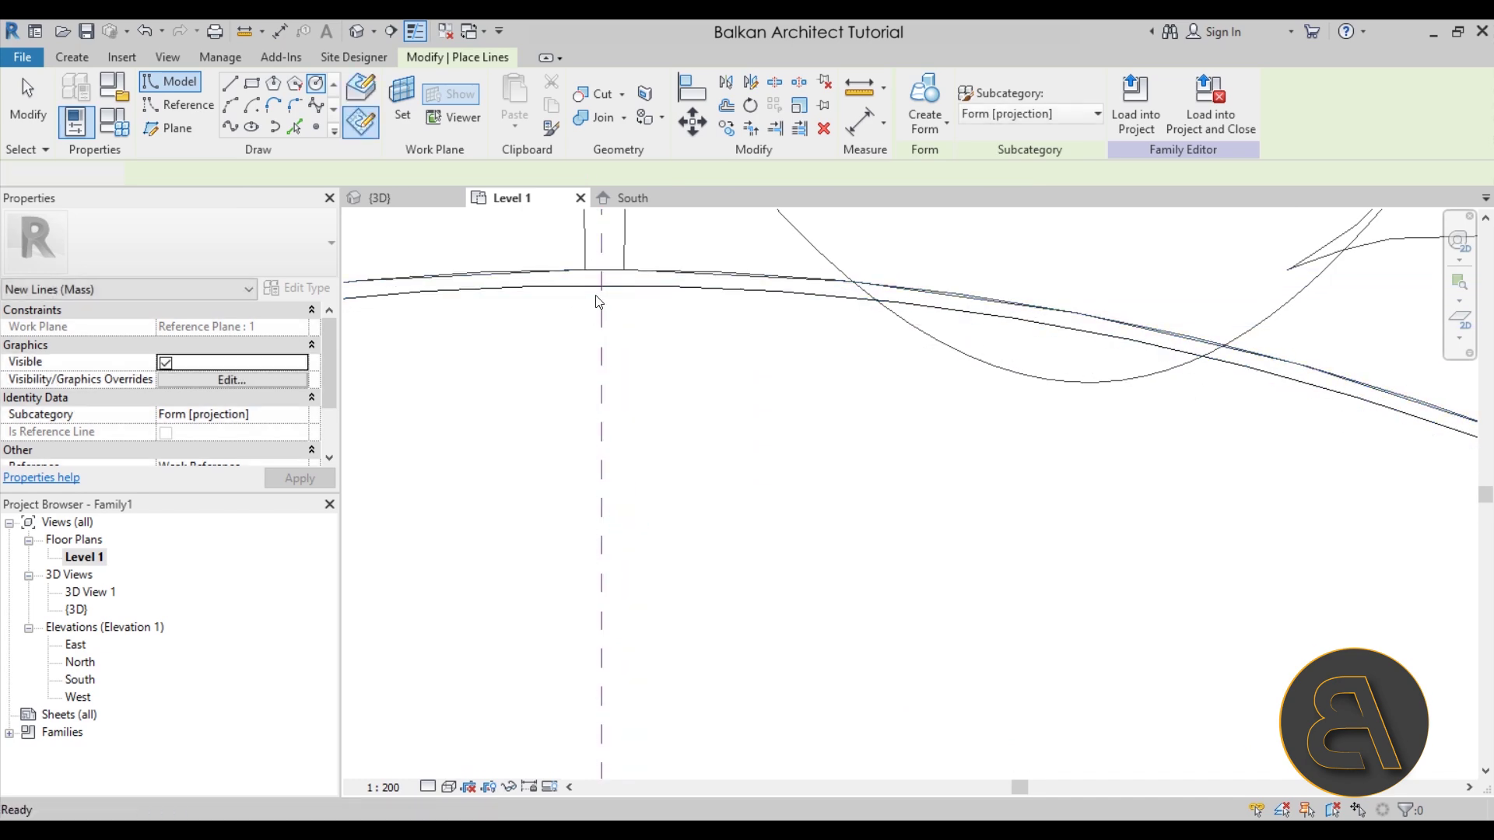
- Create a solid cylinder form in the 3D view from the circle at the tablecloth's inner edge
key("Escape")
key("Escape")
left_click(602, 272)
left_click(390, 32)
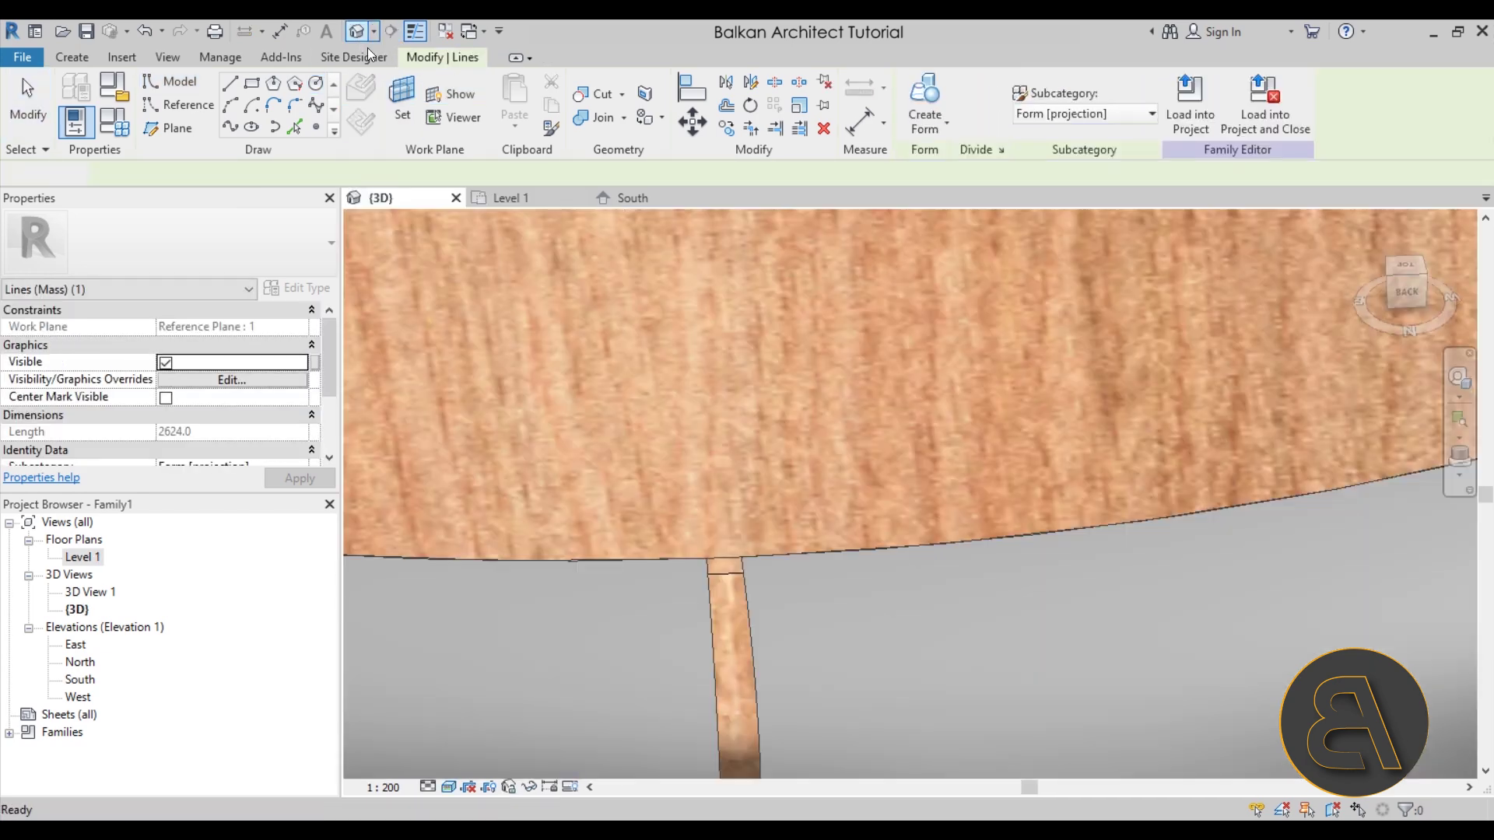
scroll(770, 506, "down", 3)
scroll(792, 502, "up", 3)
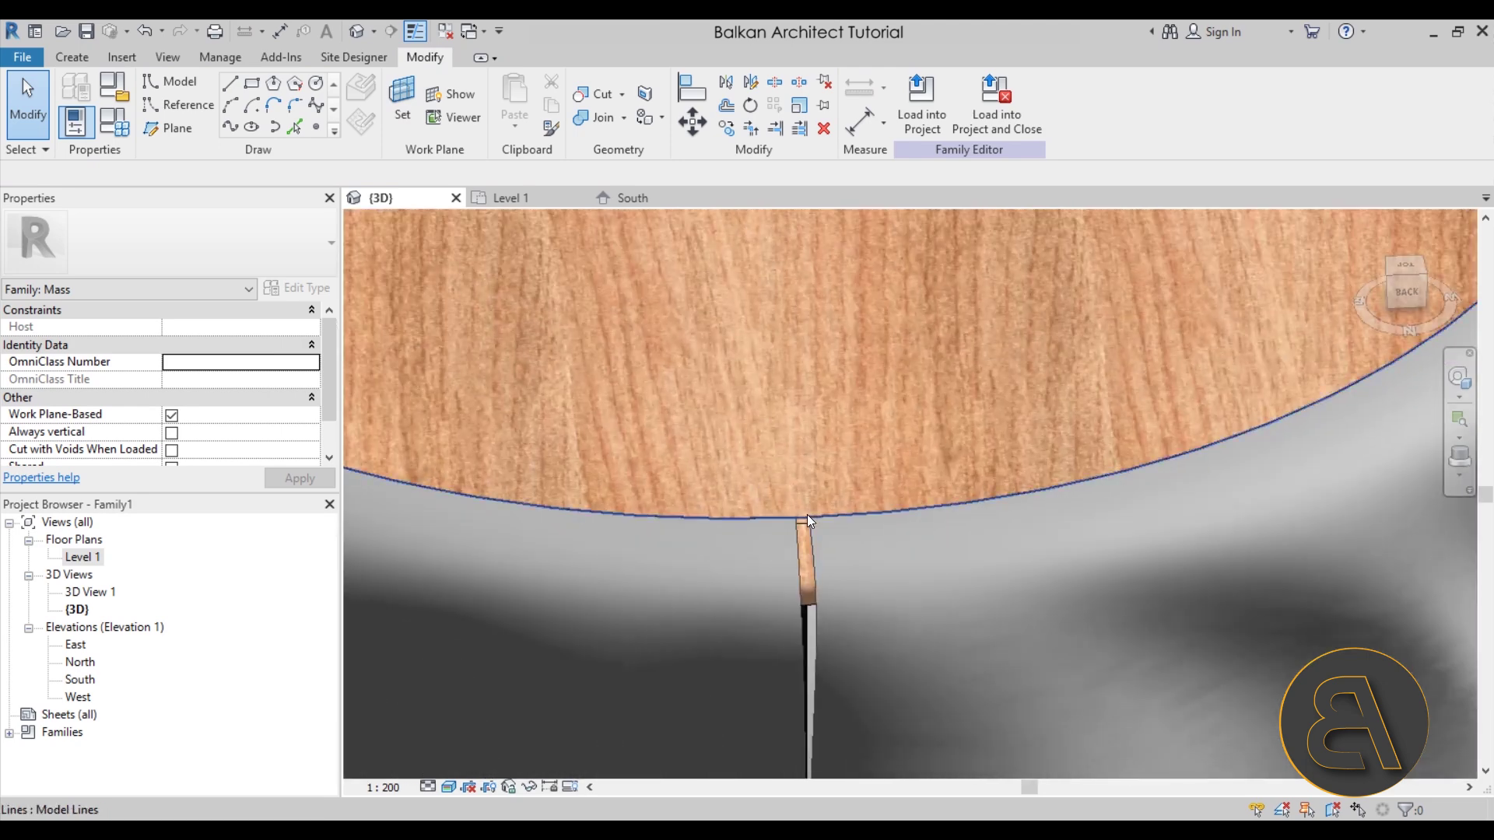
left_click(806, 515)
scroll(786, 444, "down", 4)
scroll(774, 376, "up", 1)
left_click(925, 98)
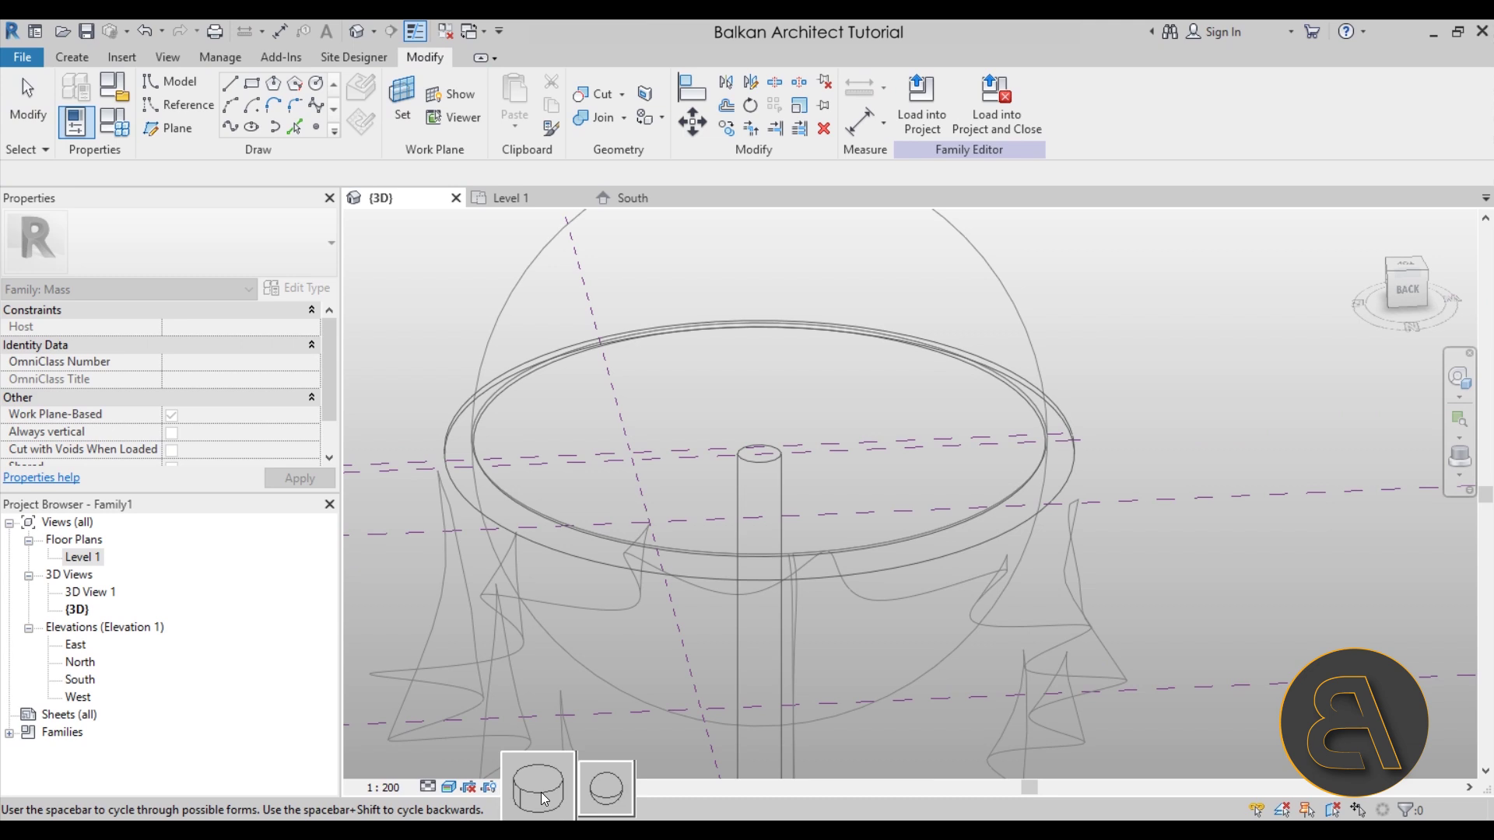
left_click(538, 787)
- Reduce the tall cylinder to a flat cover over the tabletop, level with the tablecloth's rim
scroll(779, 389, "up", 2)
scroll(837, 384, "down", 3)
scroll(811, 384, "up", 2)
scroll(811, 386, "down", 1)
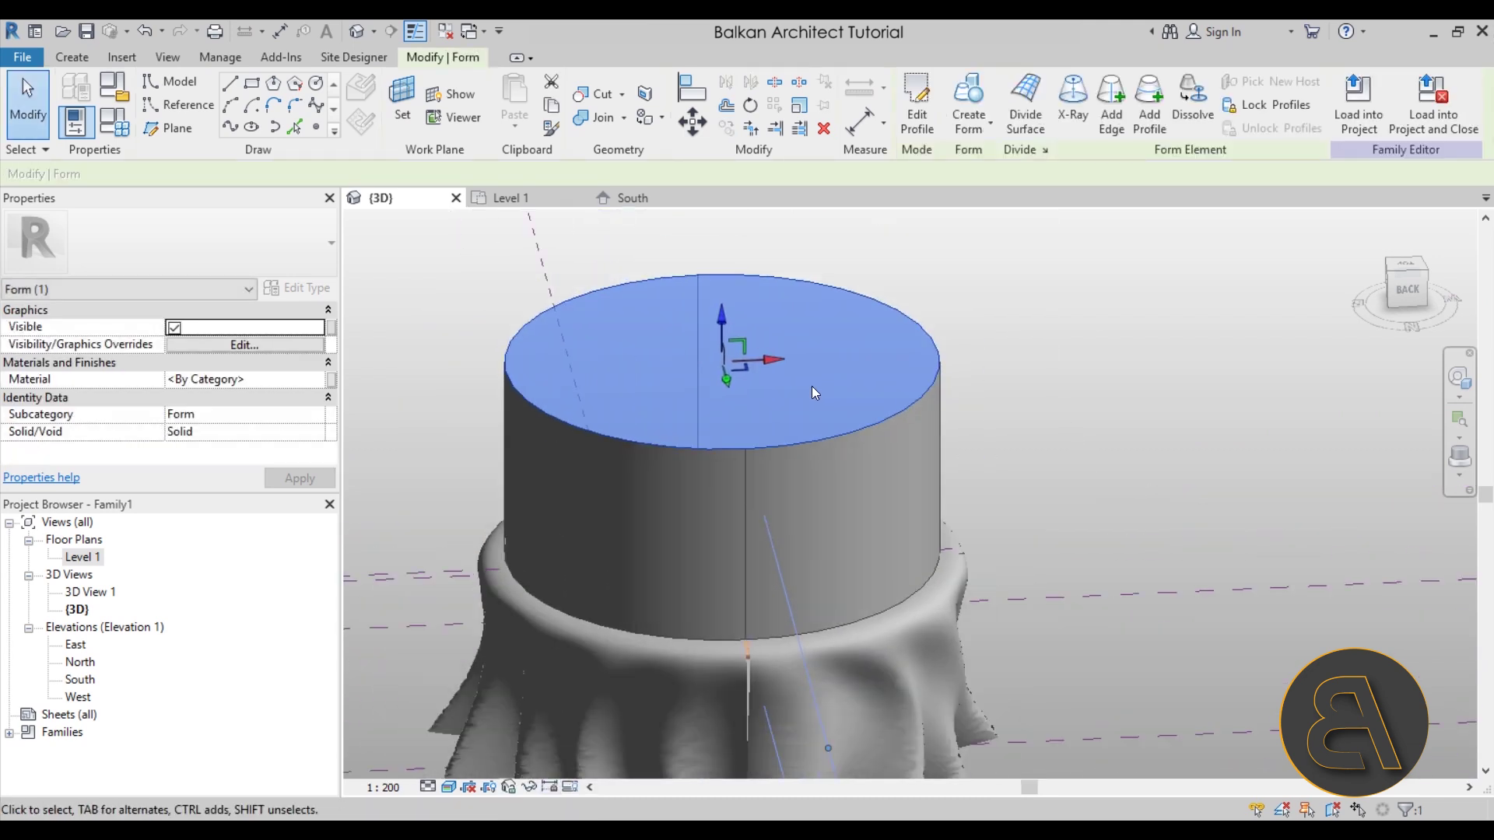
key("ctrl+z")
middle_click_drag(809, 389, 530, 310, "shift")
- Open the Material Browser for the tablecloth and top cover forms together, enlarge it and expand the AEC Materials library
left_click_drag(530, 309, 960, 619)
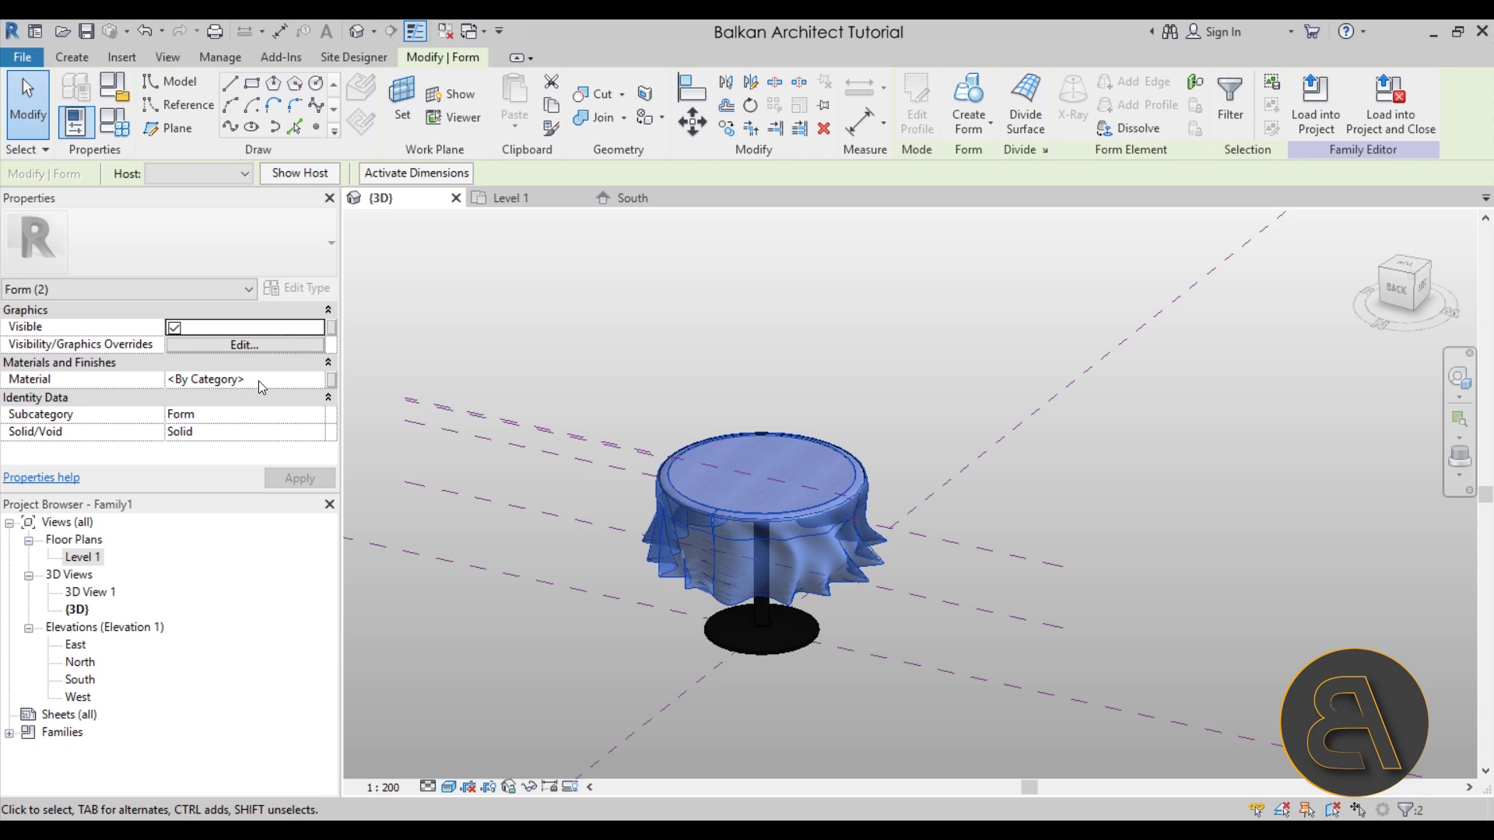
left_click(311, 382)
left_click(320, 388)
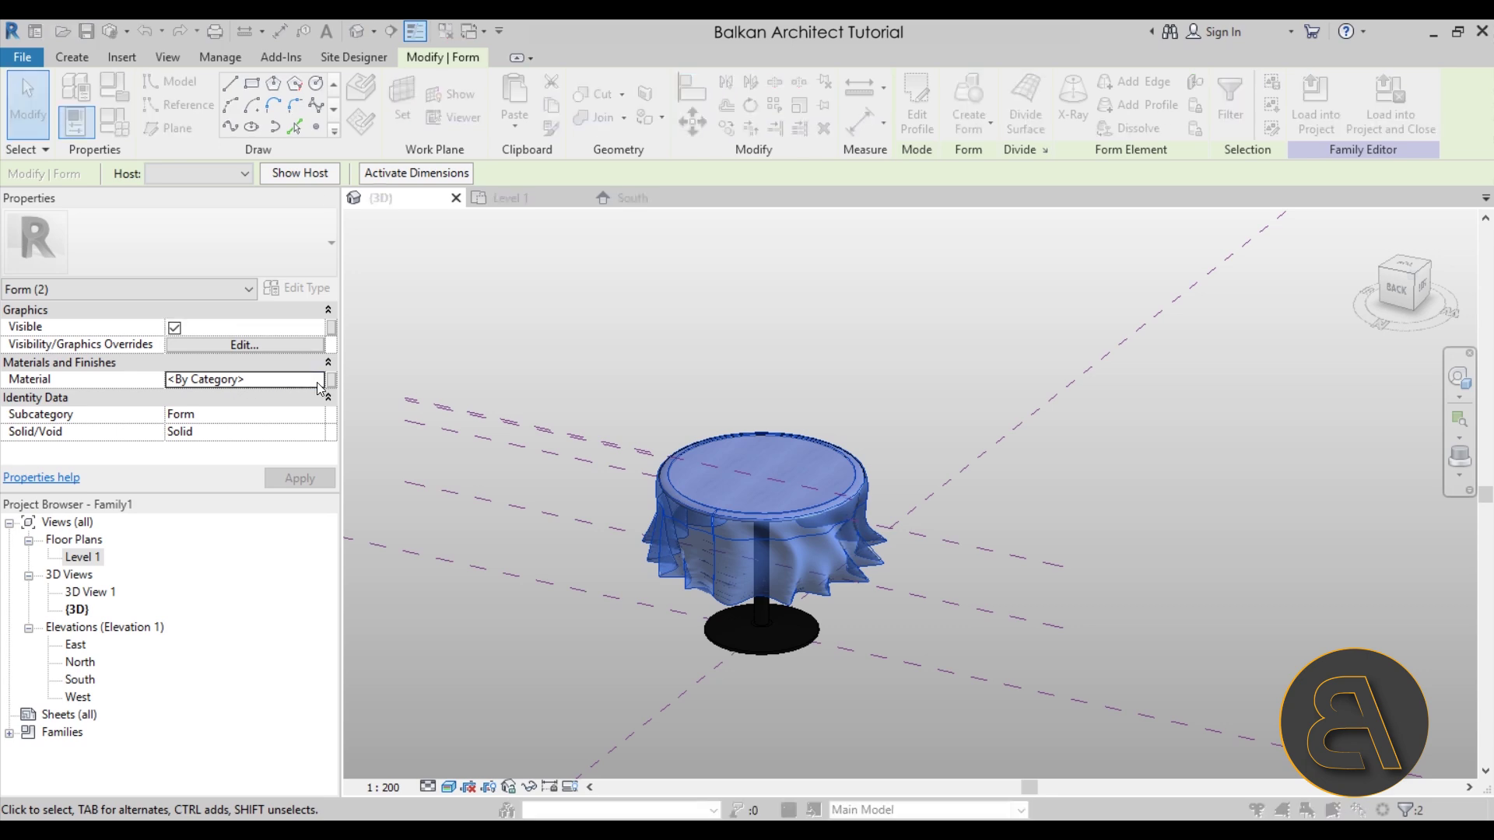
left_click(425, 130)
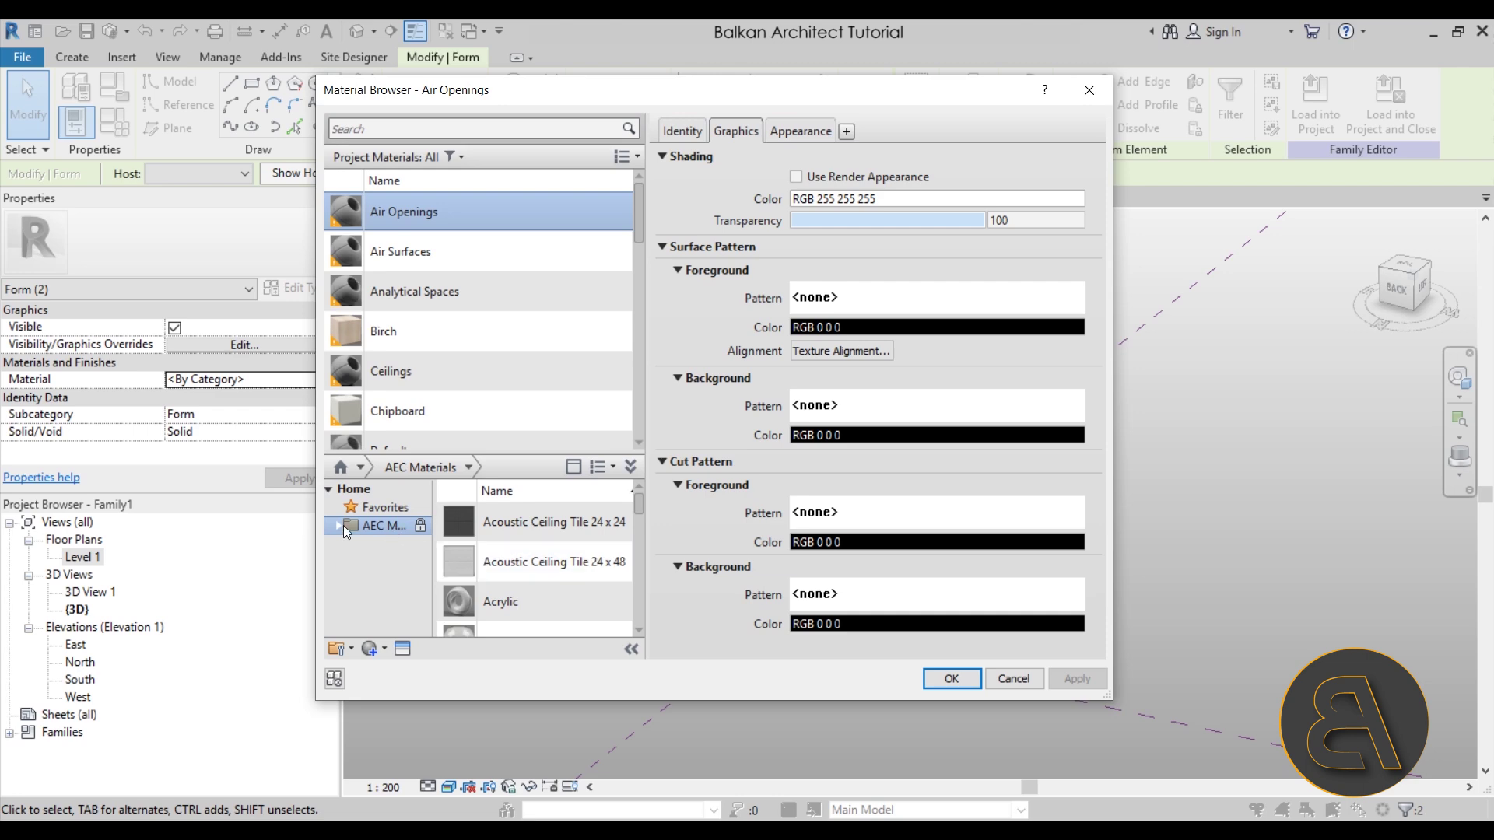
left_click(336, 526)
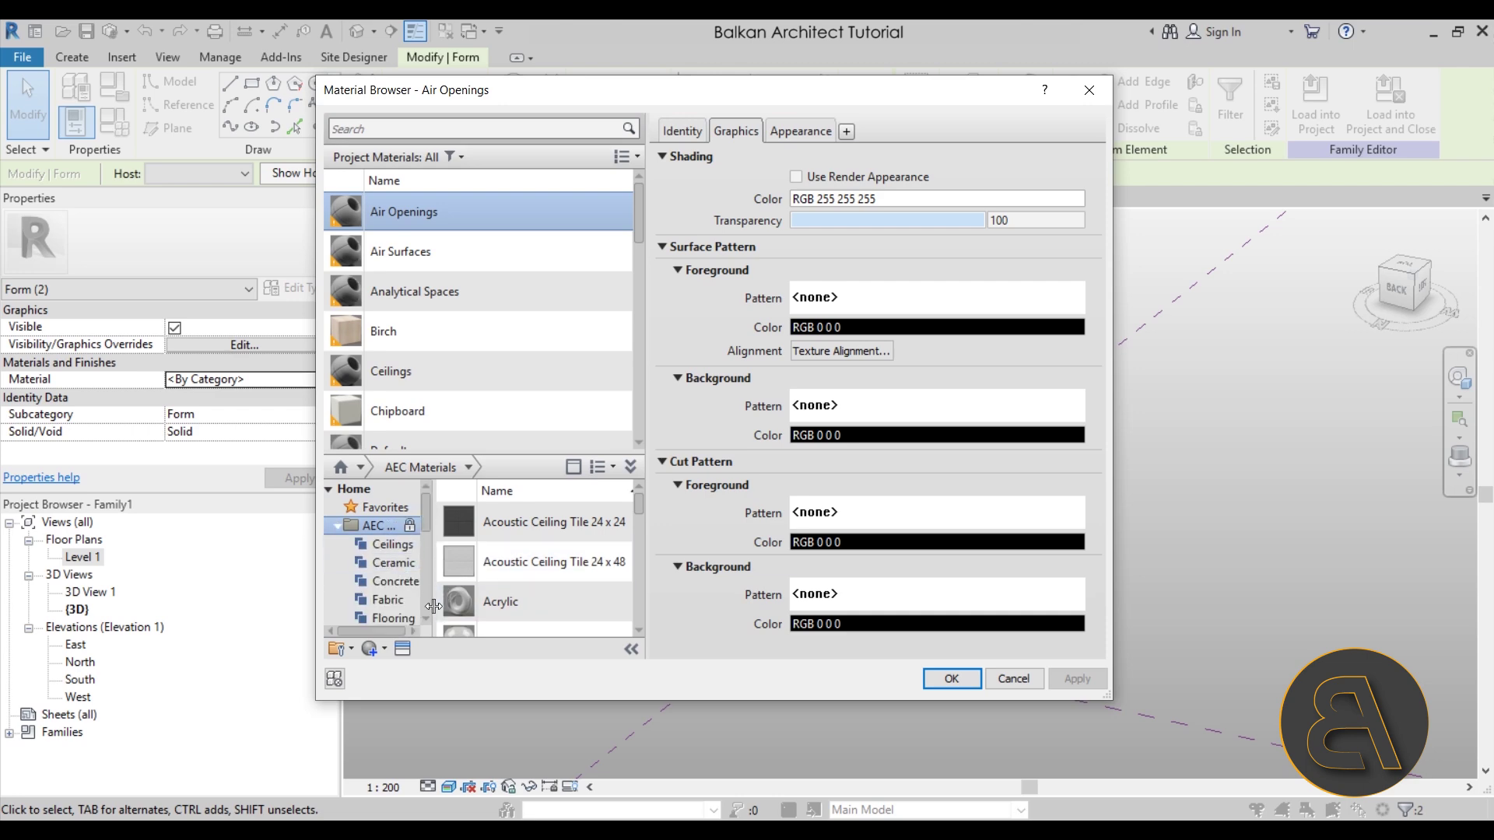
scroll(498, 598, "down", 1)
left_click_drag(1113, 701, 1186, 787)
scroll(423, 594, "down", 3)
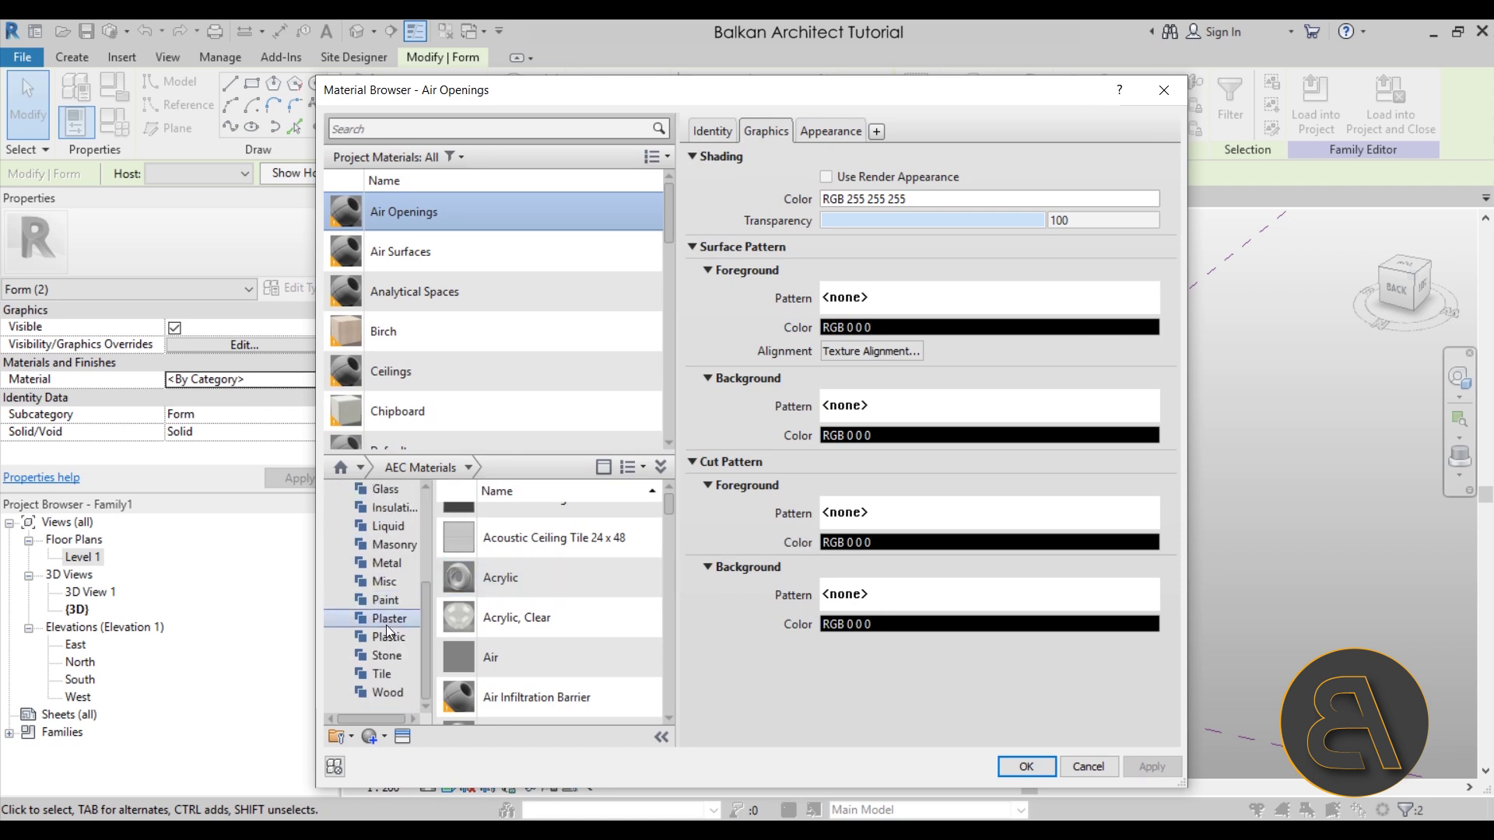
- Add Canvas, Blue Stripe from the Fabric category of AEC Materials to the project materials
scroll(389, 638, "up", 3)
left_click(388, 490)
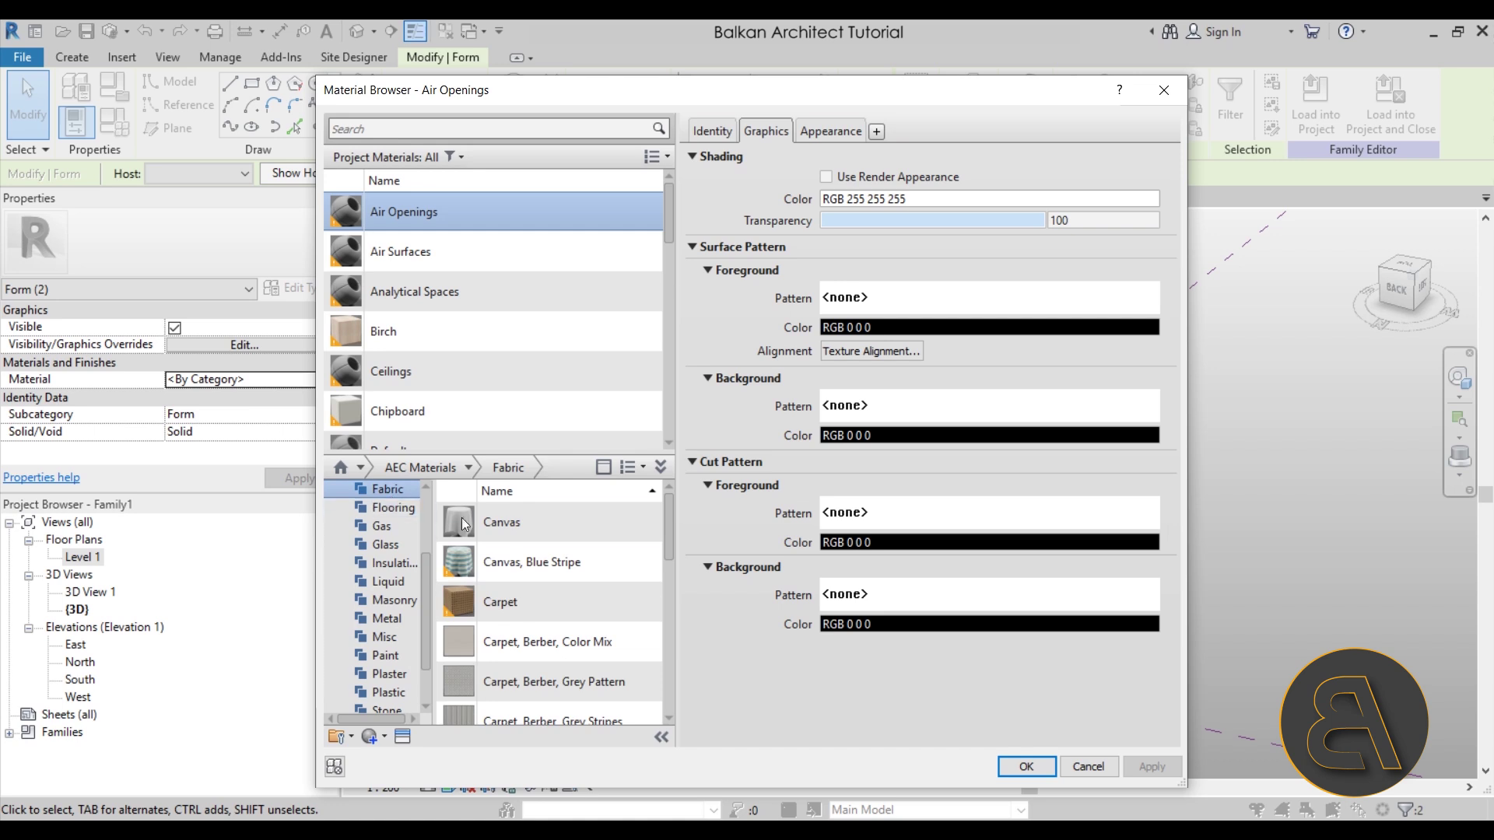
scroll(515, 593, "down", 3)
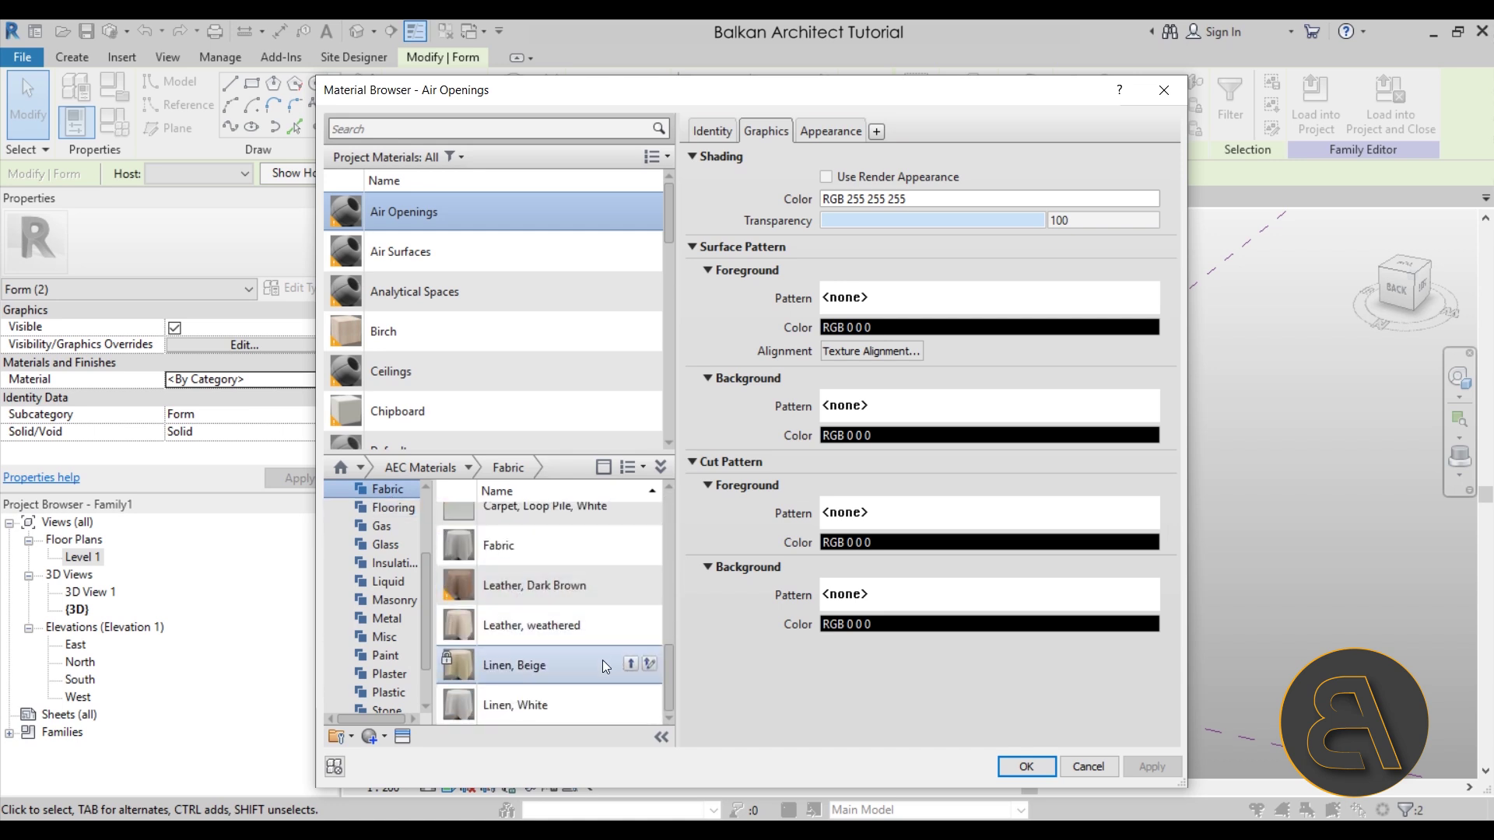
scroll(544, 637, "up", 4)
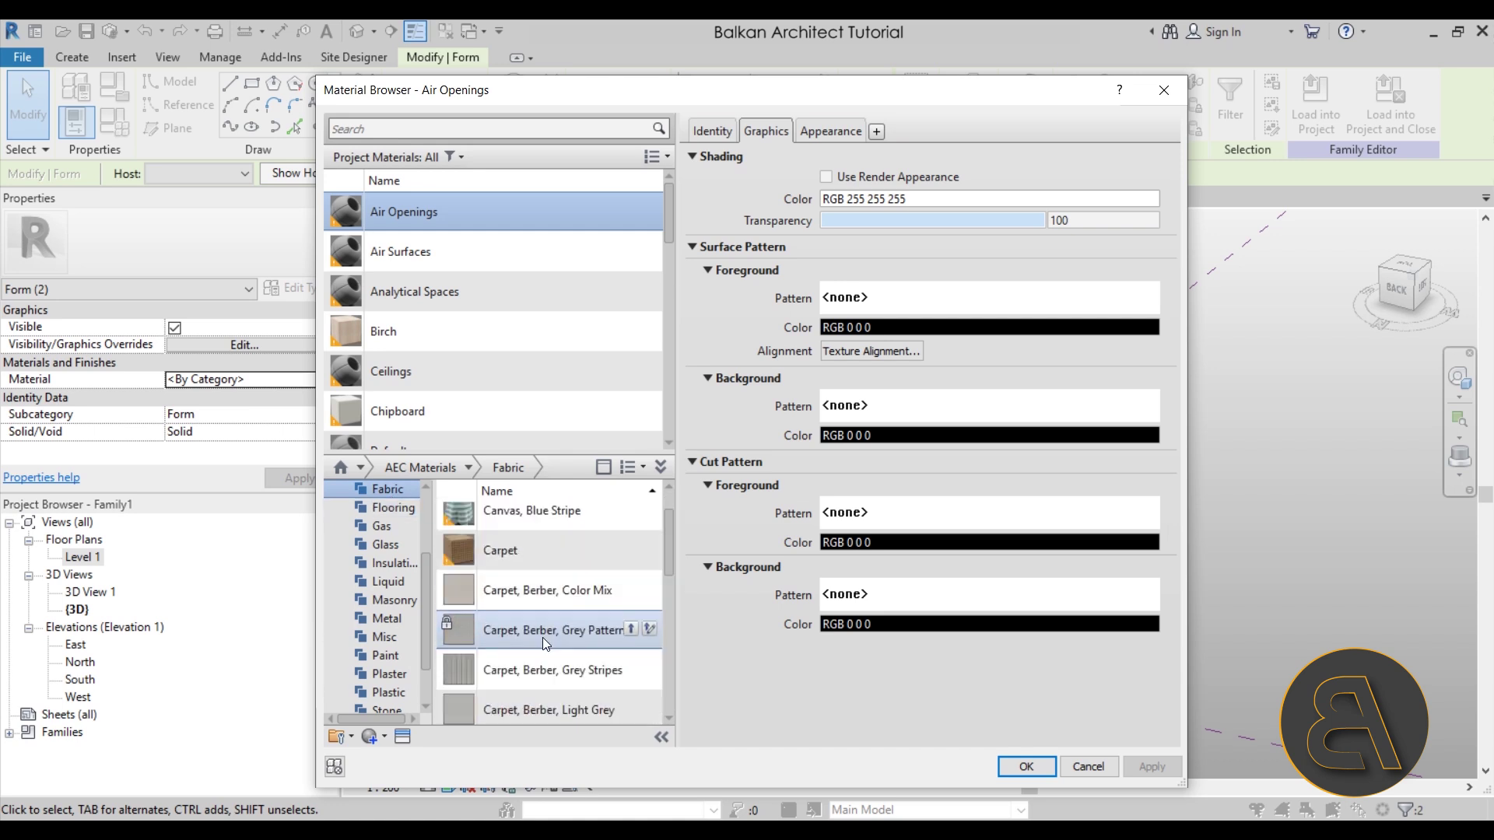
left_click(631, 564)
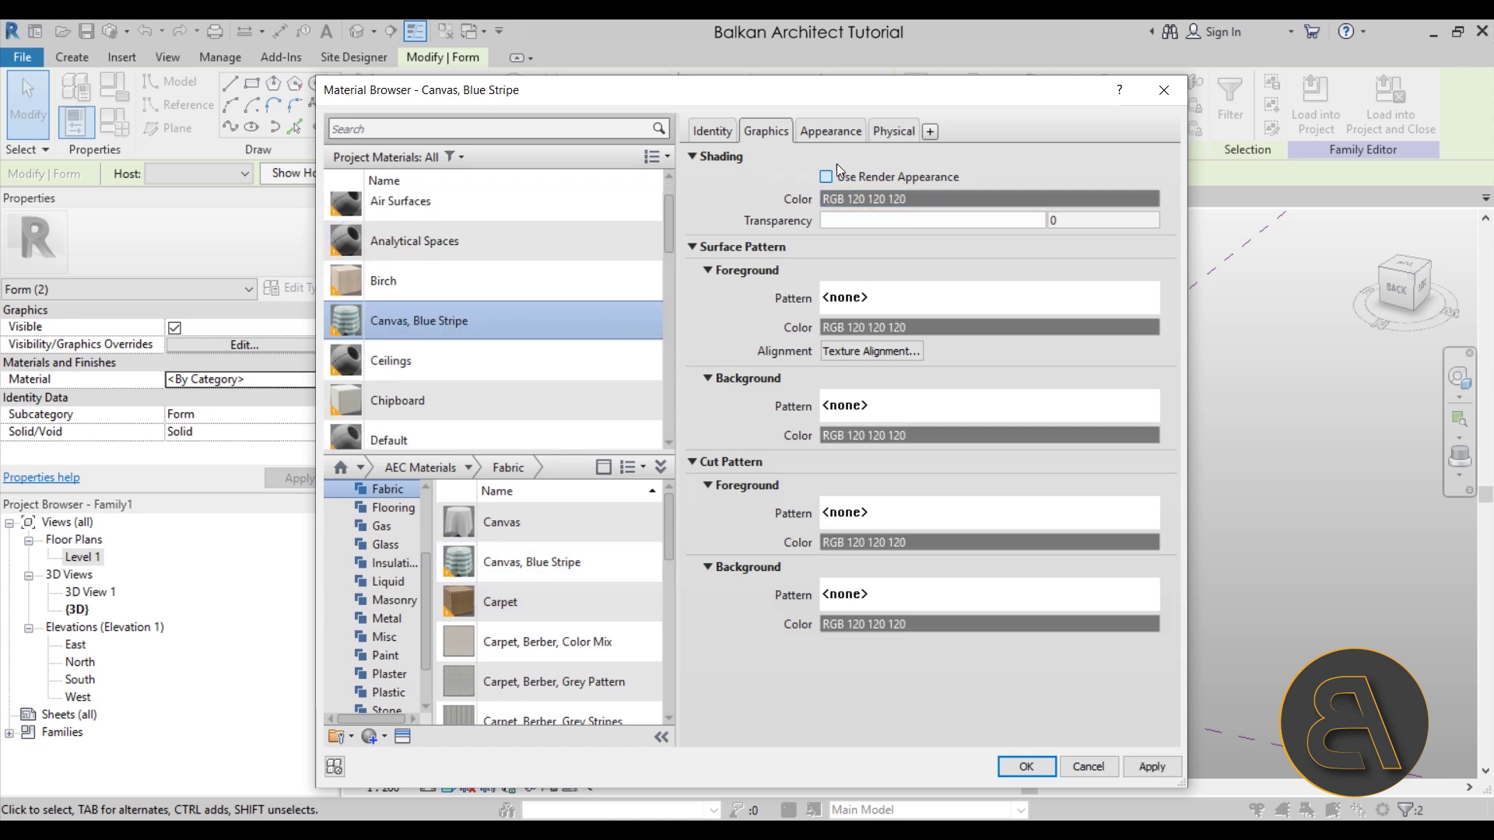
- Preview the appearance of Canvas, Blue Stripe enlarged and assign the material to both selected forms
left_click(830, 130)
left_click_drag(939, 285, 931, 562)
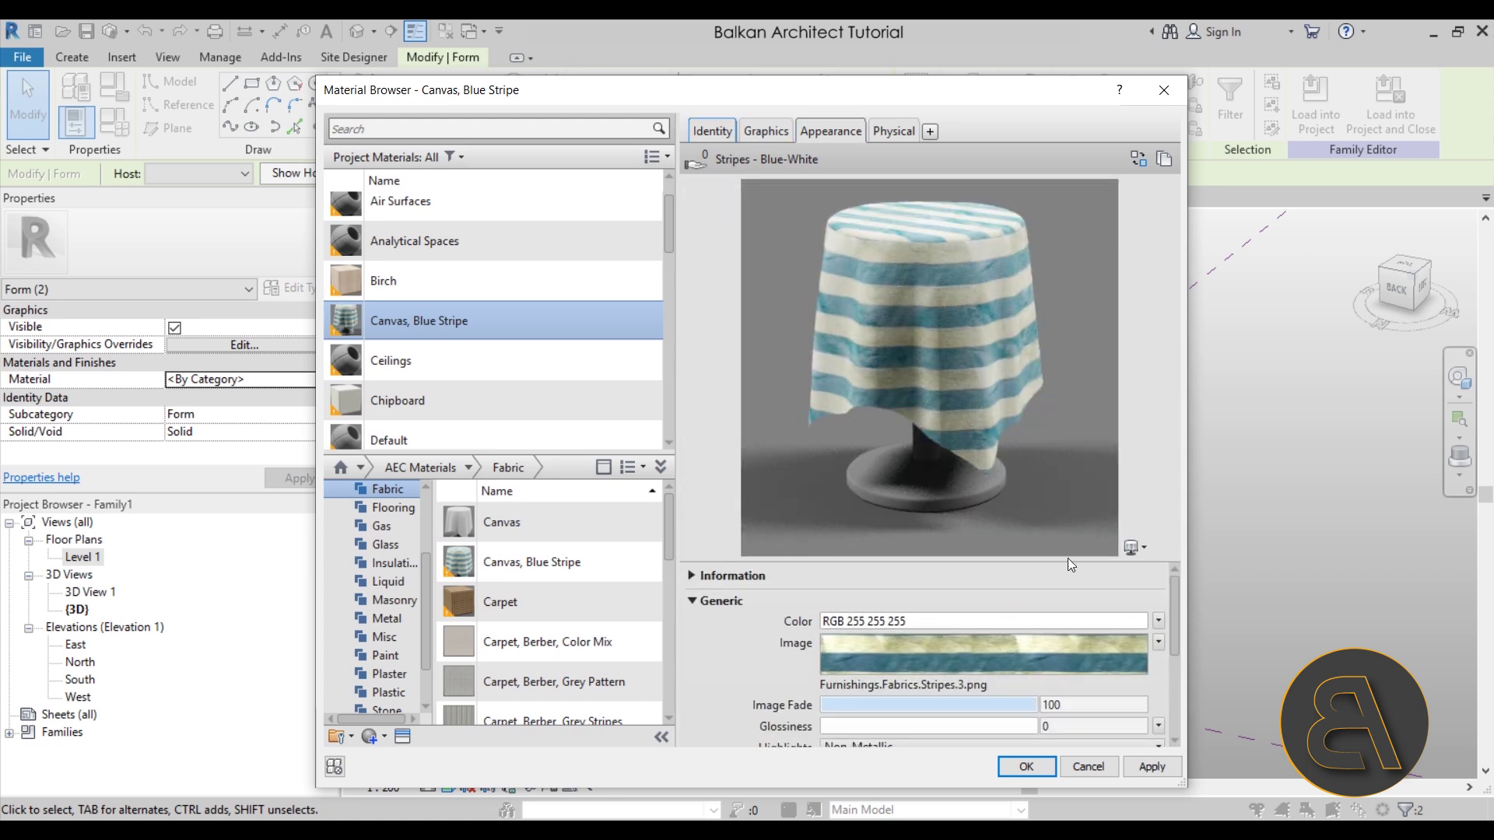
left_click(1147, 766)
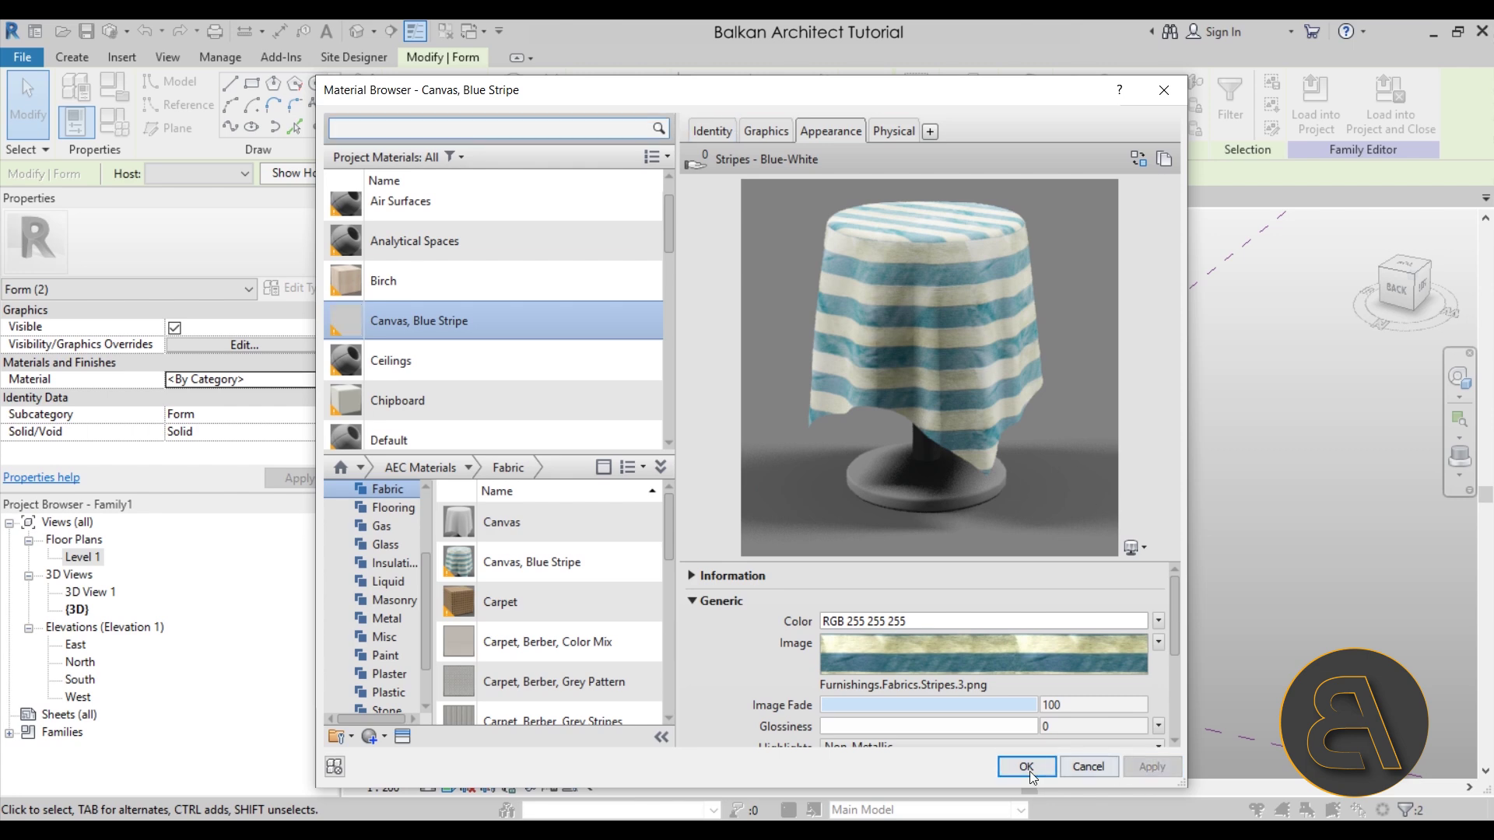
left_click(1027, 768)
left_click(798, 697)
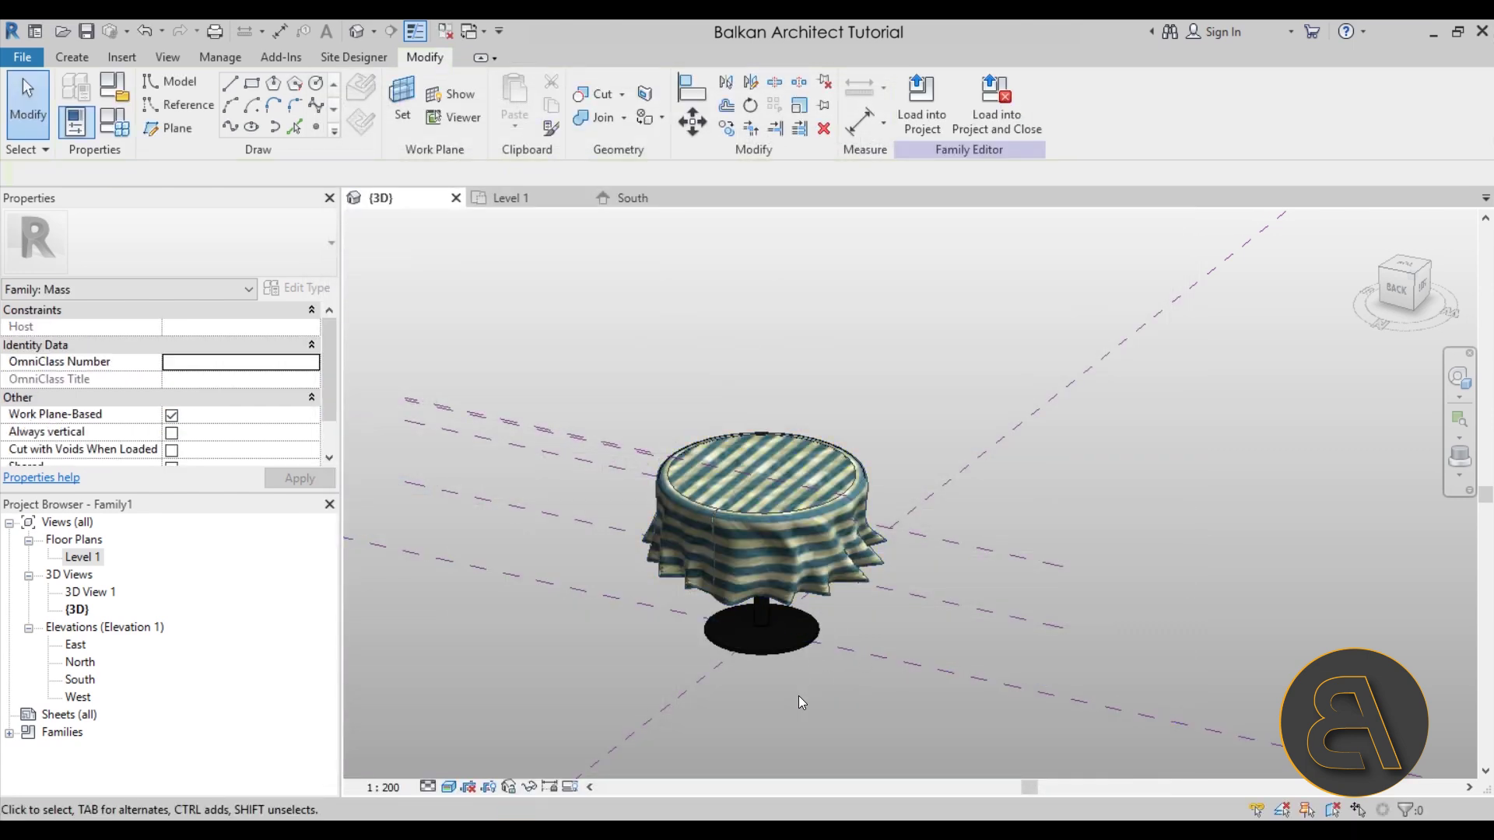
- Examine the striped tablecloth, its folds and the top cover from several sides in 3D
scroll(749, 459, "up", 3)
middle_click_drag(882, 684, 921, 612, "shift")
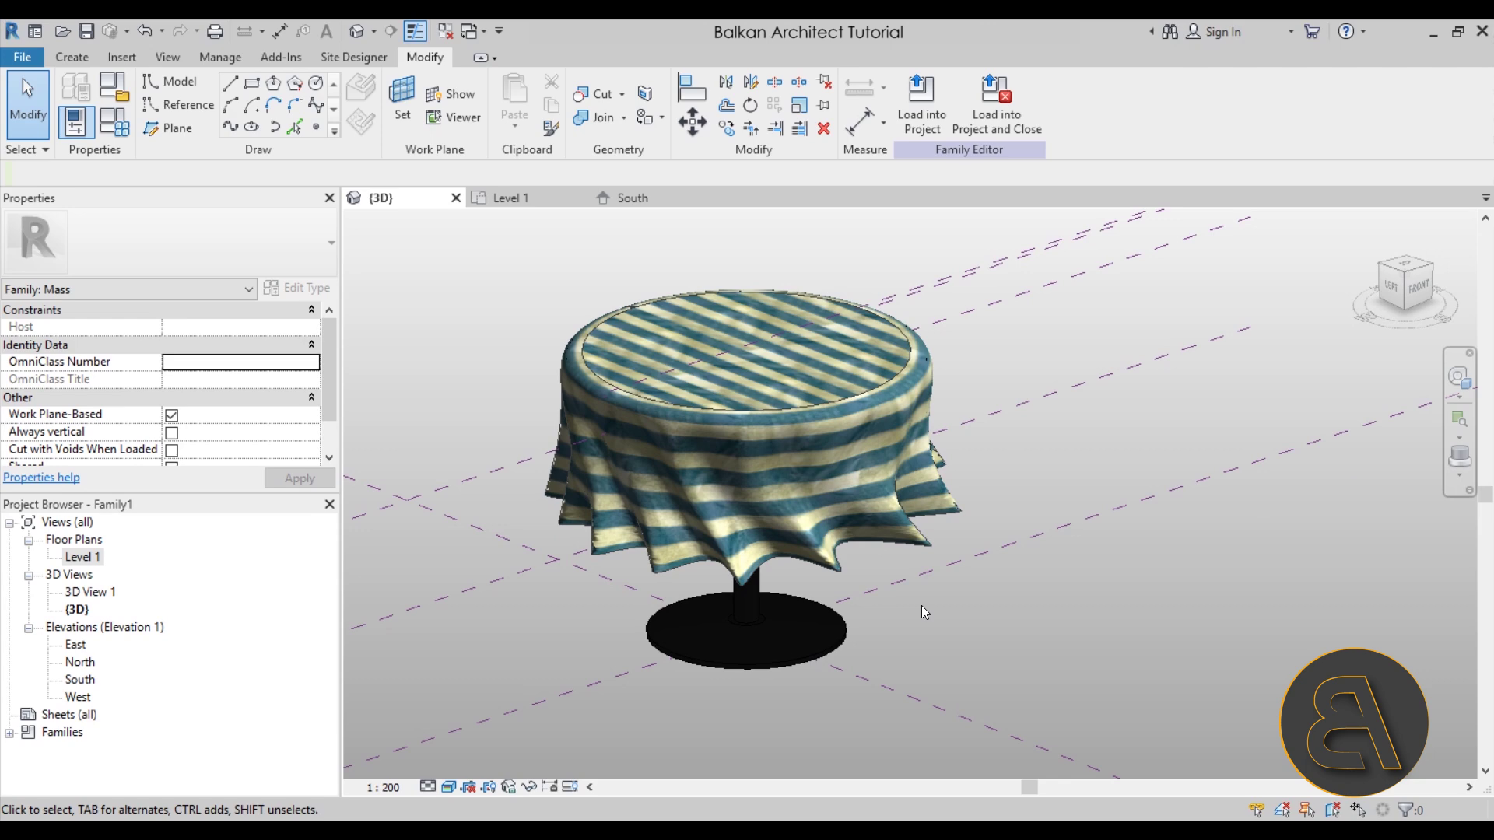
middle_click_drag(898, 600, 411, 622, "shift")
middle_click_drag(740, 720, 825, 697, "shift")
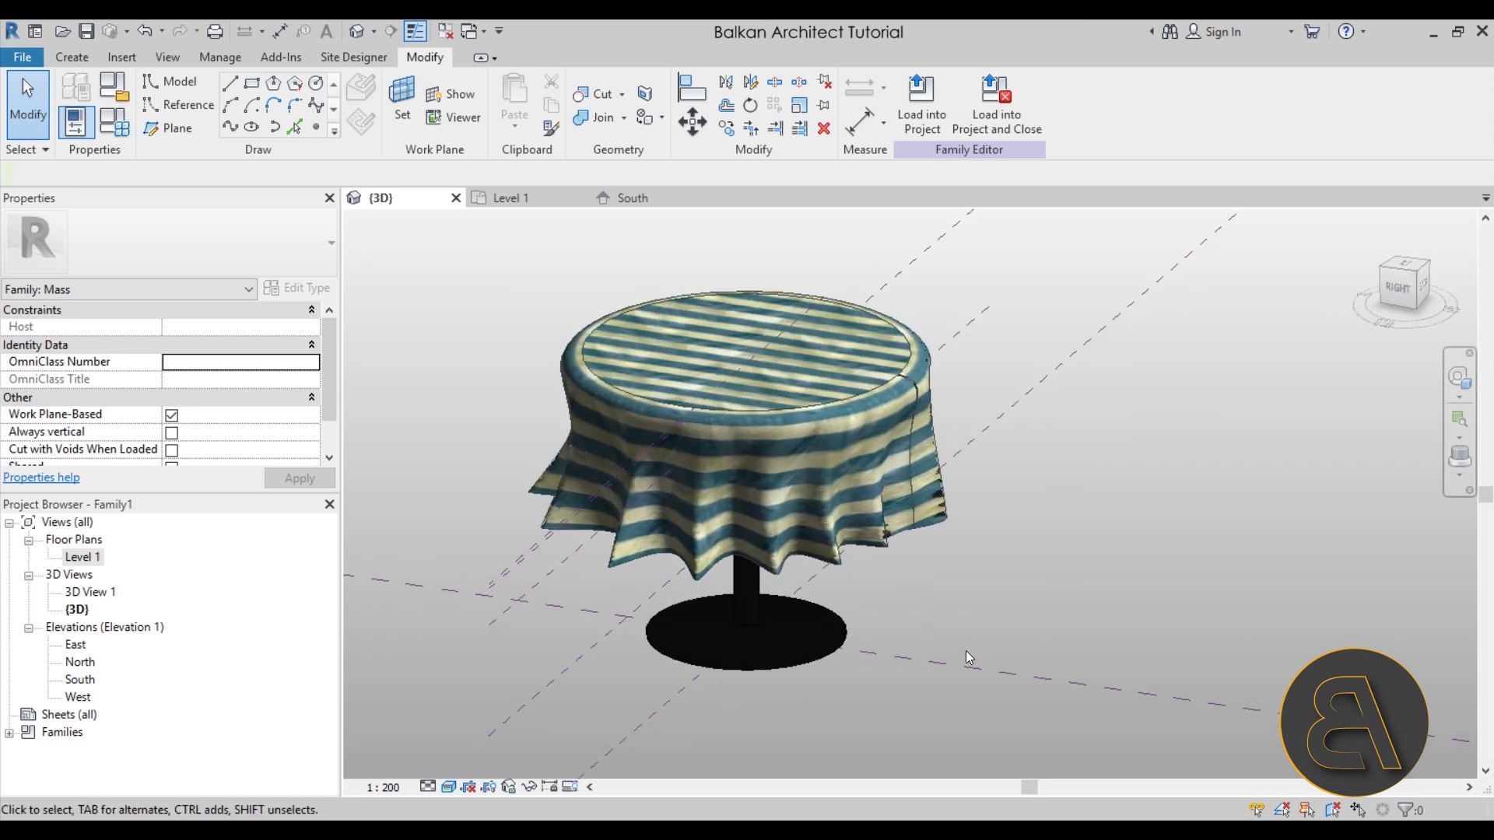